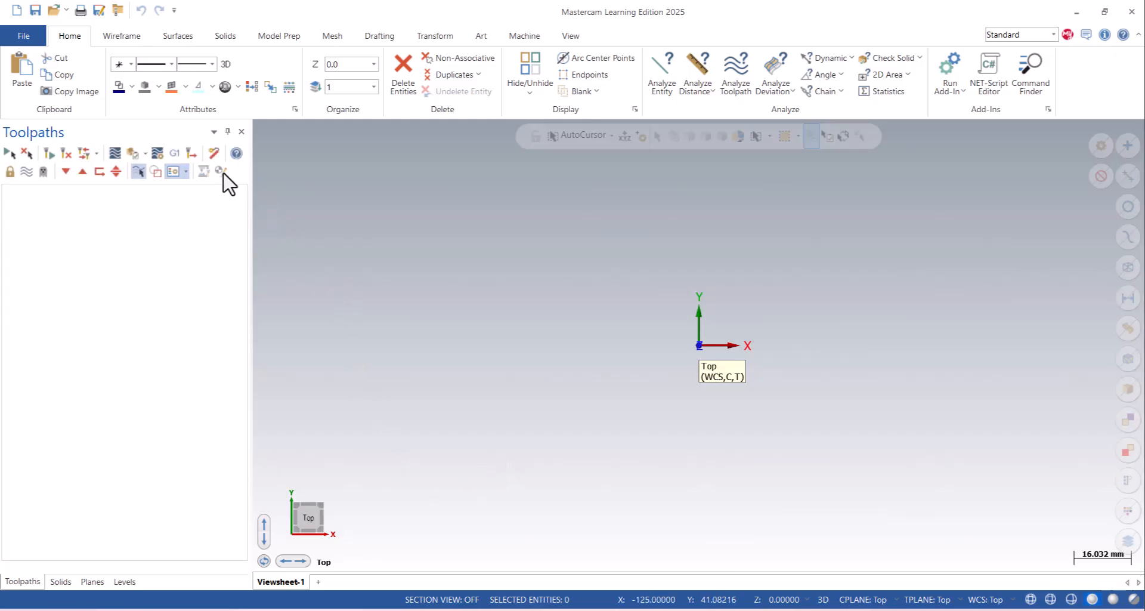
- Open the recent document Turn-Mill Part.SLDPRT
click(66, 11)
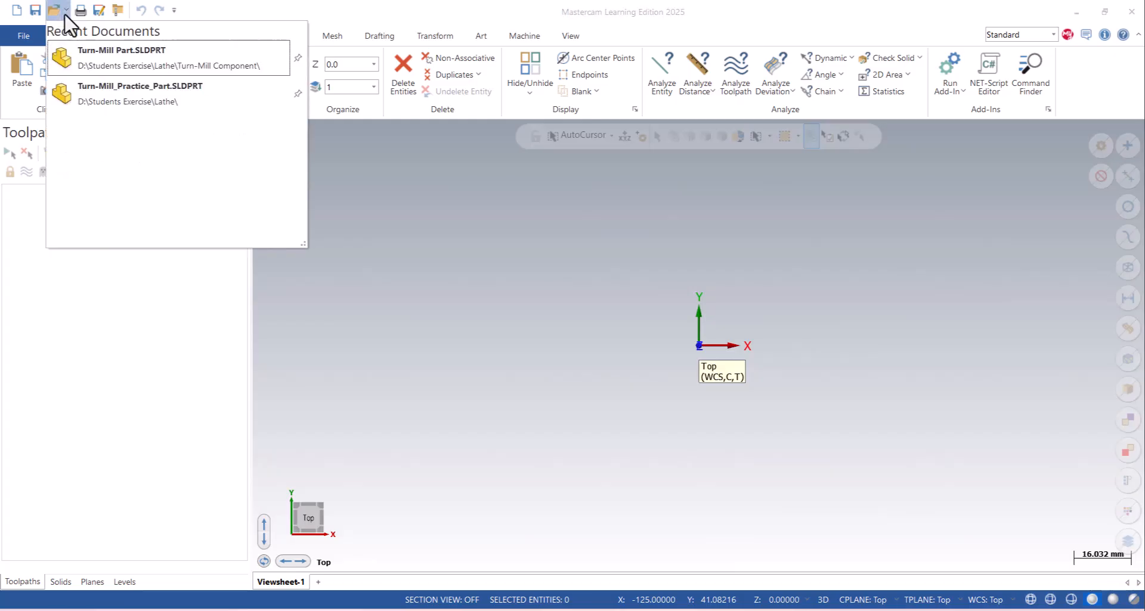
click(156, 73)
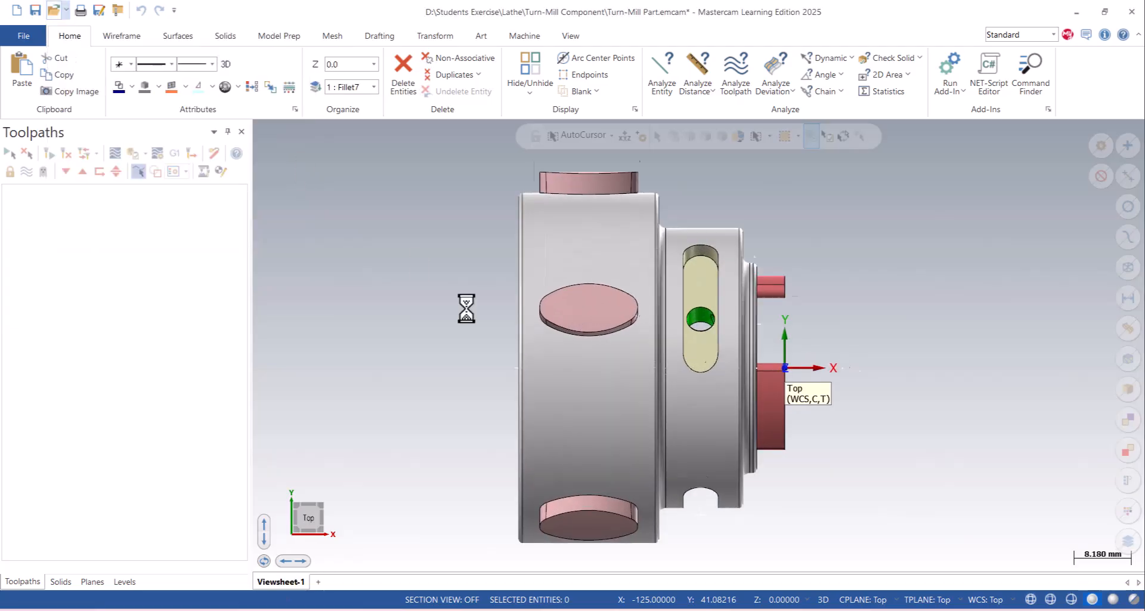
middle_drag(951, 249, 874, 251)
scroll(596, 197, down, 2)
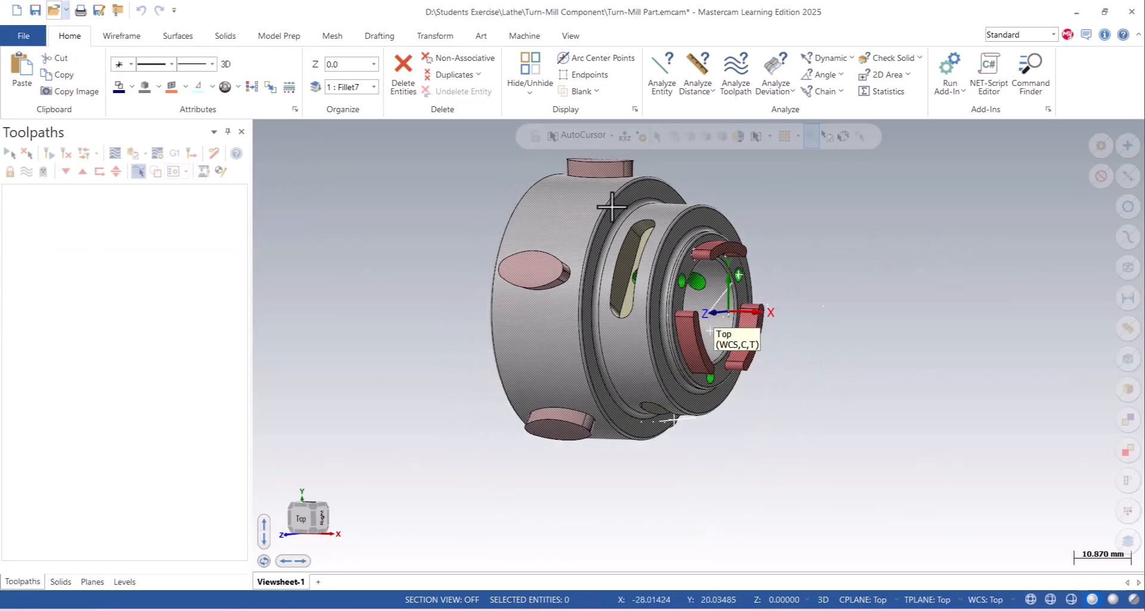
scroll(848, 365, down, 2)
scroll(833, 256, up, 2)
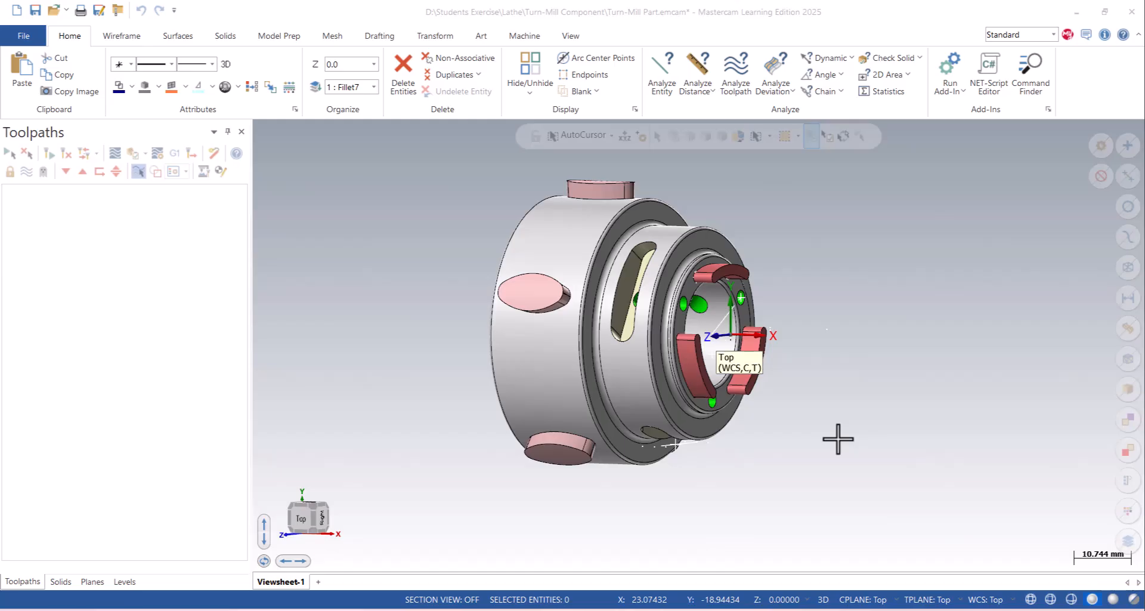
- Select all wireframe entities of the imported part and delete them
middle_drag(746, 325, 691, 269)
scroll(750, 285, up, 2)
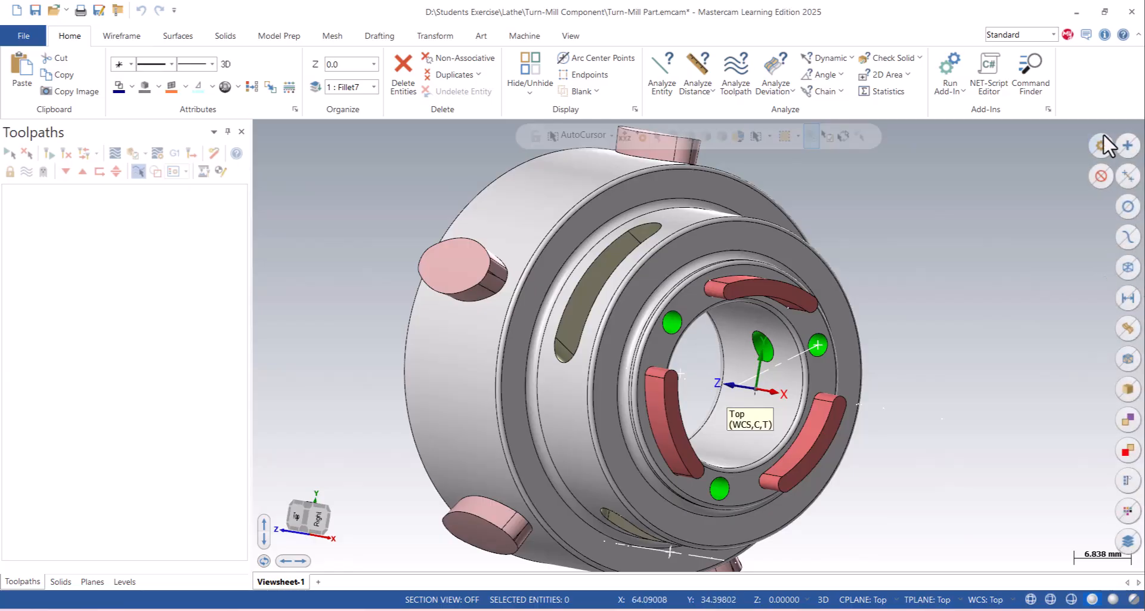
click(1127, 269)
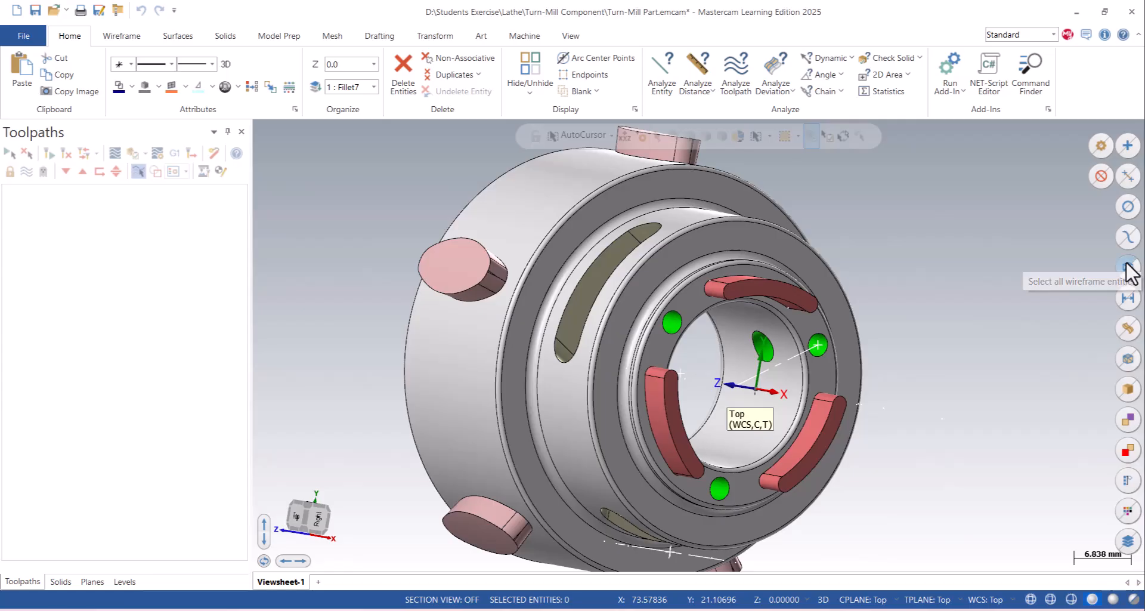
key(Delete)
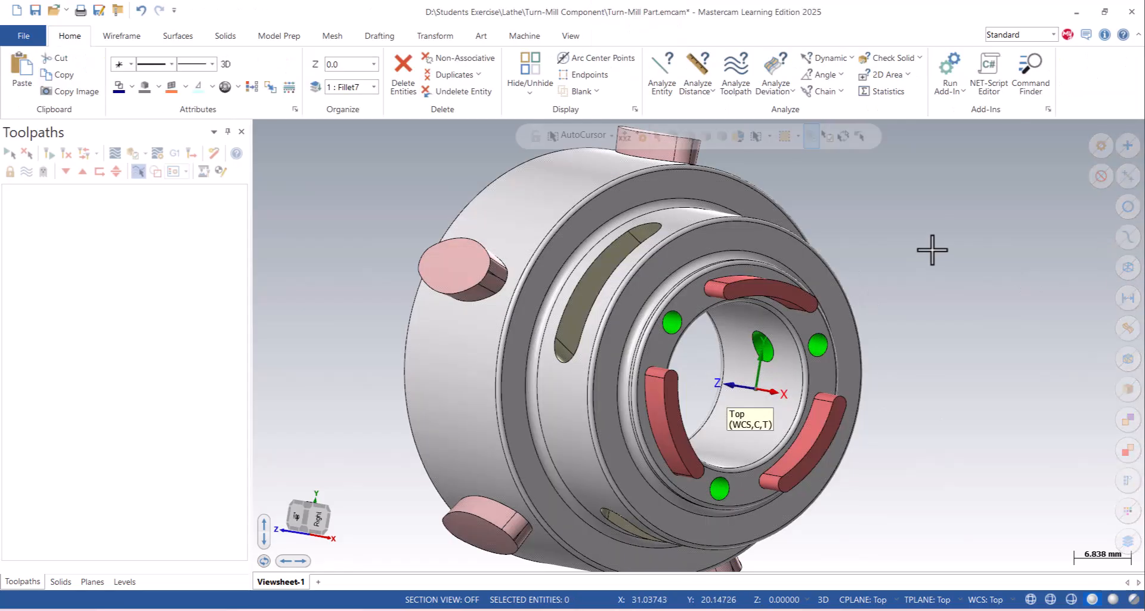
- Examine the part's orientation and origin at the clawed small end, in the Top view and in 3D
scroll(846, 225, down, 3)
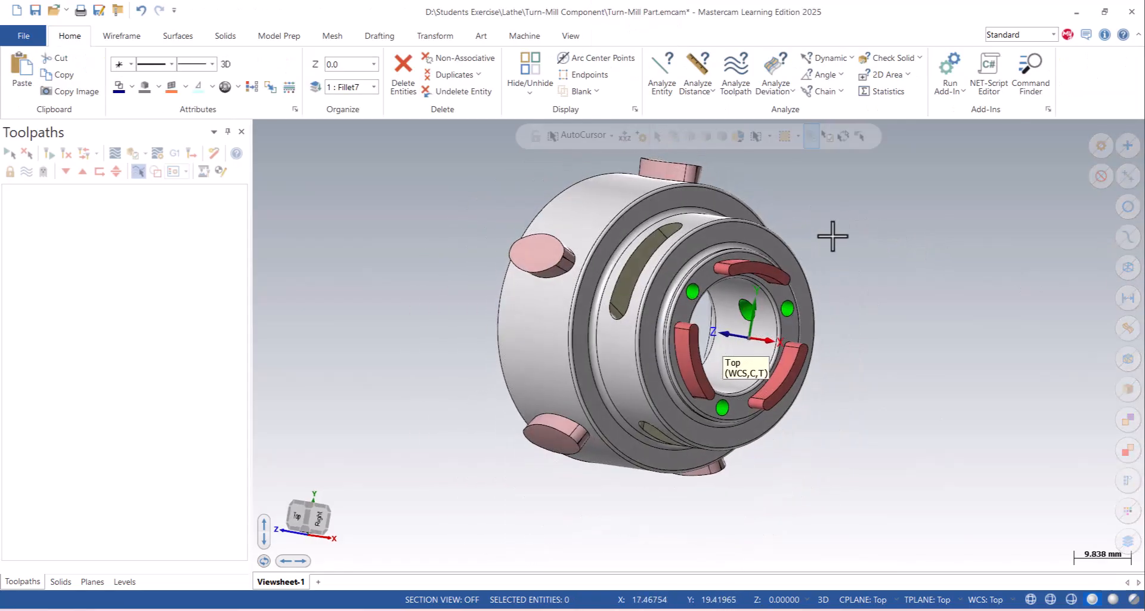
scroll(740, 286, up, 3)
middle_drag(740, 286, 788, 285)
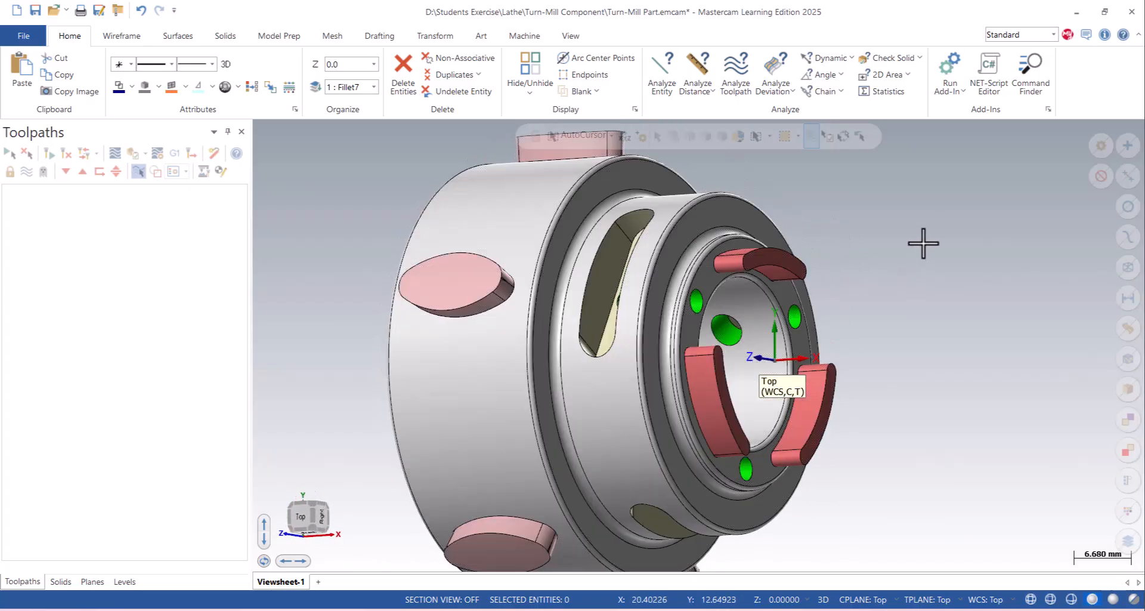
right_click(922, 243)
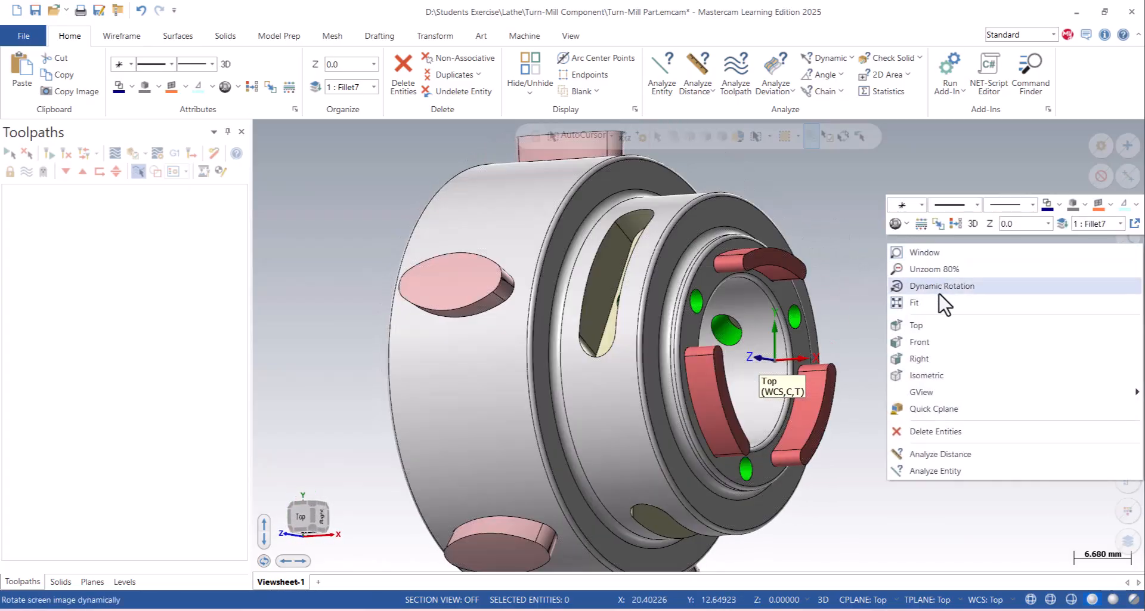
click(918, 325)
scroll(812, 360, up, 4)
scroll(811, 351, up, 3)
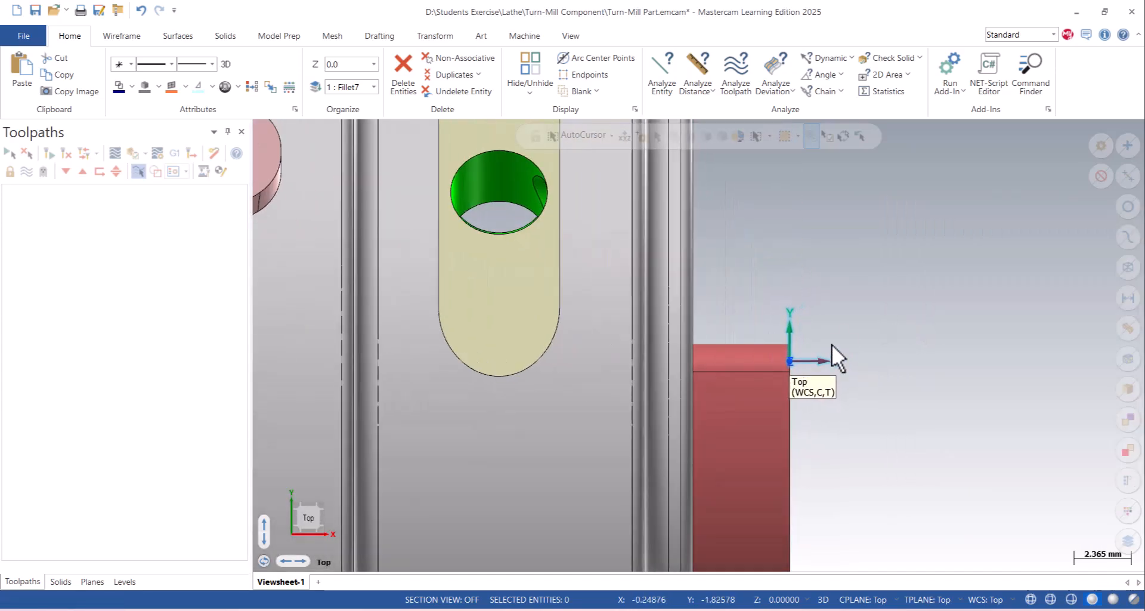
scroll(823, 307, up, 6)
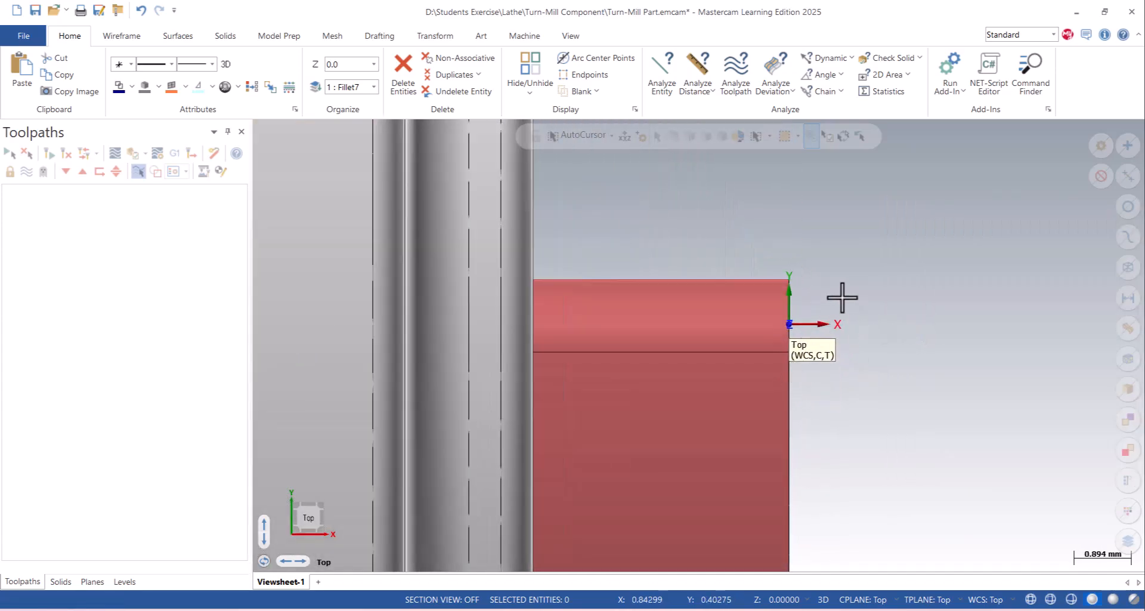
scroll(835, 299, down, 4)
middle_drag(825, 299, 637, 283)
scroll(637, 282, down, 10)
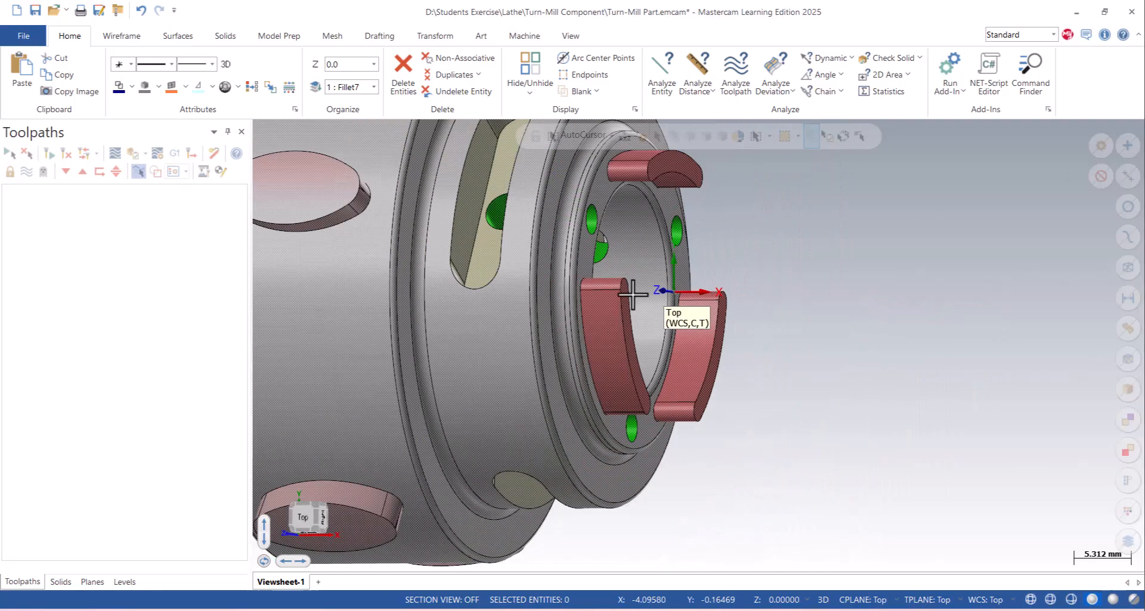
scroll(451, 149, up, 2)
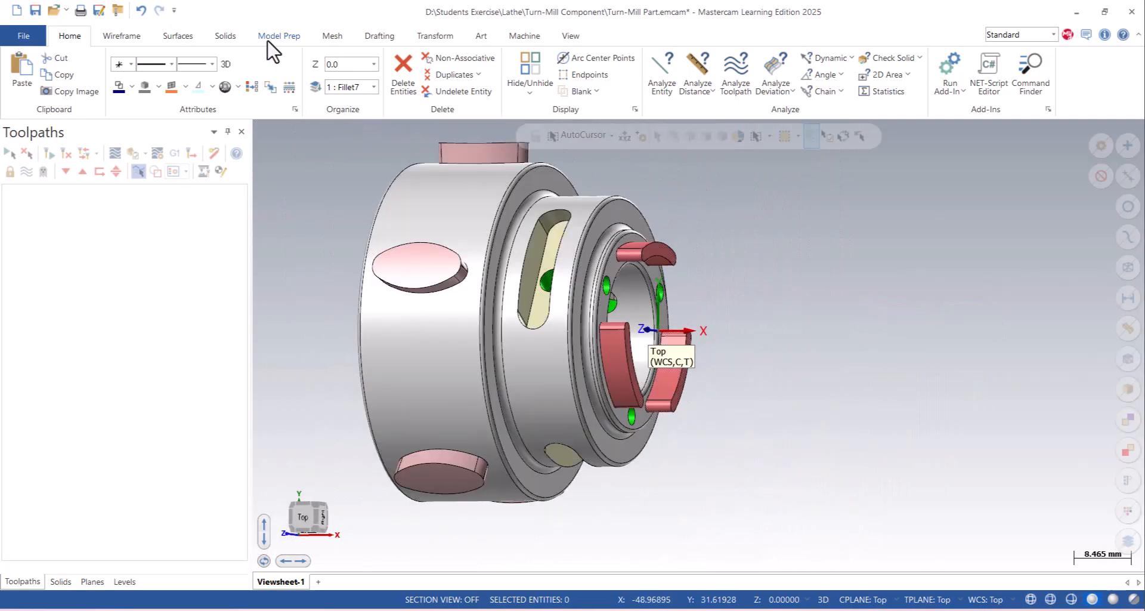
- Use Align to Z to transform the solid body to the Top plane, with Z pointing out of the clawed small end
click(278, 36)
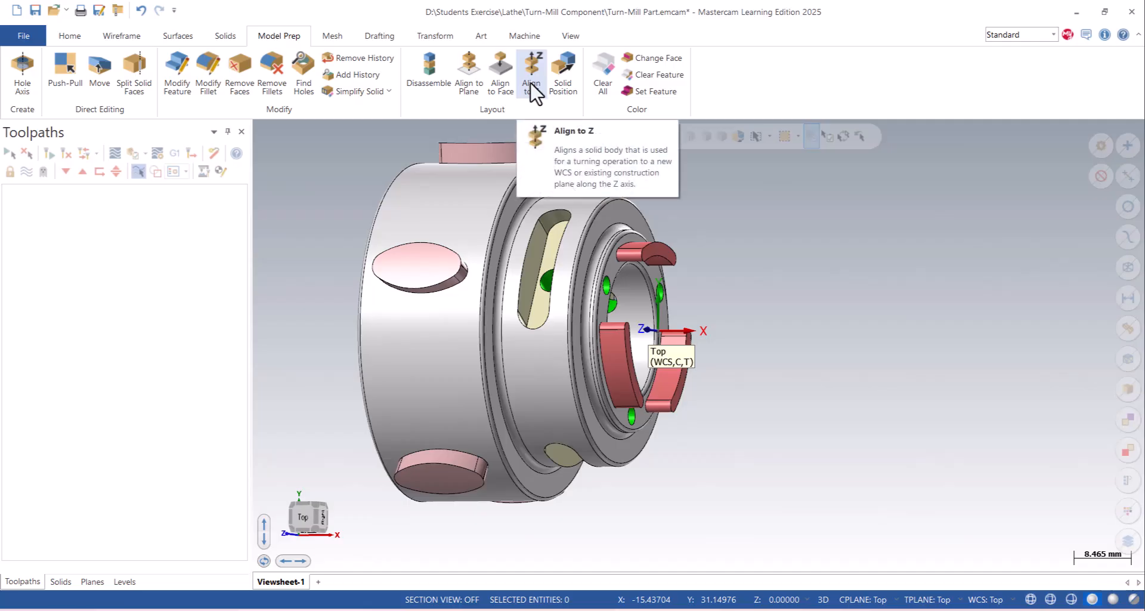
click(532, 90)
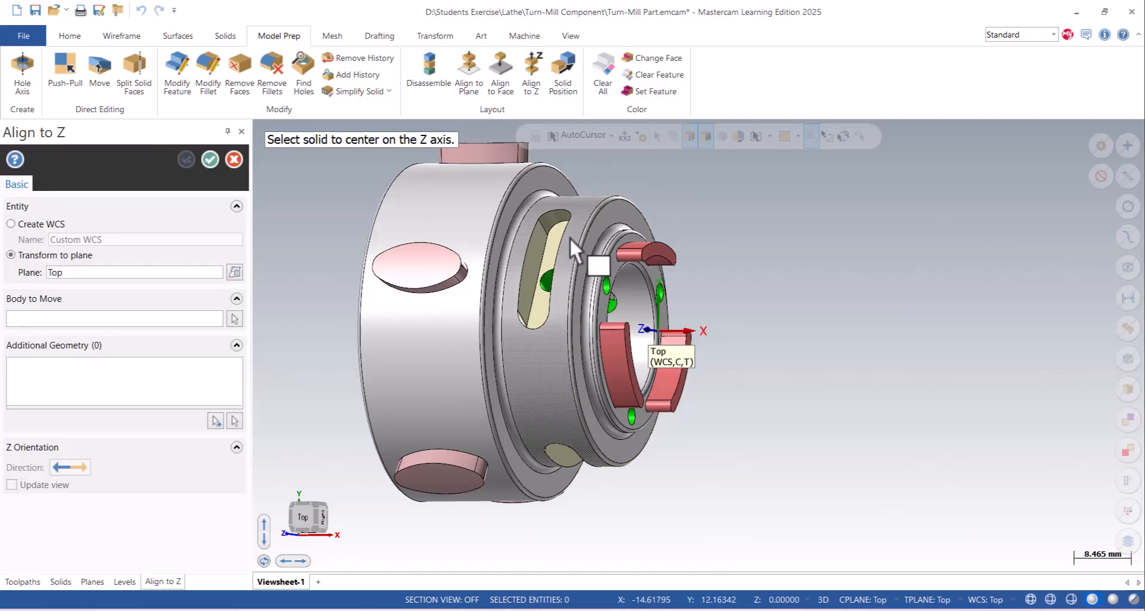
click(392, 213)
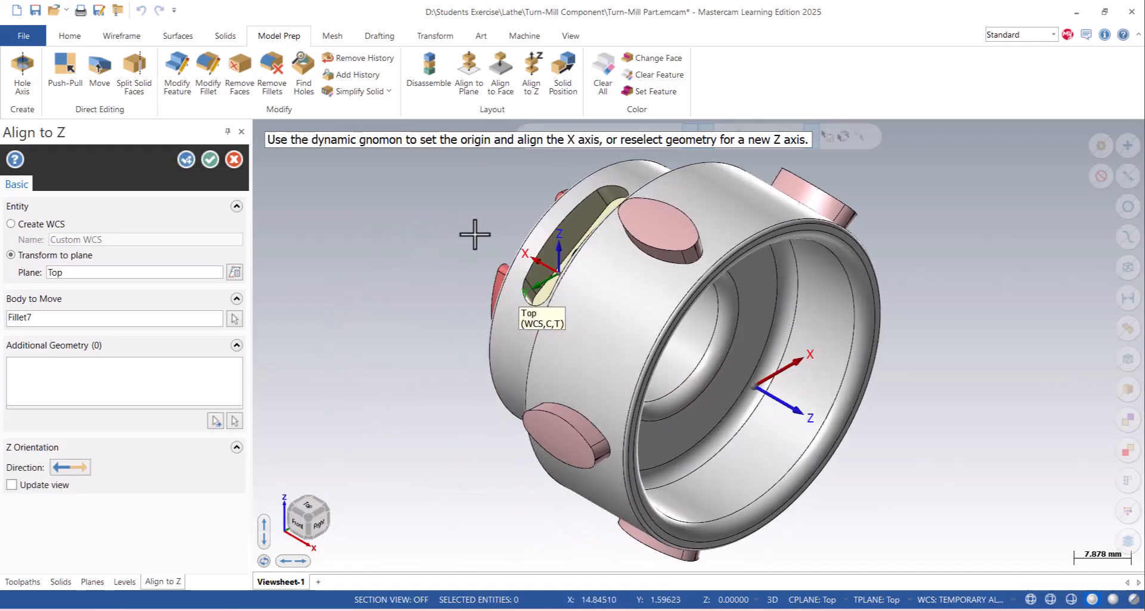
middle_drag(787, 388, 845, 338)
click(495, 392)
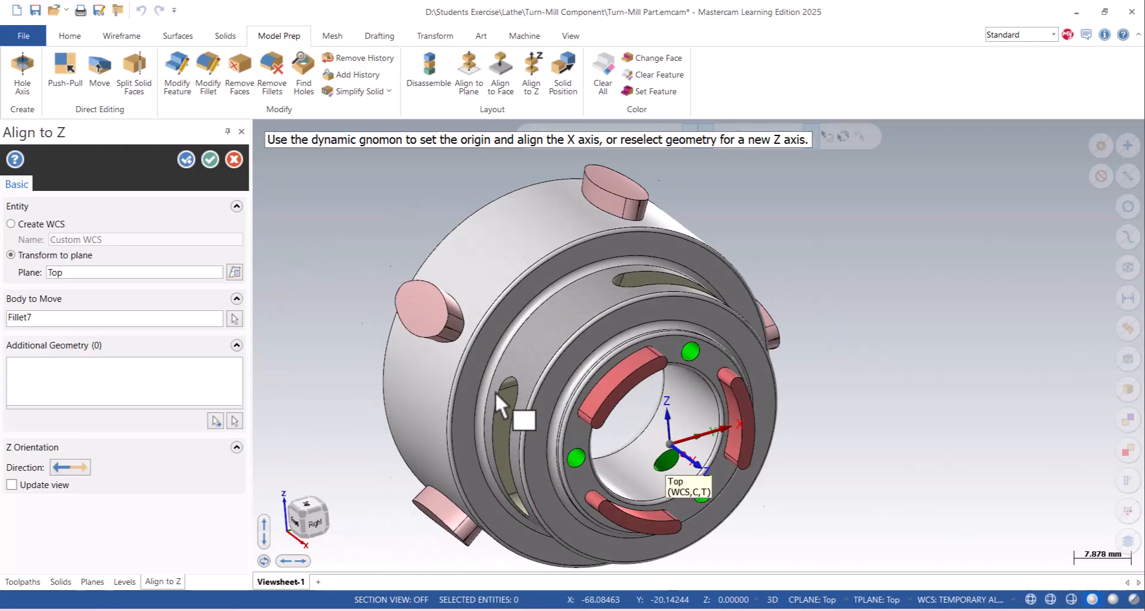
scroll(438, 269, down, 2)
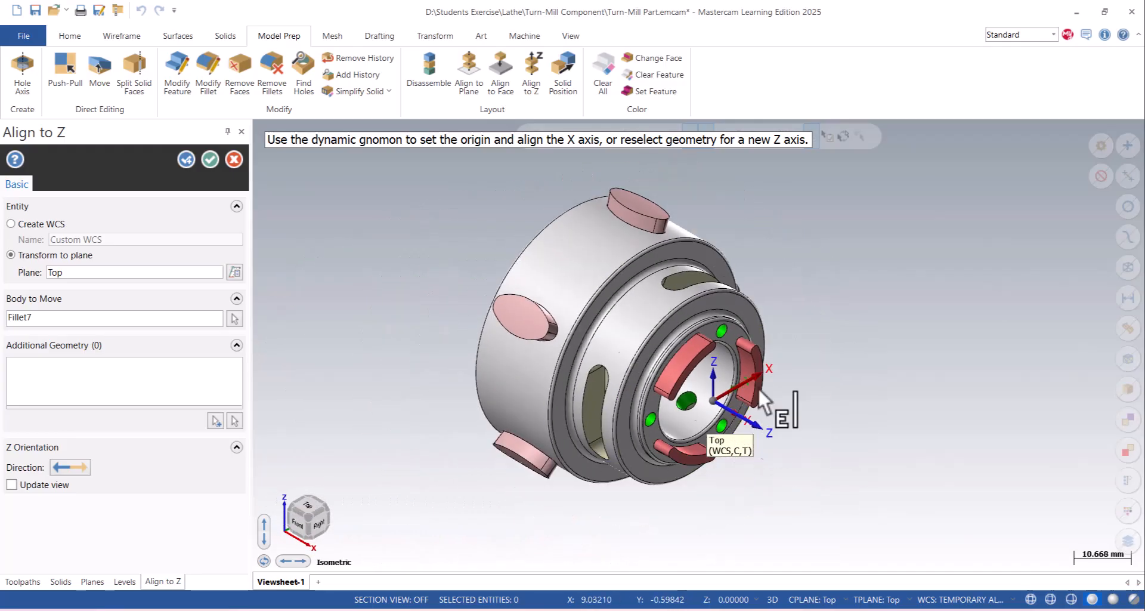
click(55, 272)
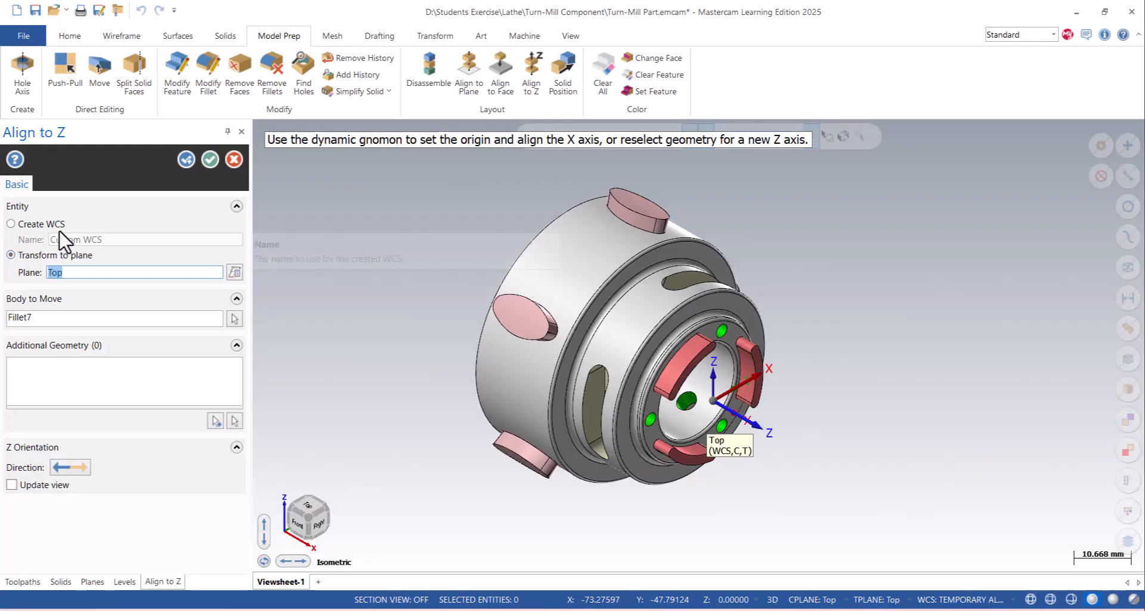
click(210, 160)
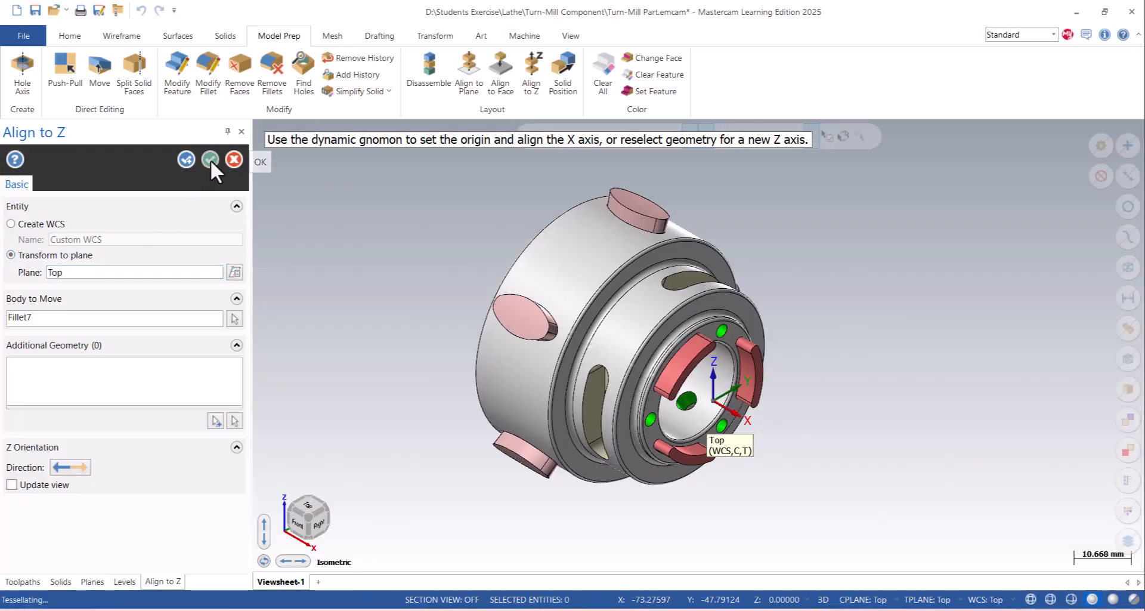
scroll(655, 384, down, 6)
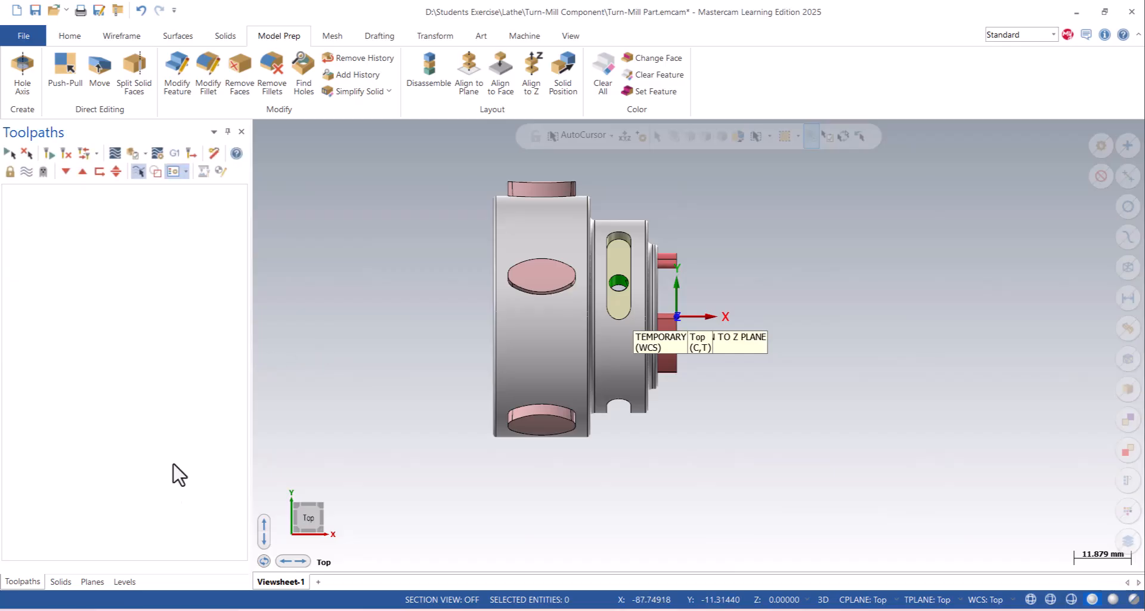
- Create level 2 as the active level and name it Turn-Profile
click(124, 582)
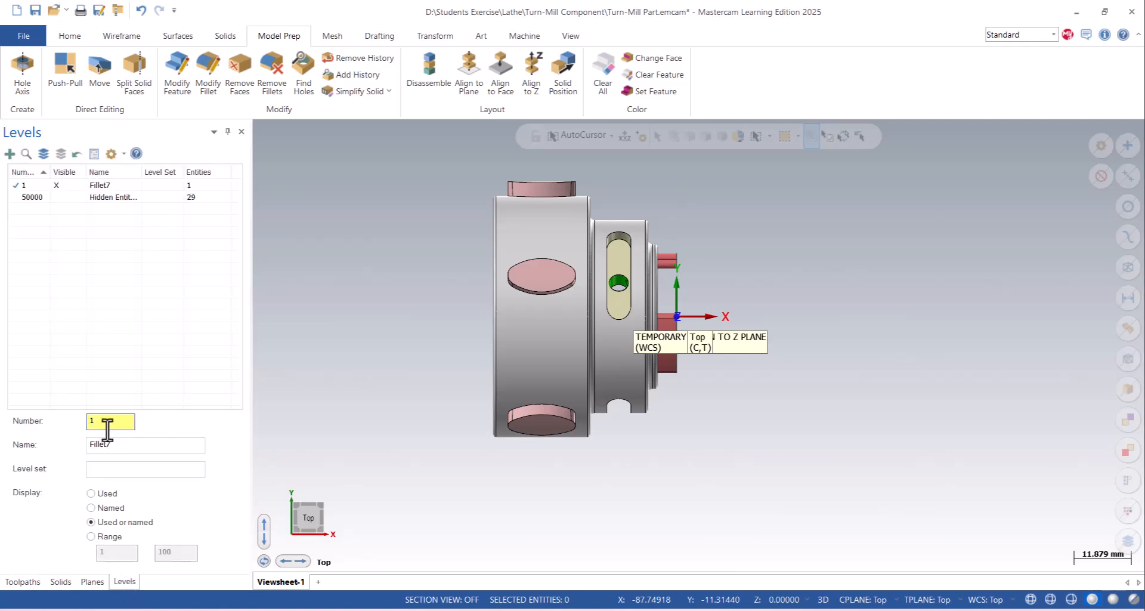
double_click(105, 422)
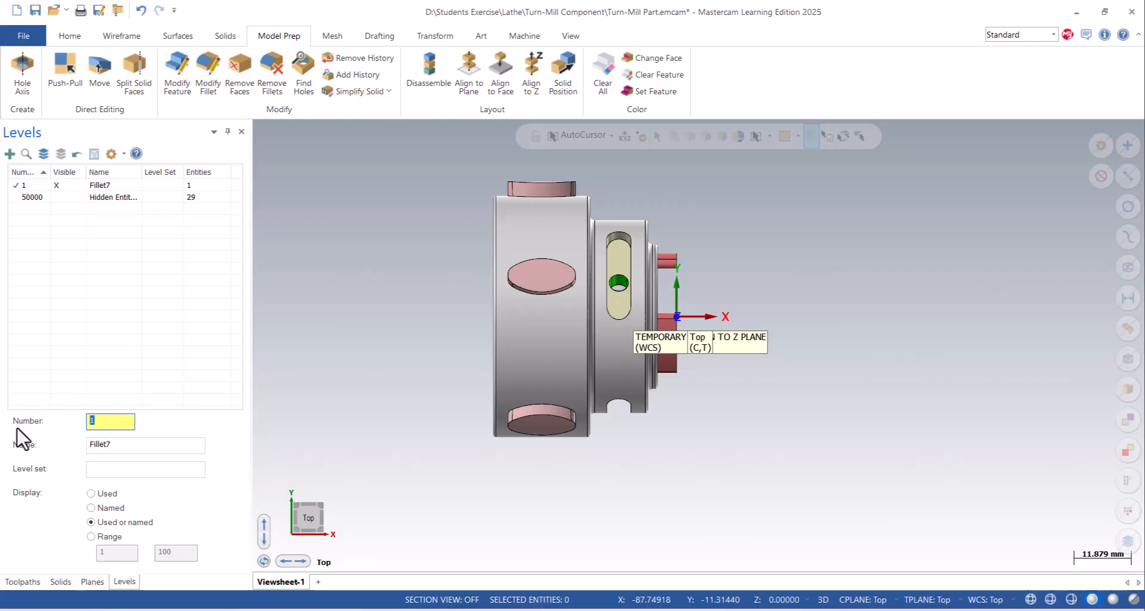
text(2)
click(118, 447)
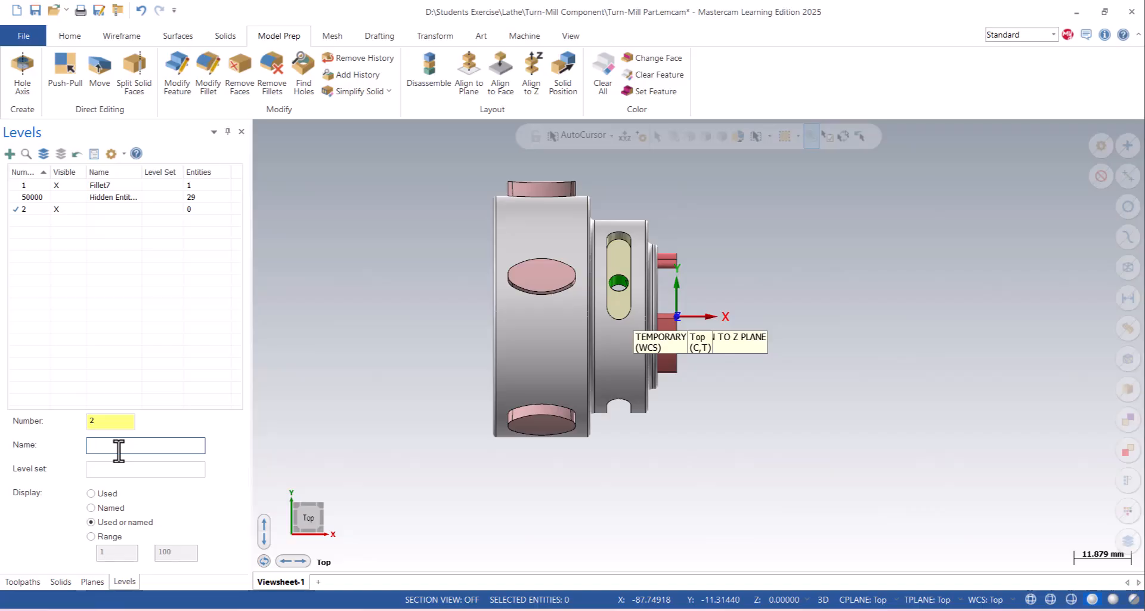
text(Turn-Mill)
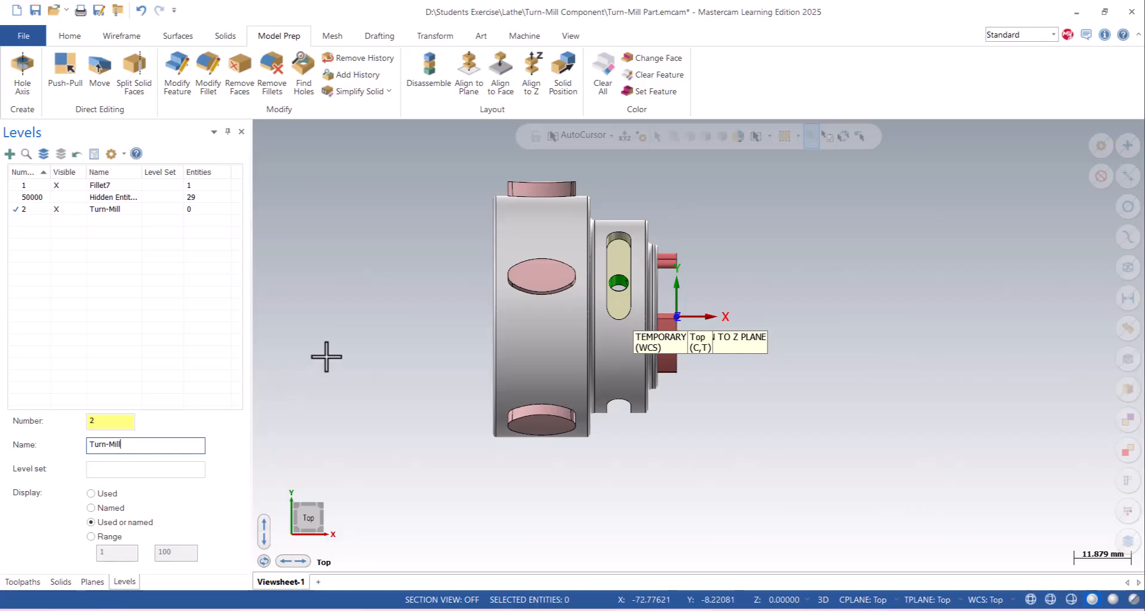
key(BackSpace)
key(BackSpace)
key(BackSpace)
key(BackSpace)
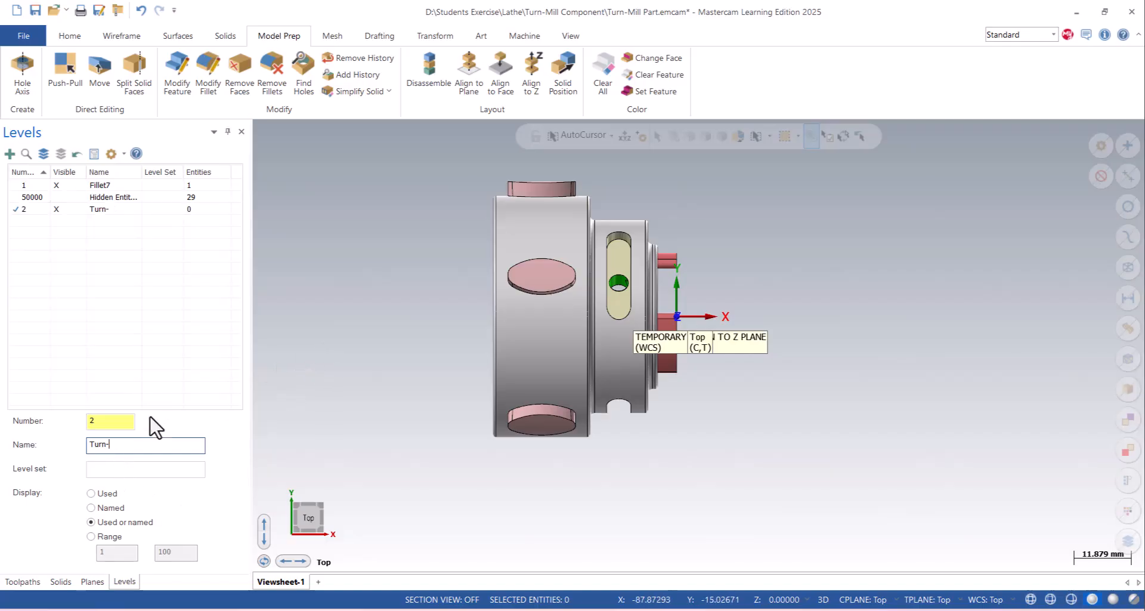
text(Profile)
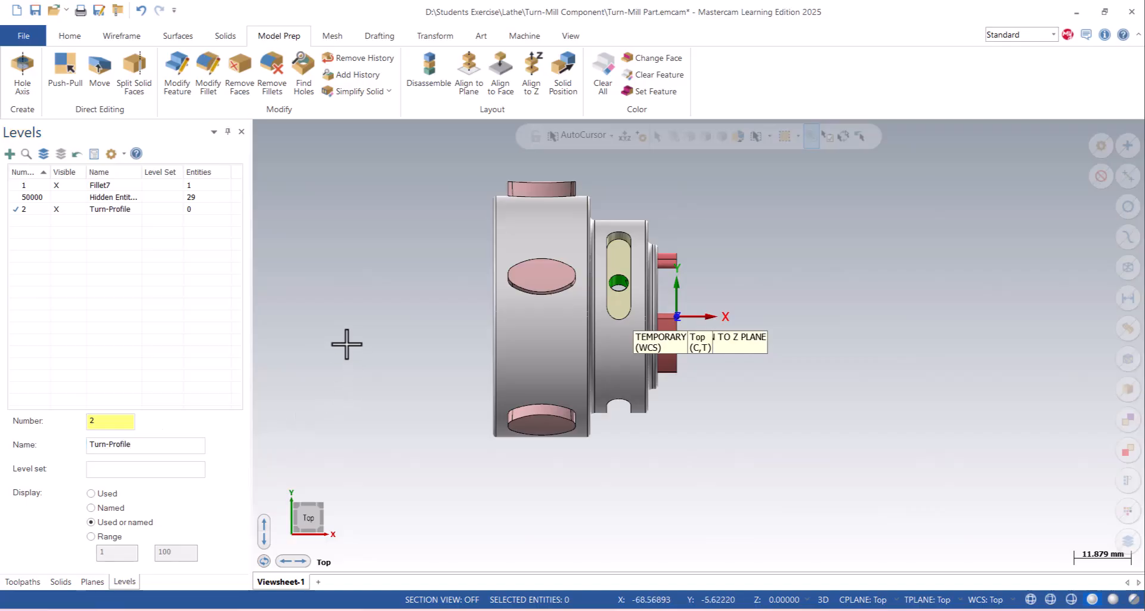
- Generate the whole part's upper turn profile with the Spin method at 0.02 tolerance, and hide the Fillet7 level
scroll(402, 242, down, 1)
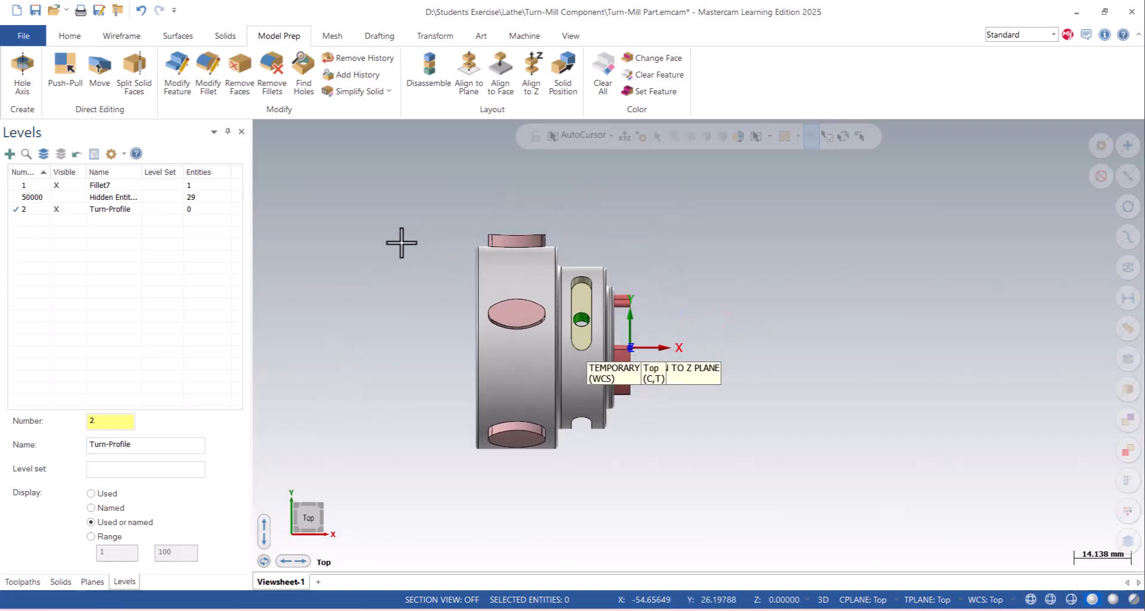
click(122, 37)
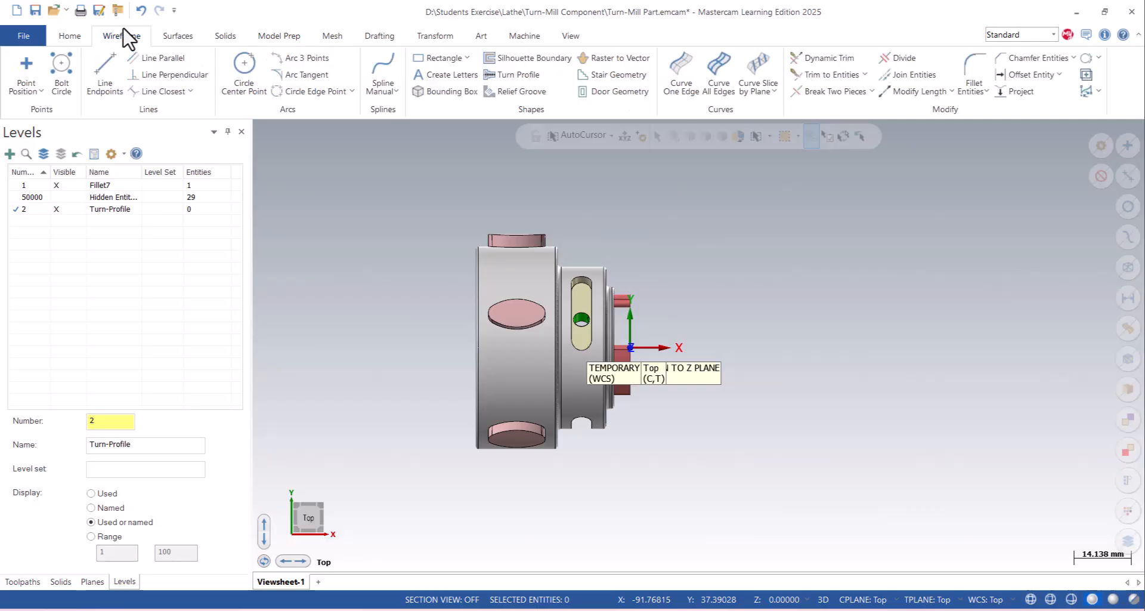
click(520, 77)
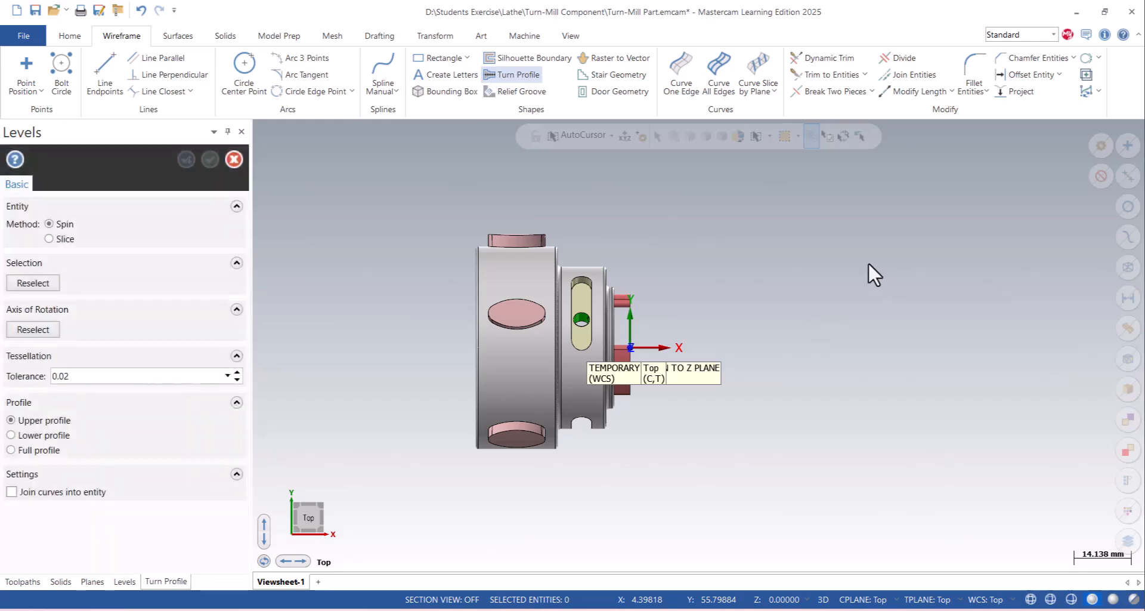
drag(364, 175, 882, 529)
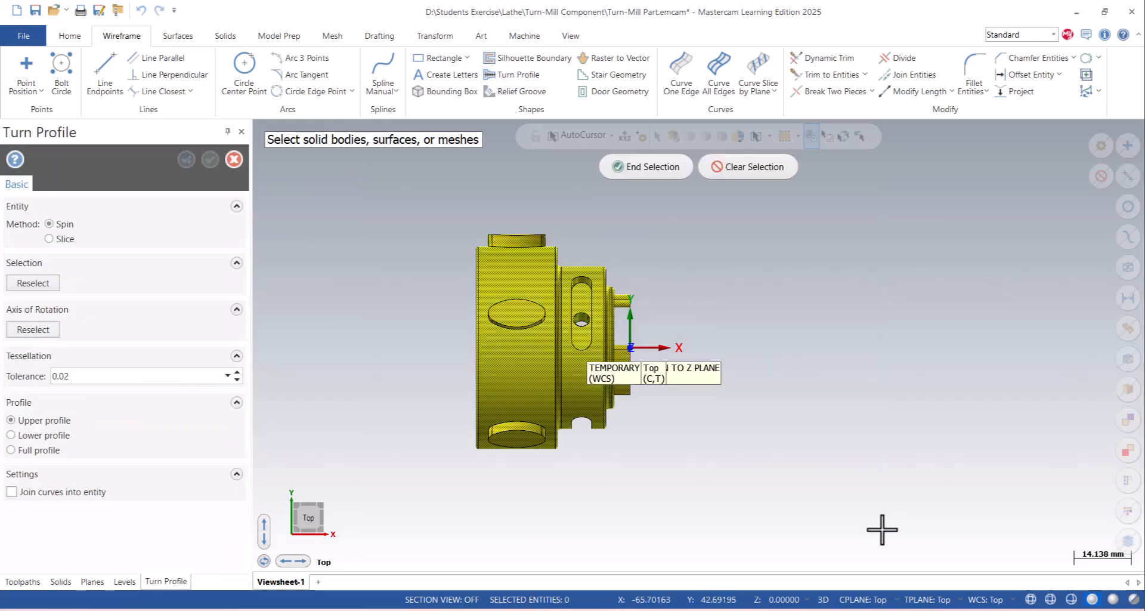
click(656, 168)
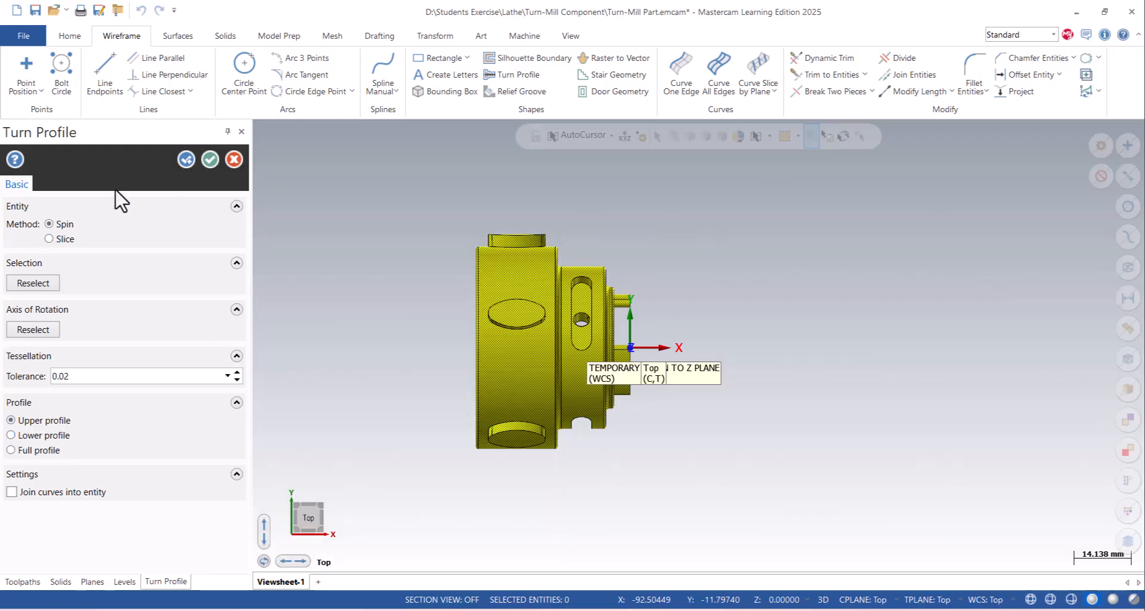
click(210, 160)
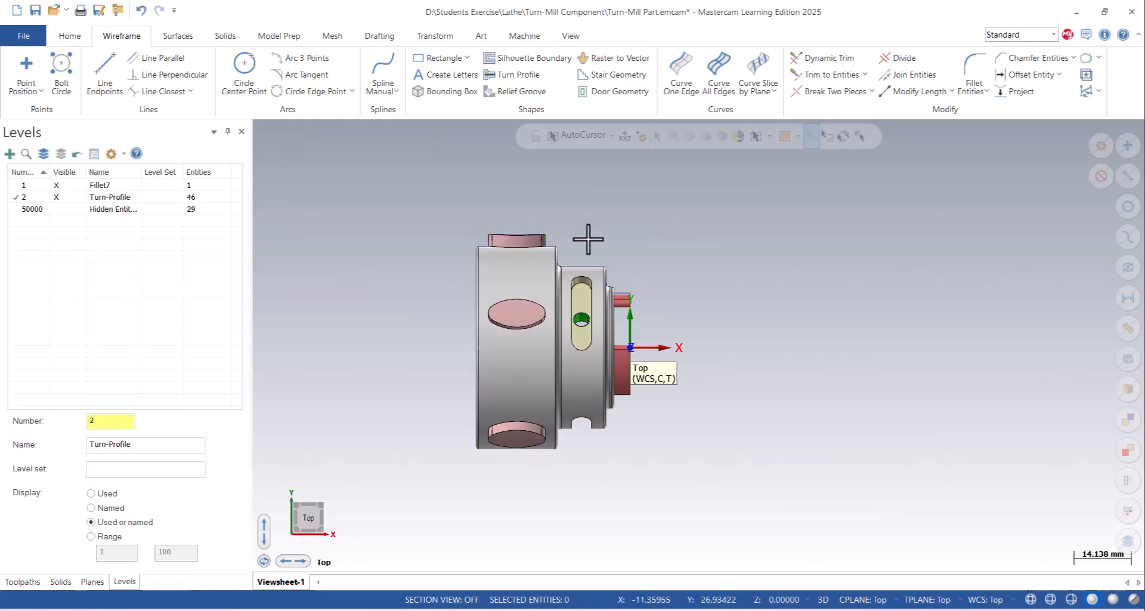
click(62, 186)
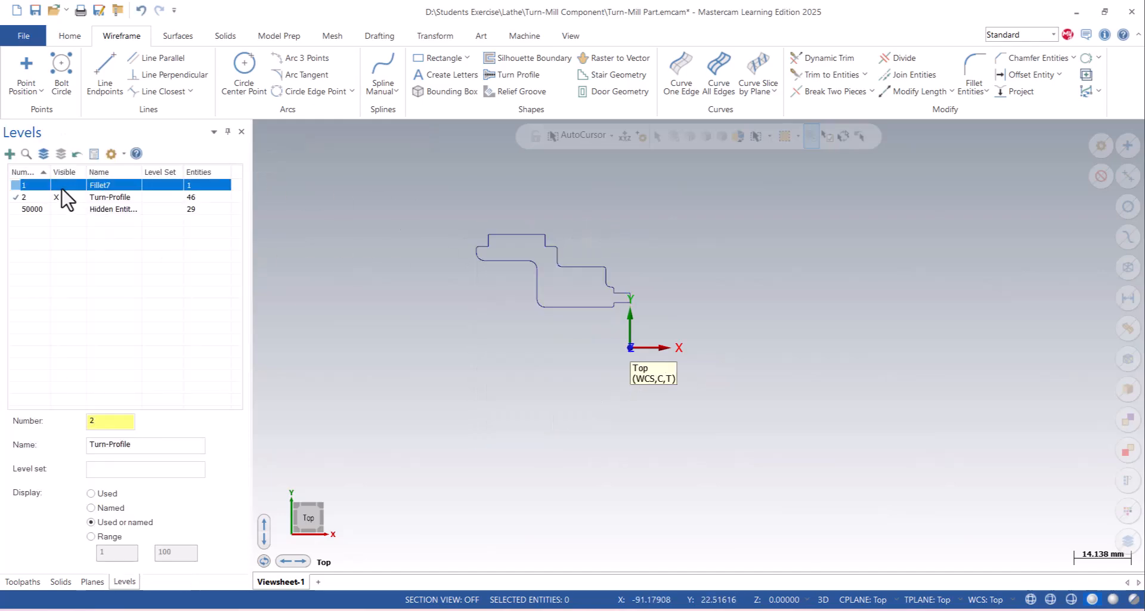
- Compare the extracted turn profile with the solid by toggling the Fillet7 level's visibility, leaving that level hidden
click(62, 186)
click(62, 186)
scroll(549, 250, up, 5)
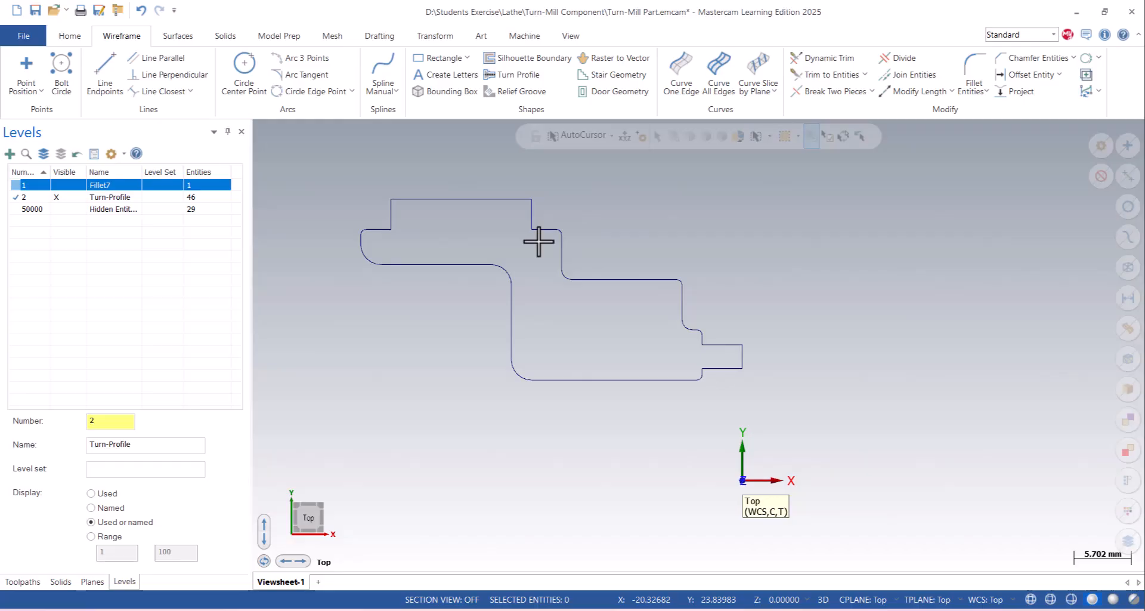
click(57, 185)
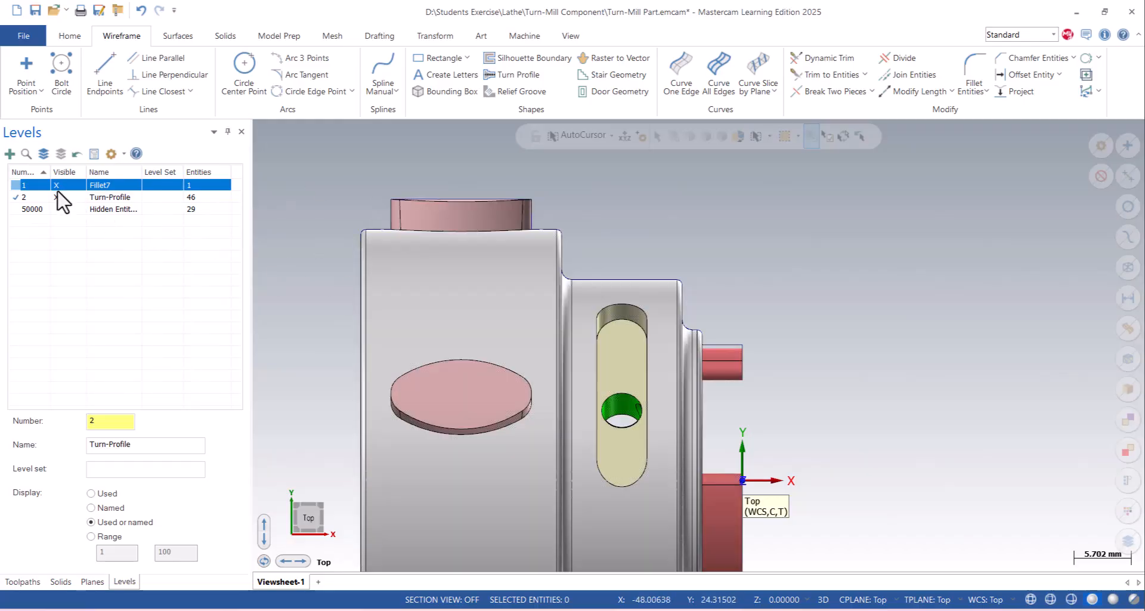
click(57, 185)
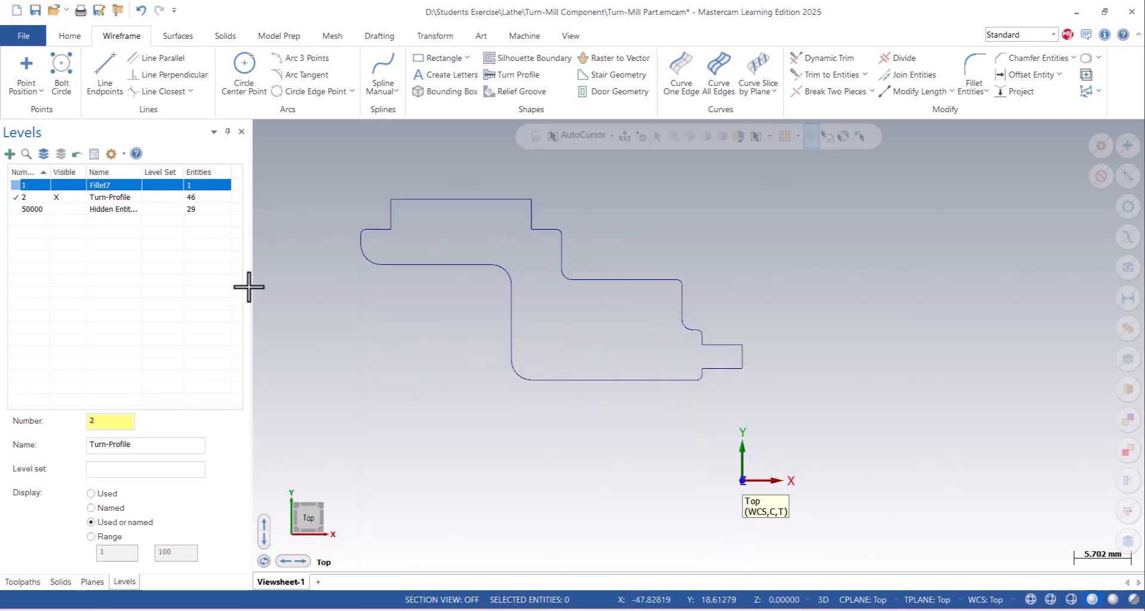
click(69, 186)
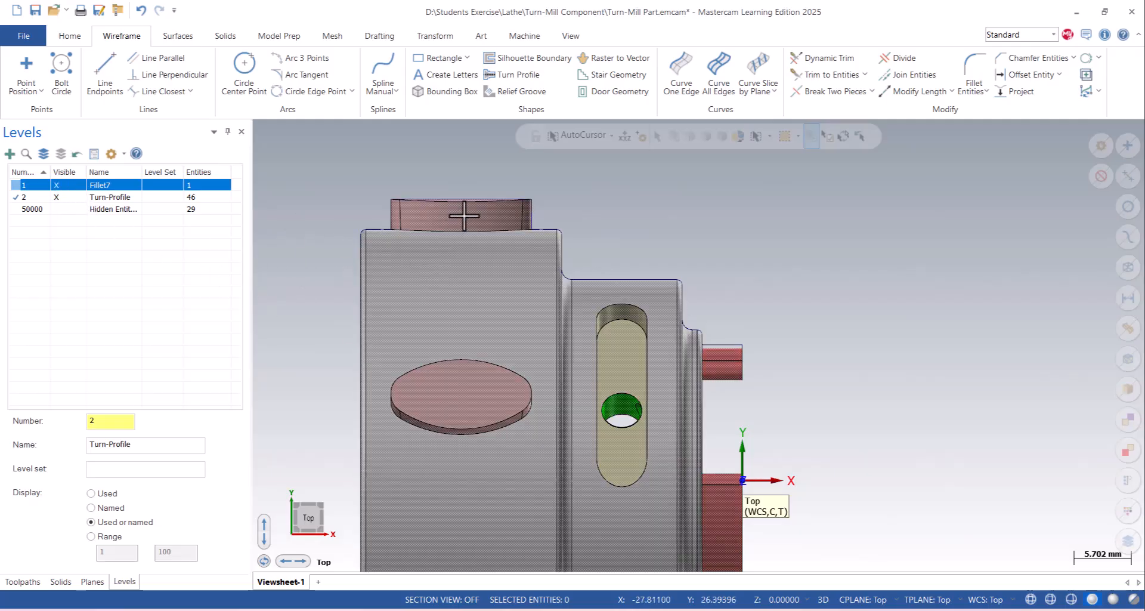
scroll(438, 228, down, 1)
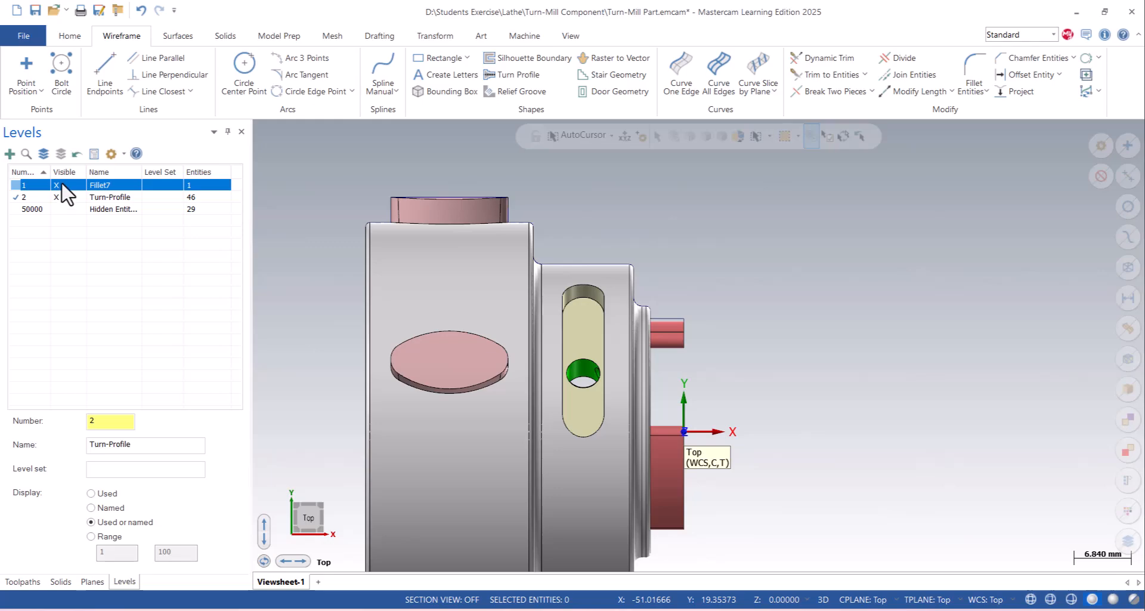
click(62, 185)
scroll(402, 300, down, 2)
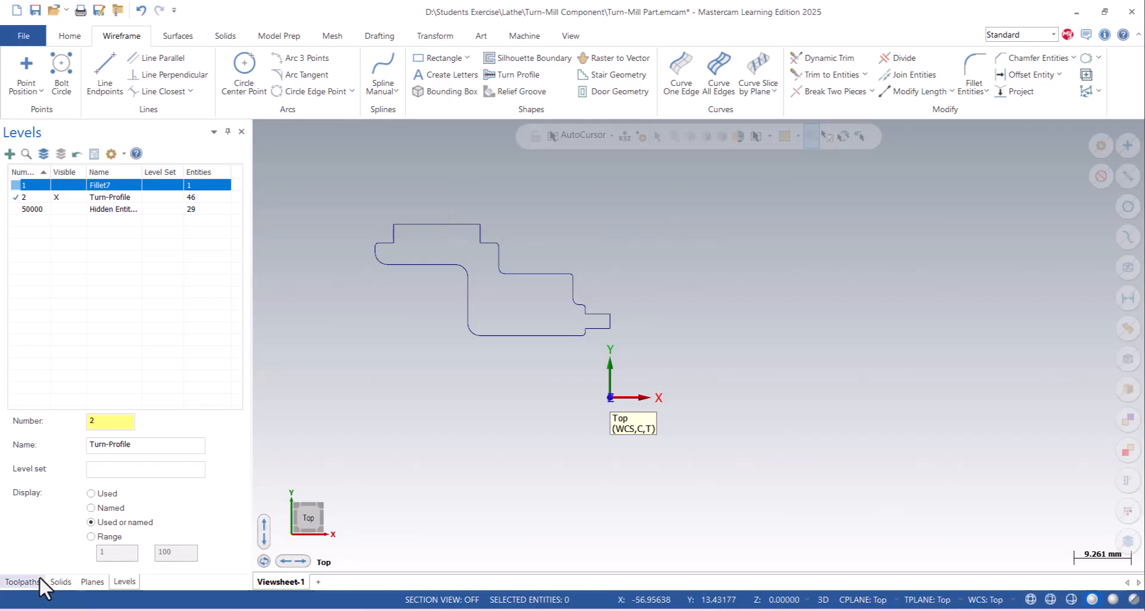
- Add a Default lathe machine group for the toolpaths
click(22, 581)
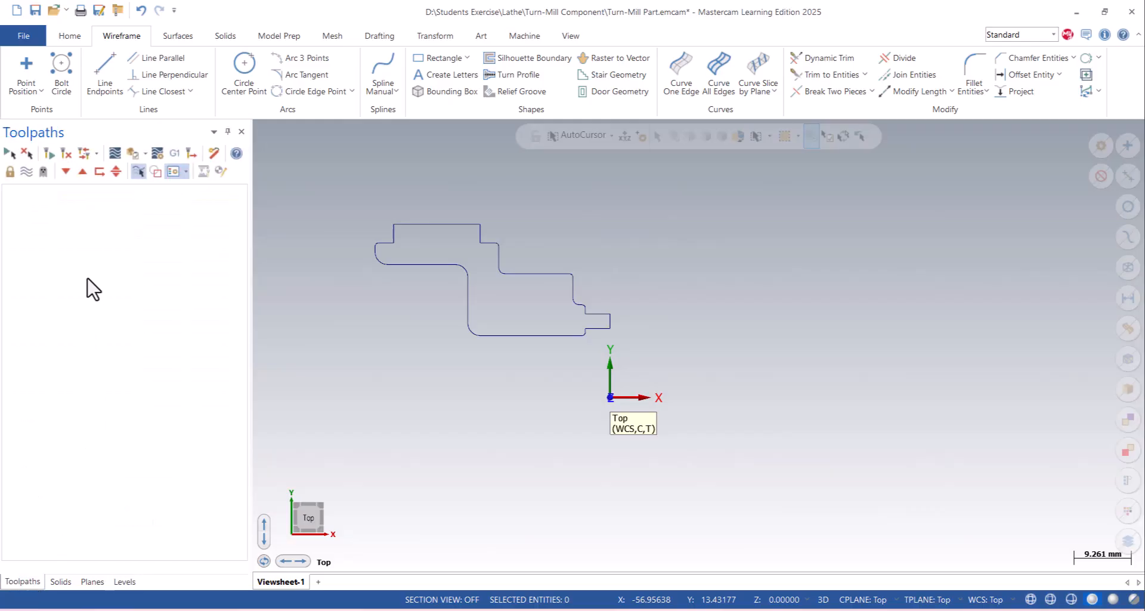
click(524, 35)
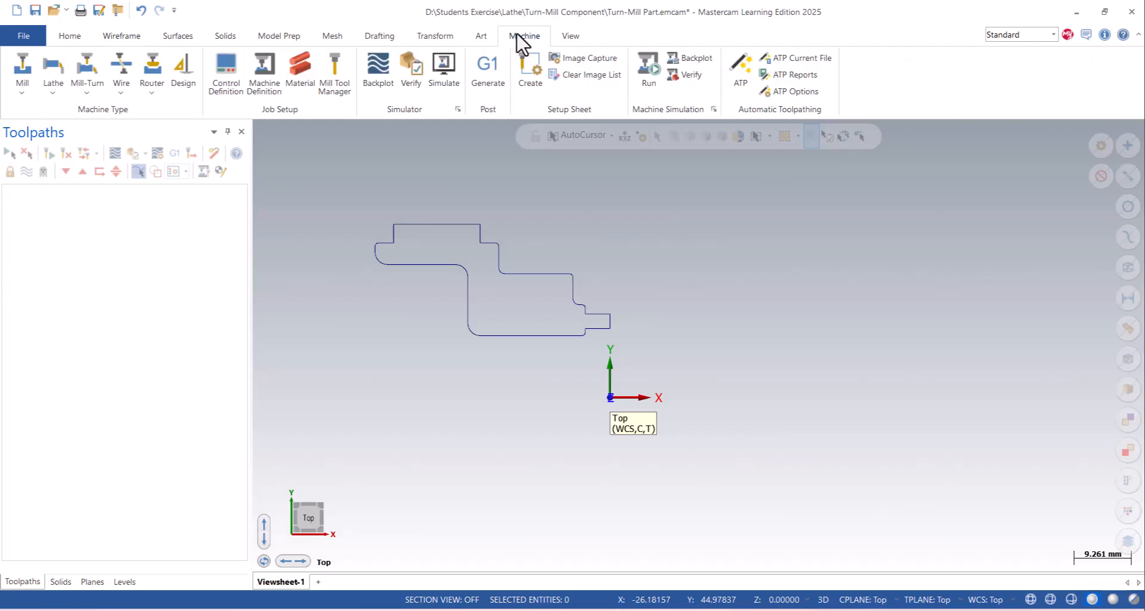
click(60, 89)
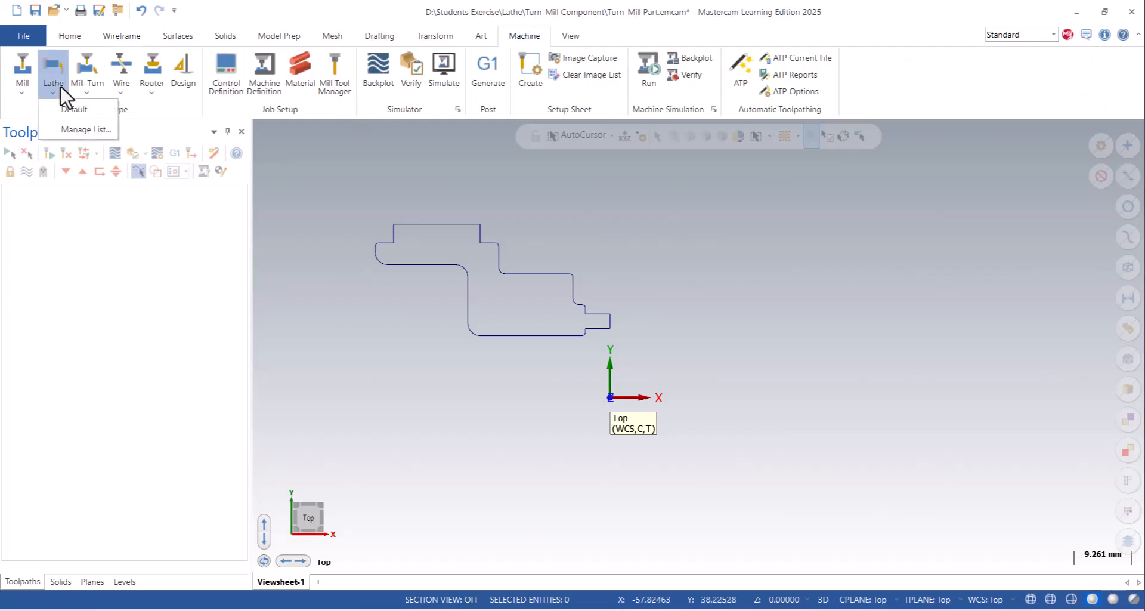
click(77, 129)
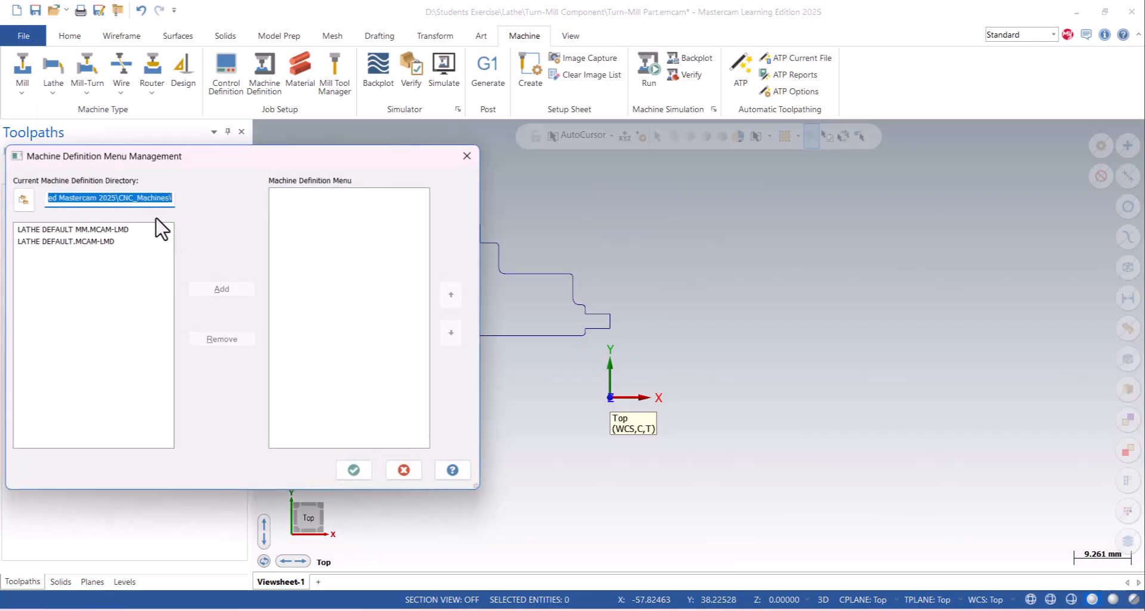
click(465, 156)
click(55, 85)
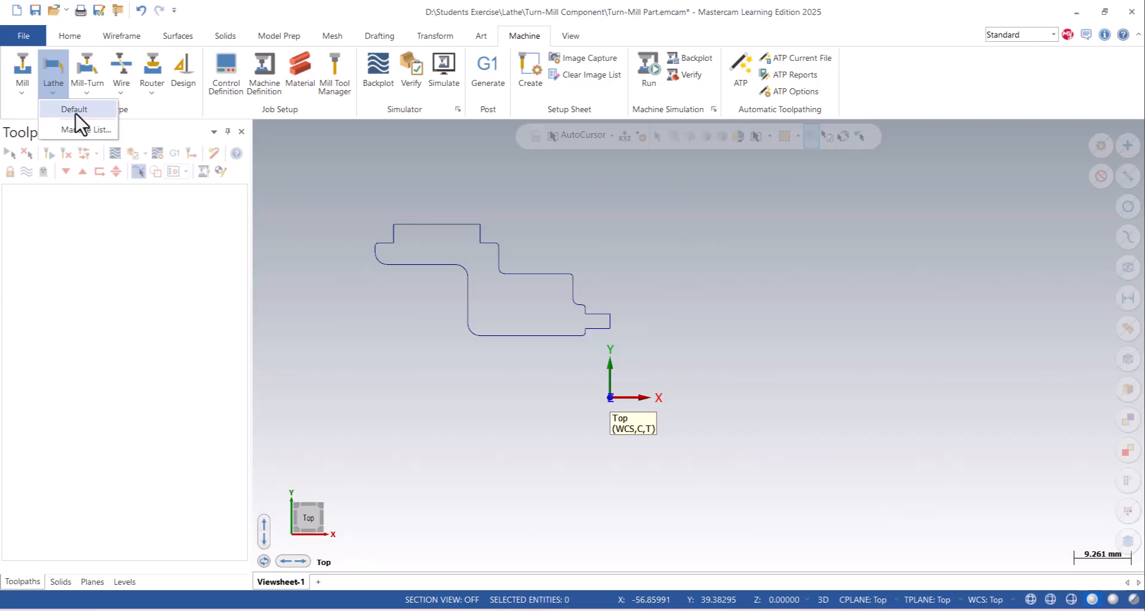
click(76, 113)
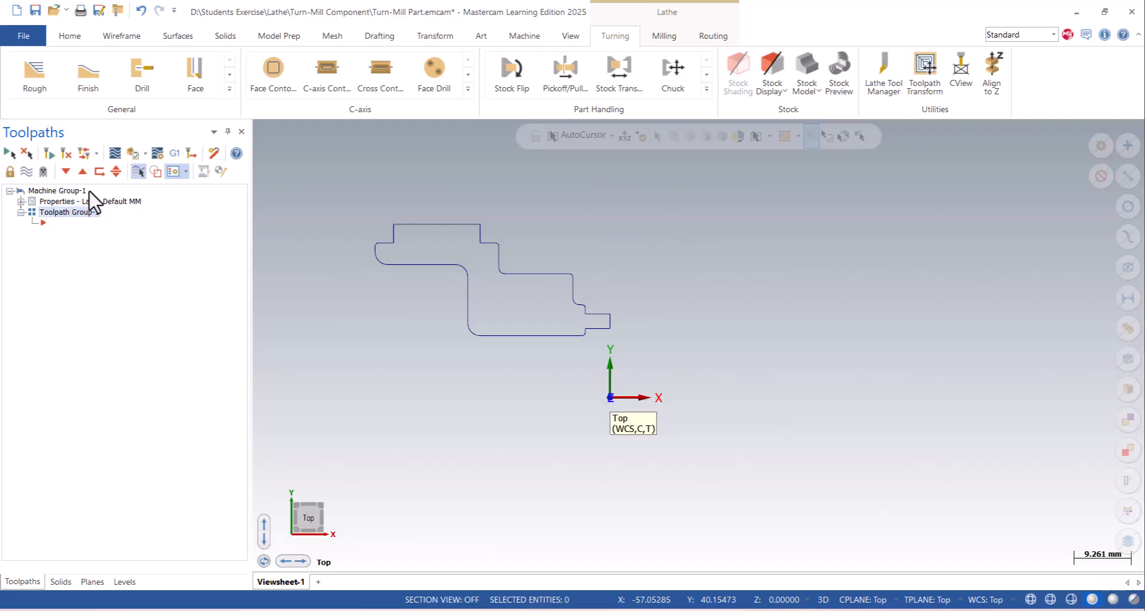
- Define the left spindle stock in the machine group's stock setup as a Revolve of the closed turn-profile chain
click(21, 202)
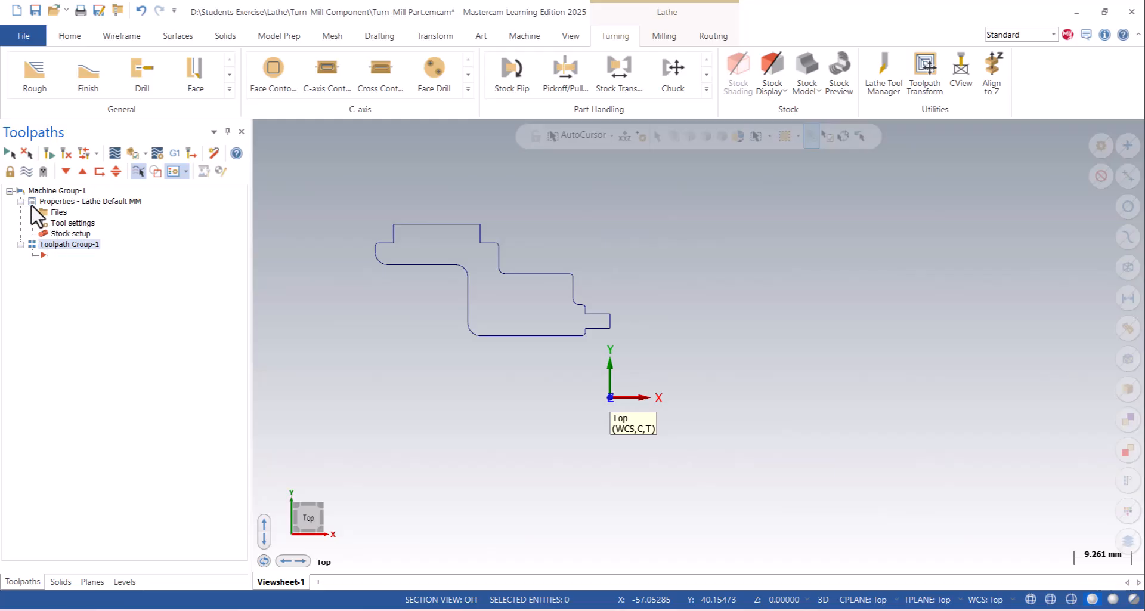
double_click(57, 235)
drag(156, 159, 182, 33)
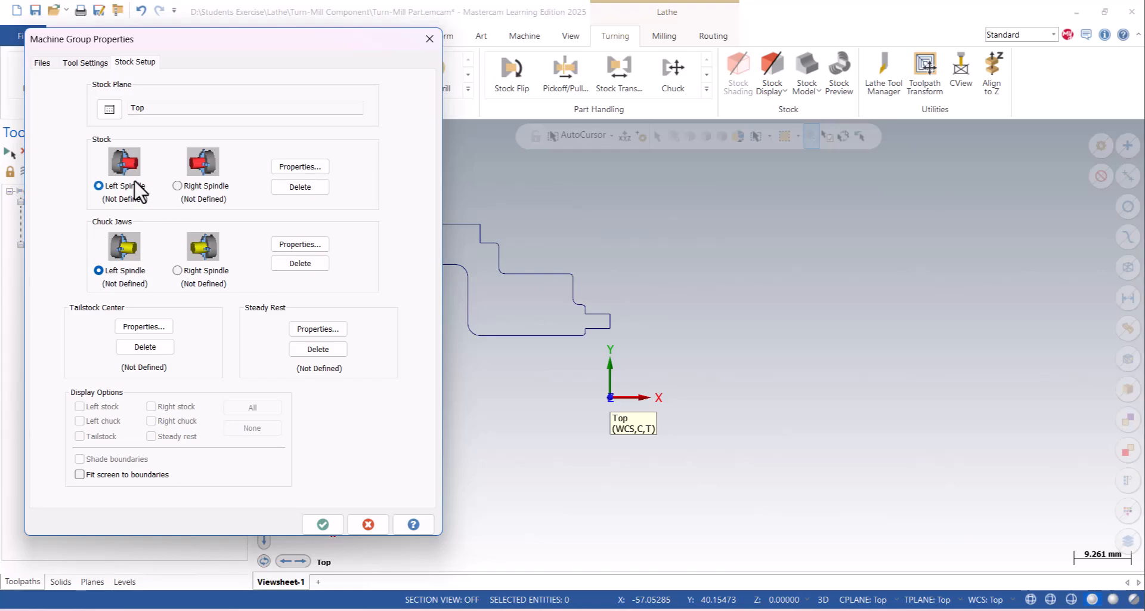
click(286, 170)
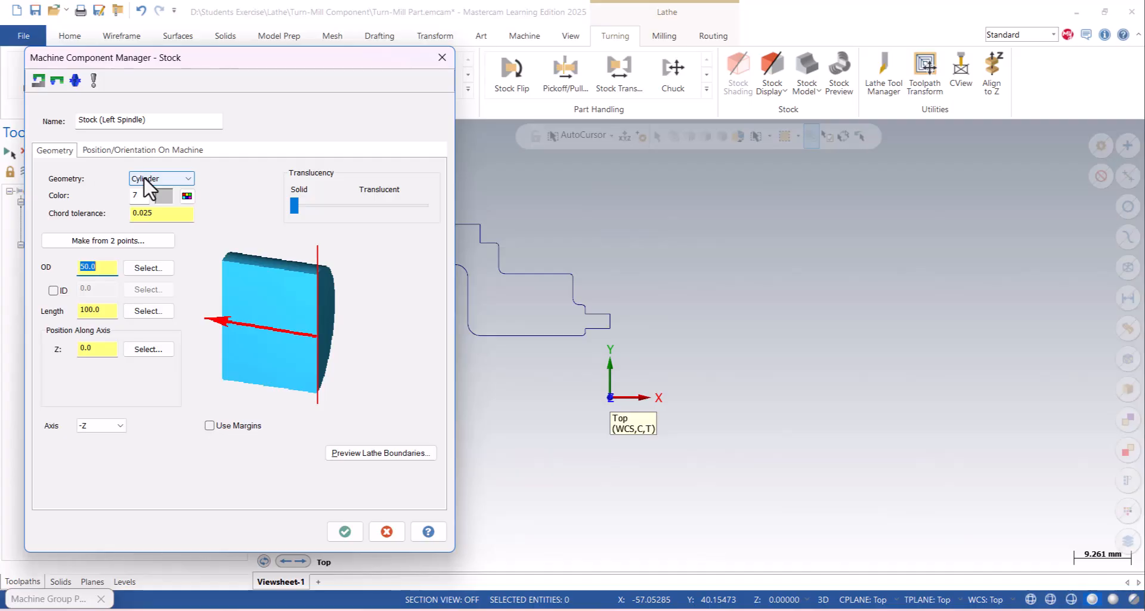
click(140, 180)
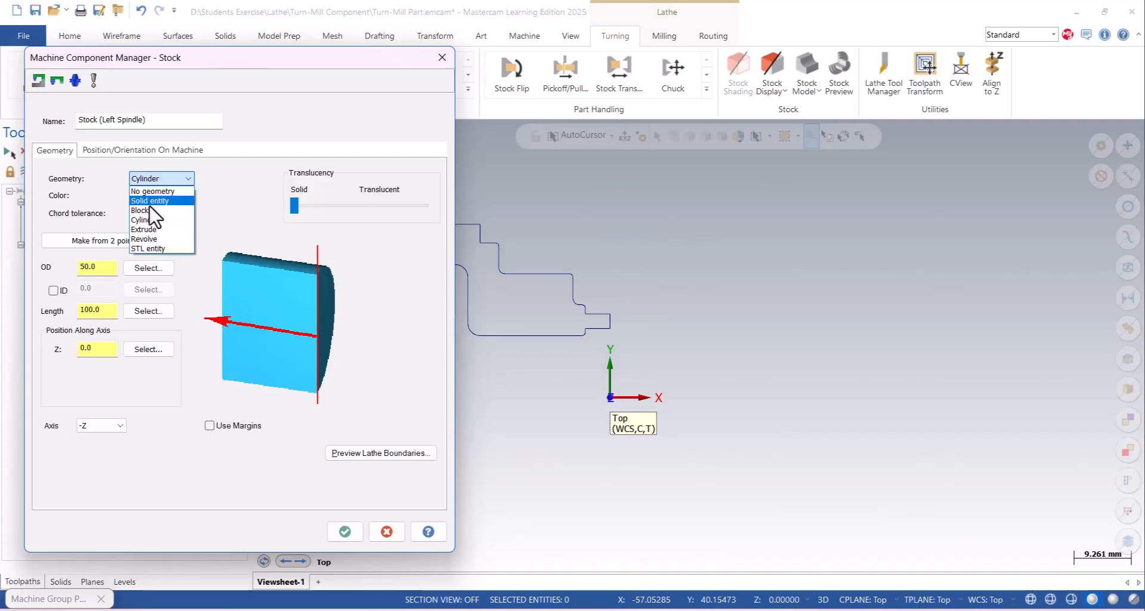
click(148, 239)
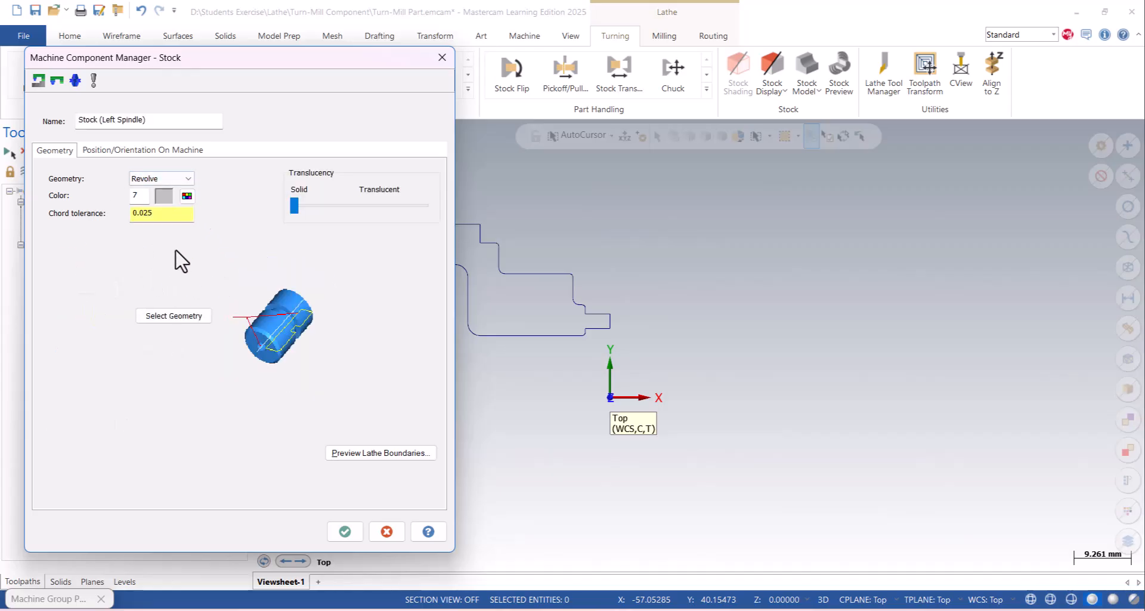
click(177, 316)
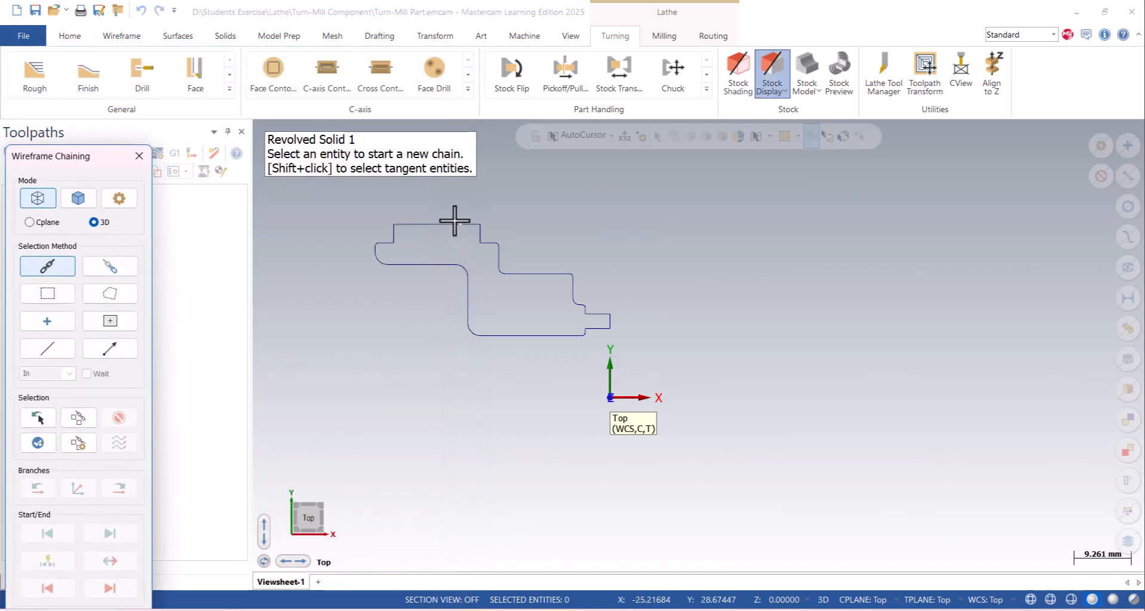
click(454, 221)
drag(113, 164, 224, 66)
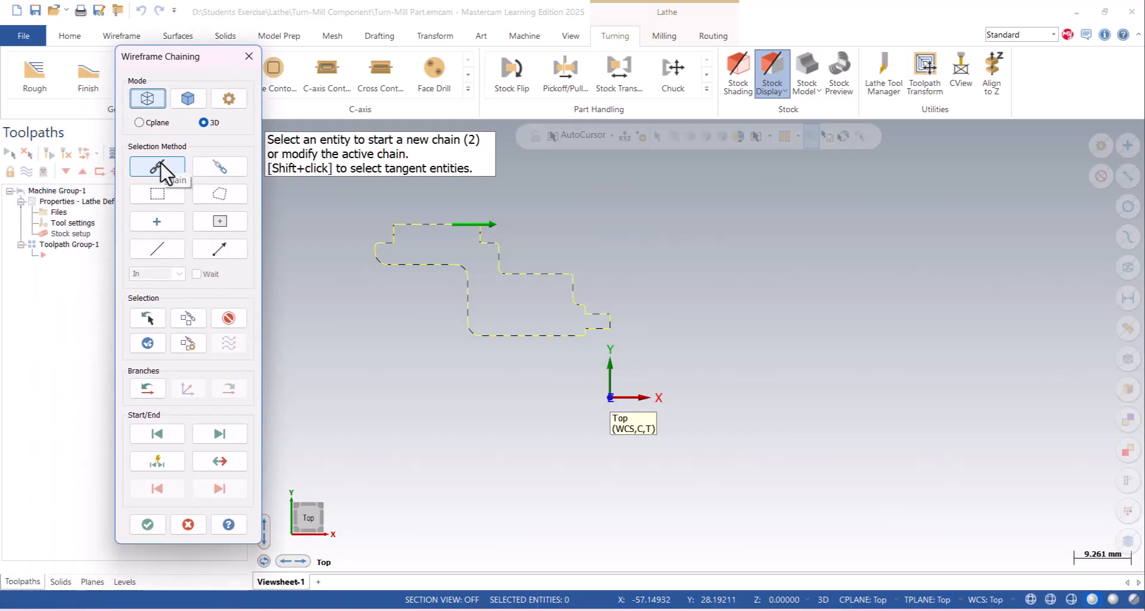
click(148, 524)
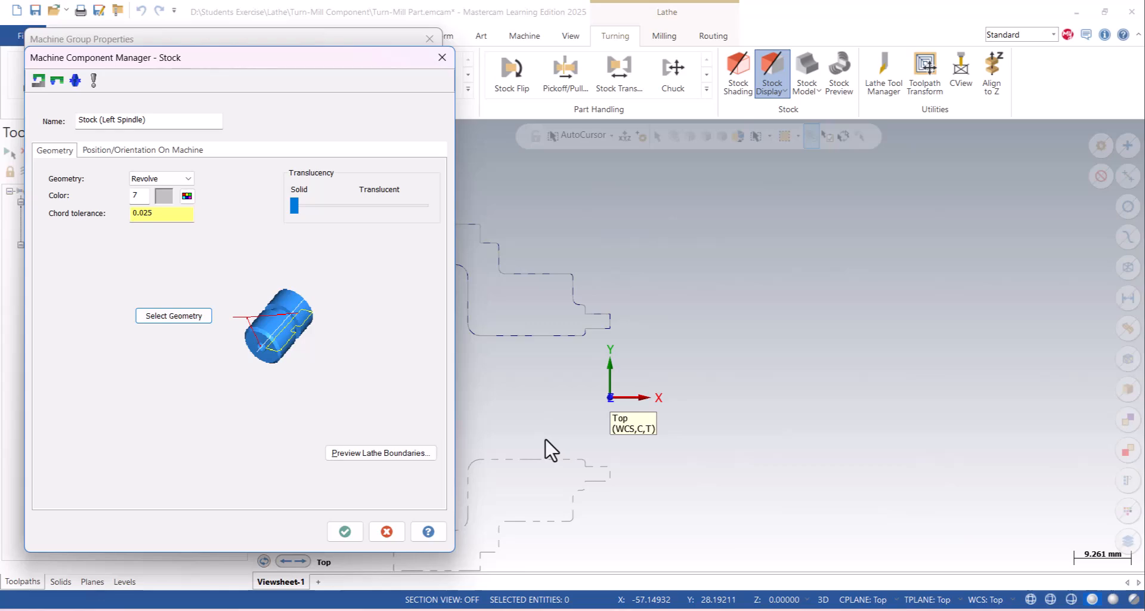
click(336, 533)
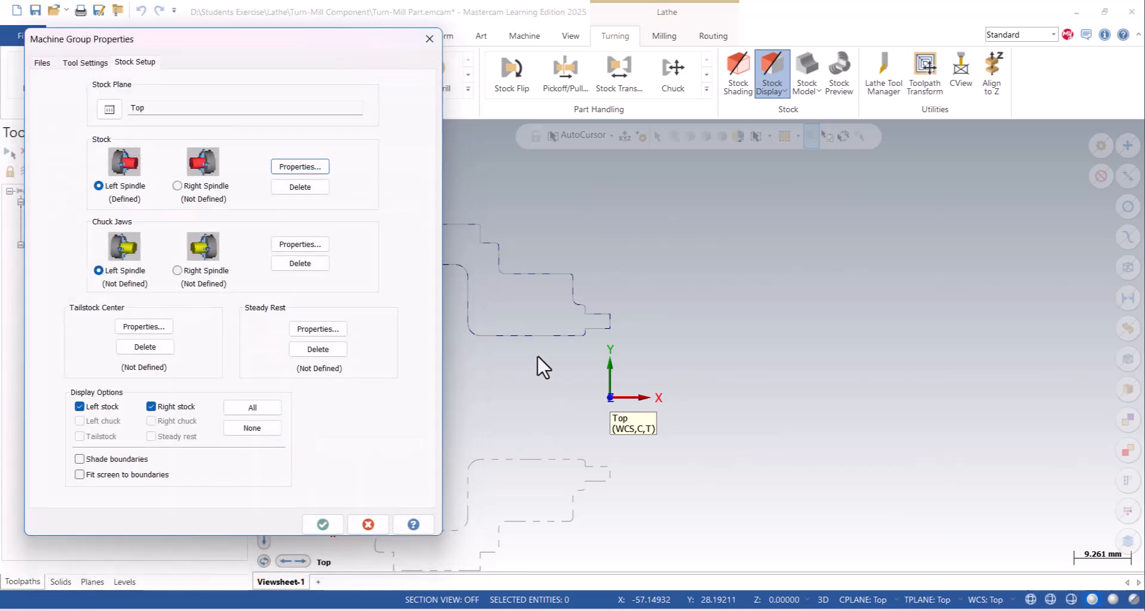
- Open the left spindle's chuck jaw properties and rotate the stepped jaw preview into a 3D view
drag(367, 48, 324, 61)
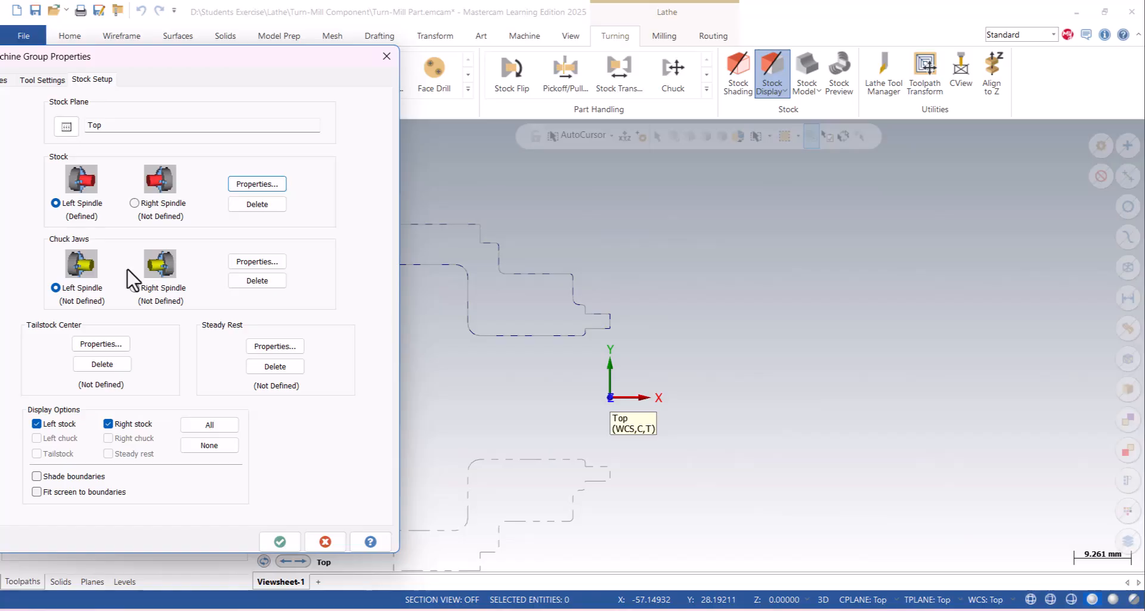
click(256, 262)
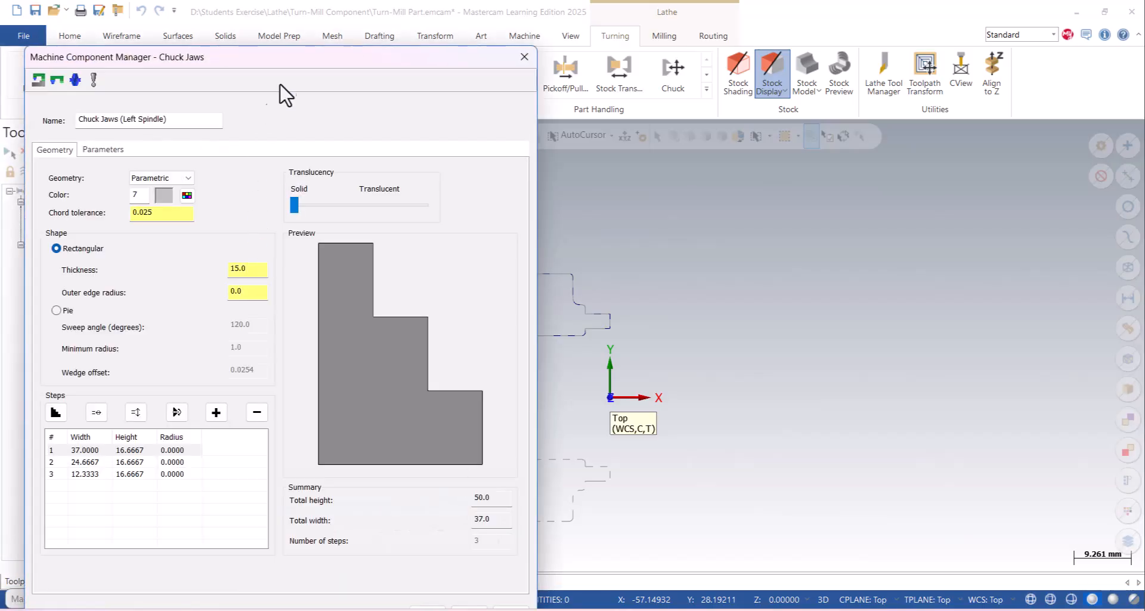
drag(412, 357, 381, 361)
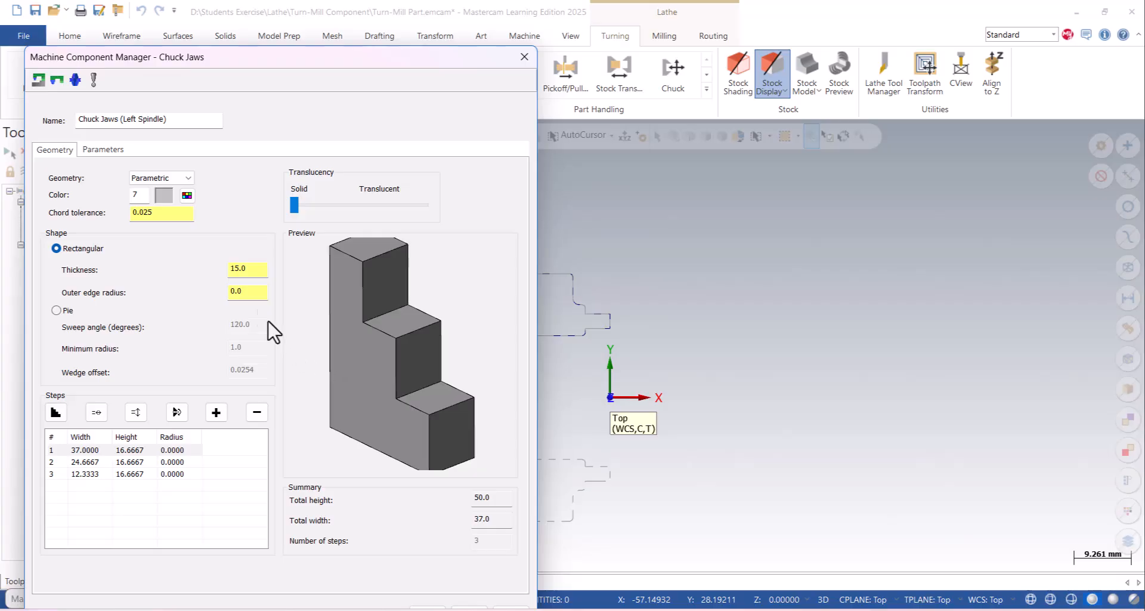
click(162, 178)
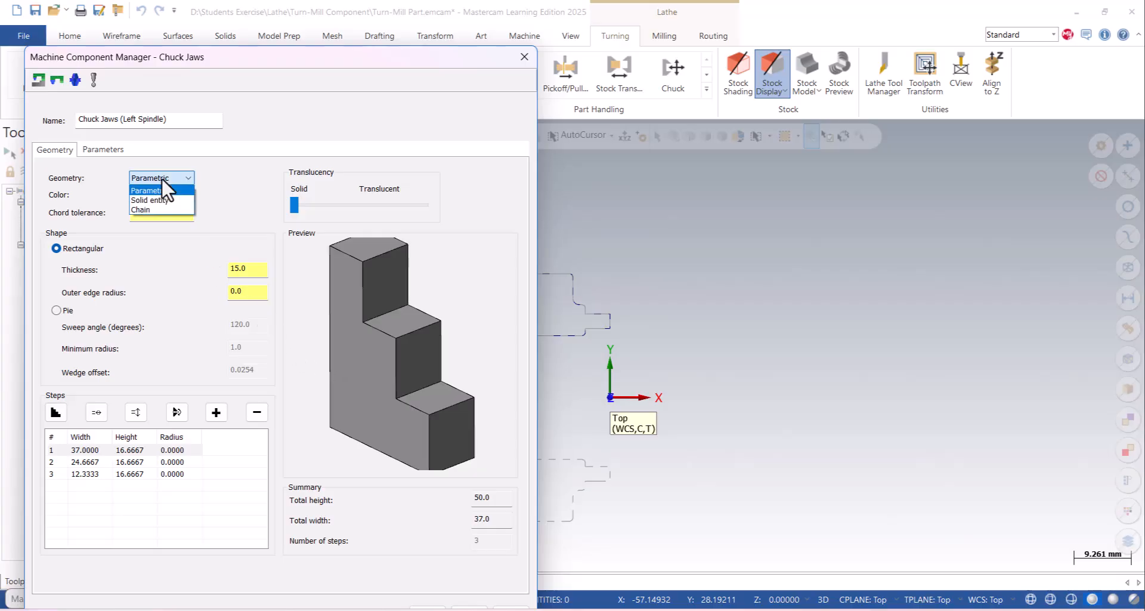
click(154, 201)
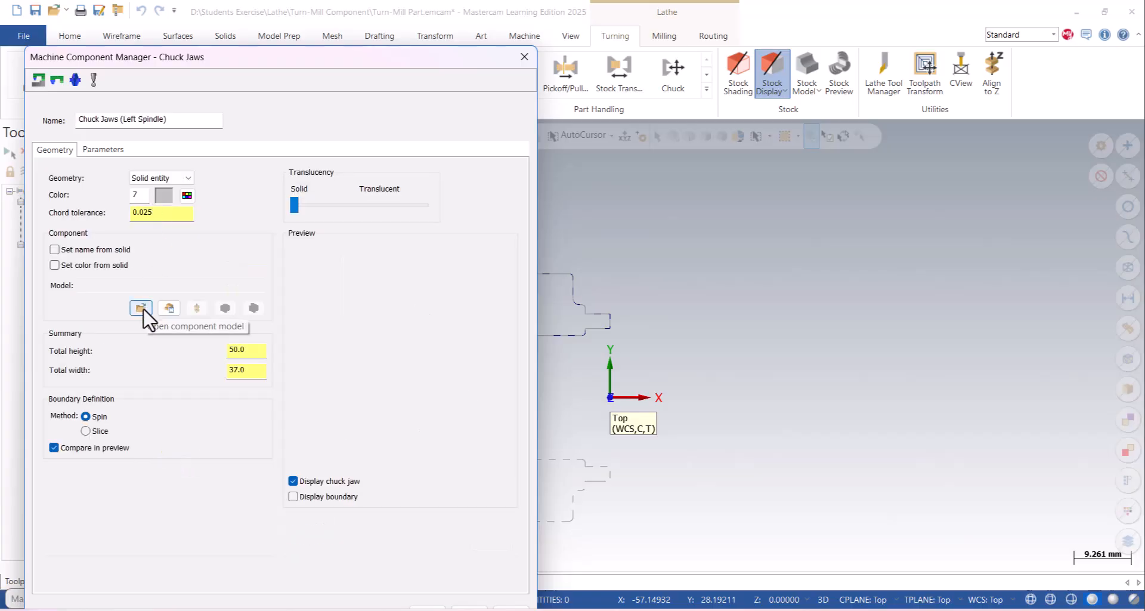
click(151, 180)
click(153, 200)
click(153, 179)
click(149, 190)
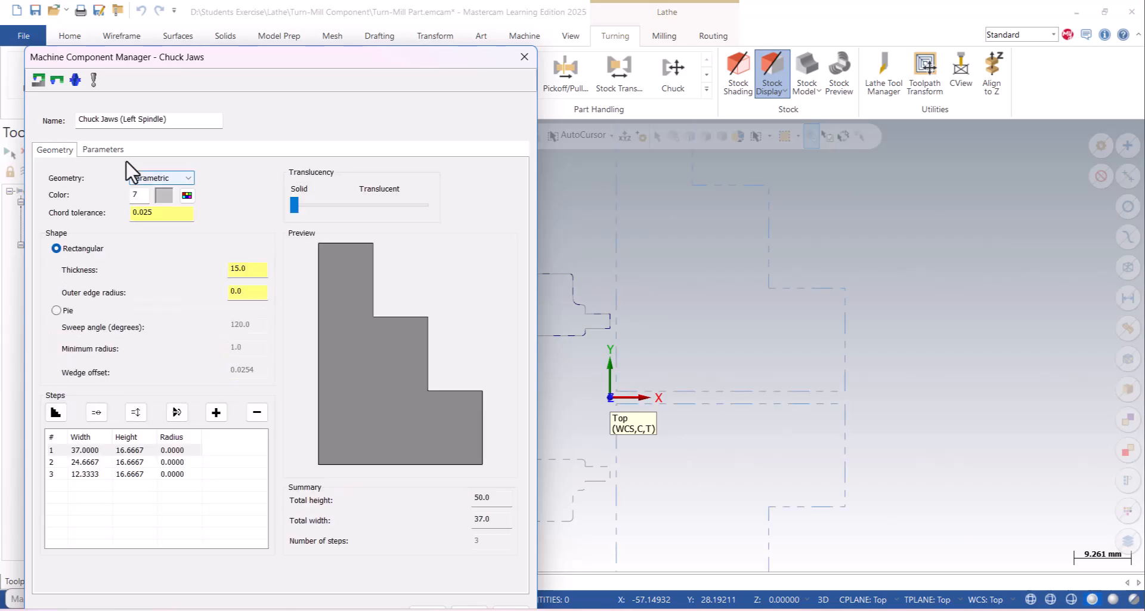
- Set the chuck jaws to Inside diameter (ID) clamping, with the reference point at the upper outer corner of the widest jaw step
click(106, 150)
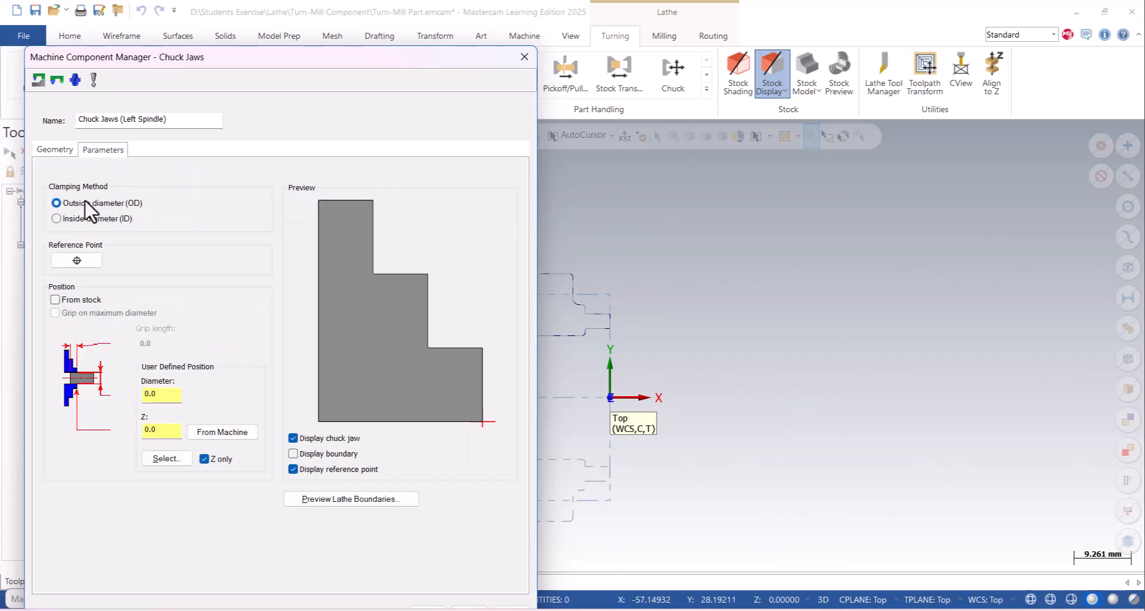
click(70, 219)
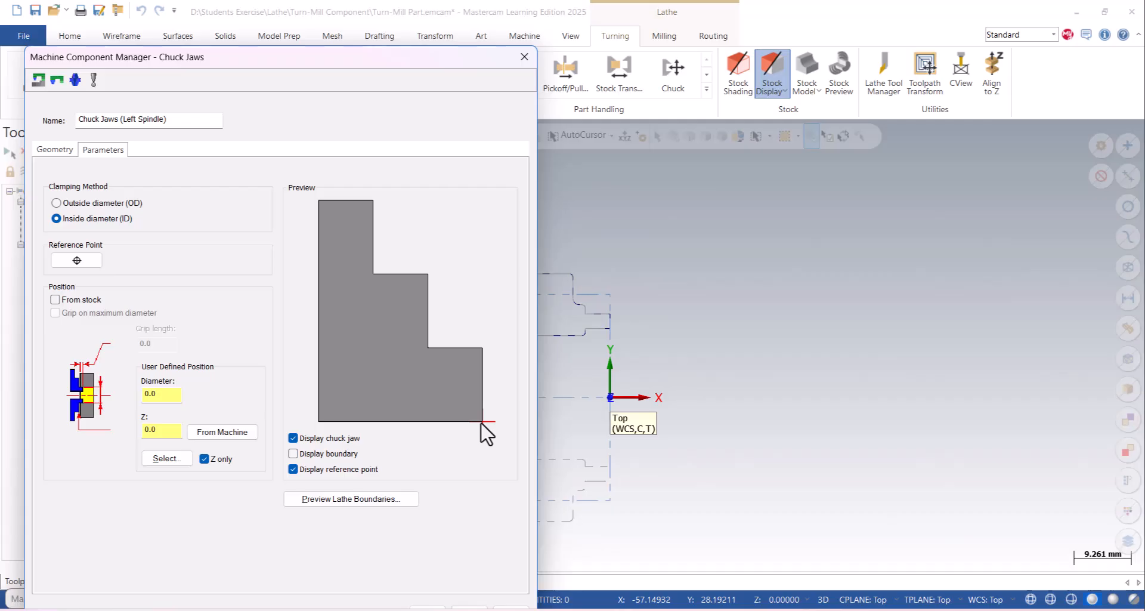
click(80, 260)
scroll(411, 286, down, 4)
scroll(721, 443, up, 5)
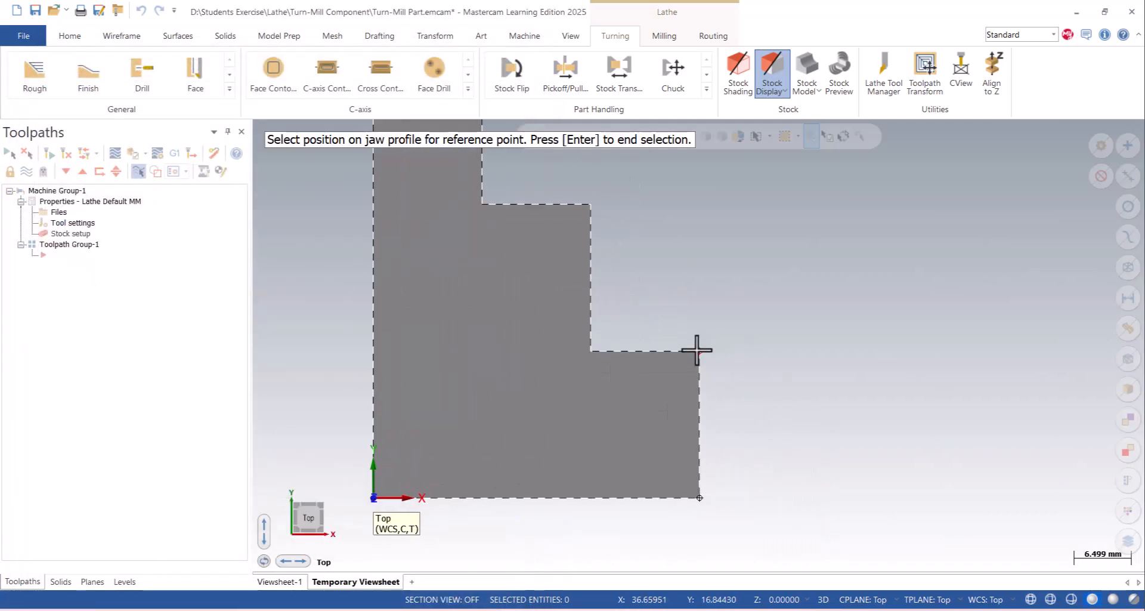
click(696, 351)
key(Return)
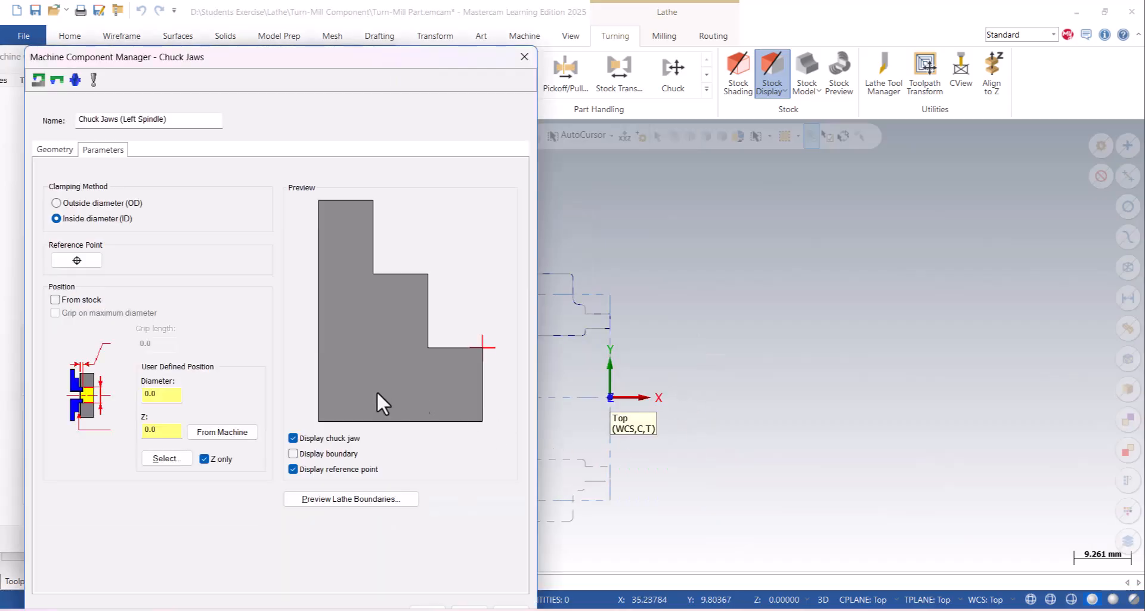
- Position the chuck jaws from stock and preview the lathe boundaries to examine the jaw placement against the part profile
click(85, 302)
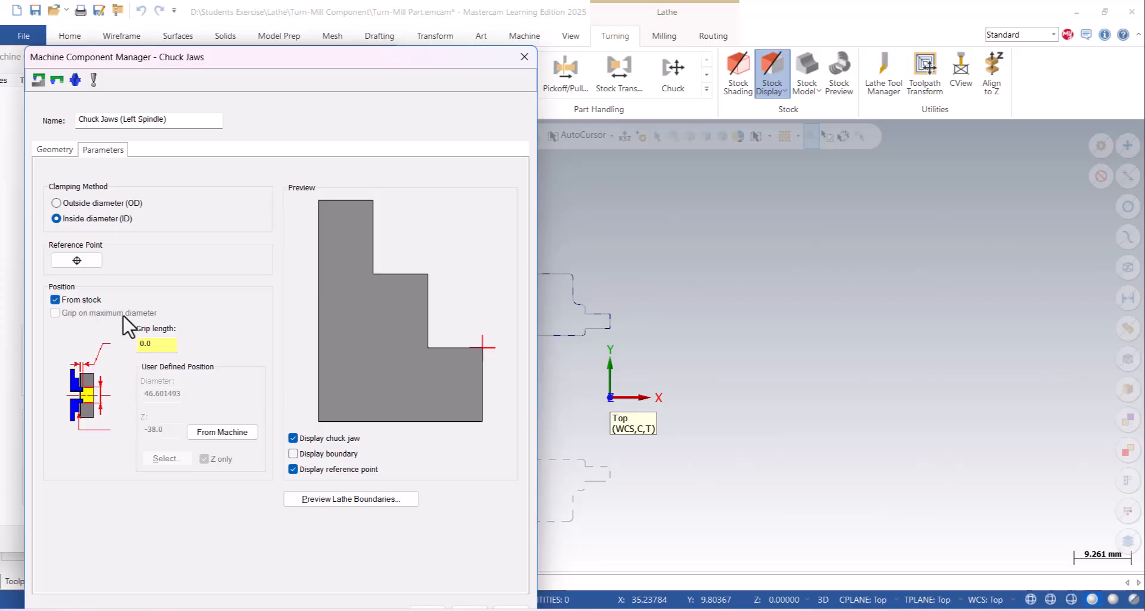
click(352, 499)
scroll(732, 366, down, 3)
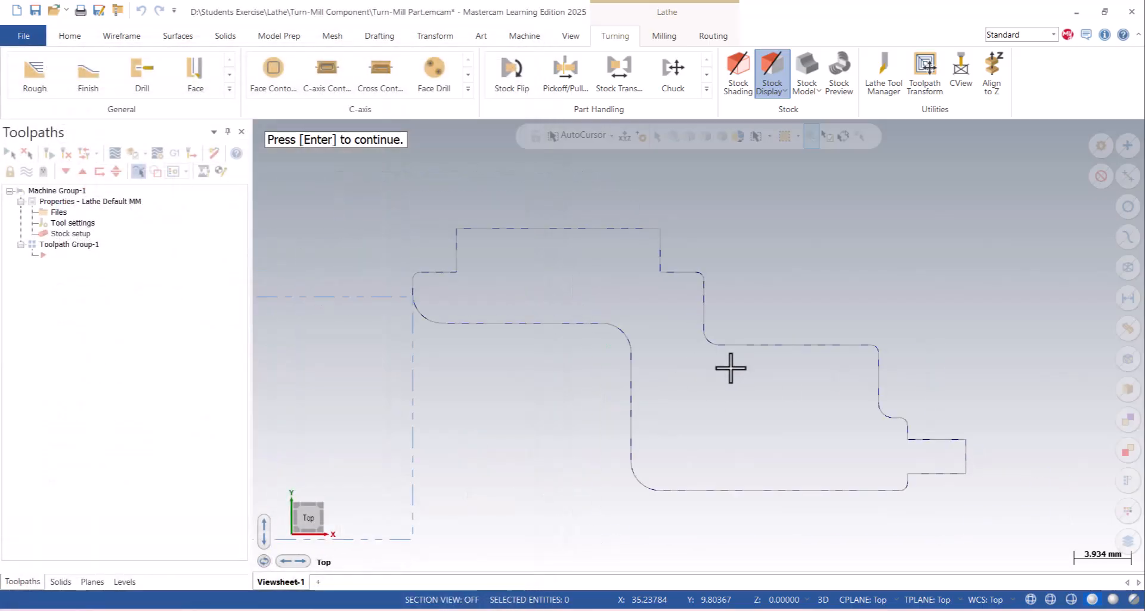
scroll(465, 286, down, 2)
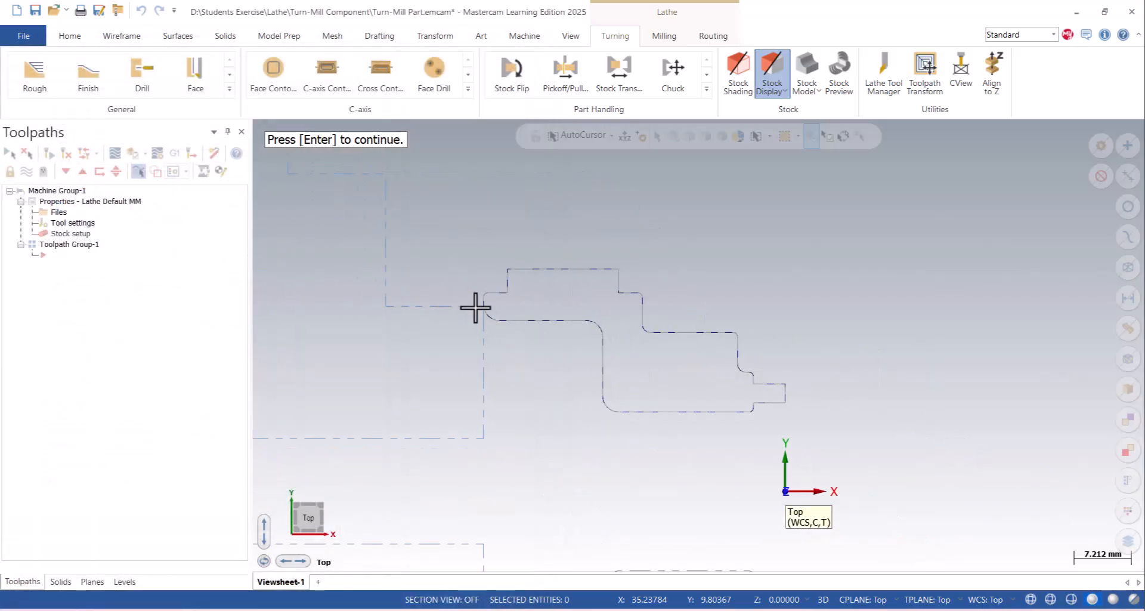
key(Return)
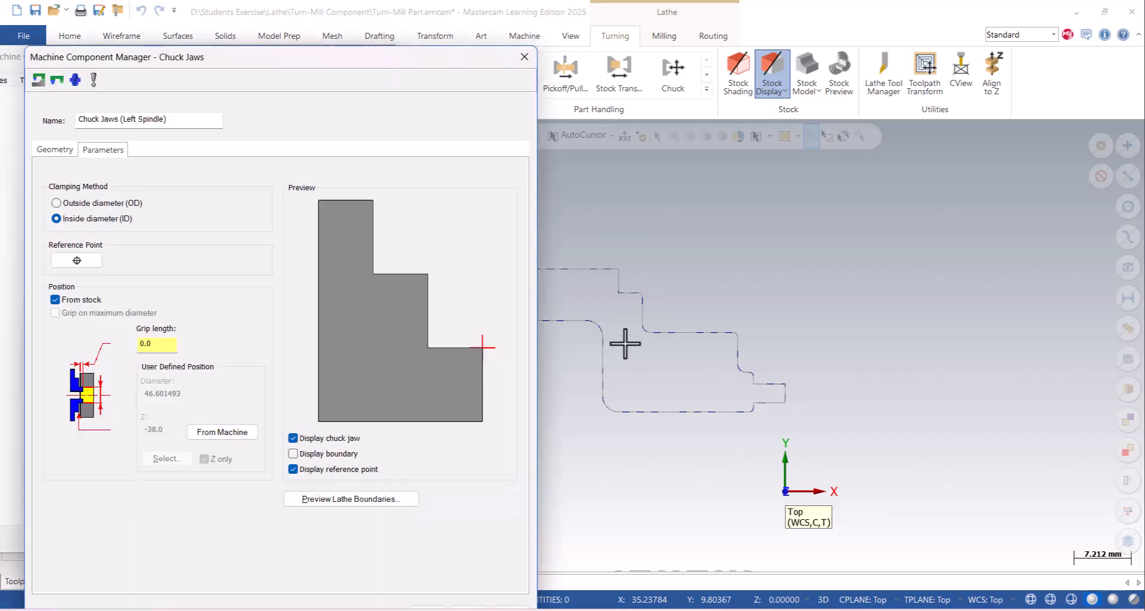
- Set the chuck jaws' grip length to 15 mm and preview the lathe boundaries against the part profile
key(BackSpace)
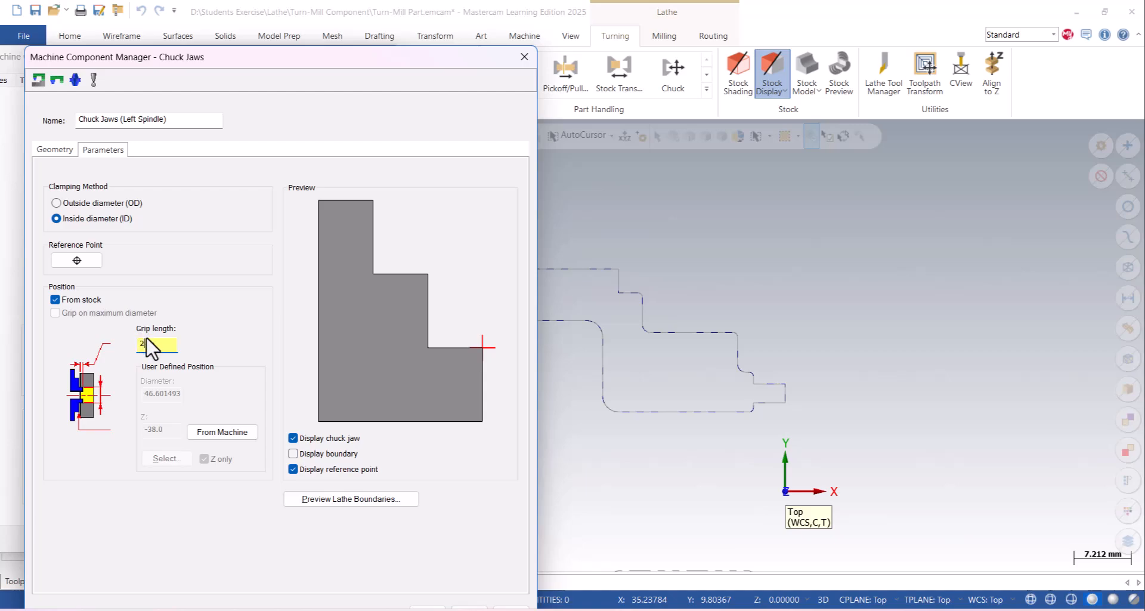
text(15)
click(342, 504)
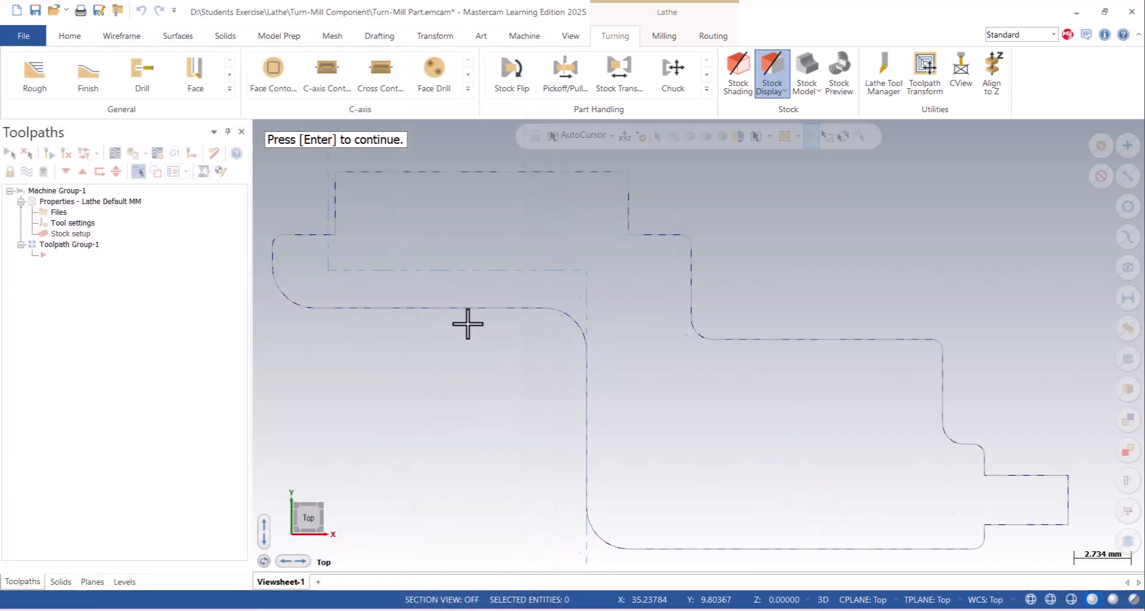
scroll(510, 320, down, 2)
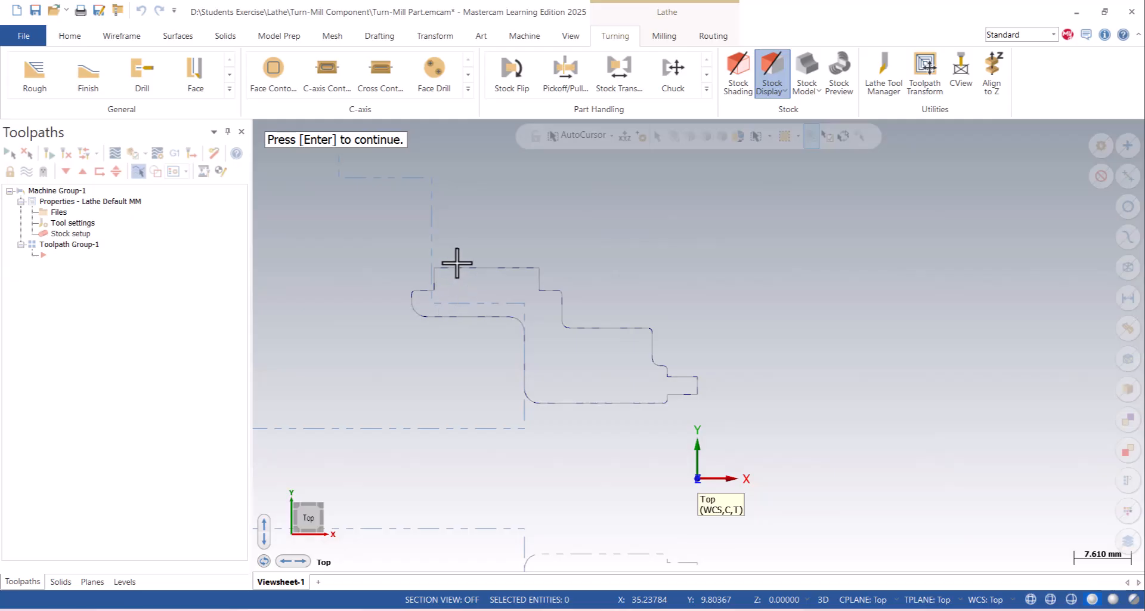
key(Return)
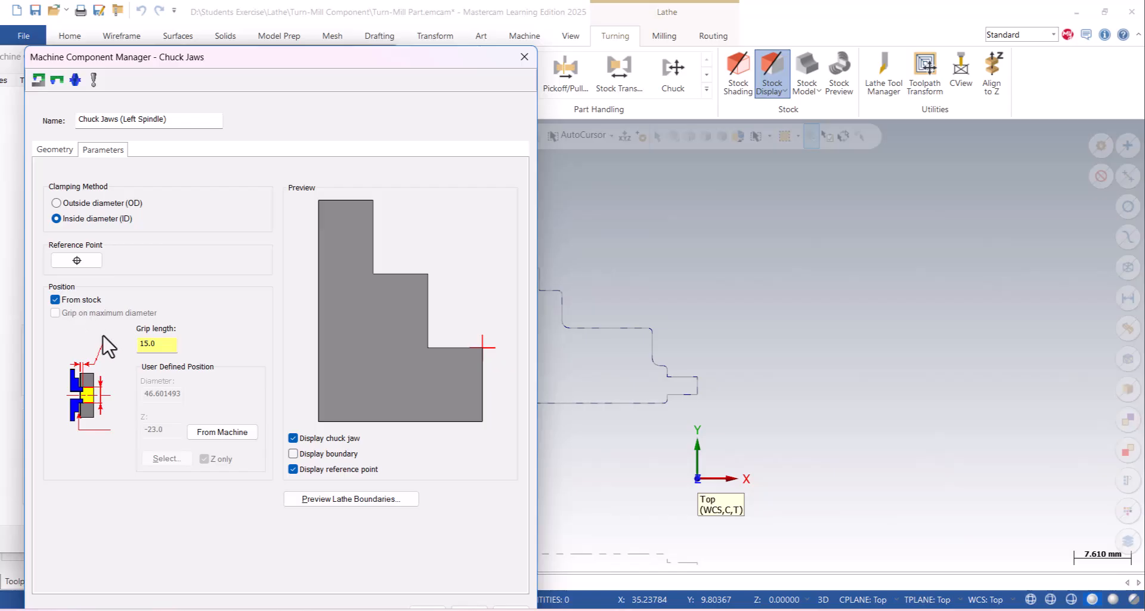
- Set the chuck jaws' grip length to 12 mm, preview the lathe boundaries and accept the jaw definition
double_click(157, 343)
click(391, 498)
scroll(397, 444, down, 4)
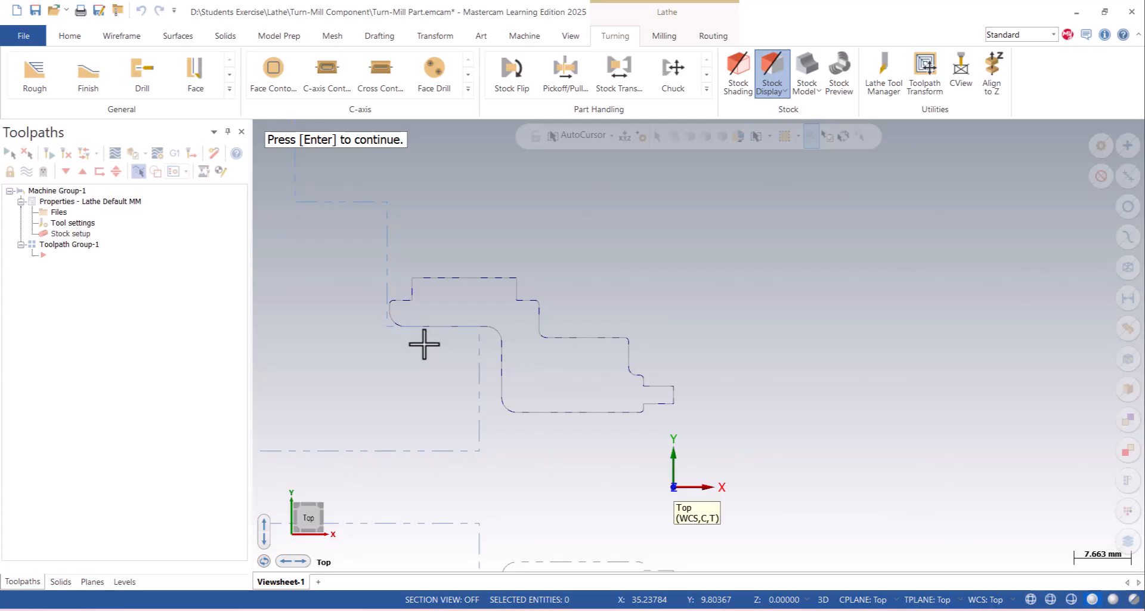
key(Return)
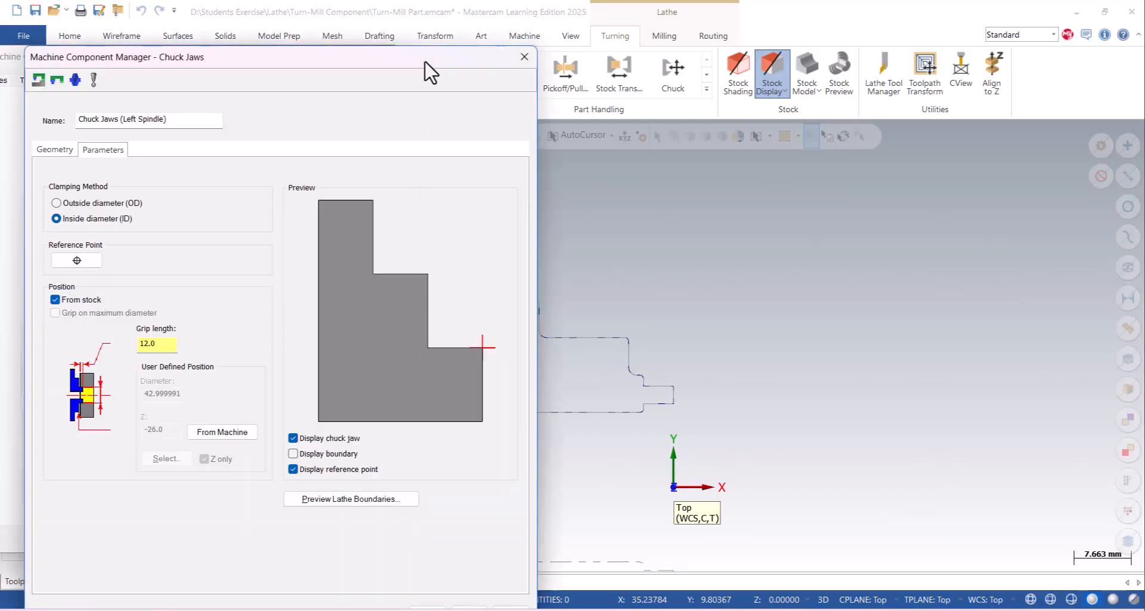
drag(424, 60, 468, 35)
click(468, 591)
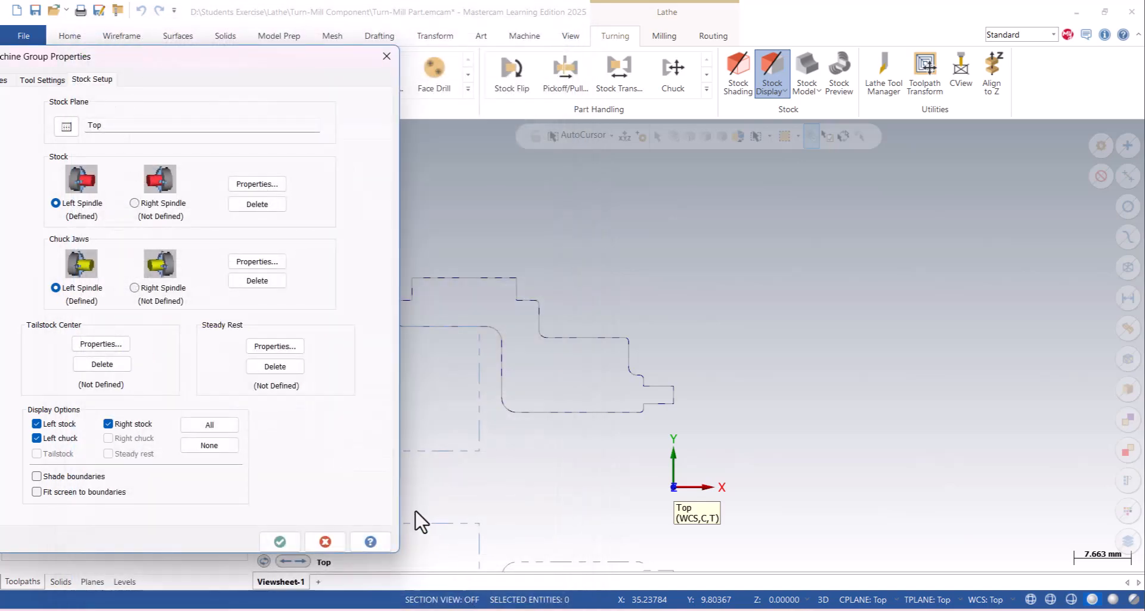
- Enable shaded boundaries in the stock setup, accept the machine group properties and check the jaws against the stock
click(86, 477)
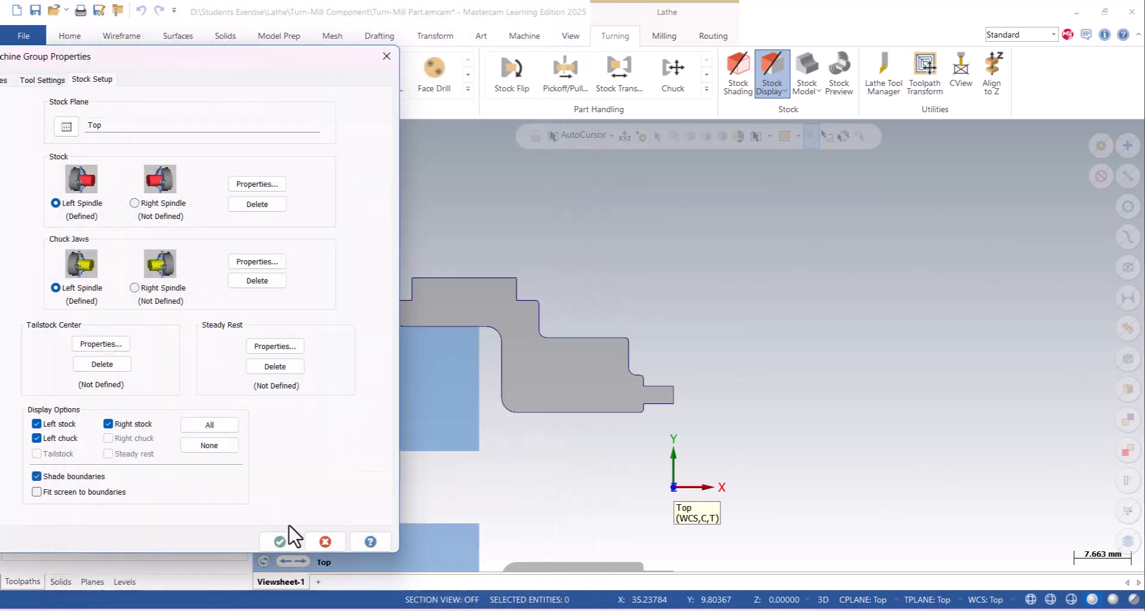
click(280, 541)
scroll(455, 302, down, 5)
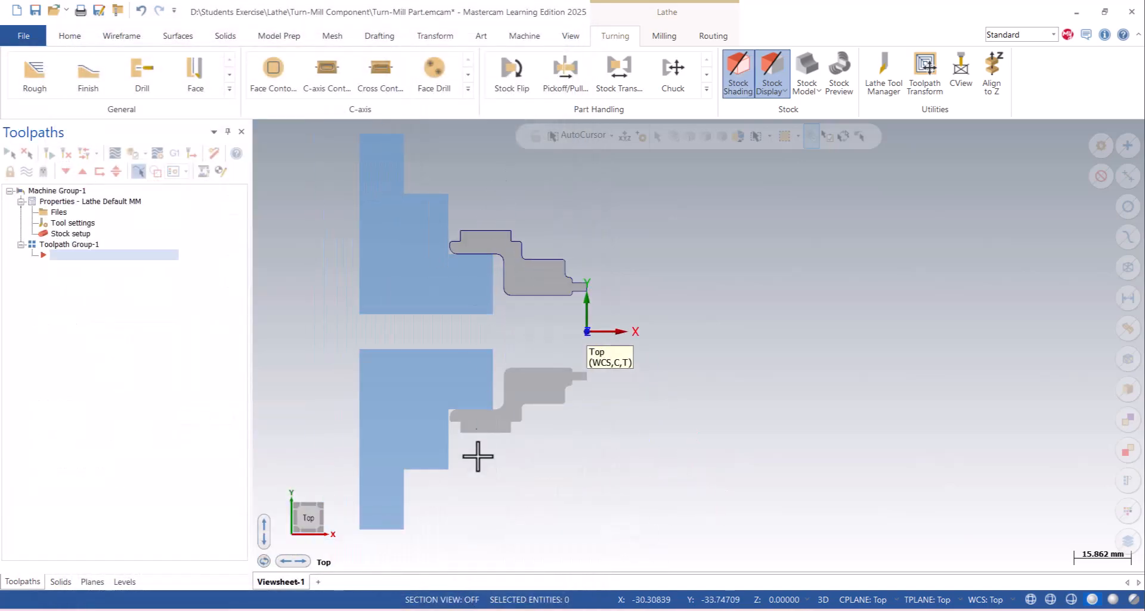
scroll(431, 326, up, 2)
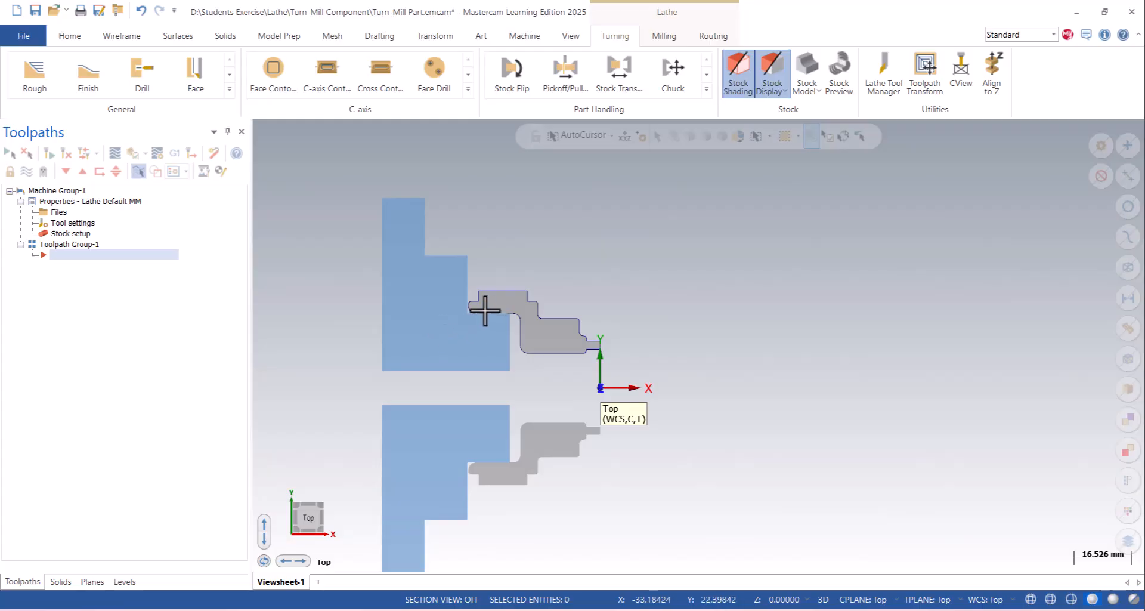
scroll(485, 309, up, 4)
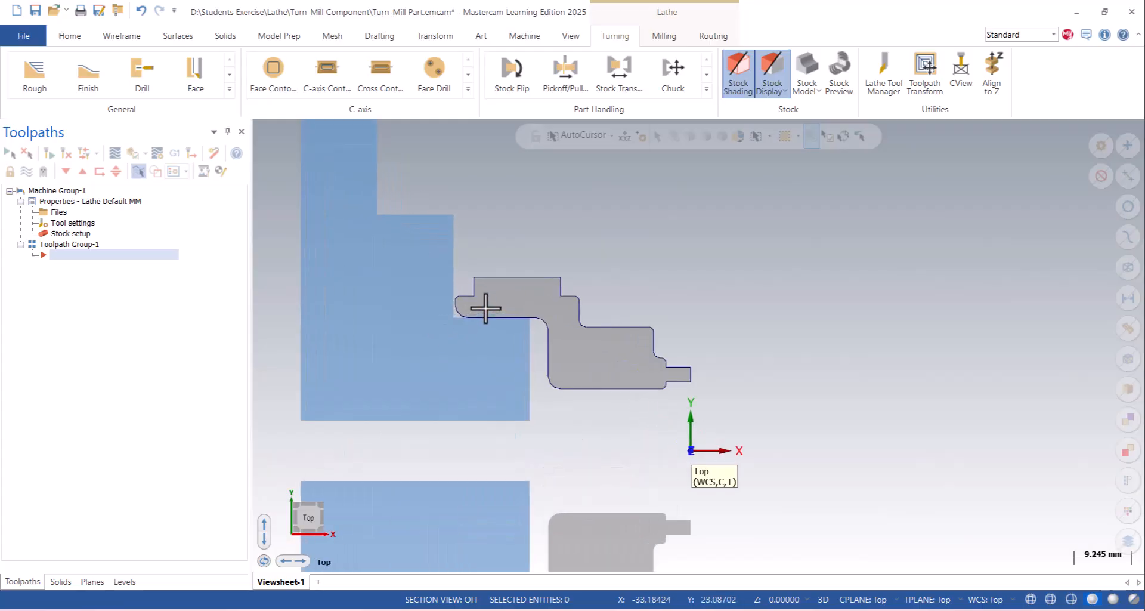
- Make level 1 (Fillet7) the active level and hide the Turn-Profile level
click(132, 576)
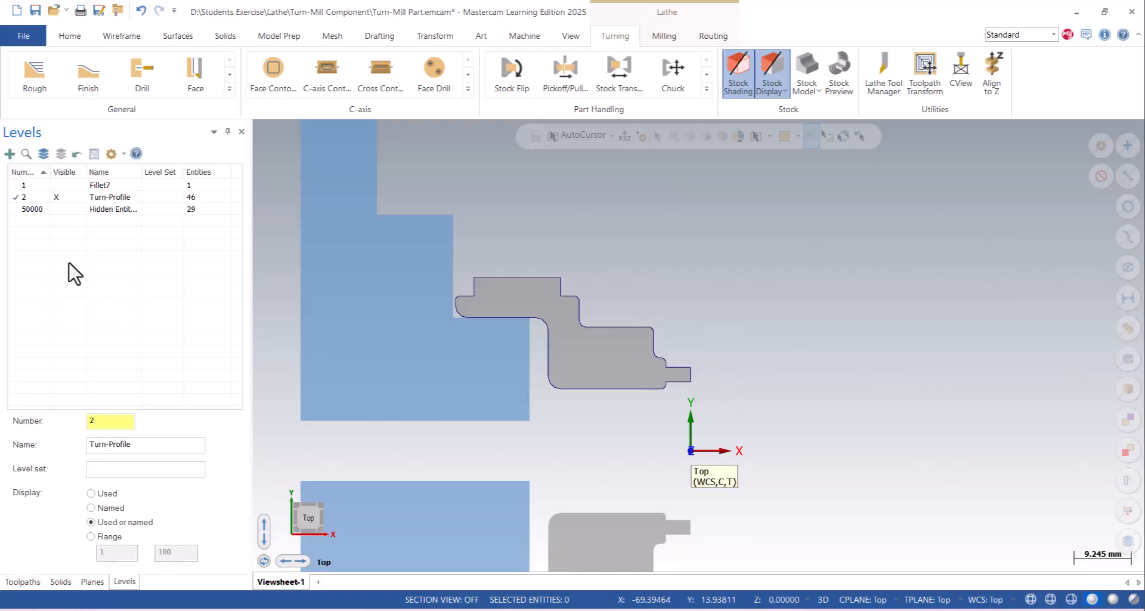
click(22, 186)
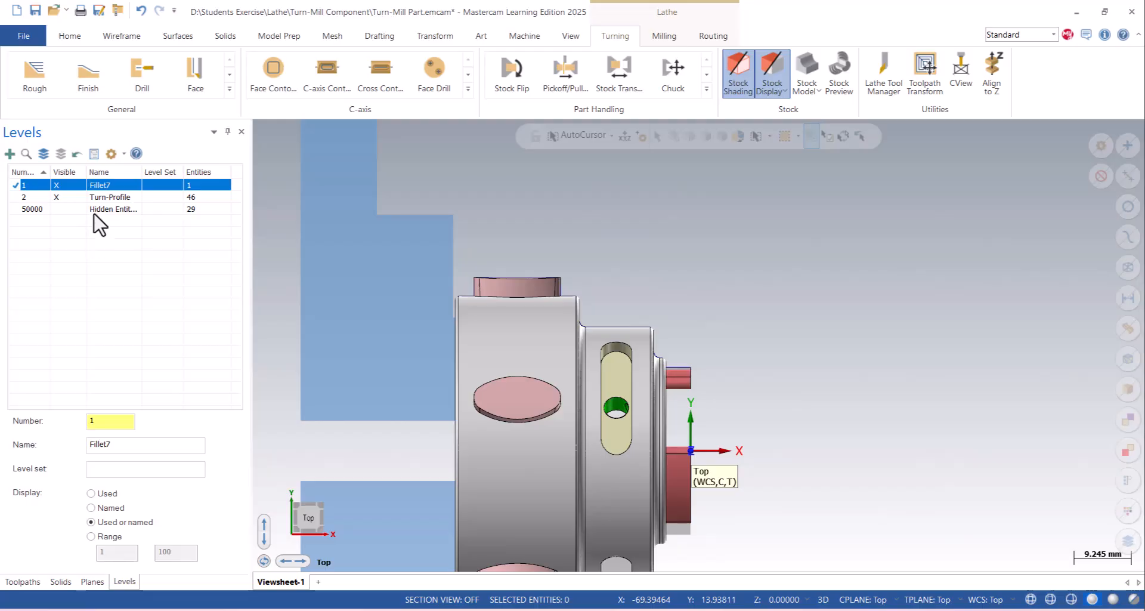
click(57, 196)
- Examine the solid part's radial bosses, slots and front-face features from several angles, and look through the available C-axis toolpaths
middle_drag(587, 340, 436, 307)
scroll(436, 308, down, 1)
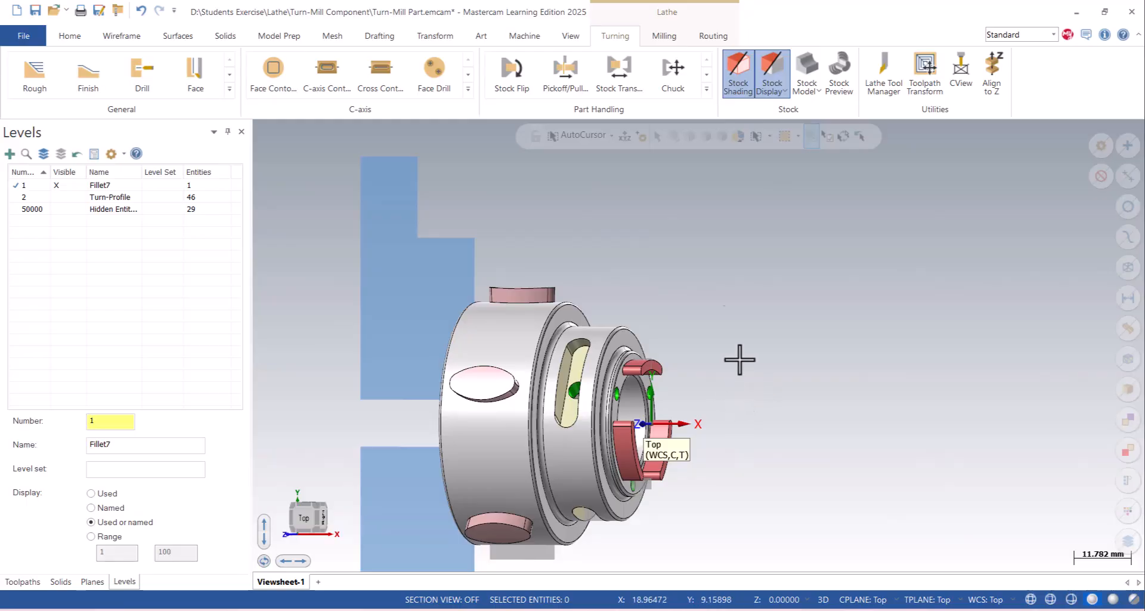
scroll(715, 232, down, 1)
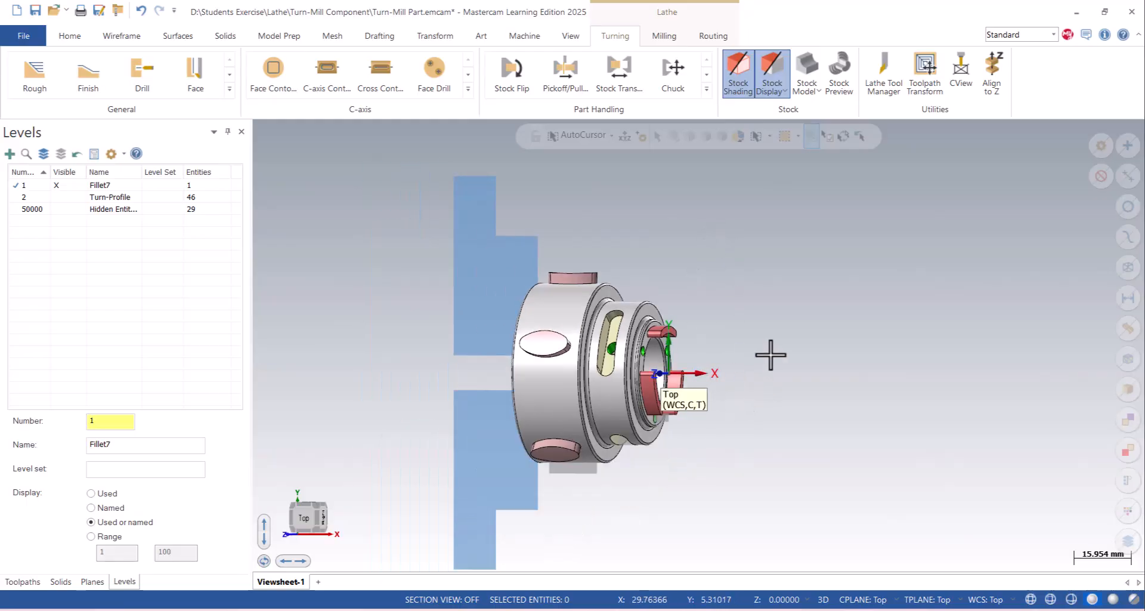
scroll(770, 355, up, 1)
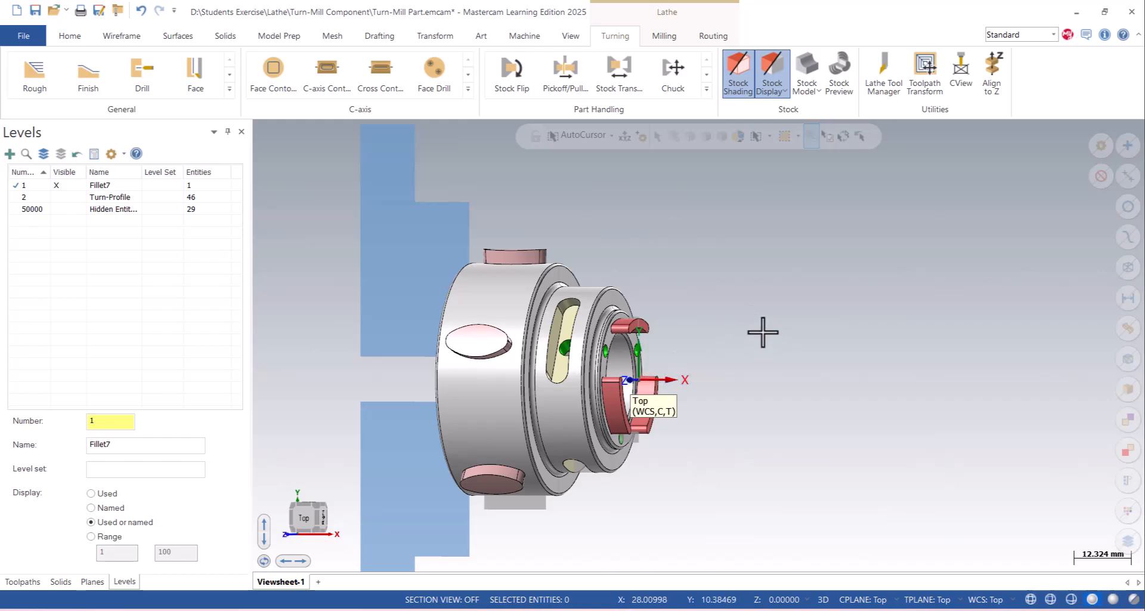
right_click(734, 272)
click(759, 360)
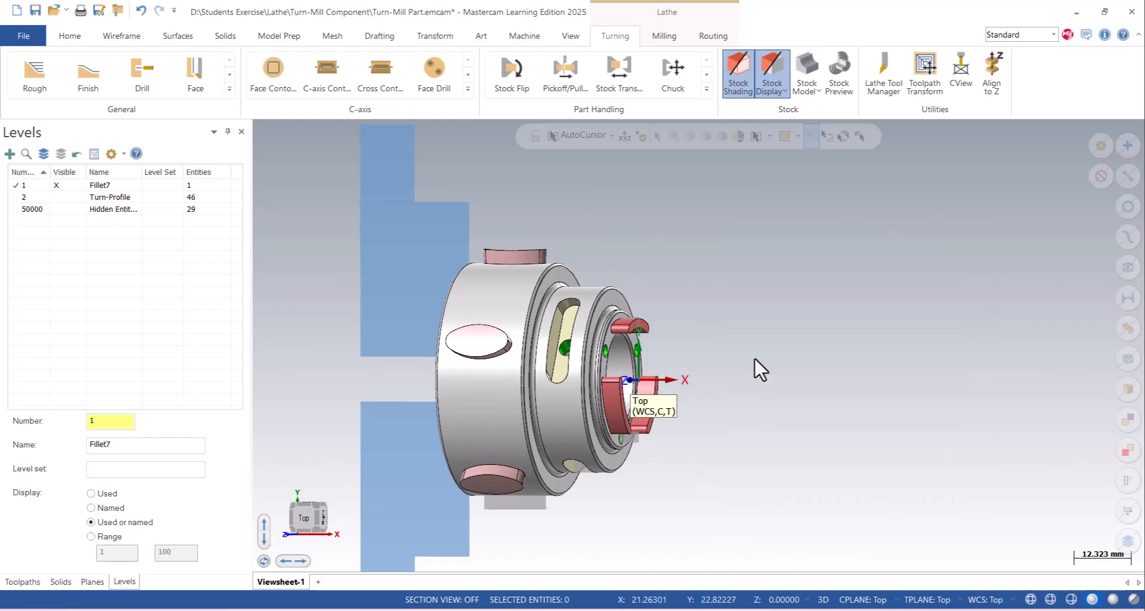
mouse_move(511, 291)
middle_down()
mouse_move(537, 288)
mouse_move(537, 204)
mouse_move(522, 202)
middle_up()
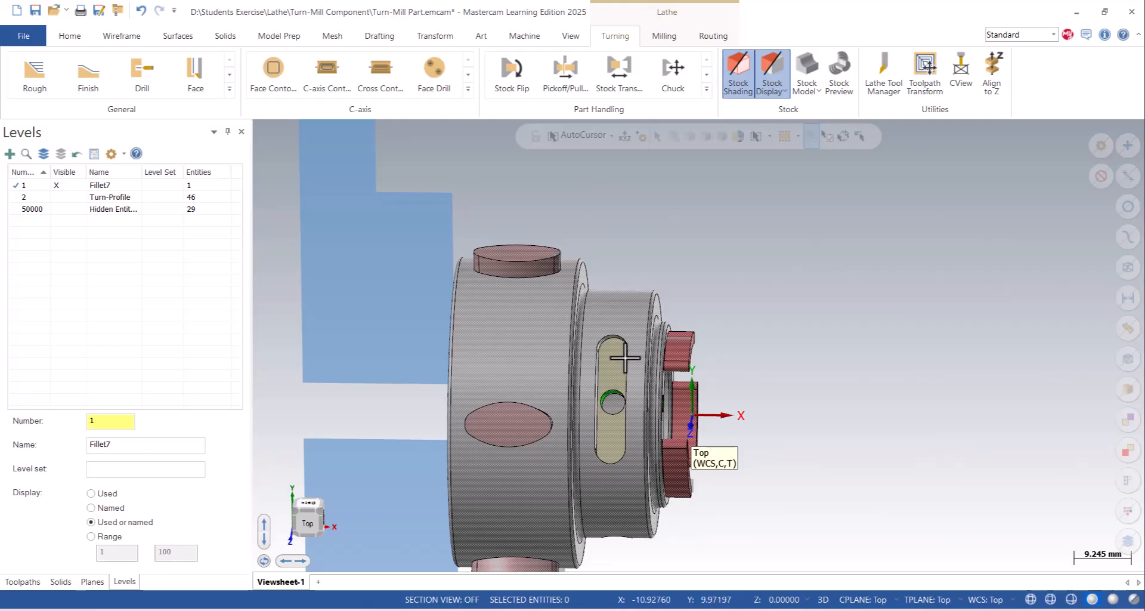
middle_drag(664, 364, 739, 304)
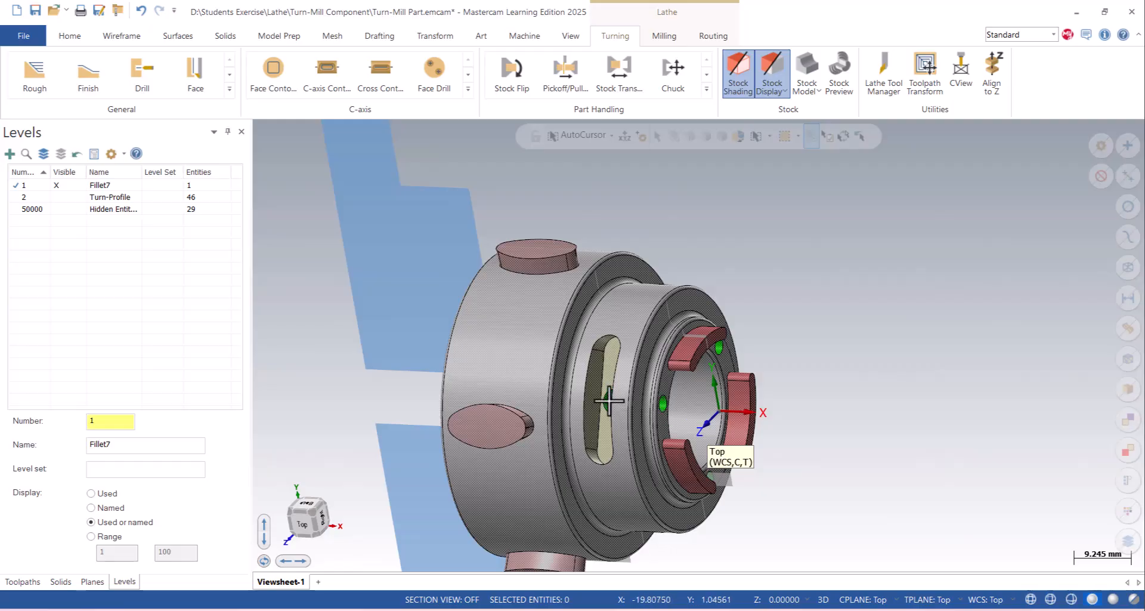
scroll(654, 244, down, 2)
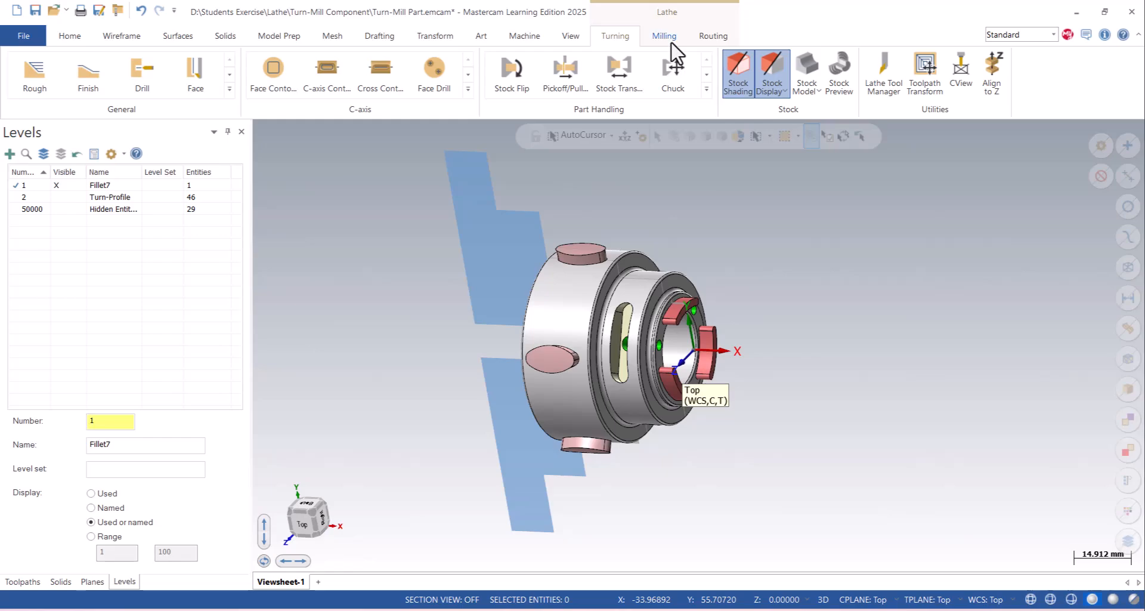
click(468, 90)
click(408, 222)
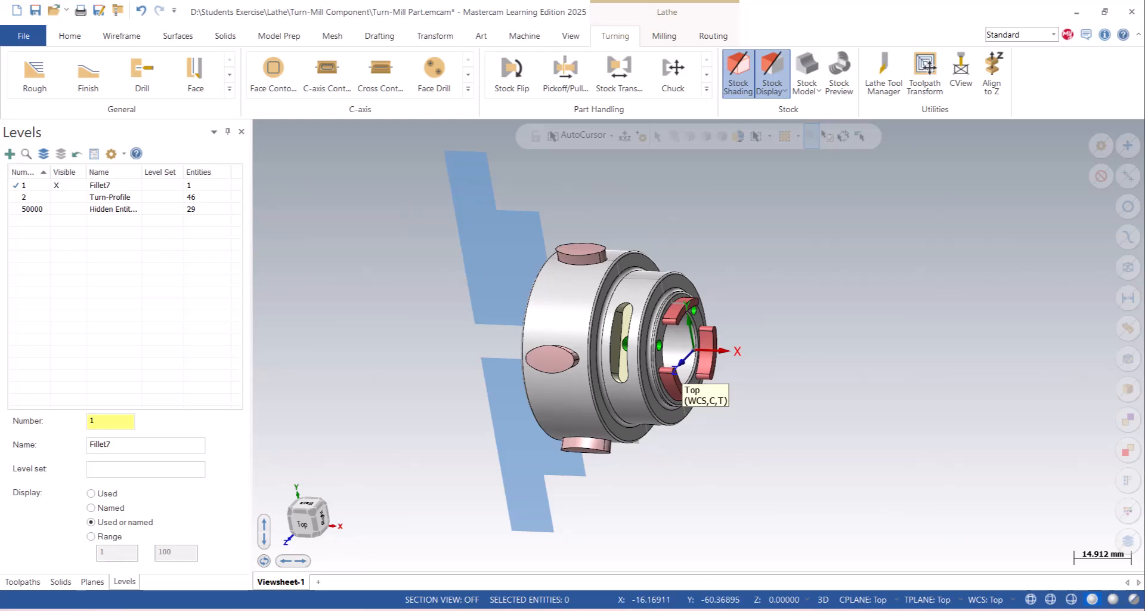
- Switch to the Right view, inspect the front-face slots and holes in wireframe display, and restore the shaded display
right_click(699, 232)
click(732, 349)
scroll(614, 312, down, 2)
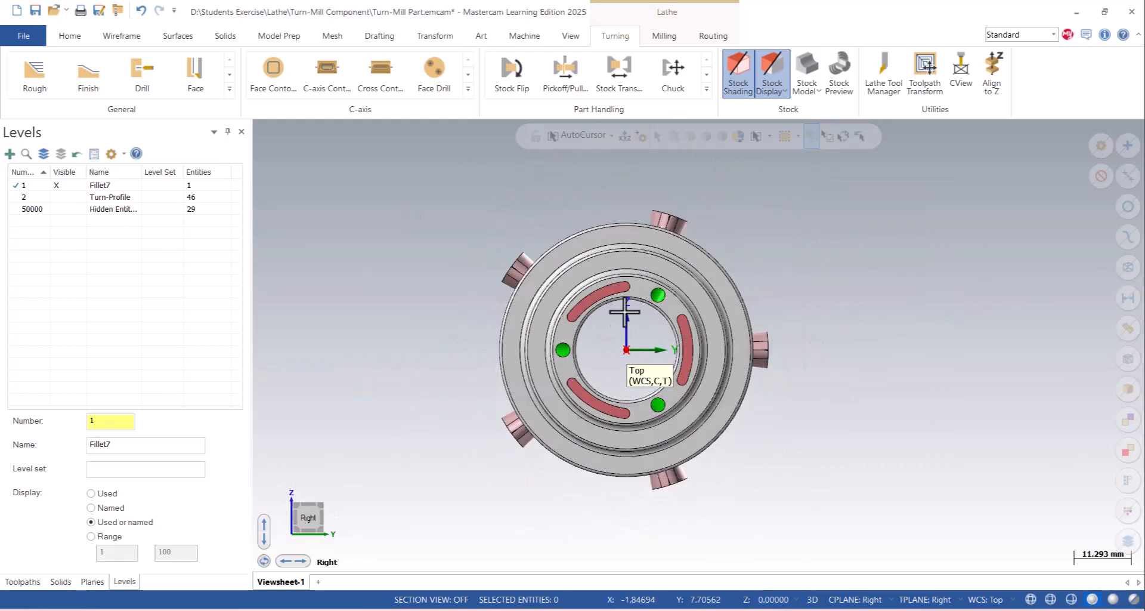
scroll(614, 287, up, 4)
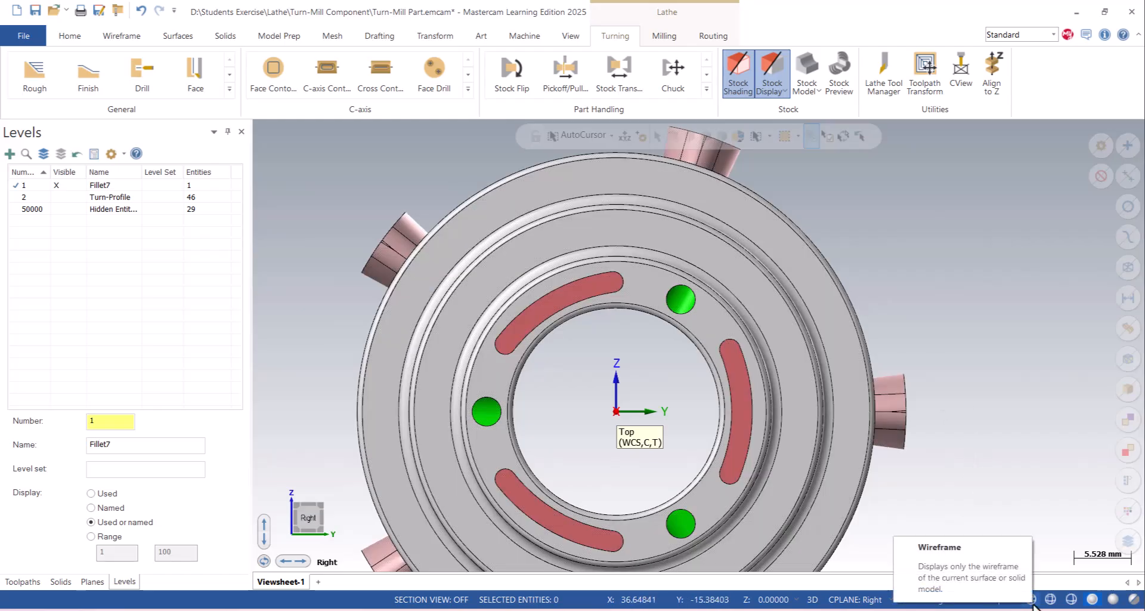
click(1031, 601)
scroll(610, 212, down, 3)
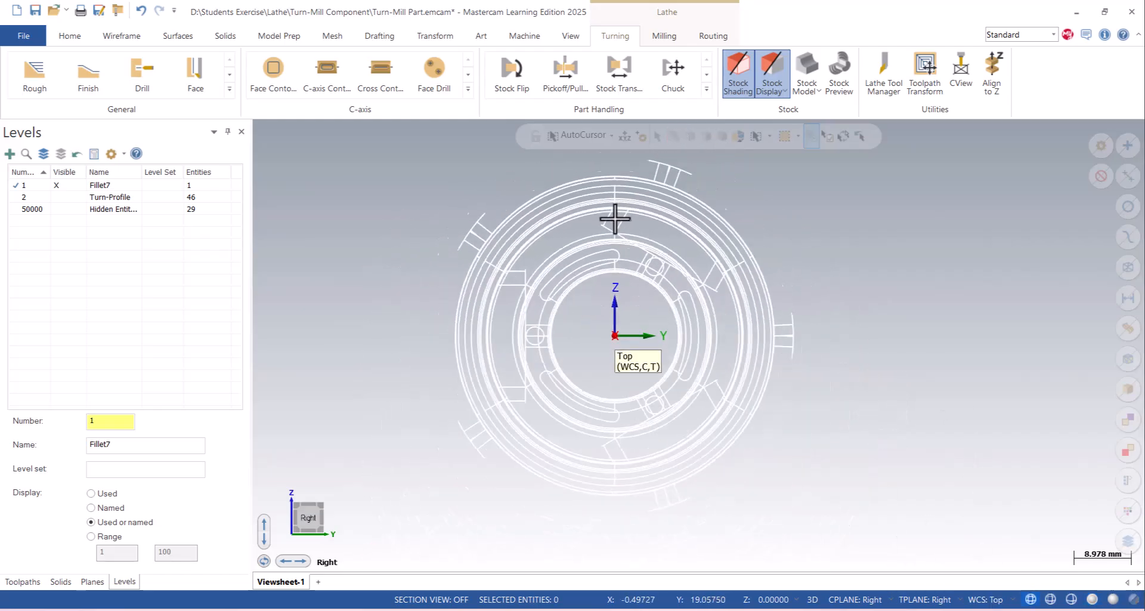
scroll(545, 340, up, 2)
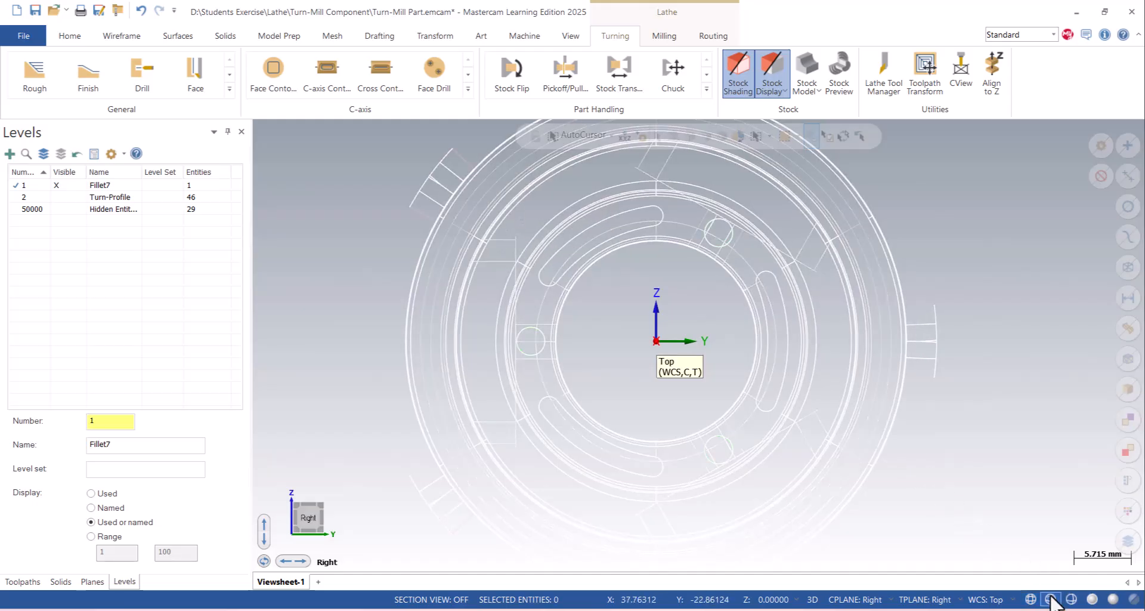
click(1070, 599)
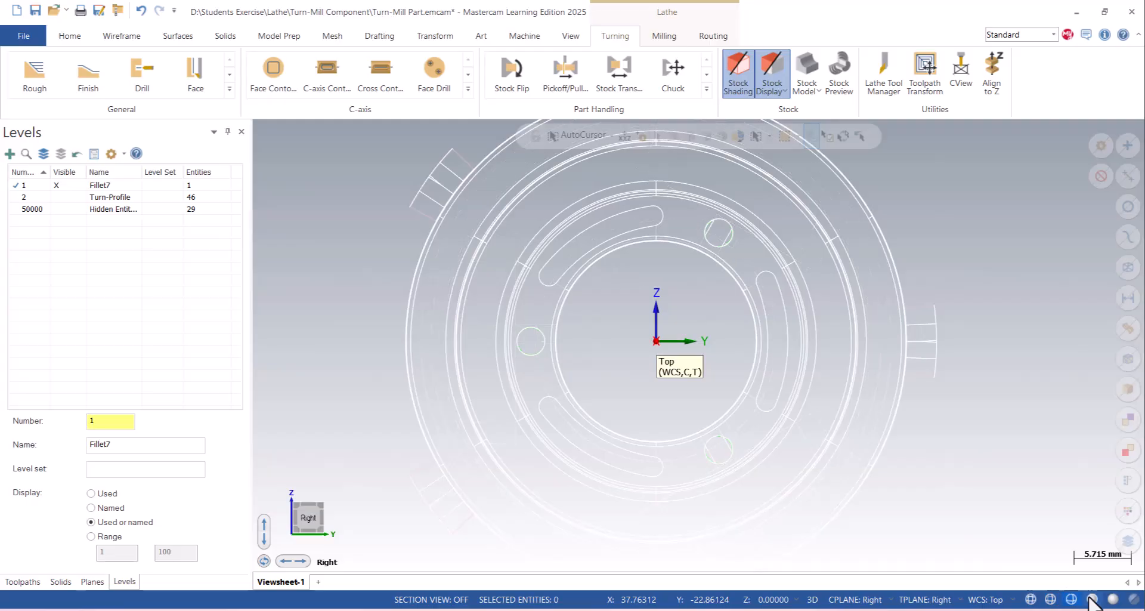
click(1093, 600)
- Examine the radial slots, cross holes, elliptical bosses and front-face lugs on the shaded part from several angles
scroll(587, 331, down, 2)
middle_drag(587, 332, 676, 365)
scroll(545, 353, up, 2)
middle_drag(545, 352, 606, 355)
scroll(603, 353, up, 2)
scroll(601, 353, down, 3)
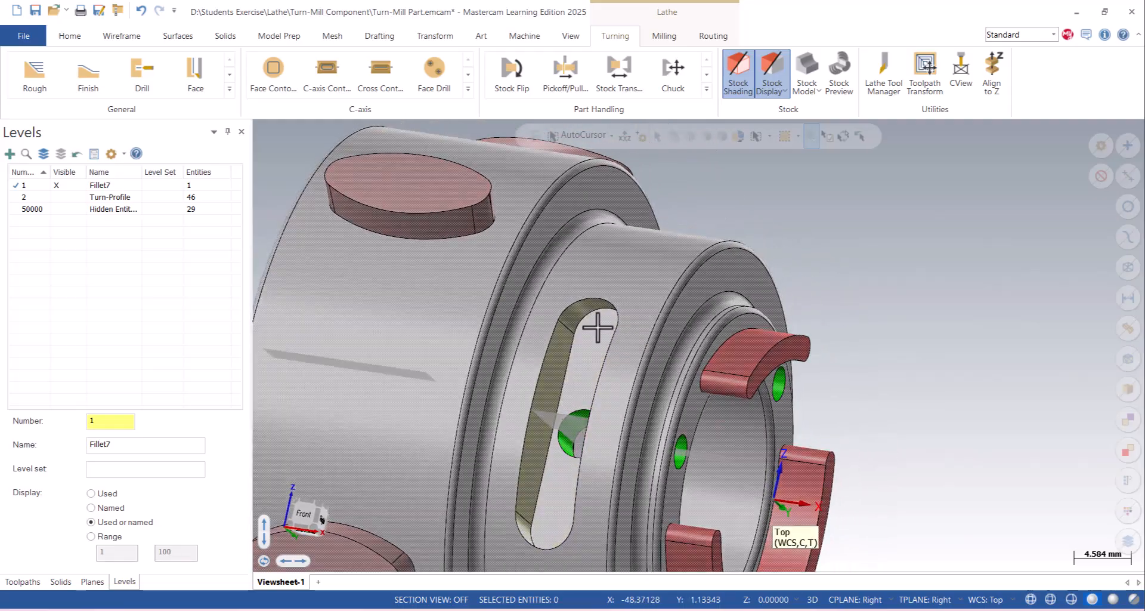
middle_drag(621, 242, 605, 322)
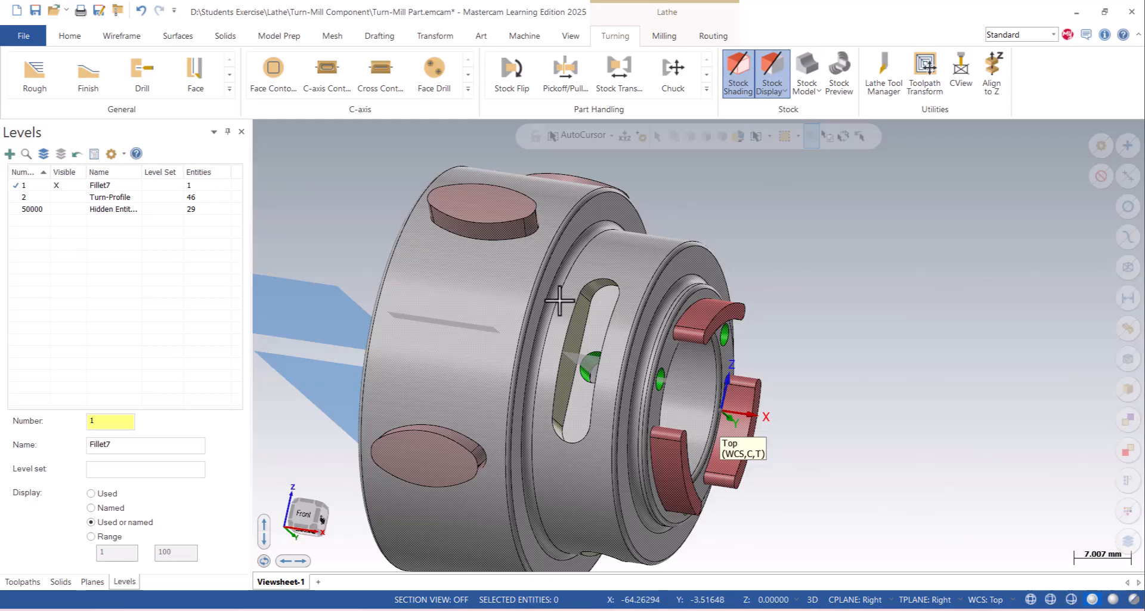
middle_drag(746, 312, 688, 243)
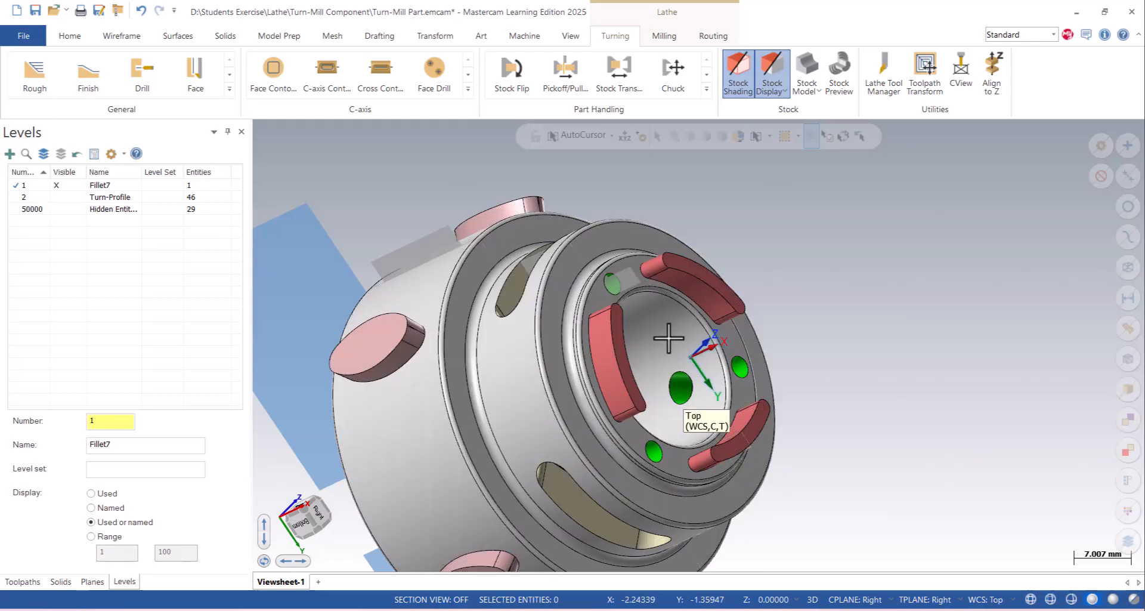
middle_drag(521, 200, 550, 264)
scroll(520, 198, up, 2)
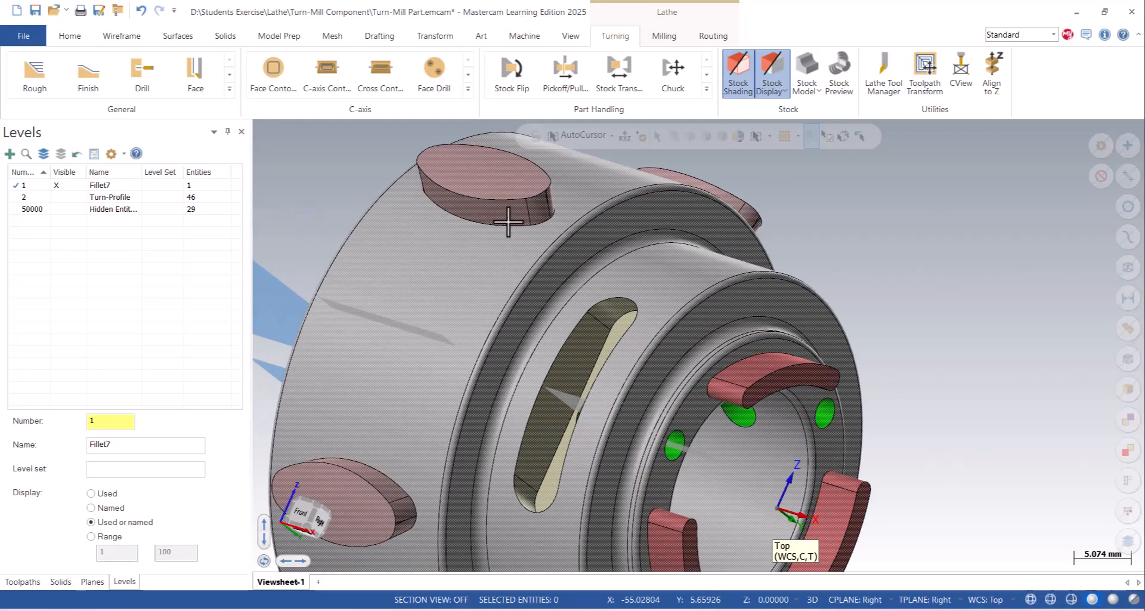
- Inspect the edges of a radial boss in wireframe display and return the part to shaded display
click(1030, 599)
middle_drag(542, 258, 495, 241)
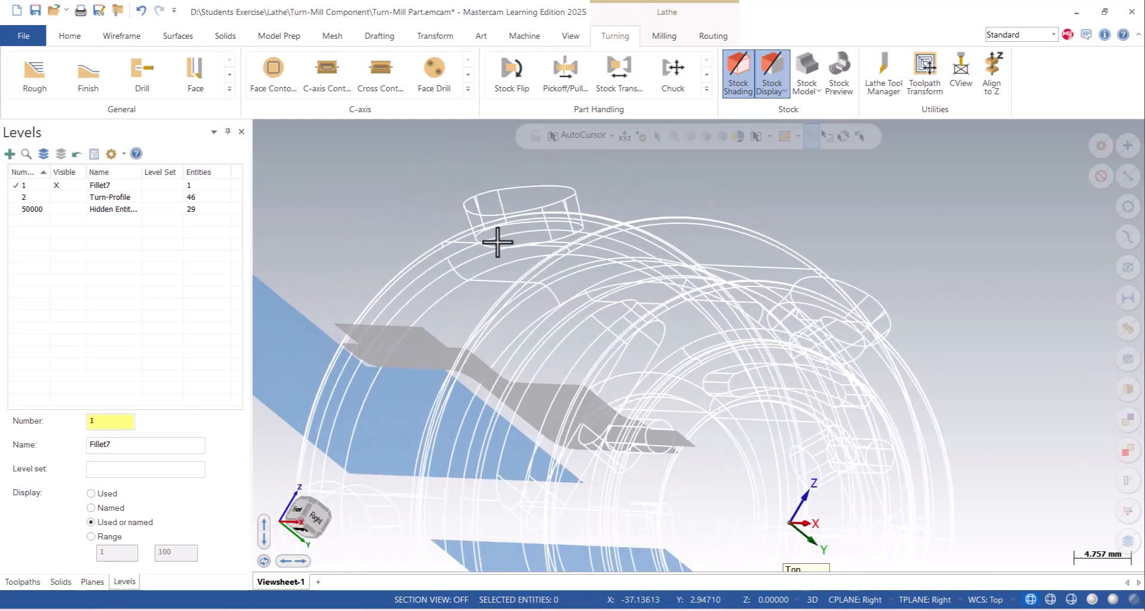
scroll(525, 244, up, 2)
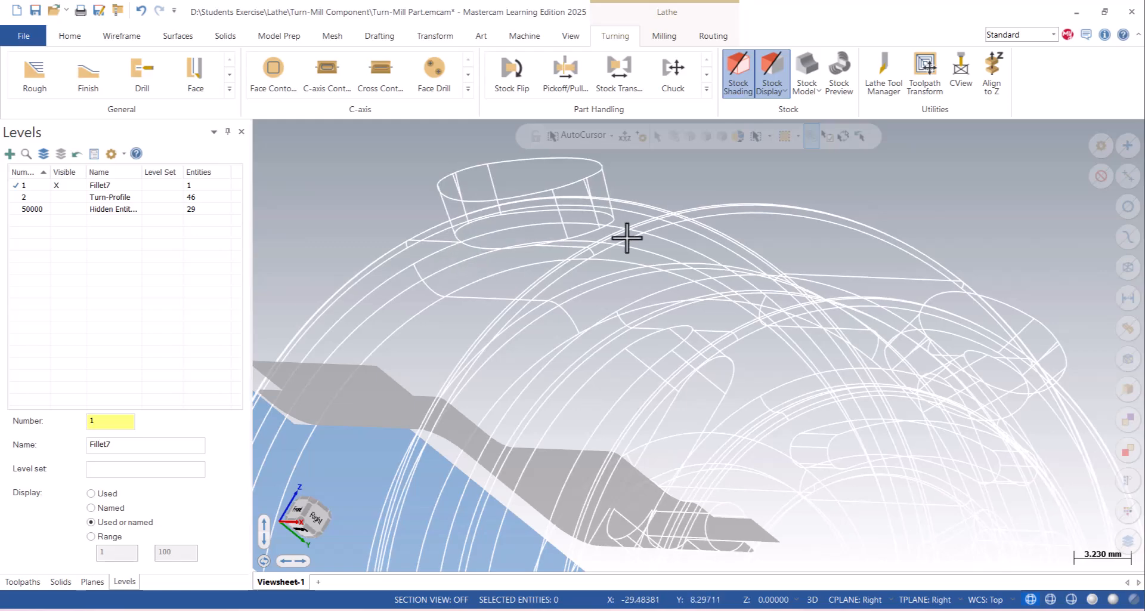
scroll(627, 238, down, 2)
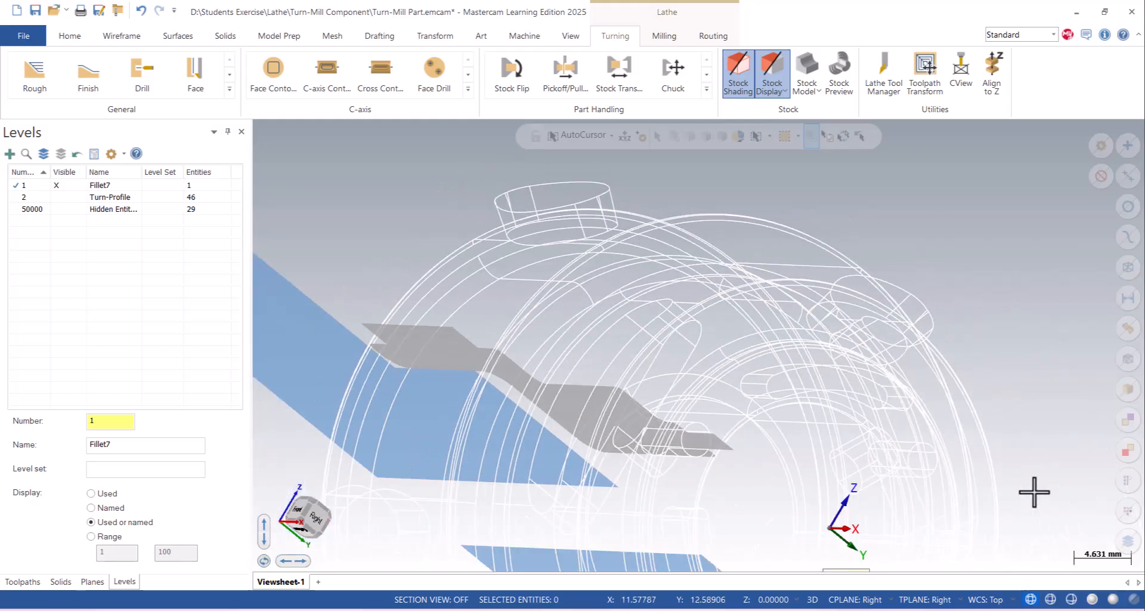
click(1092, 598)
mouse_move(598, 271)
middle_down()
mouse_move(678, 302)
mouse_move(678, 266)
middle_up()
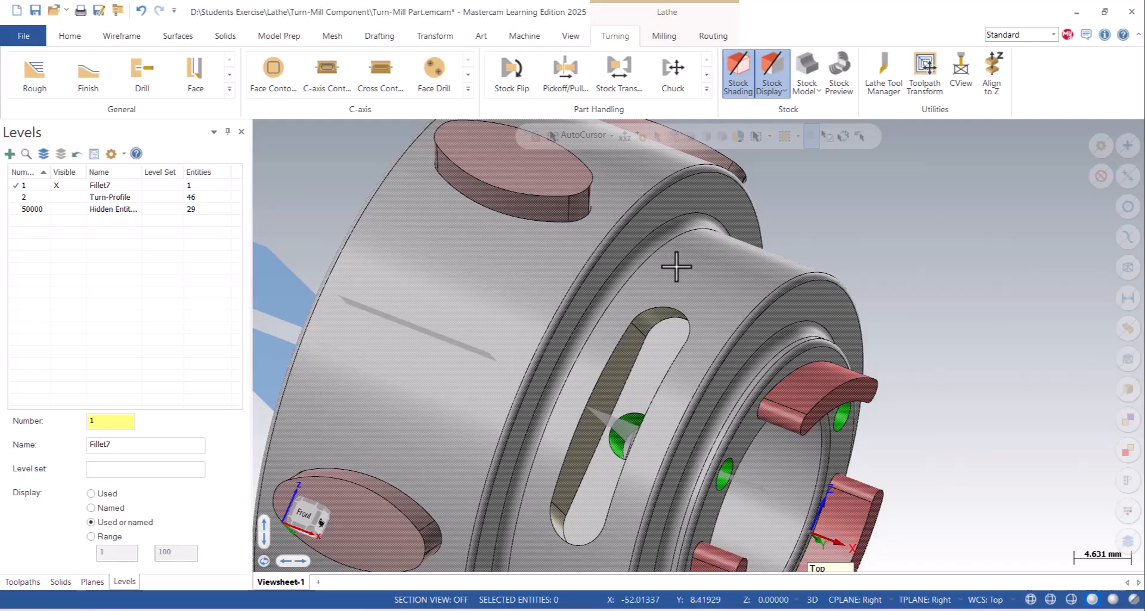
scroll(793, 247, down, 4)
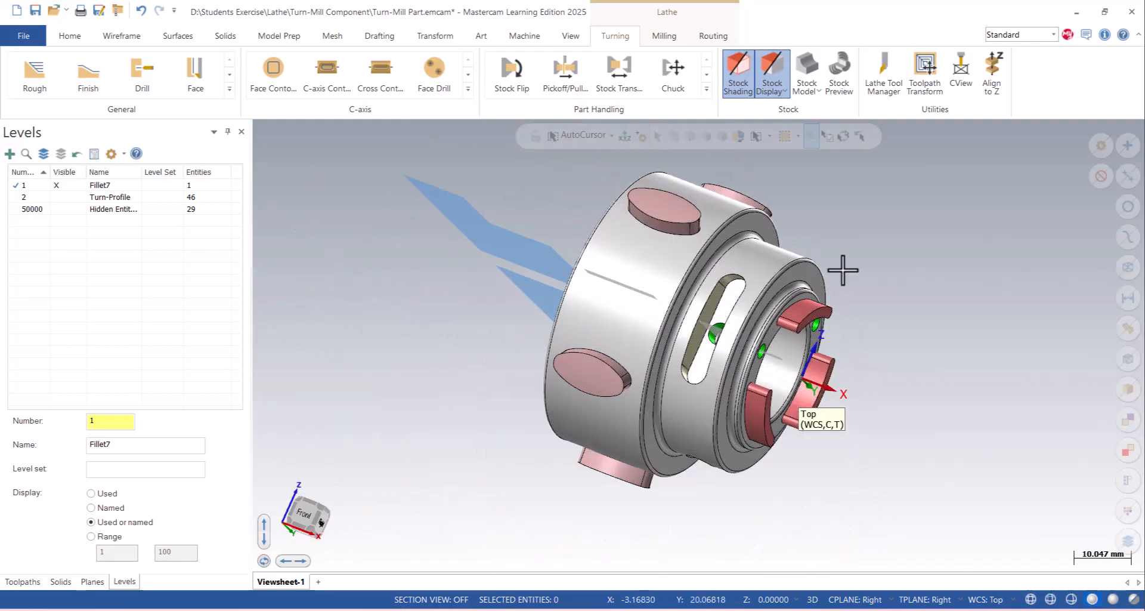
- Switch to the Top view and examine the radial slot, elliptical bosses and front-face lugs on the part
right_click(861, 233)
click(883, 311)
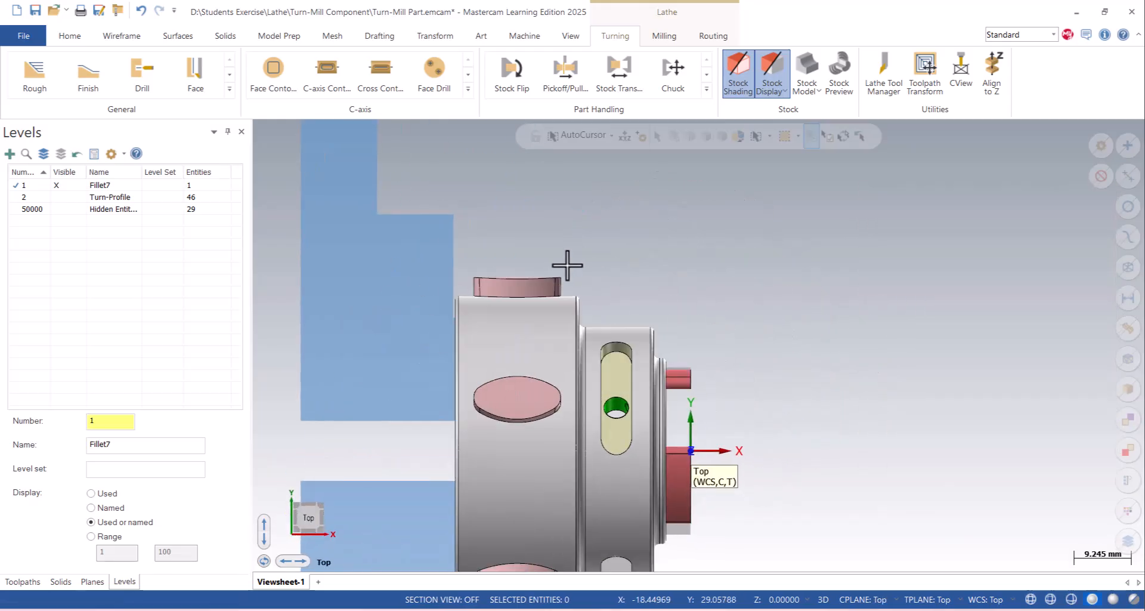
scroll(536, 250, down, 4)
middle_drag(614, 318, 545, 323)
scroll(545, 324, up, 3)
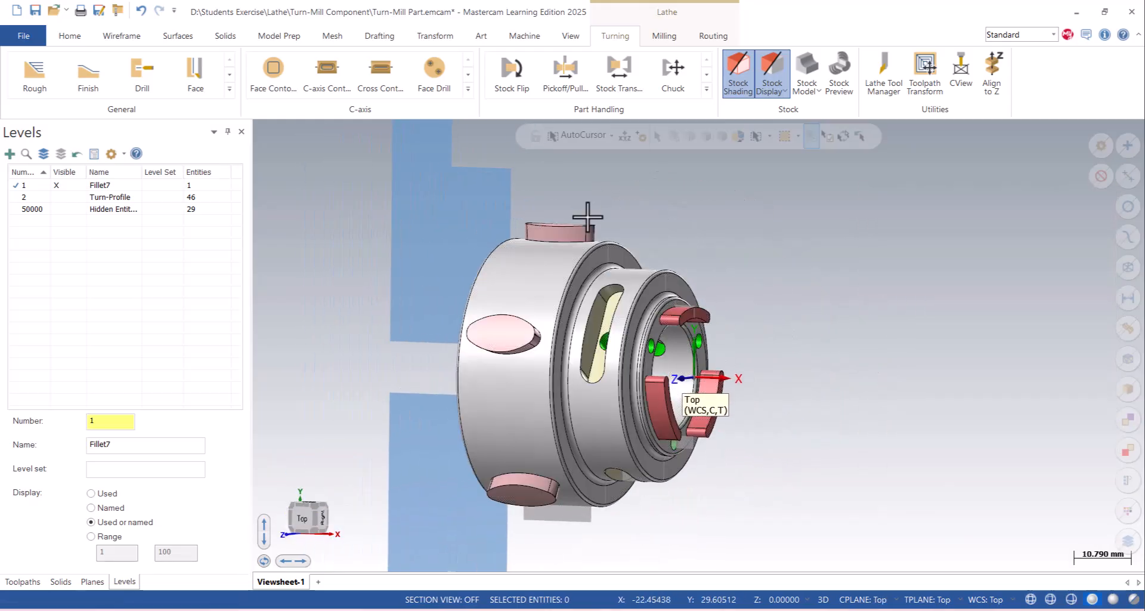
- Bring up the toolpath operations list and look through the available C-axis and general turning toolpaths
click(18, 582)
scroll(729, 386, down, 2)
scroll(729, 386, up, 6)
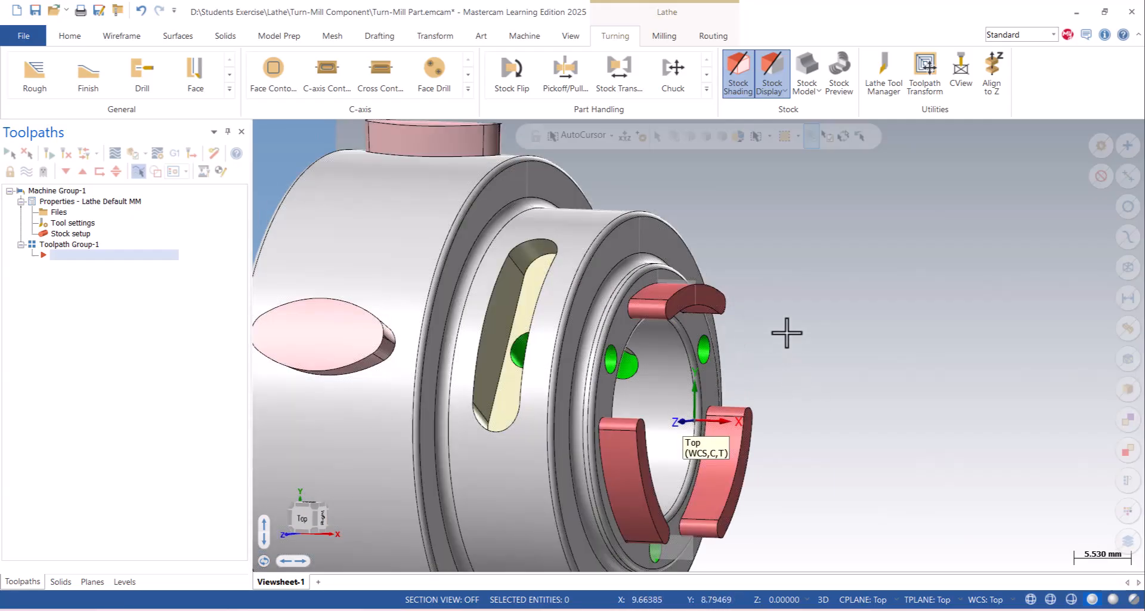
scroll(697, 285, down, 1)
scroll(537, 213, down, 1)
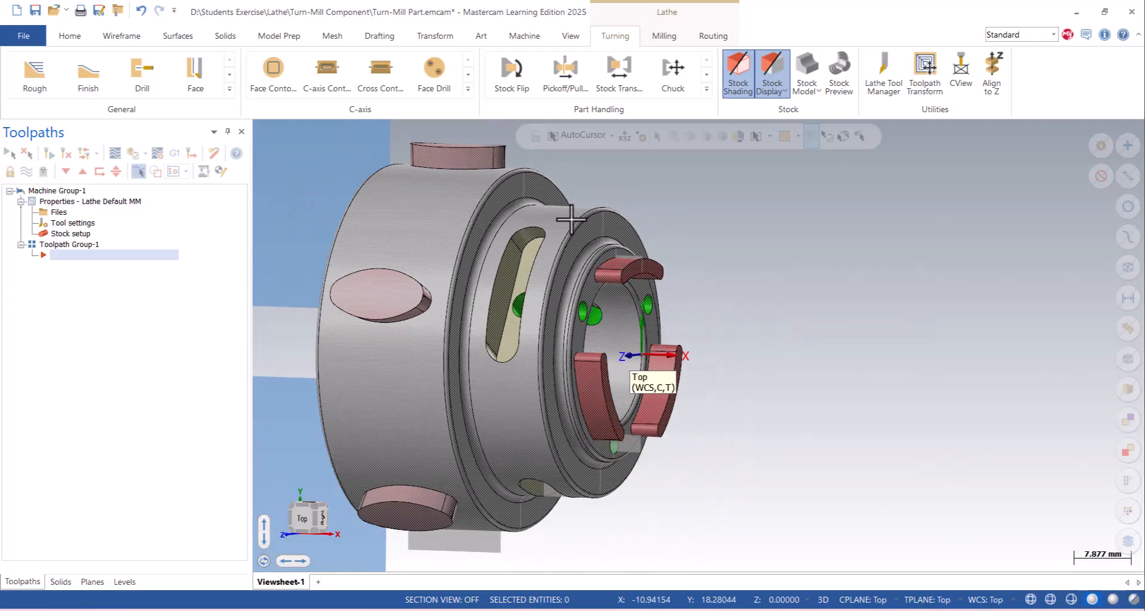
click(468, 89)
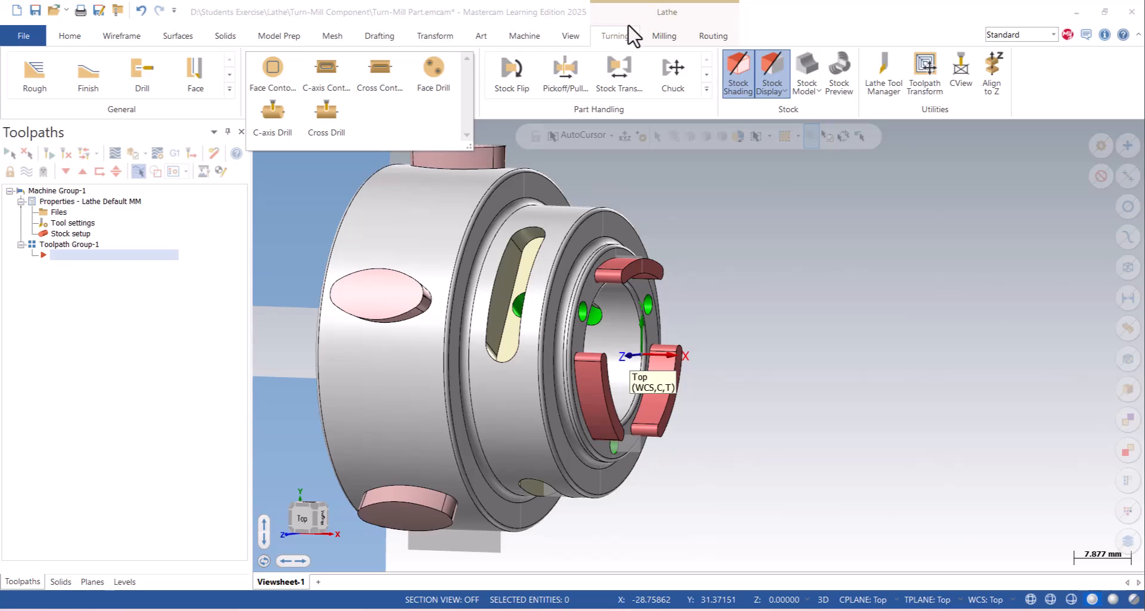
click(229, 89)
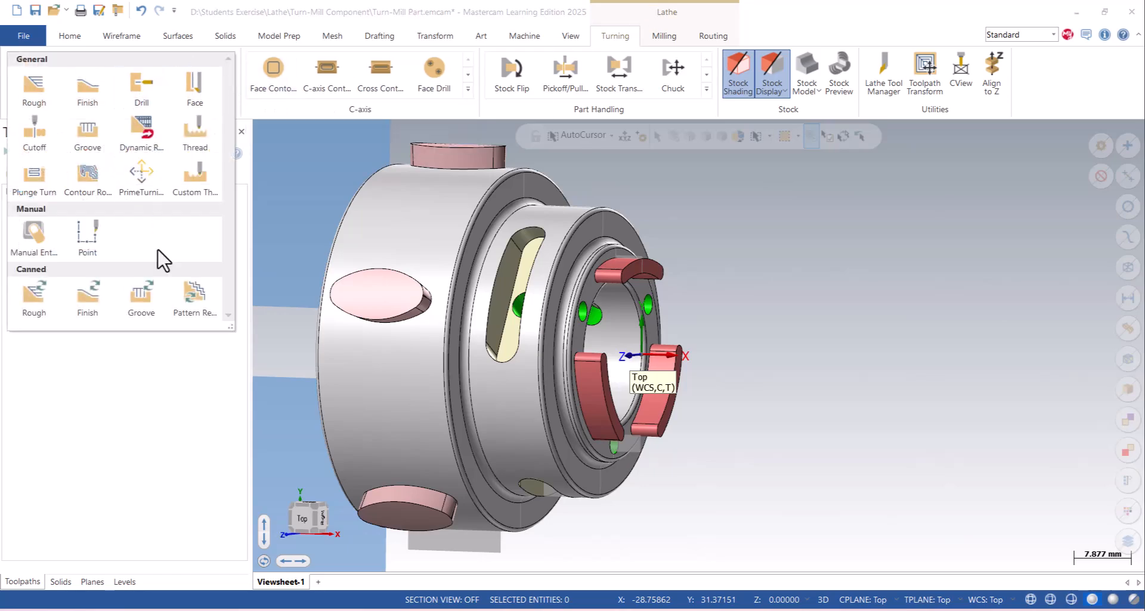
click(381, 110)
- Start a C-axis Face Contour toolpath and set the selection prompt to hide automatically
click(468, 89)
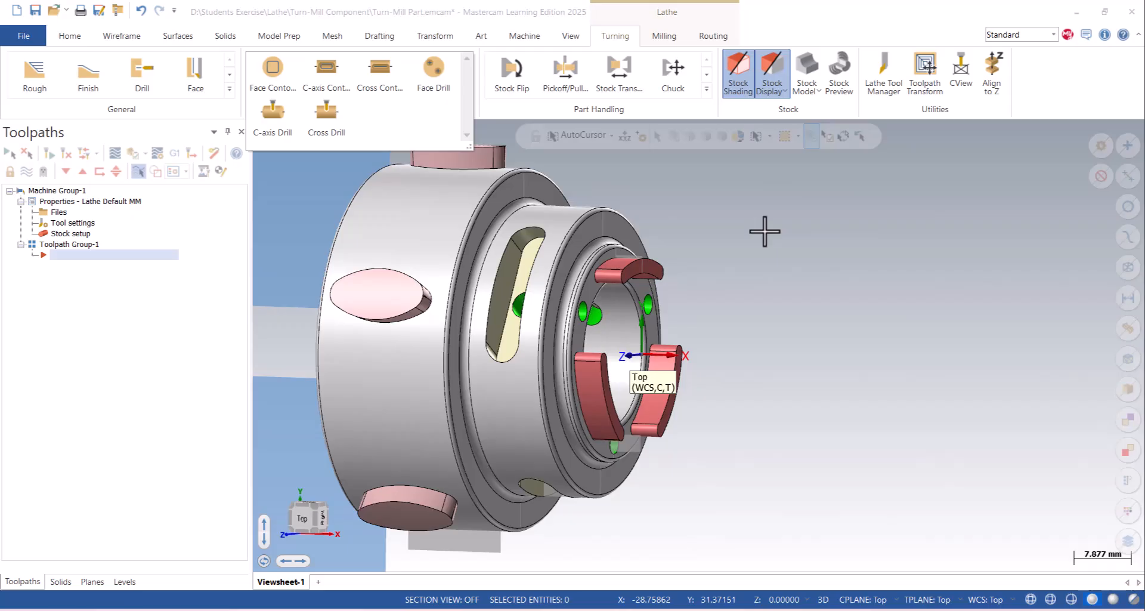
click(273, 69)
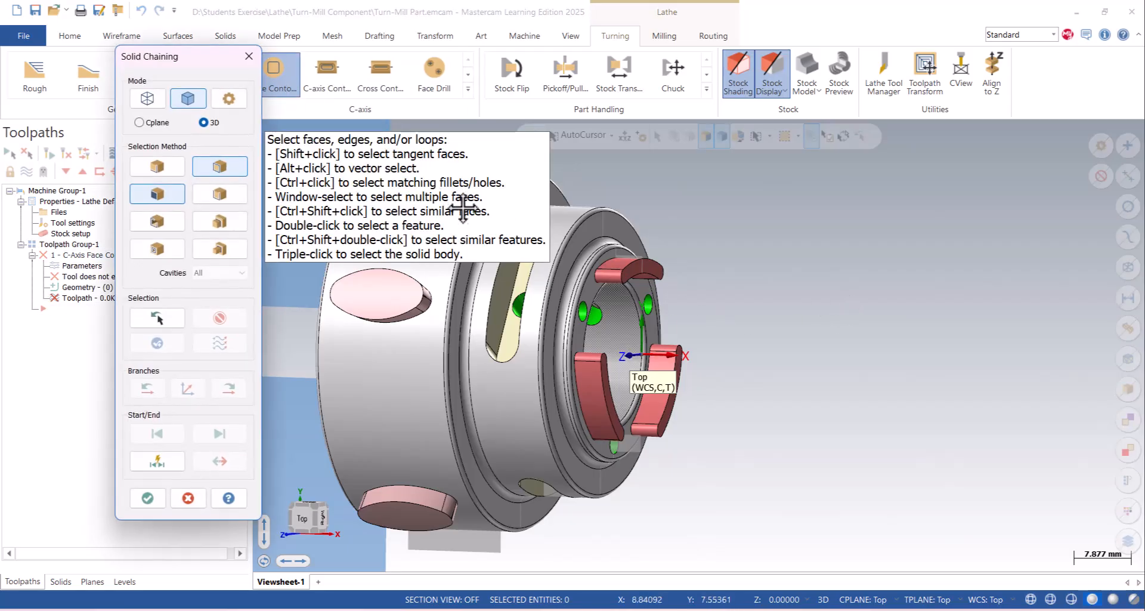
right_click(439, 183)
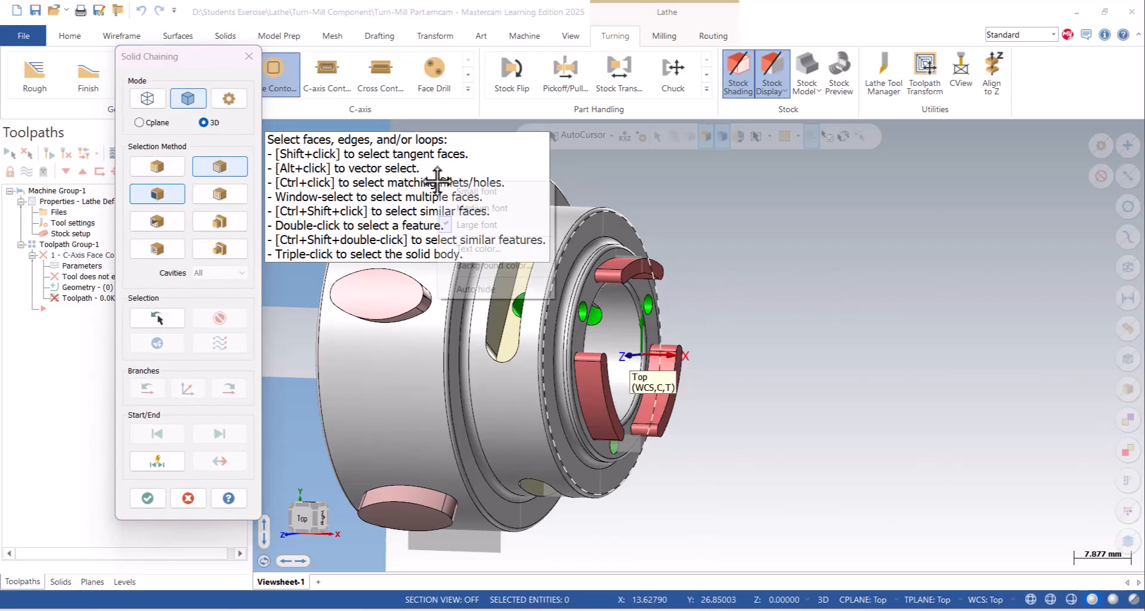
click(481, 292)
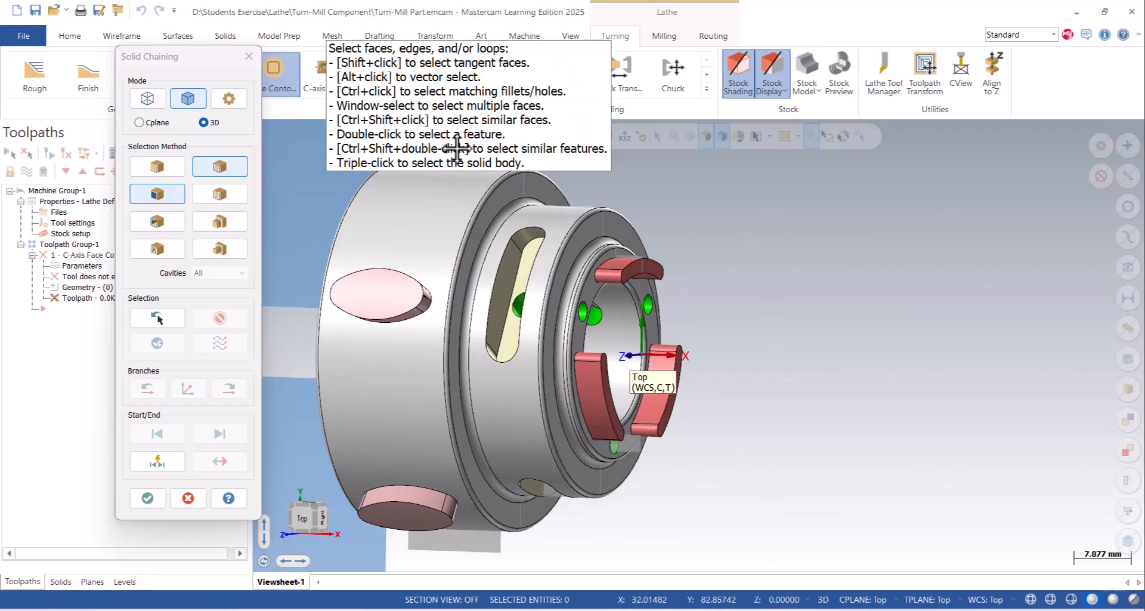
- Compare the wireframe and solid chaining modes and their selection methods, ending in solid chaining
click(148, 98)
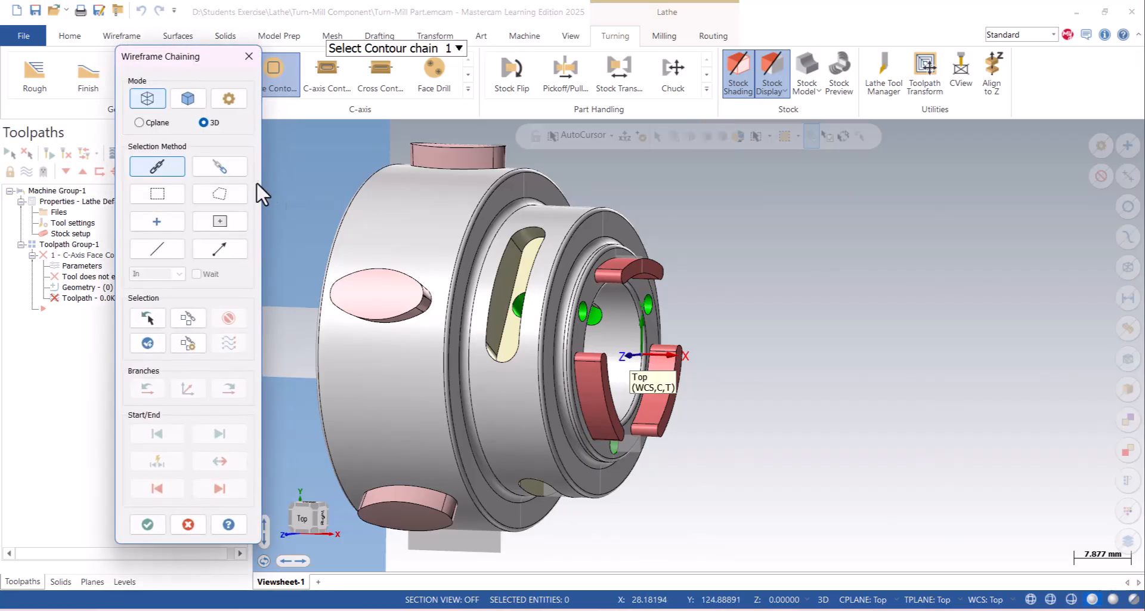
click(187, 99)
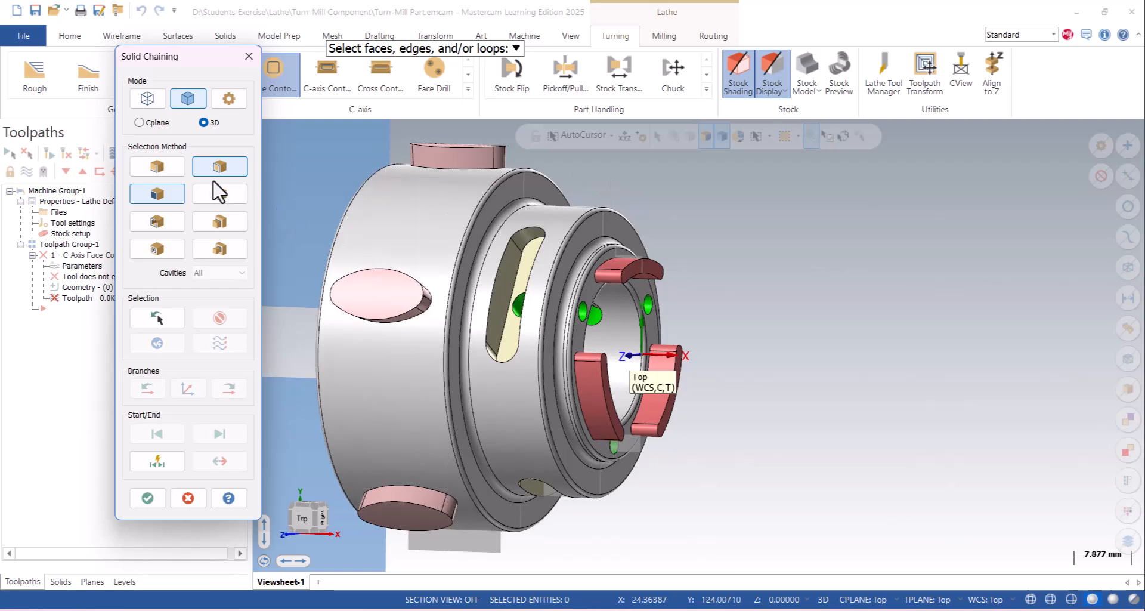
click(149, 100)
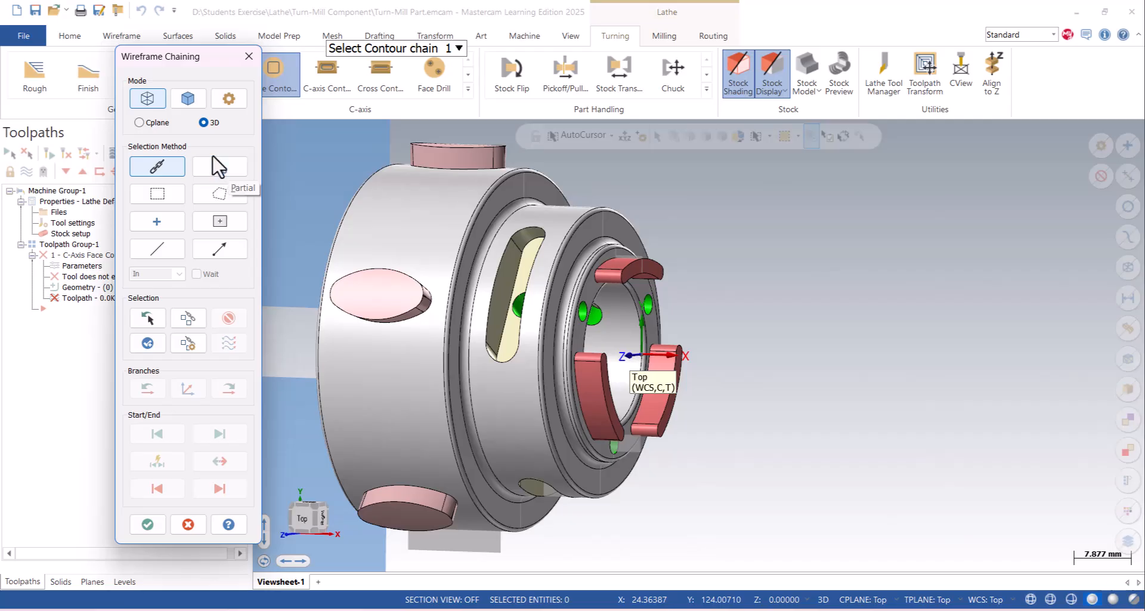
click(188, 98)
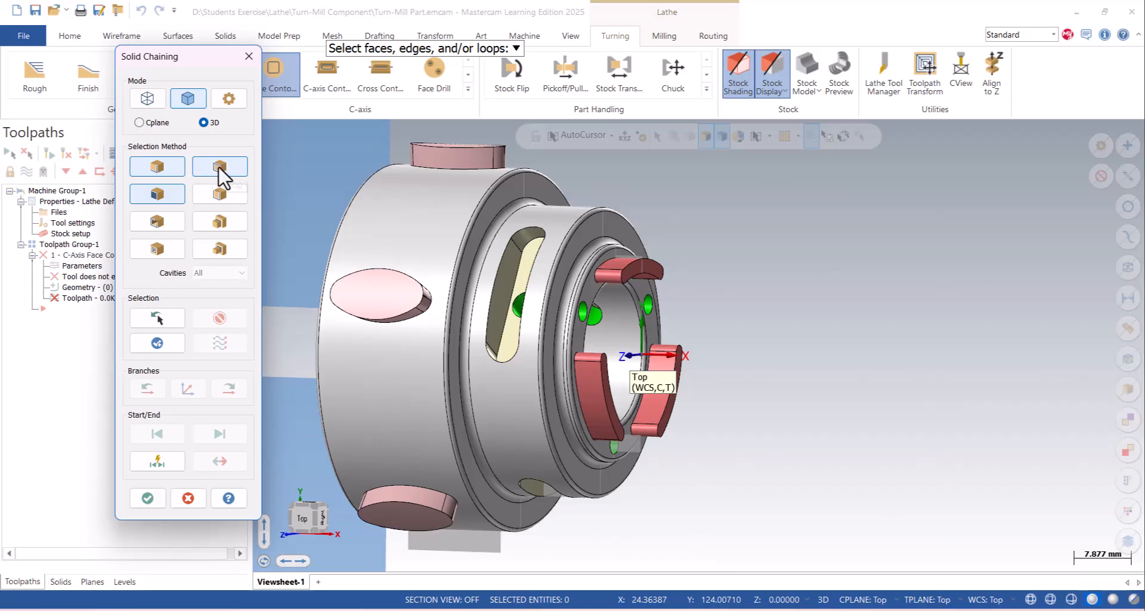
- Try to chain the uppermost front-face lug edge by edge, and clear the selected chain
click(616, 260)
middle_drag(703, 273, 641, 285)
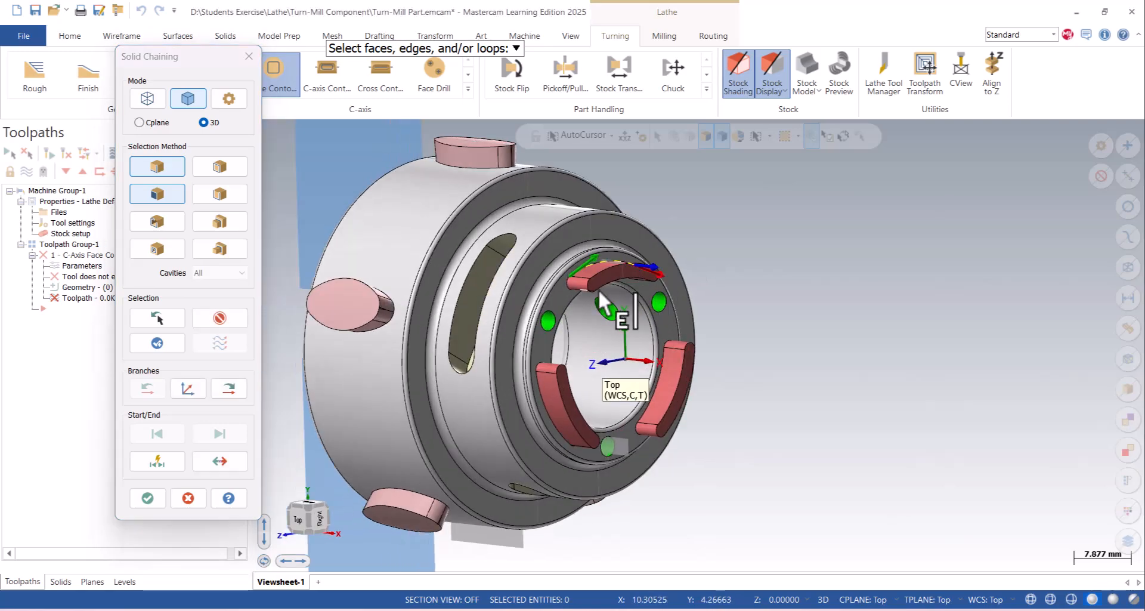
click(229, 389)
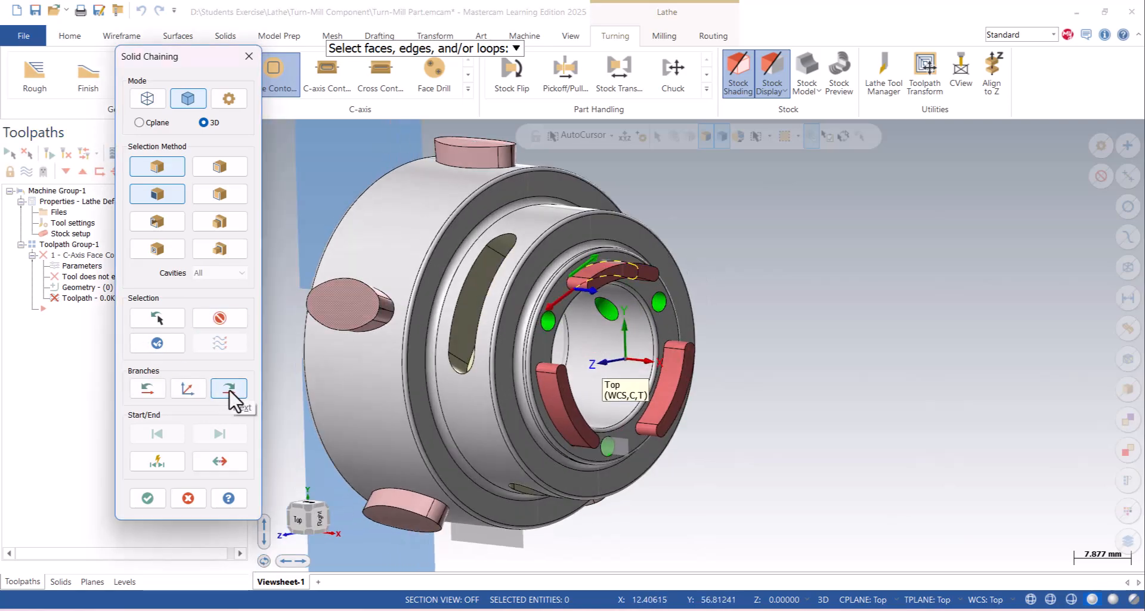
click(220, 318)
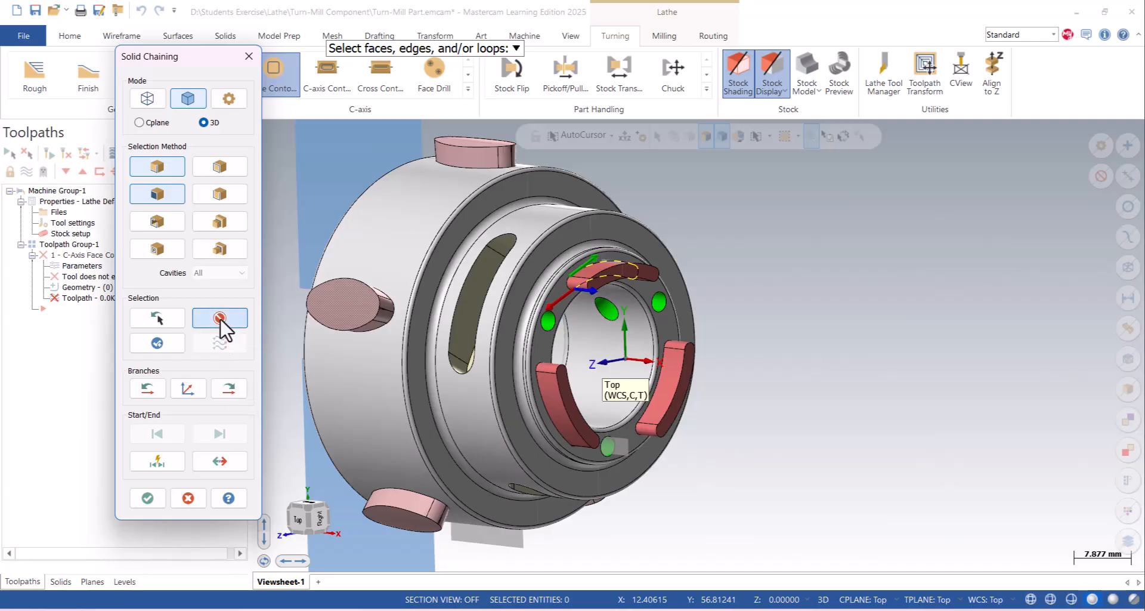
- Chain the closed base outline of the uppermost front-face lug as the contour geometry and accept the selection
click(219, 167)
scroll(664, 266, up, 3)
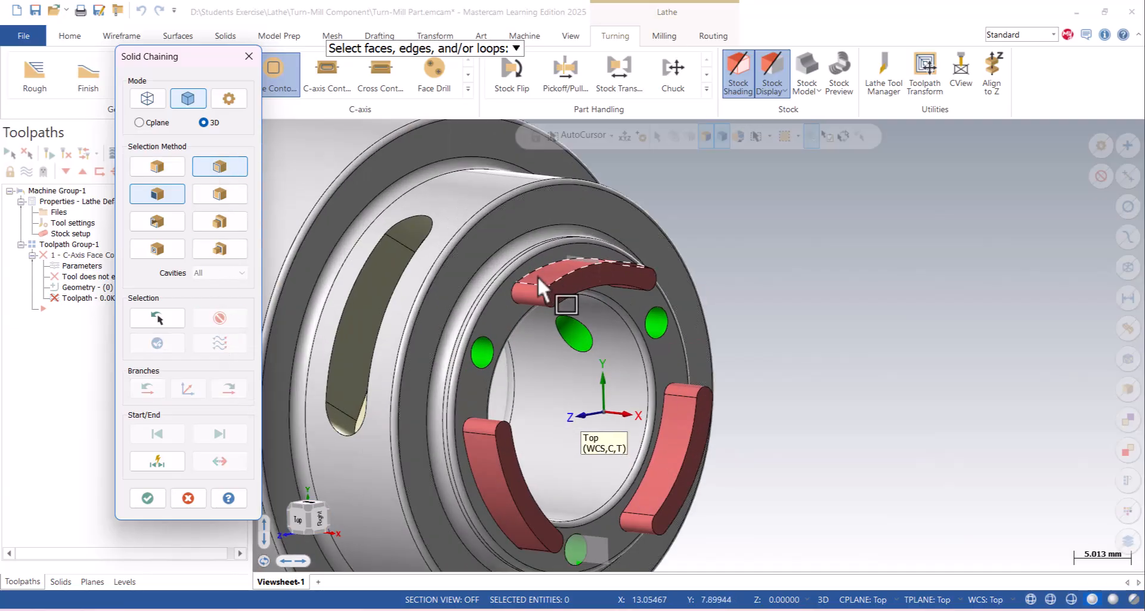
click(519, 284)
click(515, 287)
middle_drag(614, 317, 641, 320)
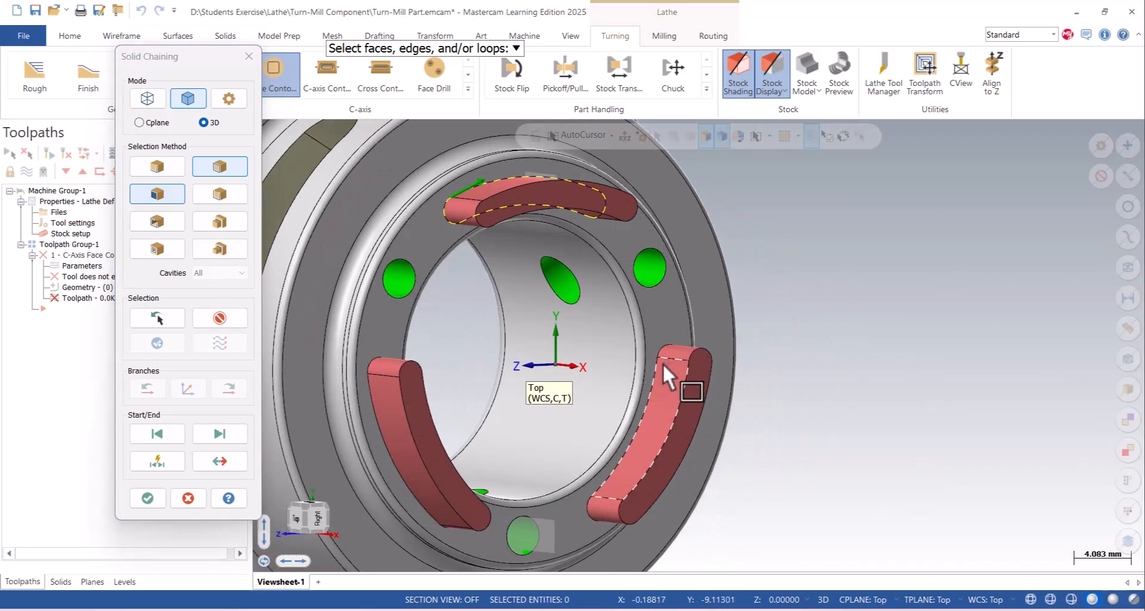
scroll(473, 306, down, 3)
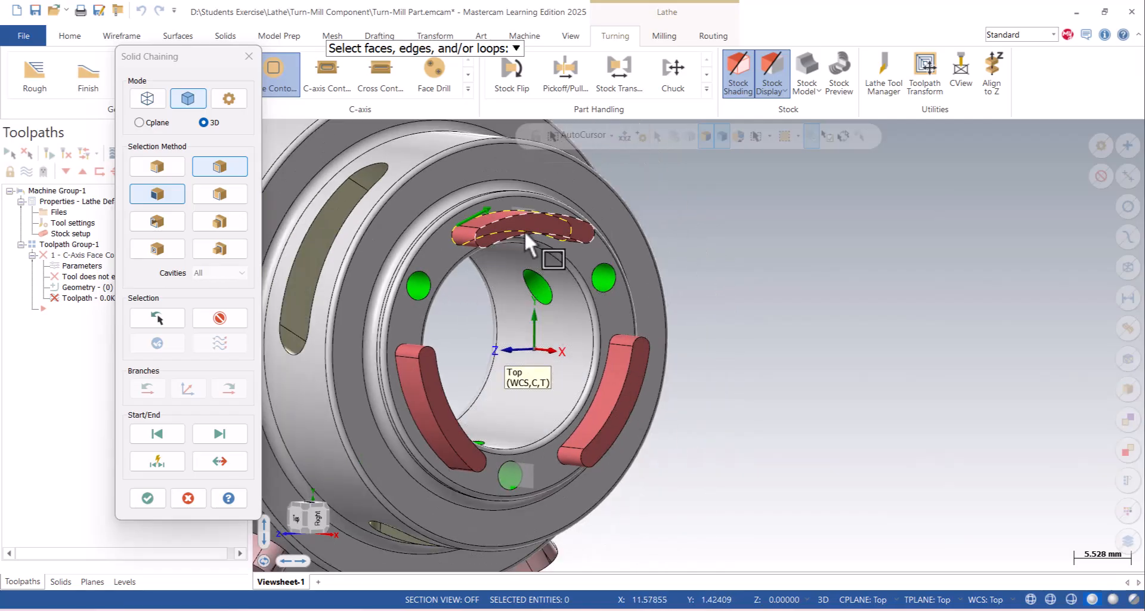
scroll(471, 228, up, 3)
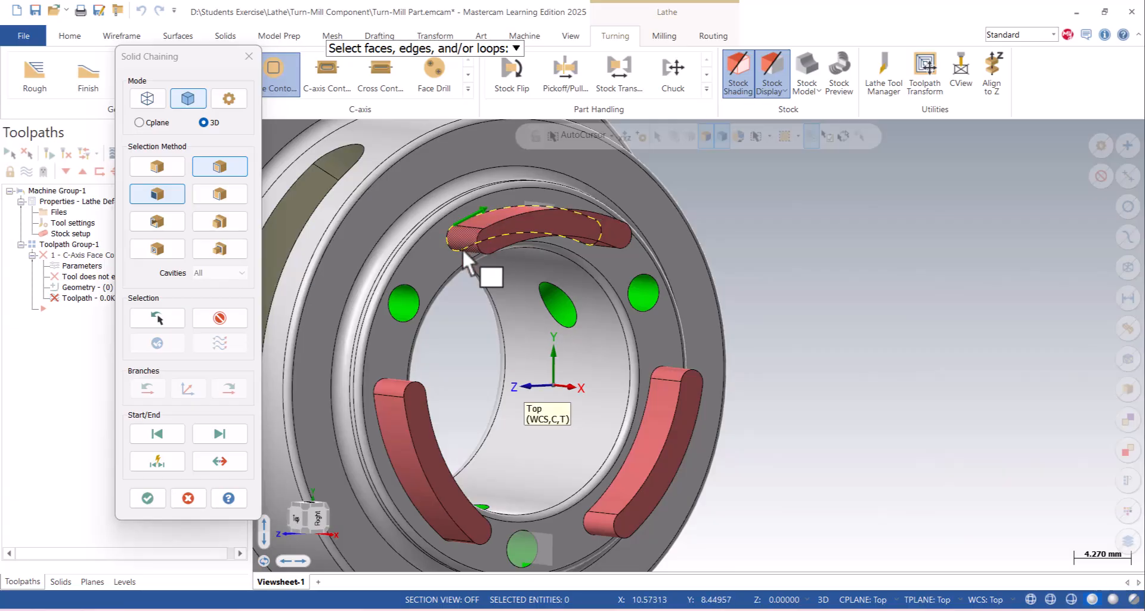
click(148, 498)
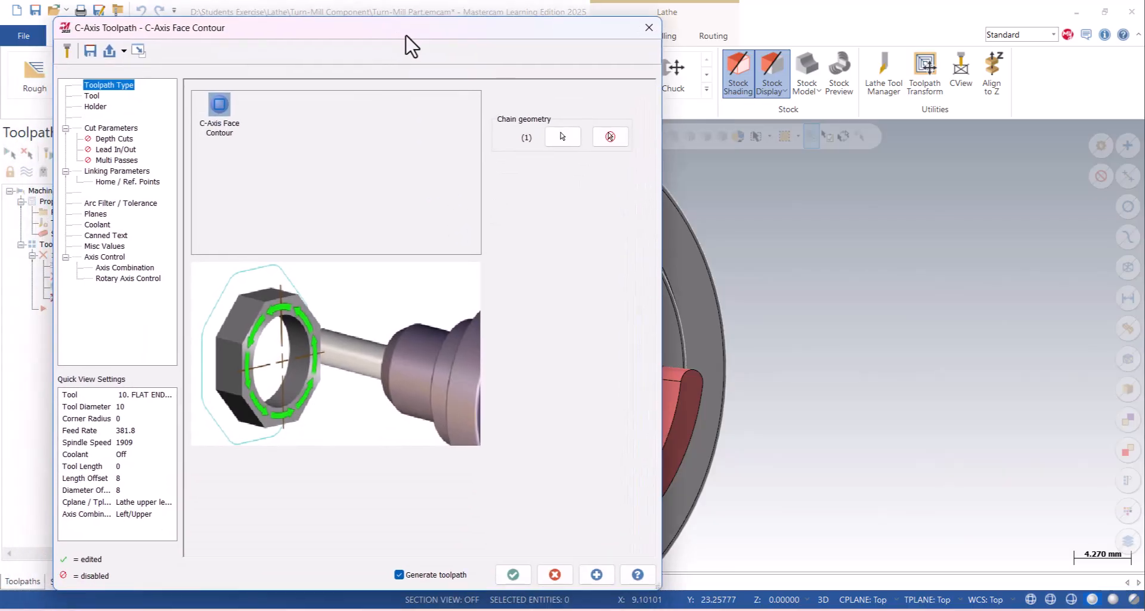
- Filter the tool library for the toolpath to show only flat endmills
click(92, 96)
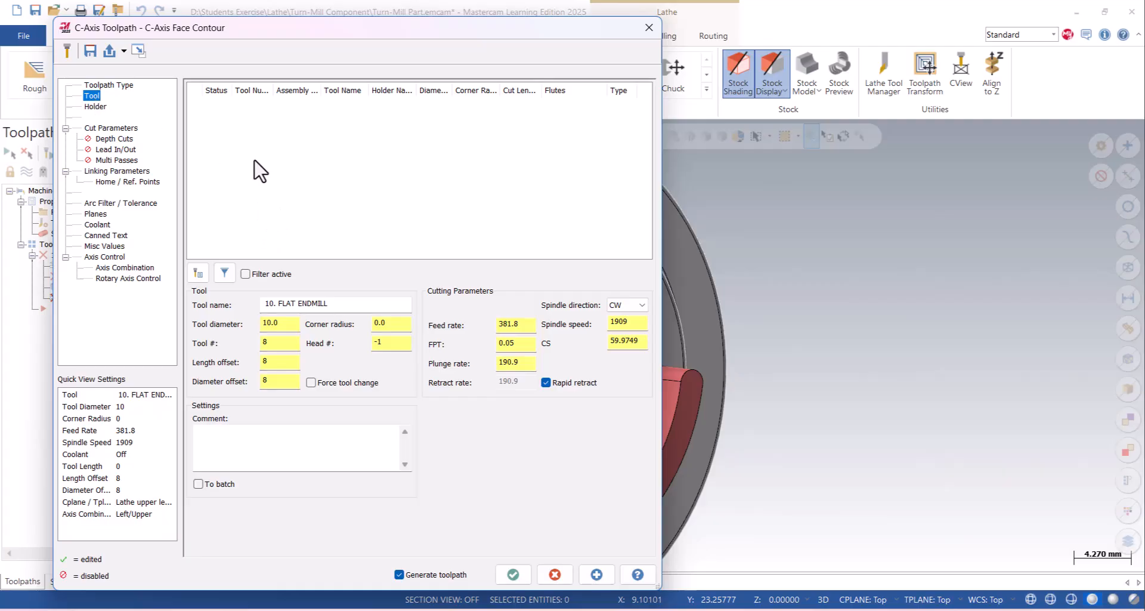
click(198, 275)
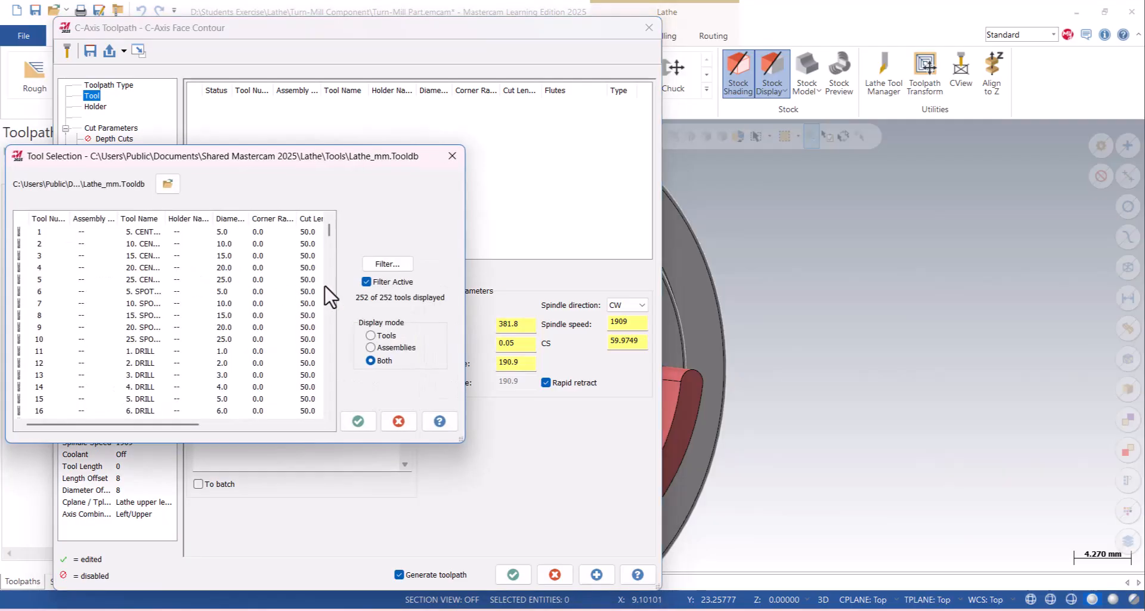
scroll(272, 298, down, 12)
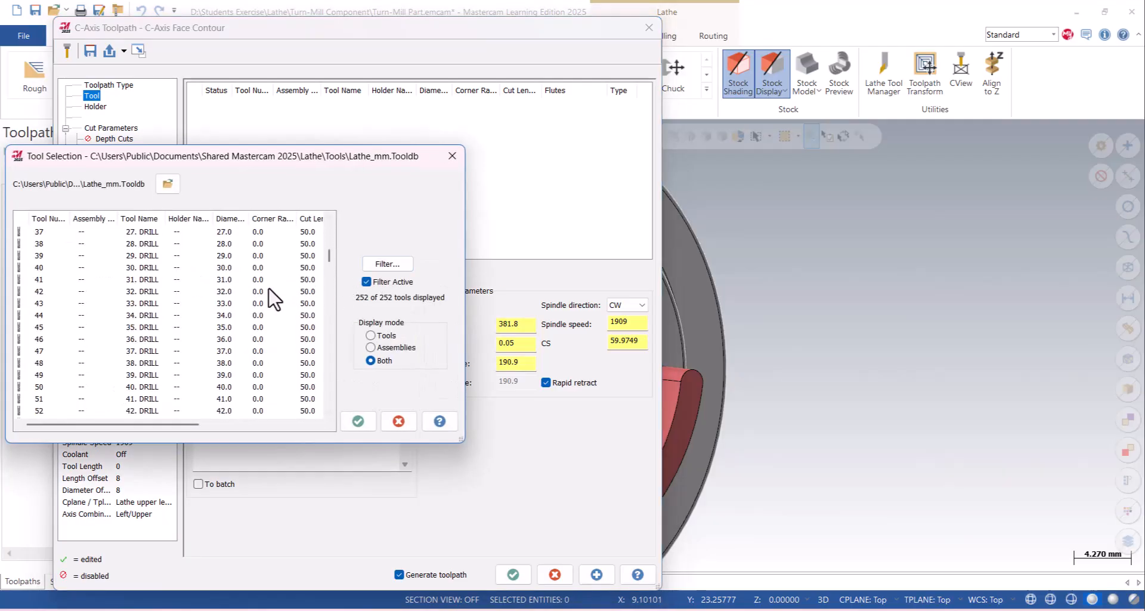
scroll(195, 247, down, 6)
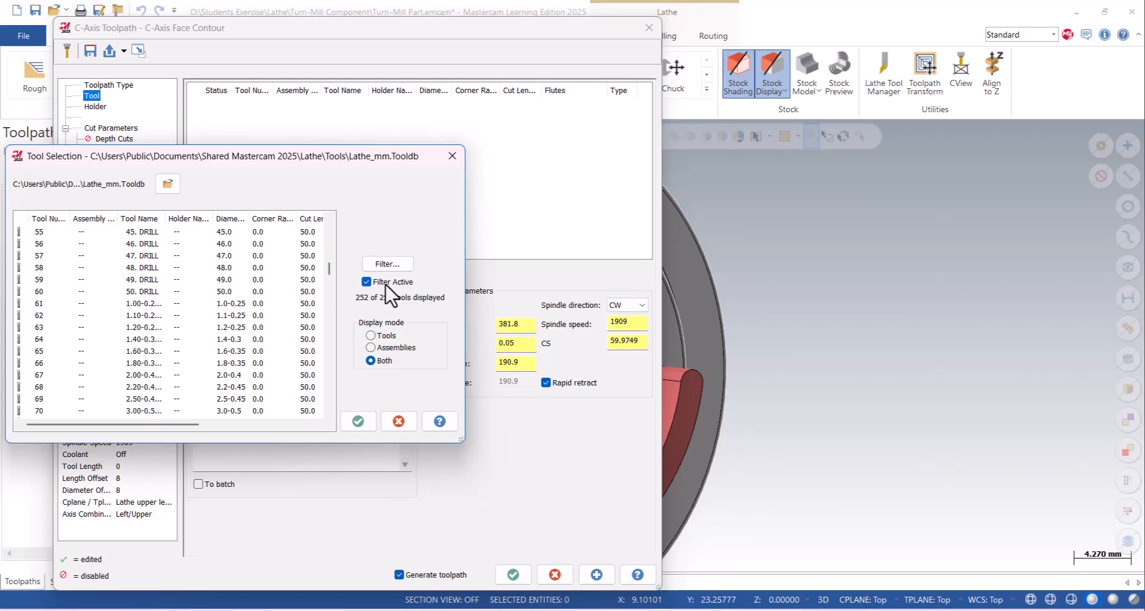
click(385, 264)
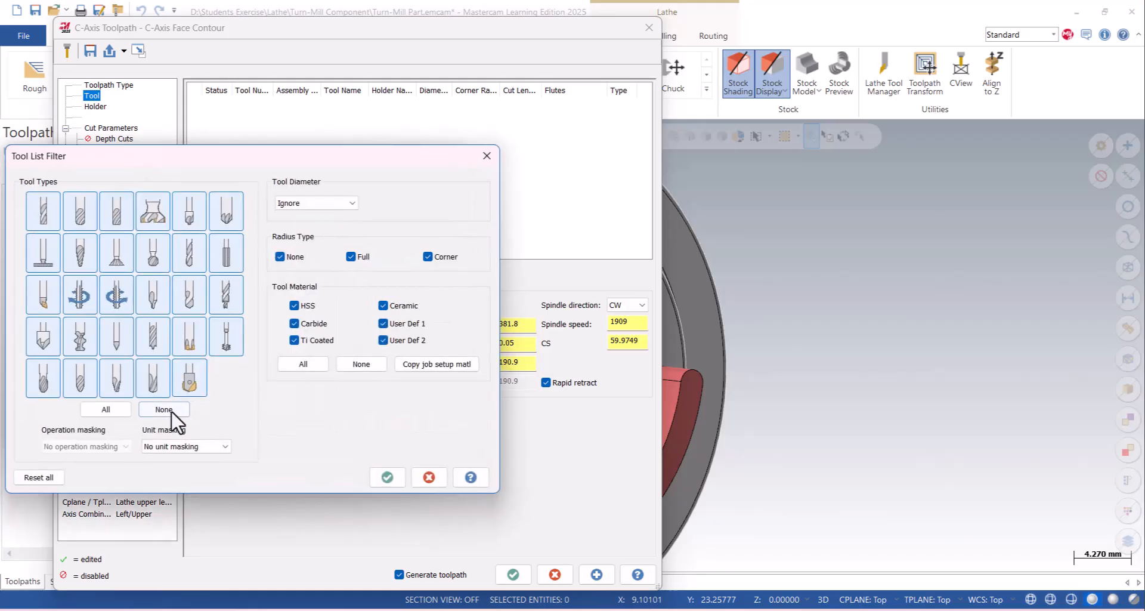
click(164, 409)
click(228, 213)
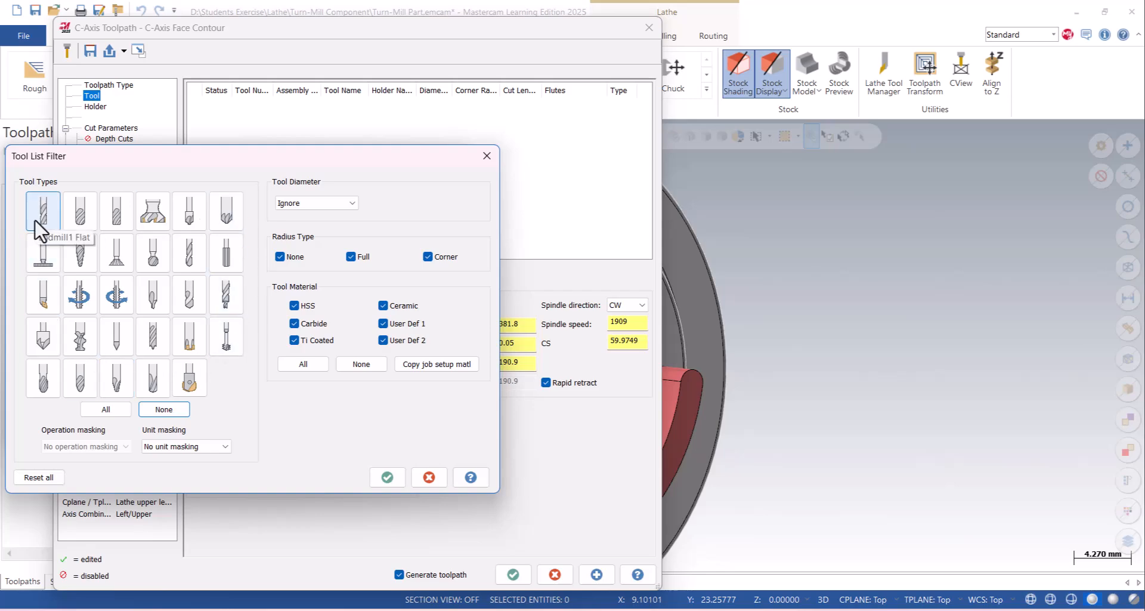
click(388, 477)
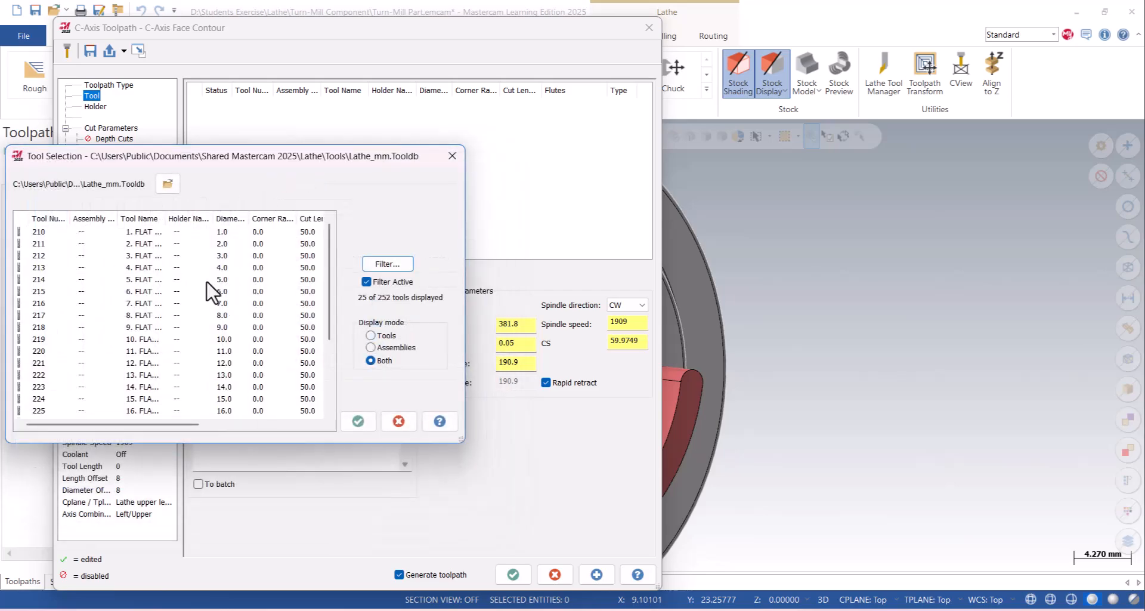
- Choose the 6 mm flat endmill, tool 215, from the filtered library for the face contour
scroll(193, 270, down, 3)
scroll(193, 274, up, 3)
click(134, 279)
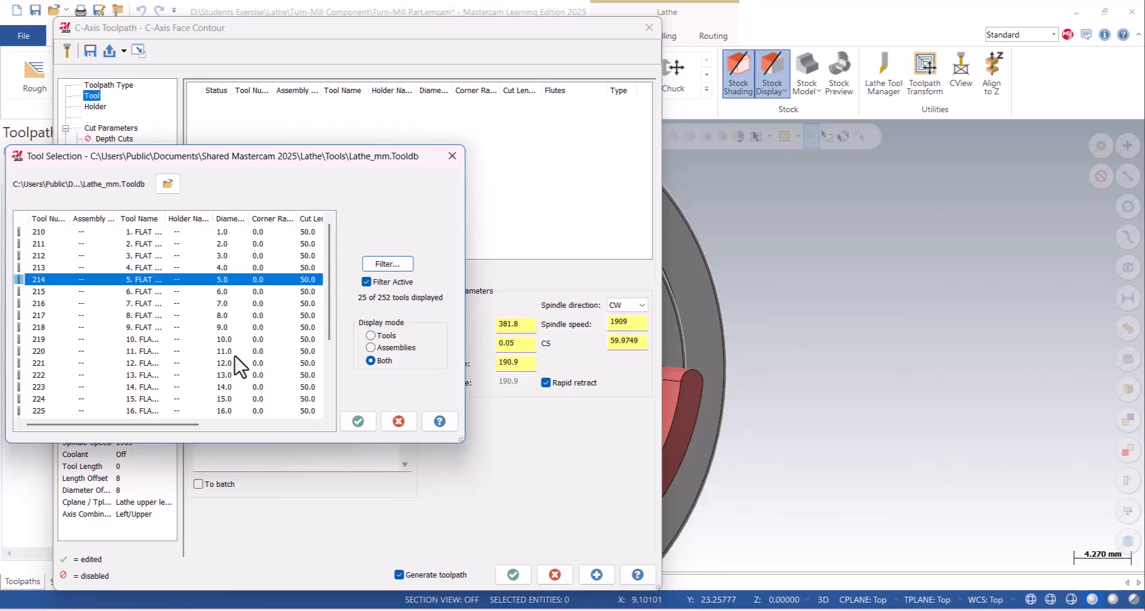
click(162, 292)
click(358, 421)
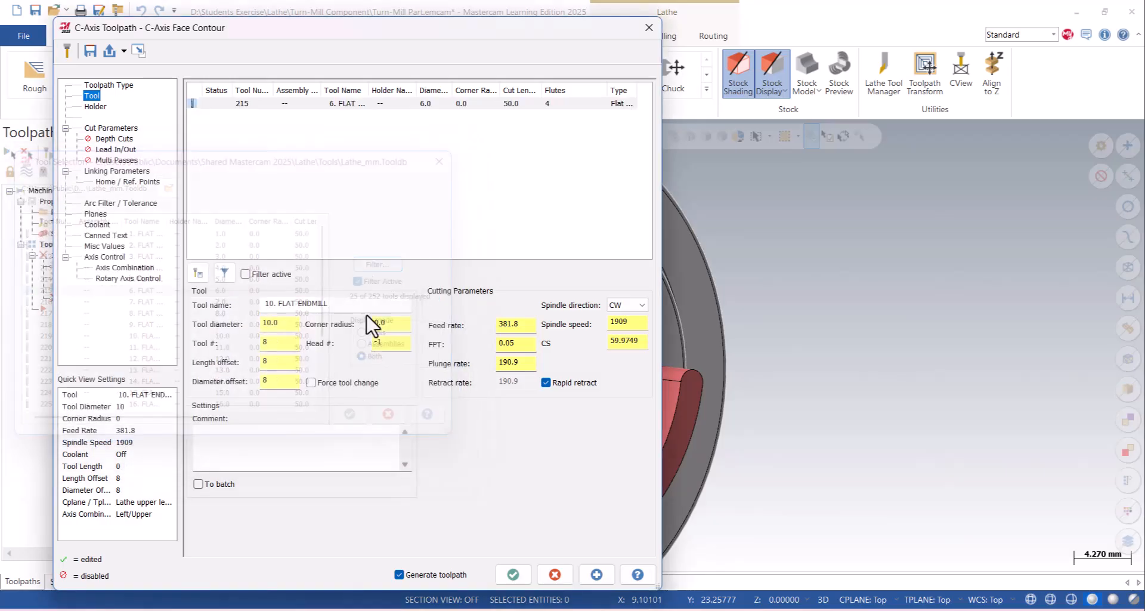
- Display the toolpath's available tools as large icons
right_click(362, 162)
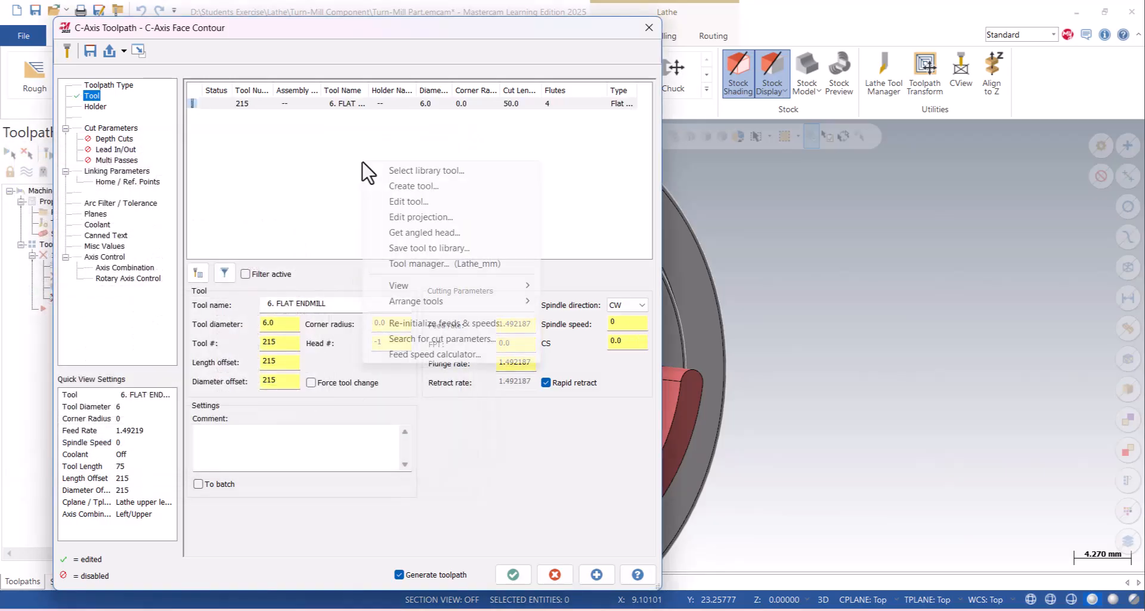
mouse_move(414, 286)
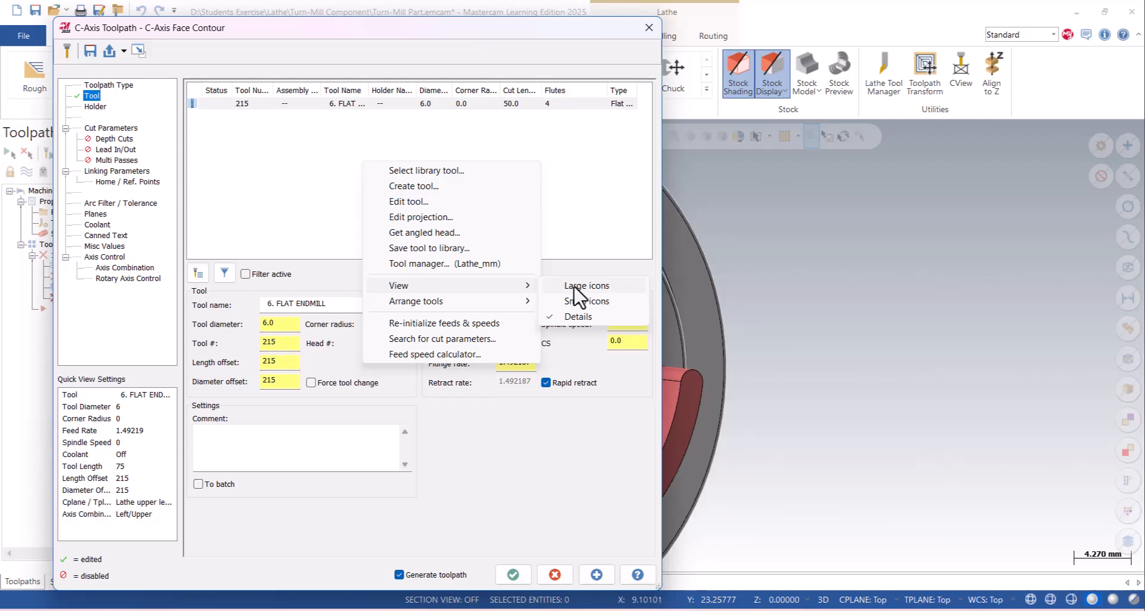
click(573, 287)
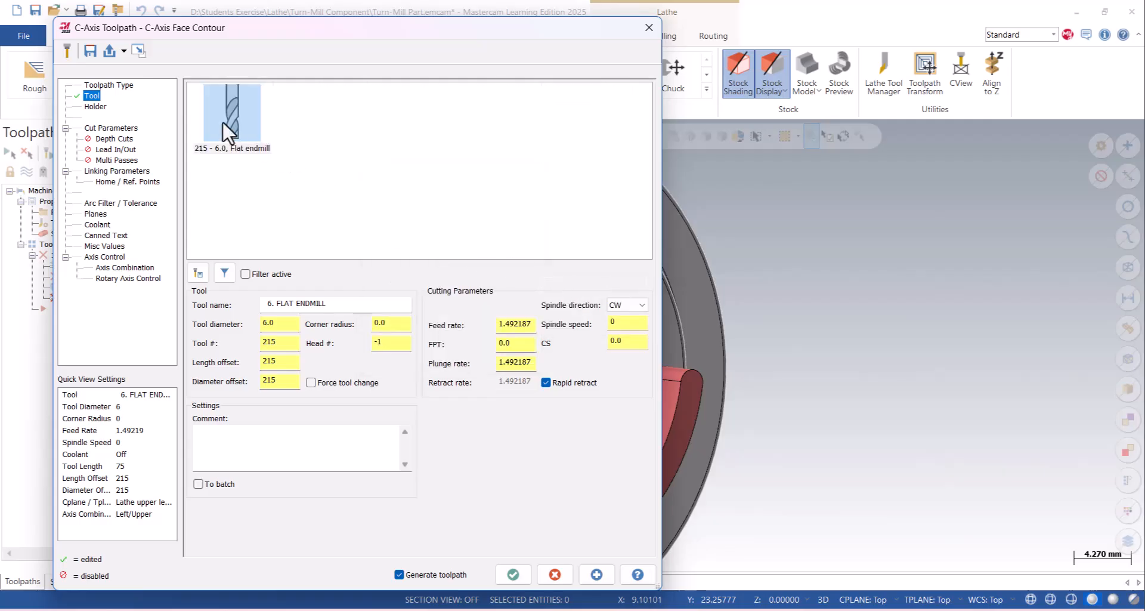
- Set the endmill's feed per tooth to 0.045 and its cutting speed to 55
double_click(531, 324)
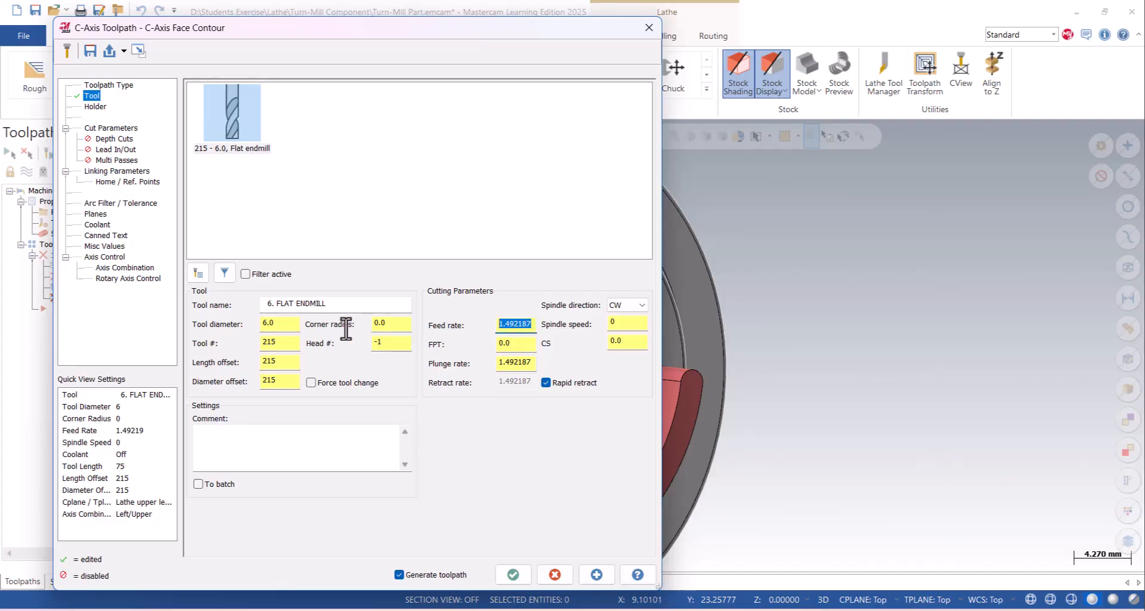
double_click(516, 343)
text(.045)
click(634, 334)
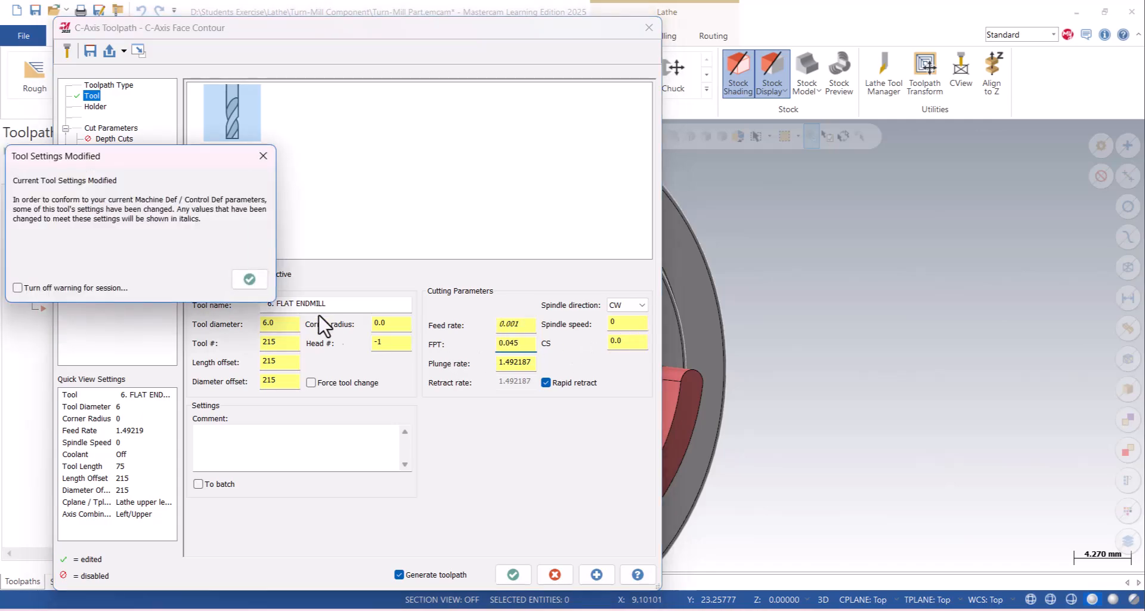
click(250, 279)
double_click(620, 341)
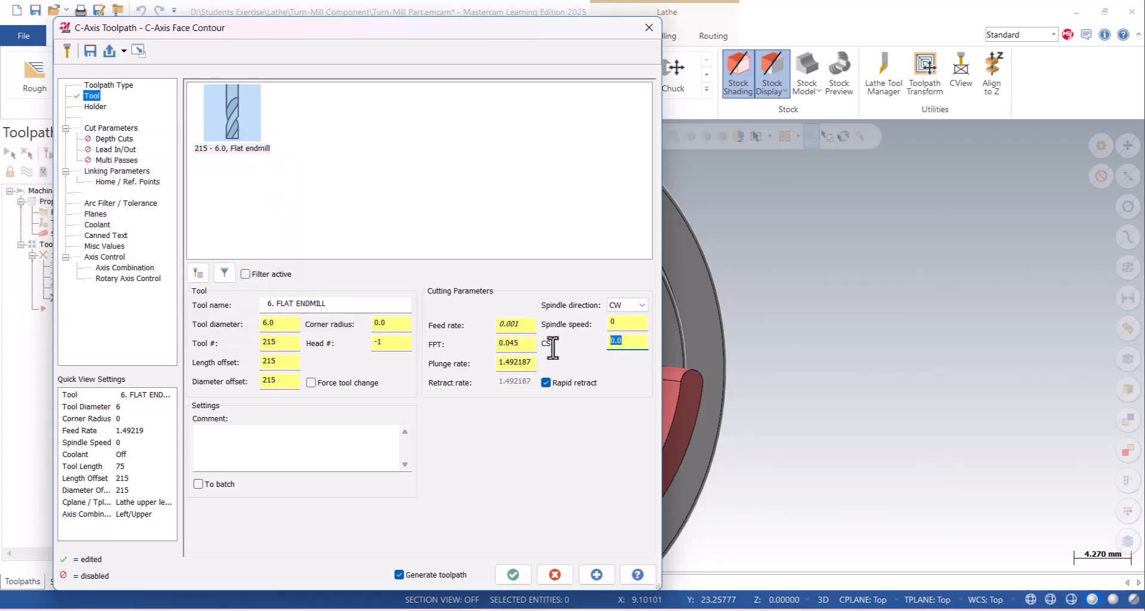
text(55)
click(627, 325)
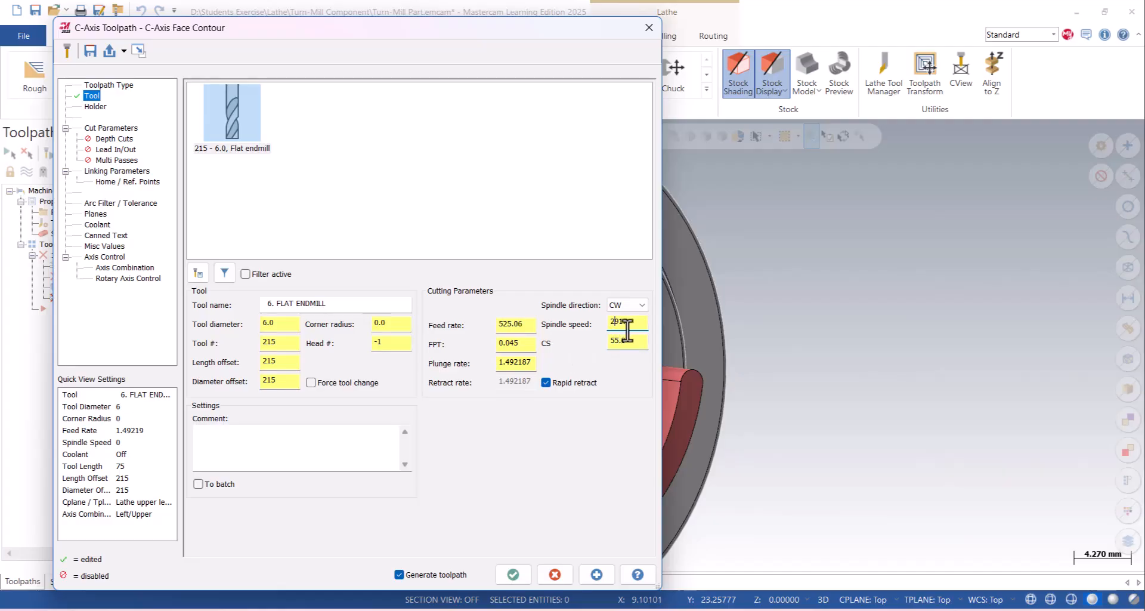
- Set the plunge rate to 400 and renumber the 6 mm flat endmill as tool 1
double_click(530, 362)
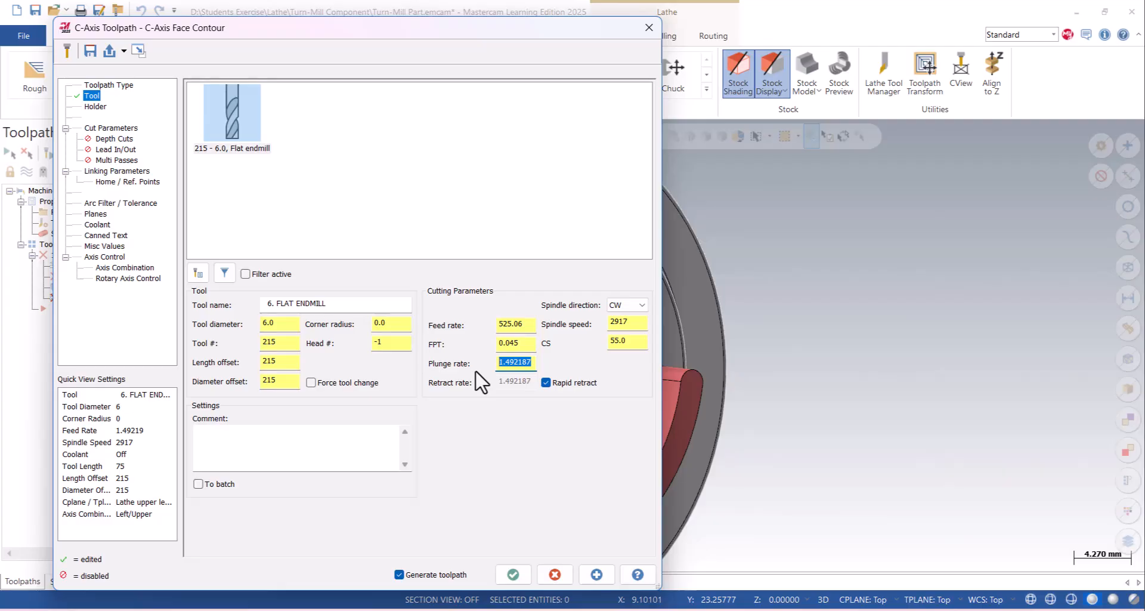
text(400)
drag(292, 339, 239, 340)
text(1)
click(277, 359)
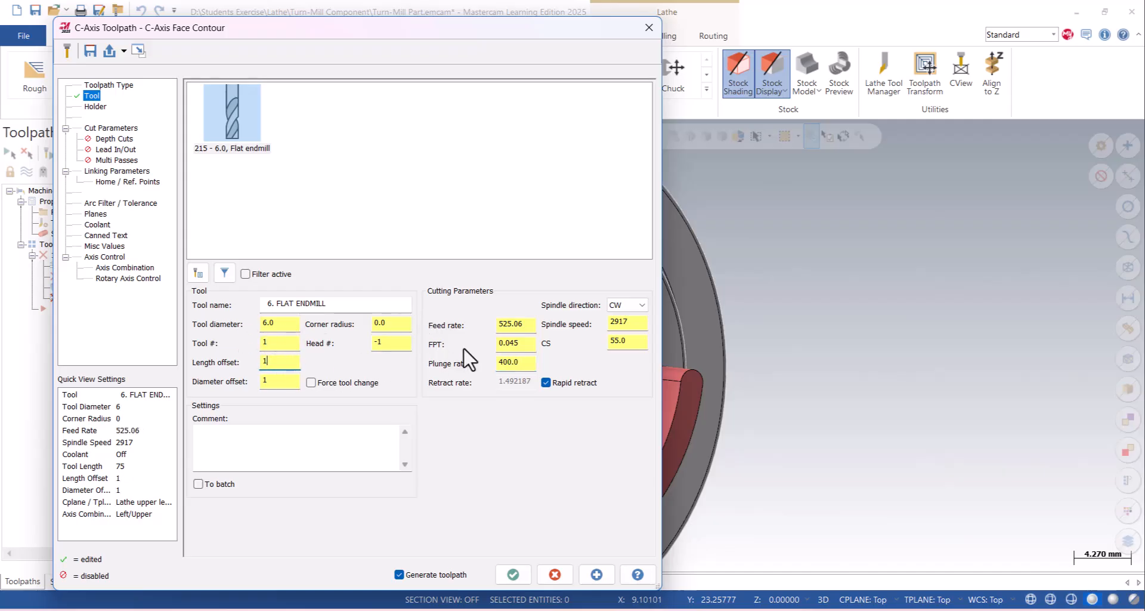
- Review the default tool holder and keep the contour's cutter compensation type on Computer
click(95, 108)
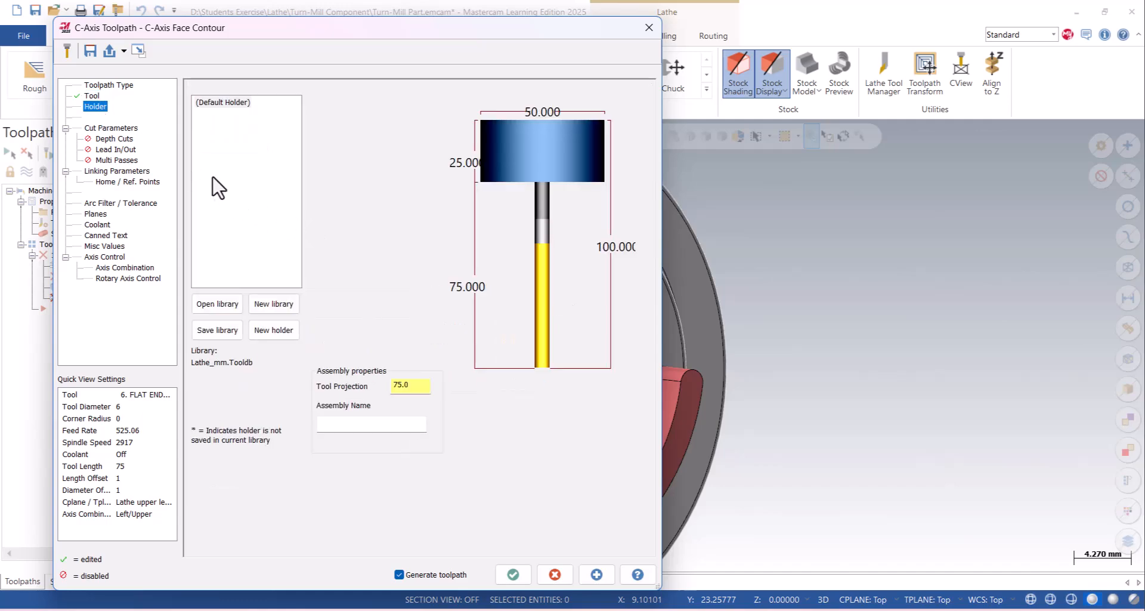
click(111, 128)
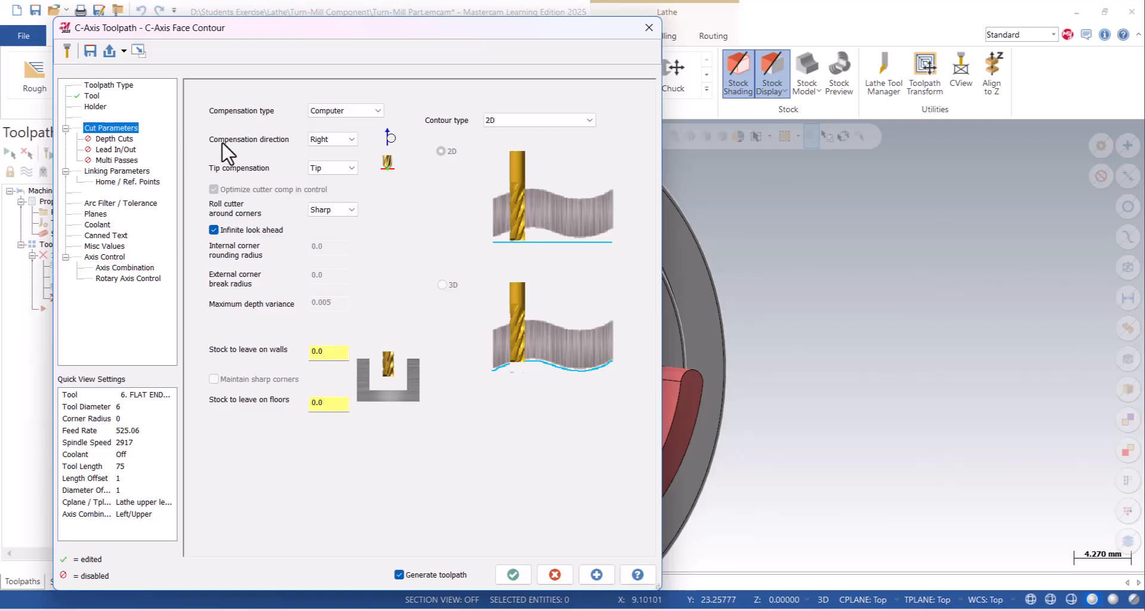
click(364, 112)
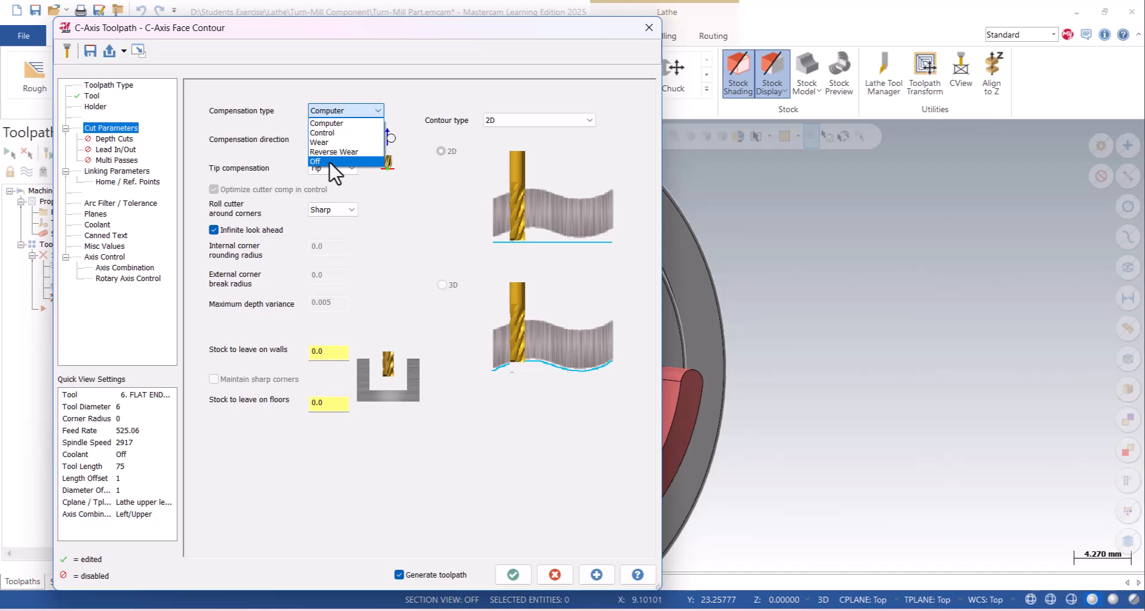
click(332, 124)
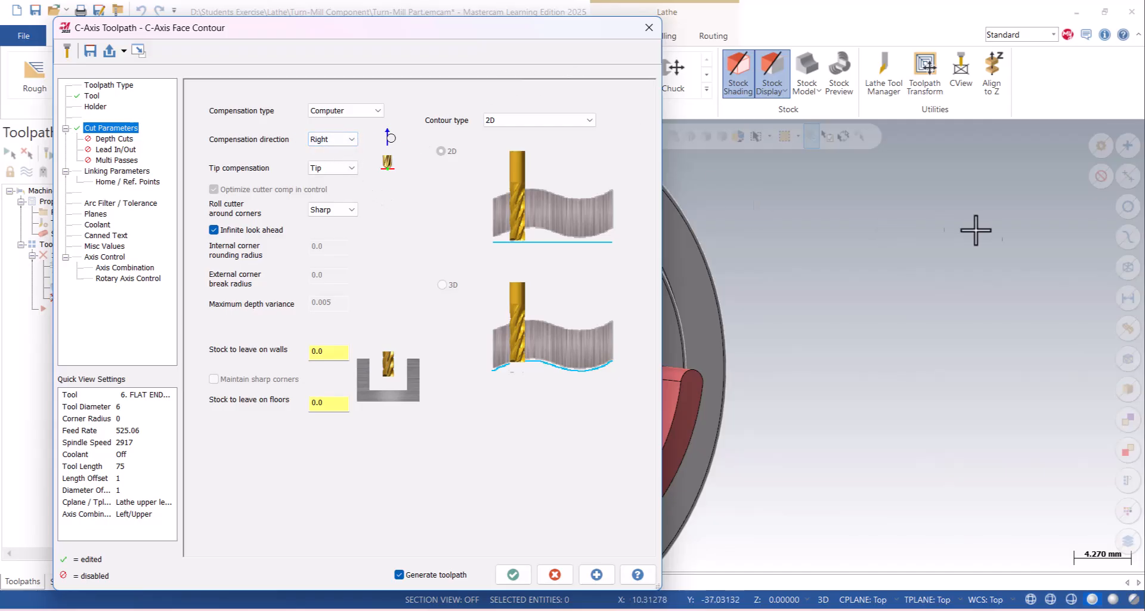
- Check the start and direction of the chained contour on the uppermost front-face lug
scroll(994, 310, down, 6)
scroll(813, 280, up, 5)
scroll(812, 280, up, 2)
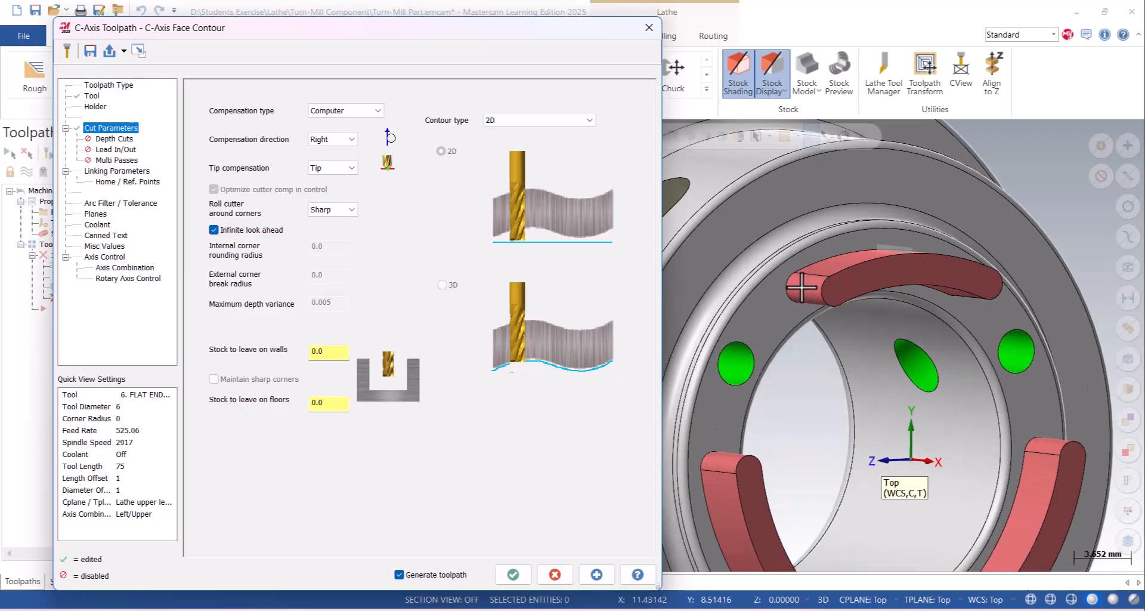
click(101, 85)
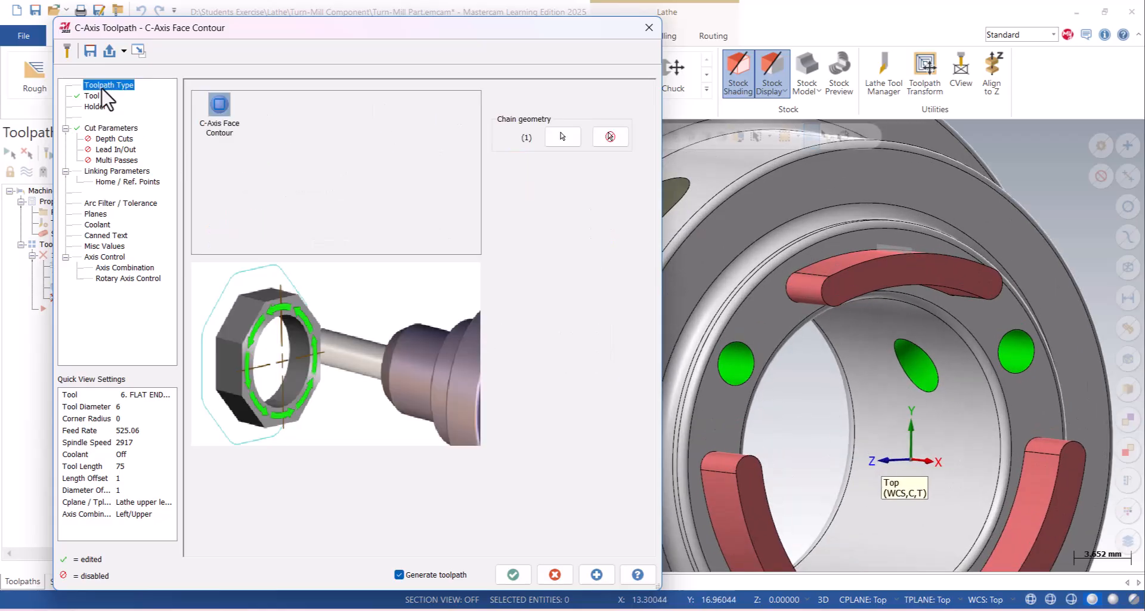
click(567, 152)
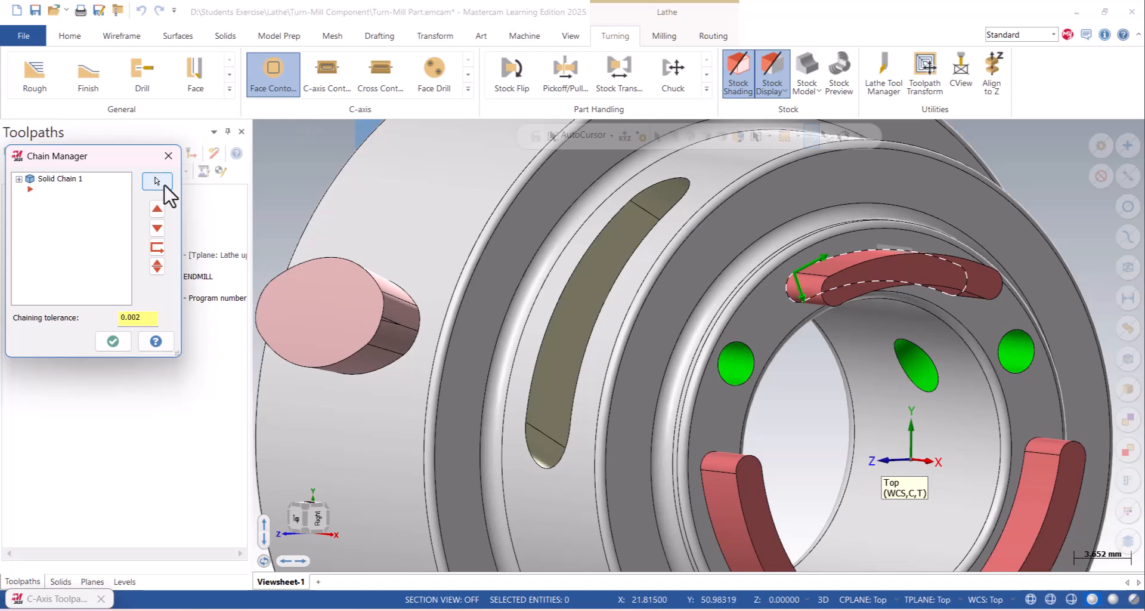
click(169, 155)
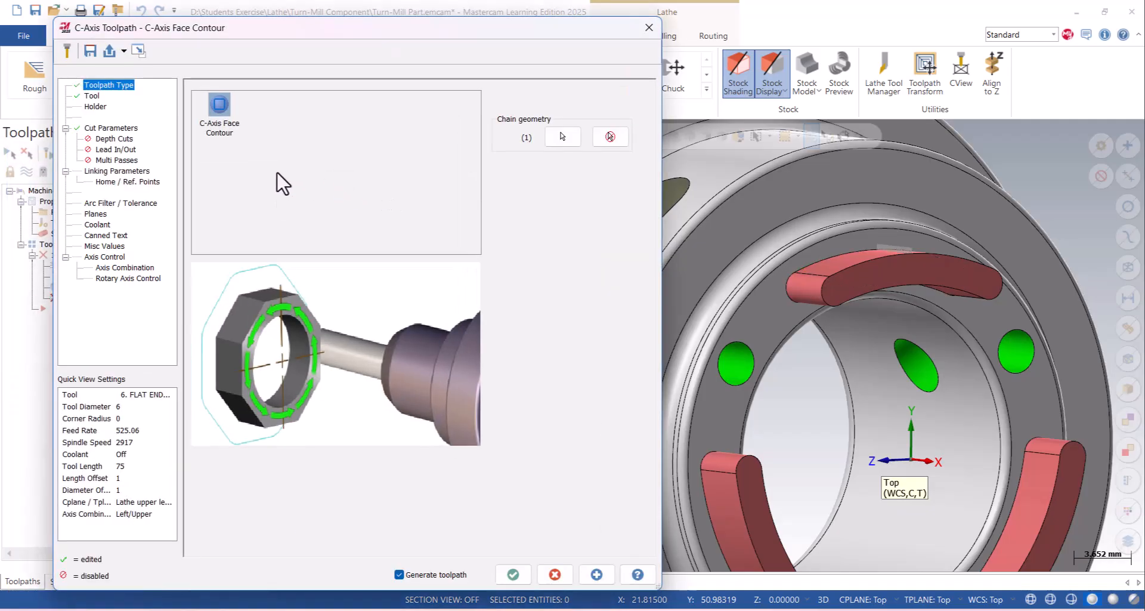
- Set the contour's cutter compensation direction to Left
click(118, 128)
click(346, 142)
click(325, 153)
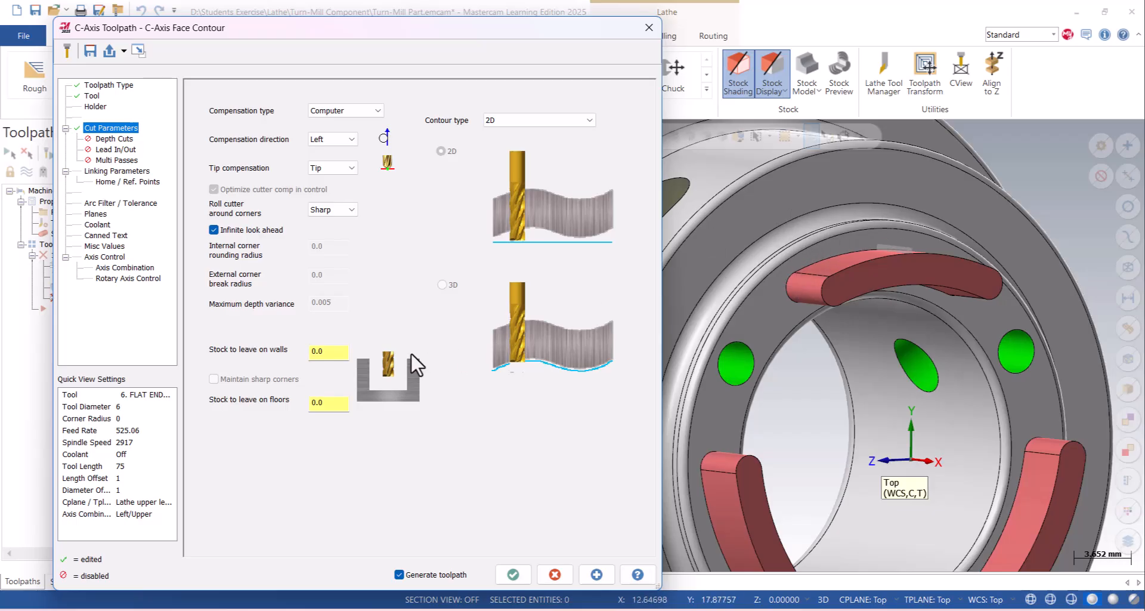
click(340, 351)
- Enable depth cuts with a maximum rough step of 0.5 and one finish cut with a 0.2 step
click(110, 141)
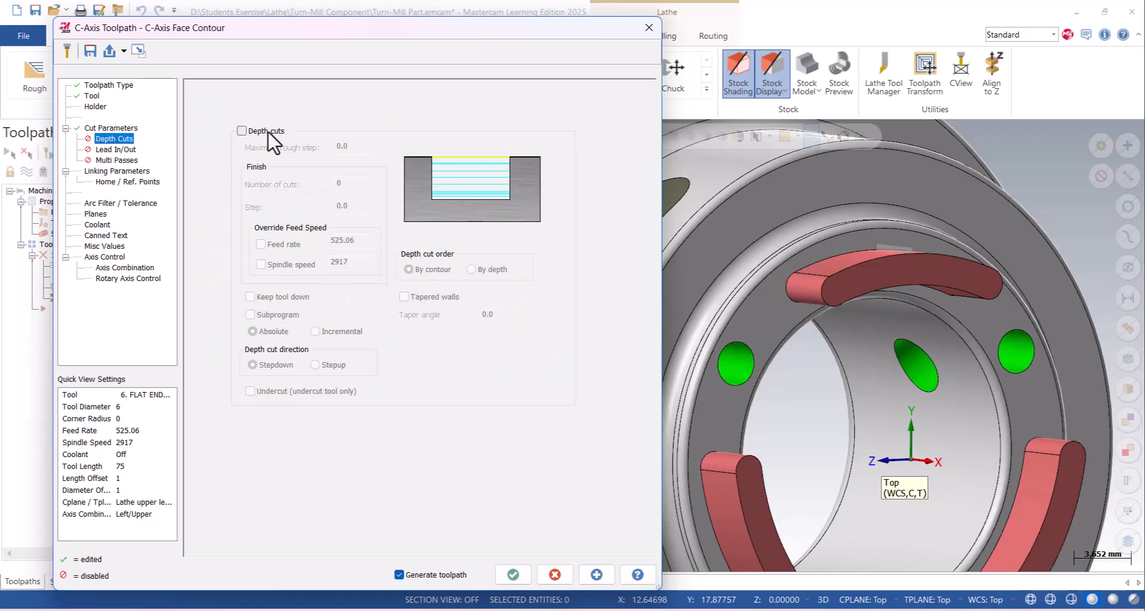
click(267, 132)
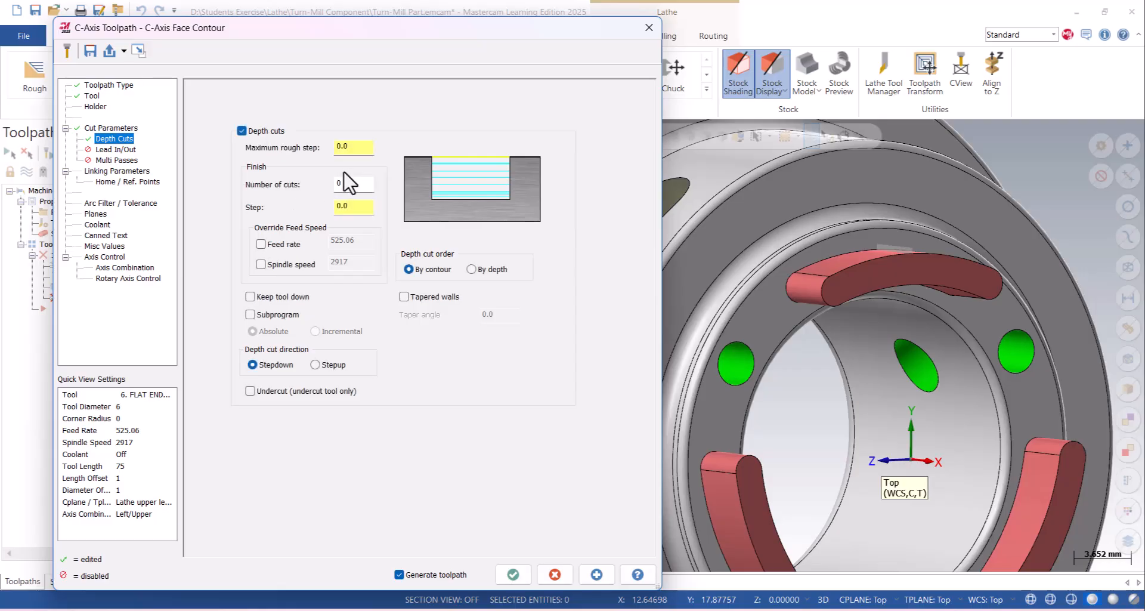
click(352, 185)
click(353, 147)
click(352, 185)
text(1)
key(Tab)
- Override the finish depth cut's feed rate with 400 and its spindle speed with 3500
click(261, 244)
click(281, 265)
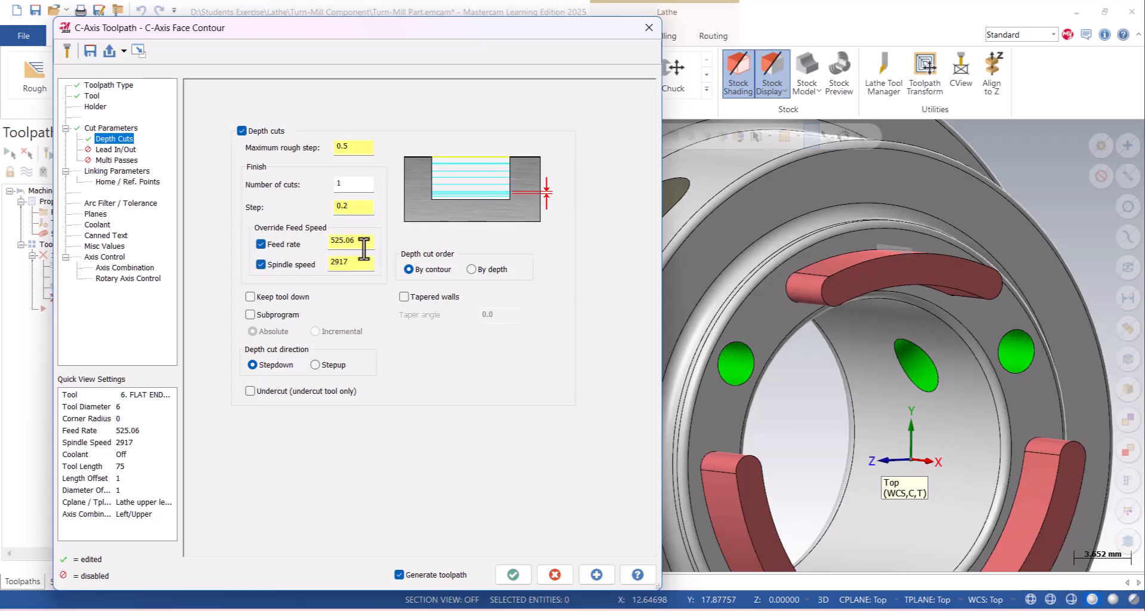
double_click(355, 241)
text(400)
key(Tab)
text(3500)
- Enable lead in/out with an entry line length of 40% and copy the entry settings to the exit
click(117, 150)
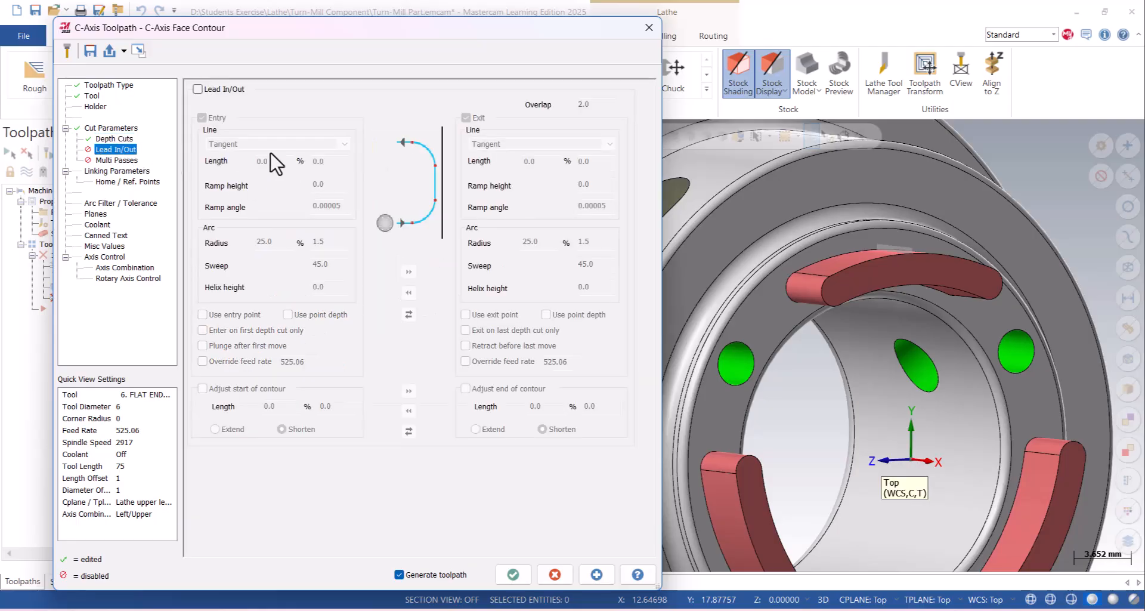
scroll(826, 338, down, 2)
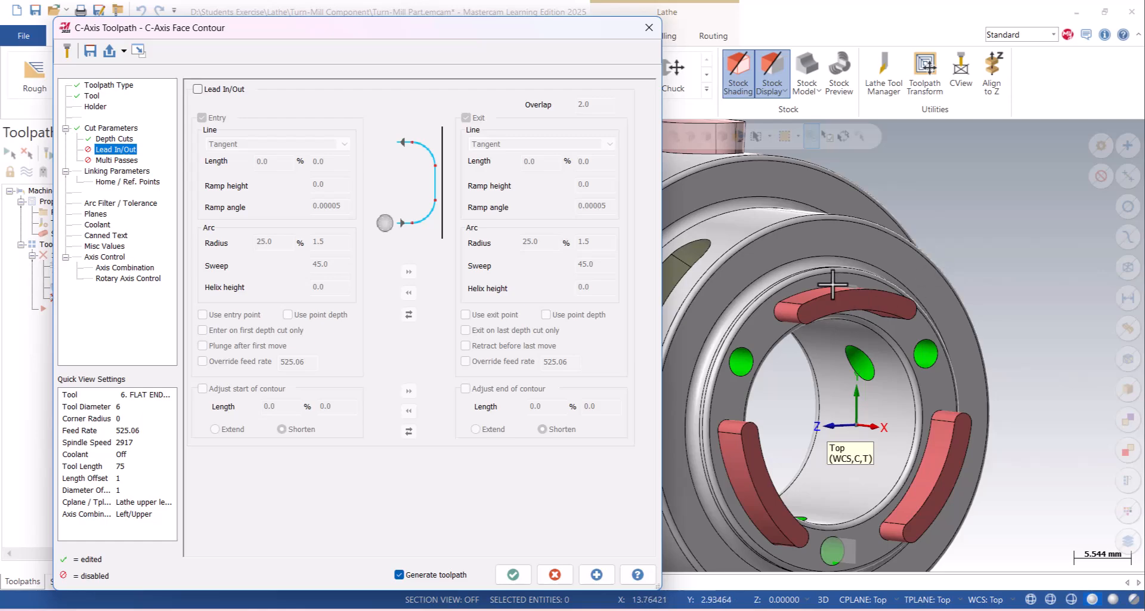
click(203, 89)
click(280, 161)
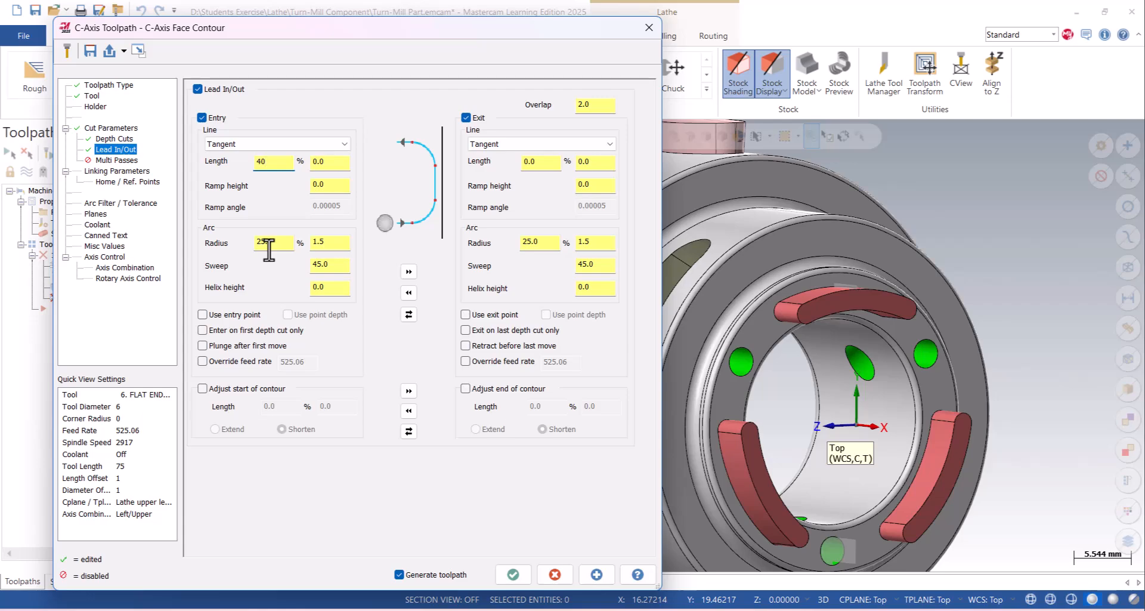
click(409, 272)
- Leave multi passes disabled and set the incremental clearance height to 15 in the linking parameters
click(117, 161)
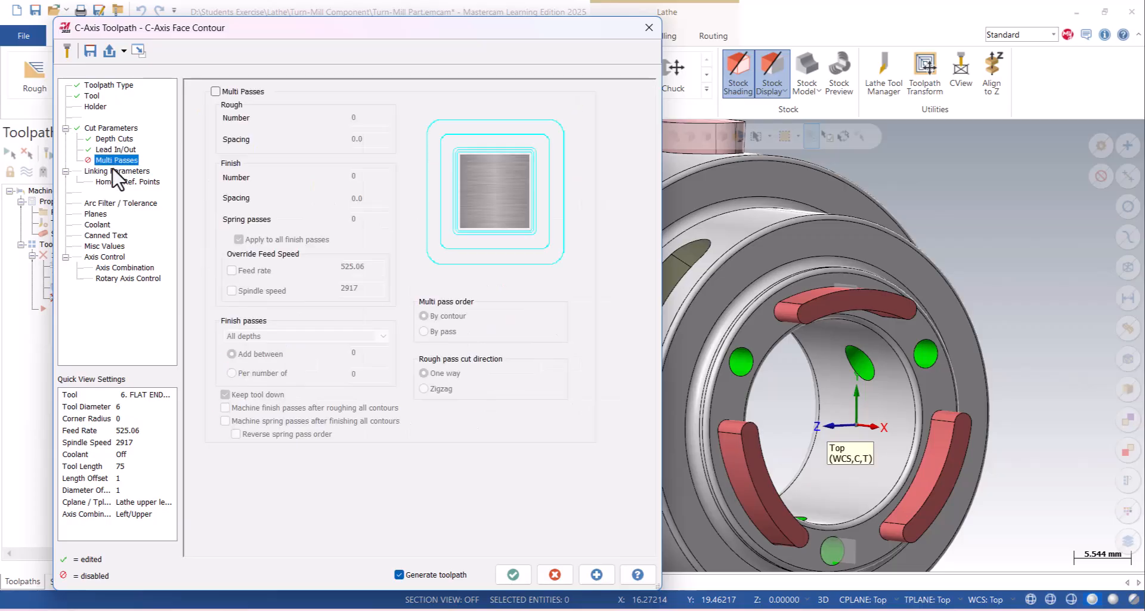
click(115, 171)
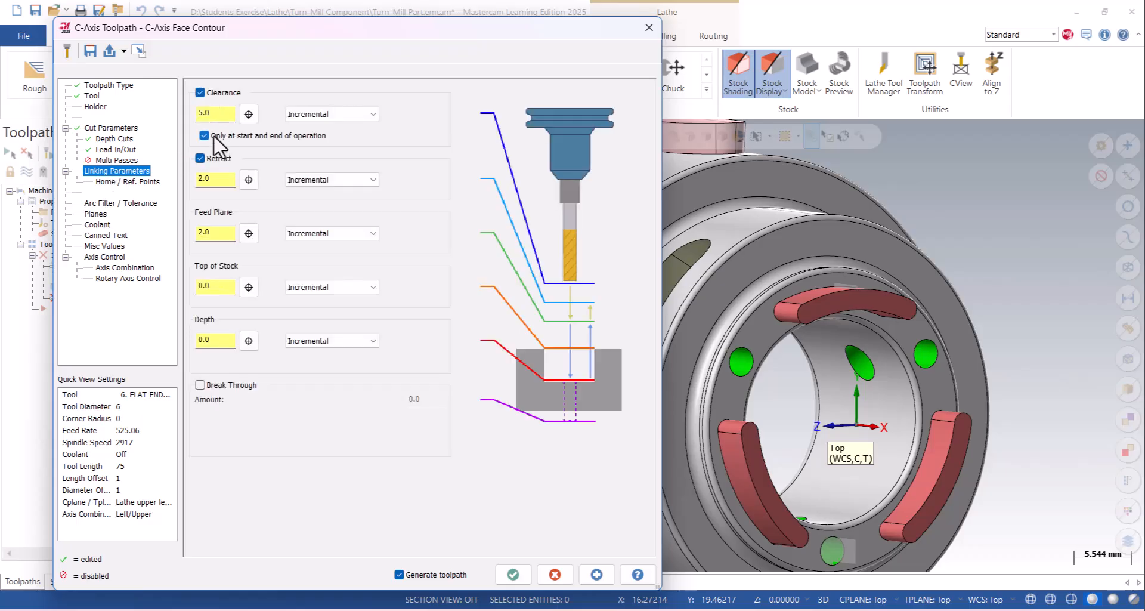
double_click(215, 112)
text(15)
key(Return)
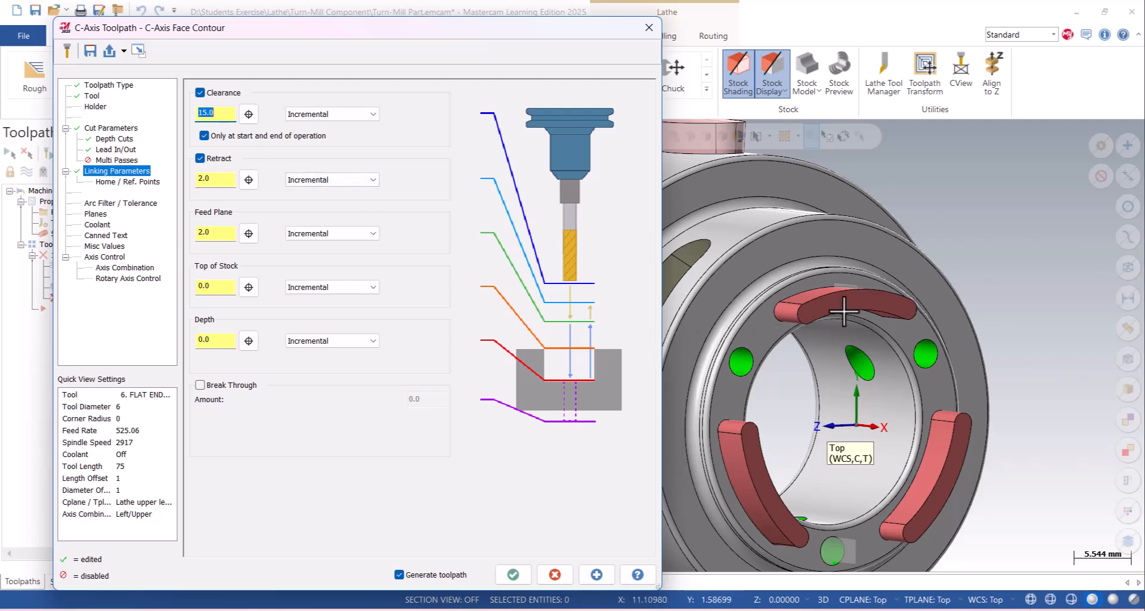
- Allow clearance moves throughout the operation instead of only at its start and end, and set the feed plane to 1
click(217, 177)
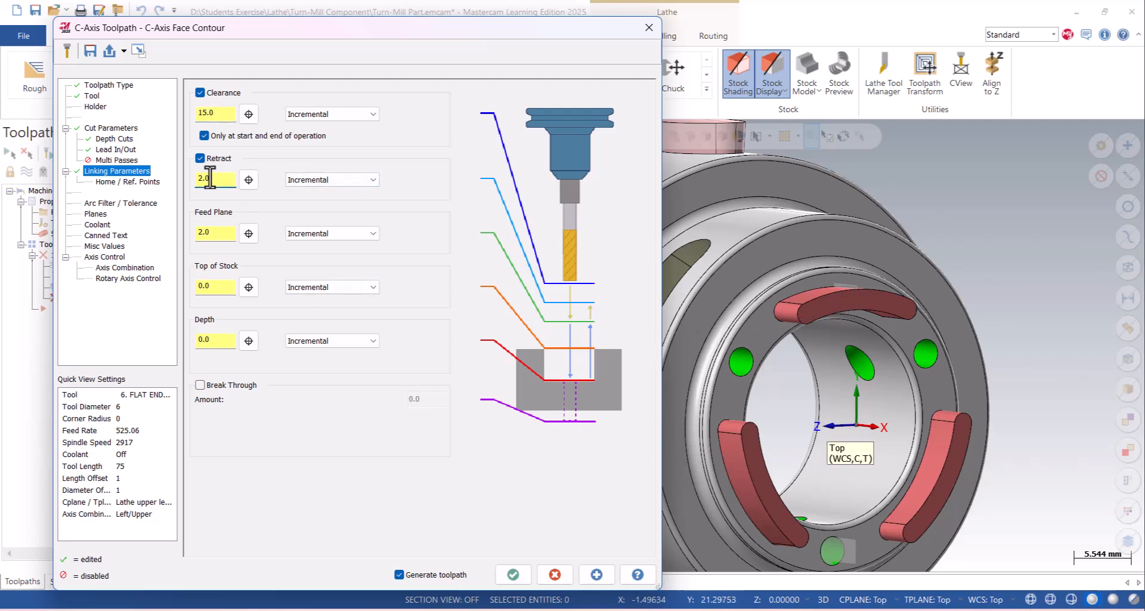
click(221, 136)
double_click(226, 179)
double_click(218, 232)
text(1)
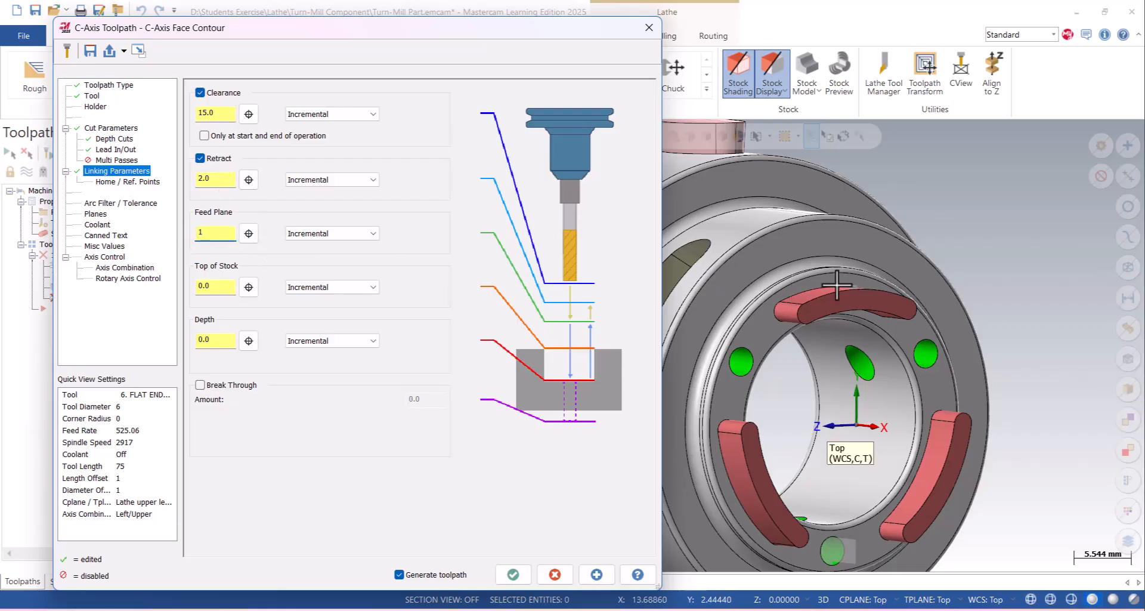
double_click(206, 179)
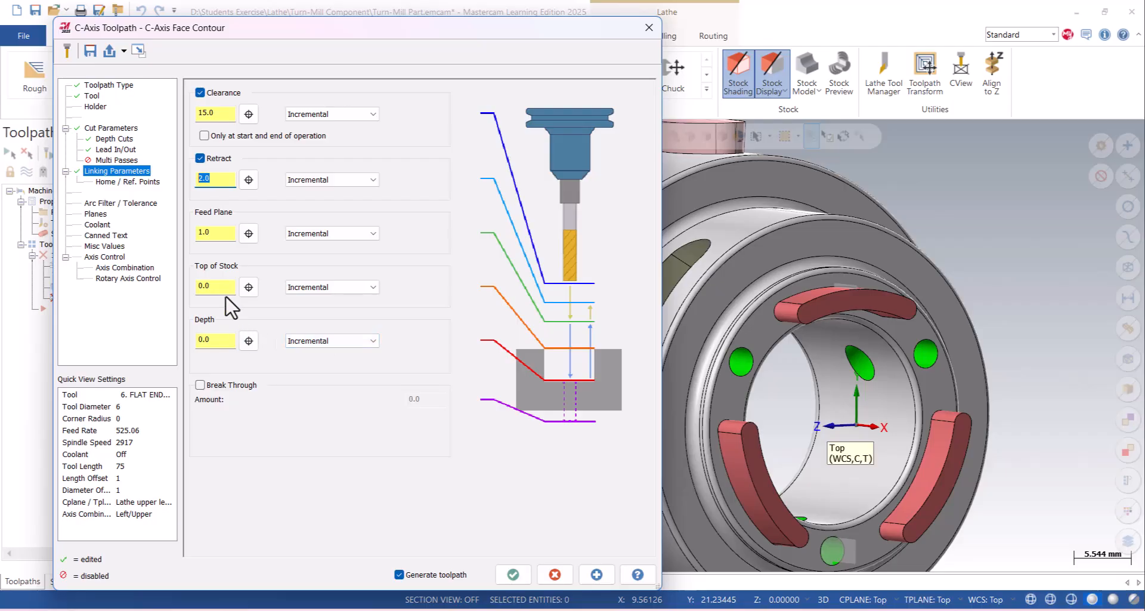
- Set the top of stock to 4.0 by picking a point on the uppermost lug's top face
click(219, 339)
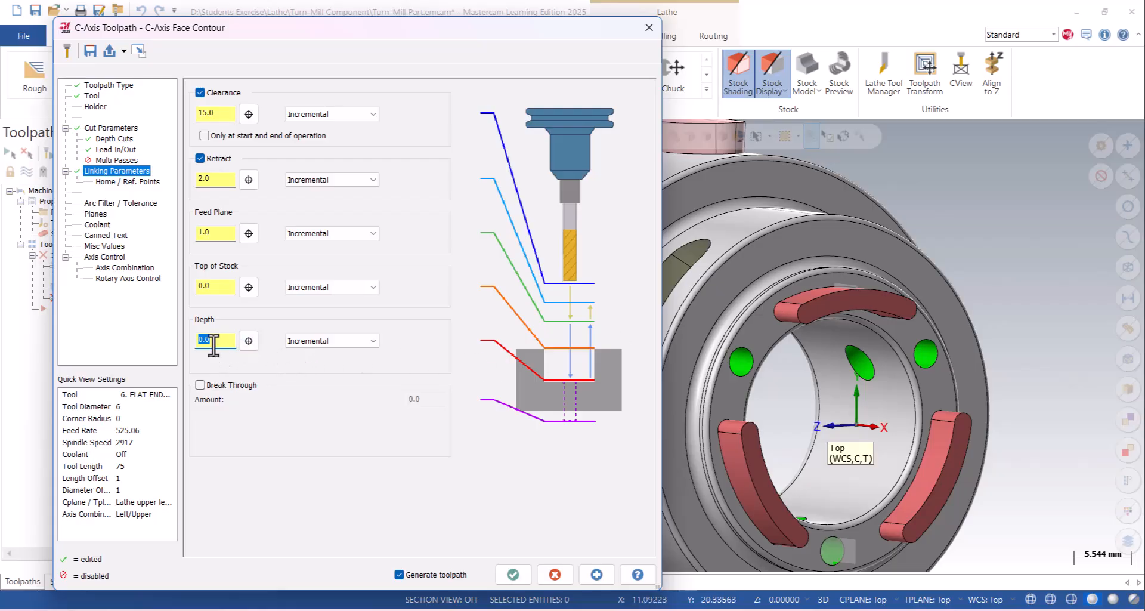
click(251, 284)
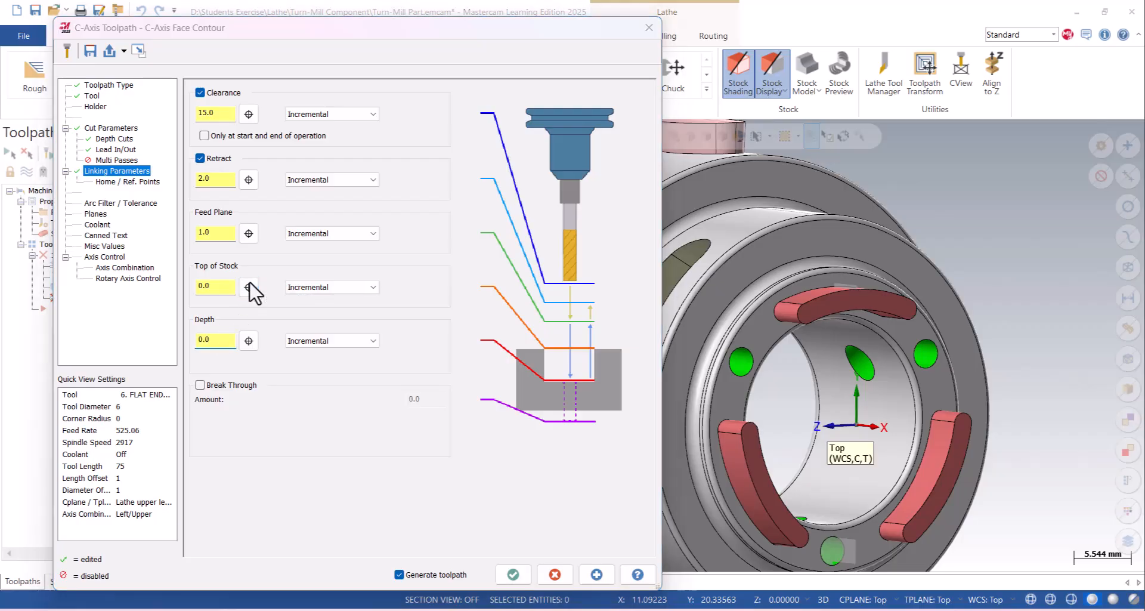
click(803, 304)
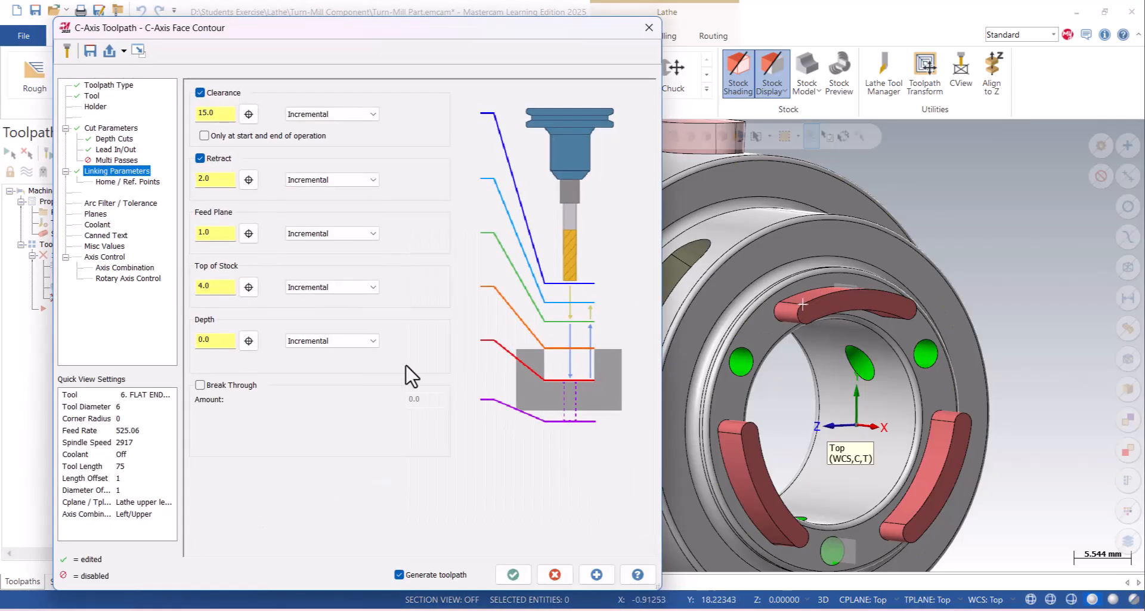
double_click(216, 287)
- Review the toolpath's tolerance and plane settings and turn flood coolant on
click(128, 203)
double_click(457, 108)
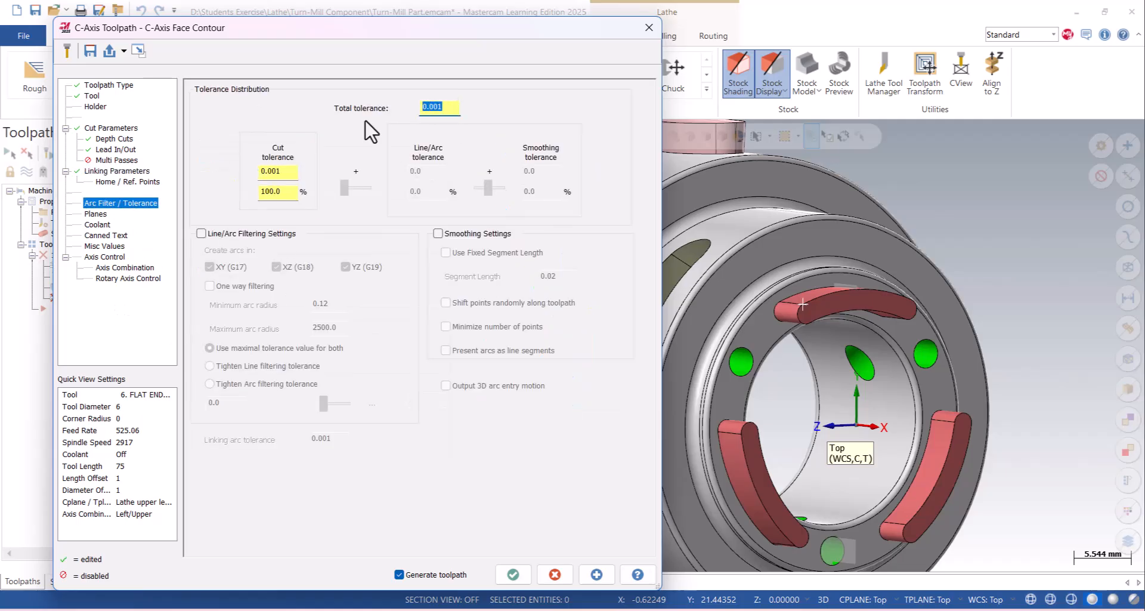
click(94, 215)
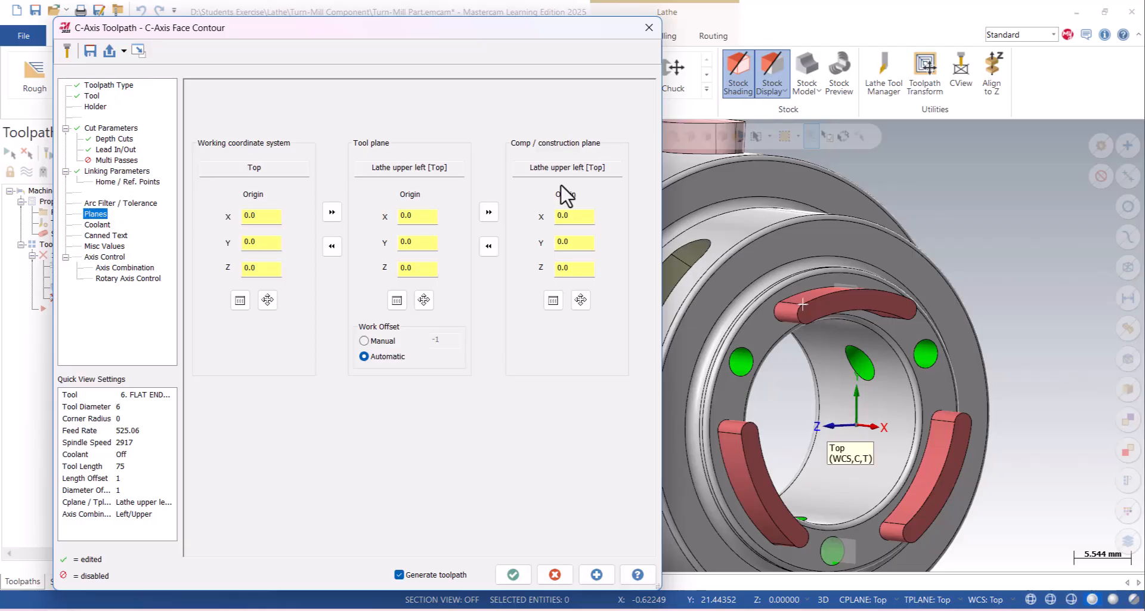
click(97, 225)
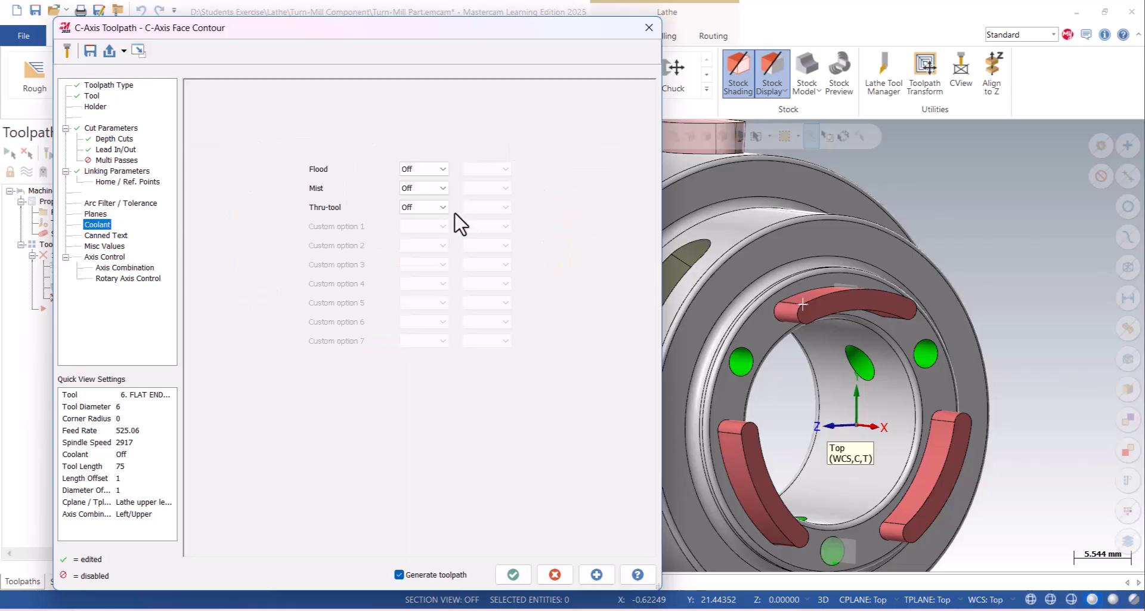
click(425, 170)
click(422, 187)
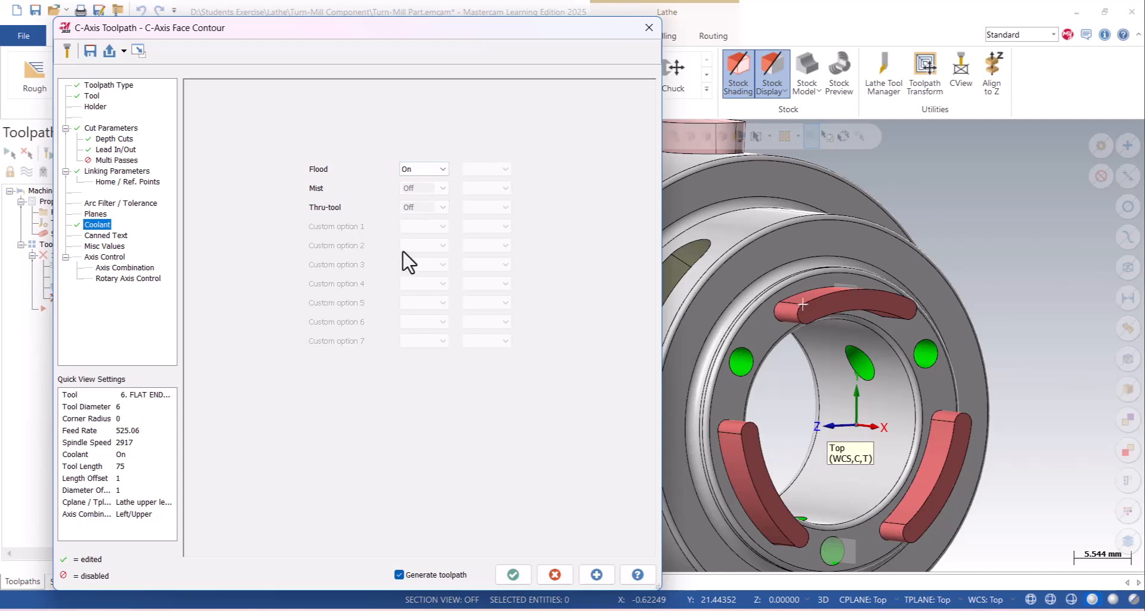
- Accept the parameters to generate the C-axis face contour and inspect the toolpath around the uppermost lug
click(513, 574)
mouse_move(442, 263)
middle_down()
mouse_move(843, 277)
mouse_move(831, 235)
mouse_move(840, 191)
mouse_move(749, 222)
mouse_move(704, 255)
mouse_move(777, 238)
middle_up()
middle_drag(811, 252, 759, 316)
right_click(878, 236)
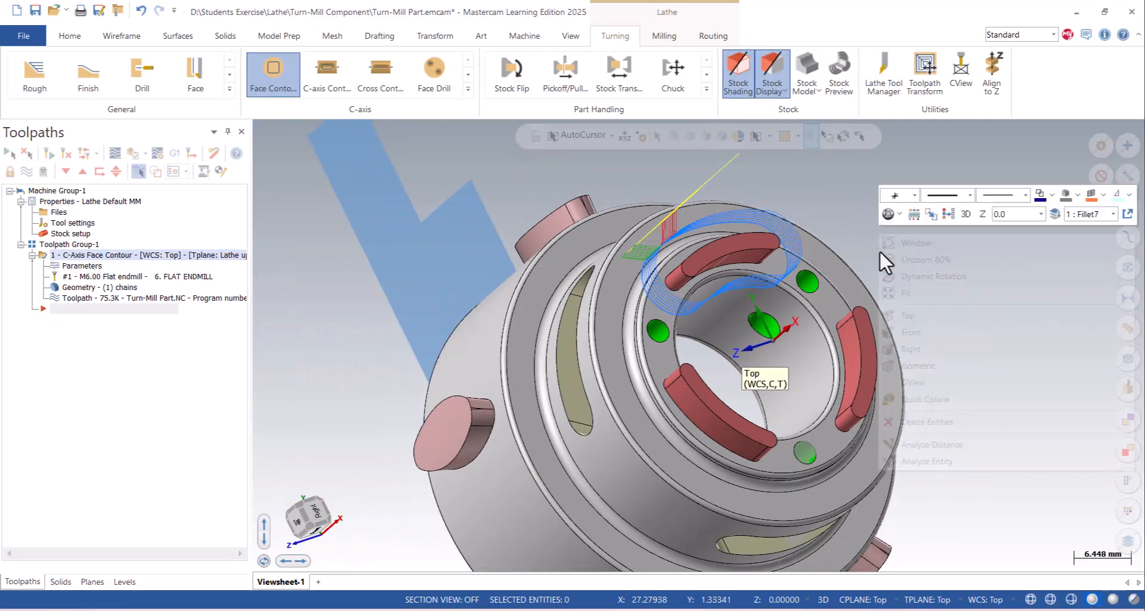
- Backplot the C-axis face contour toolpath in an isometric view, adjusting the playback speed, and close the backplot
click(898, 319)
middle_drag(659, 336, 703, 281)
right_click(698, 250)
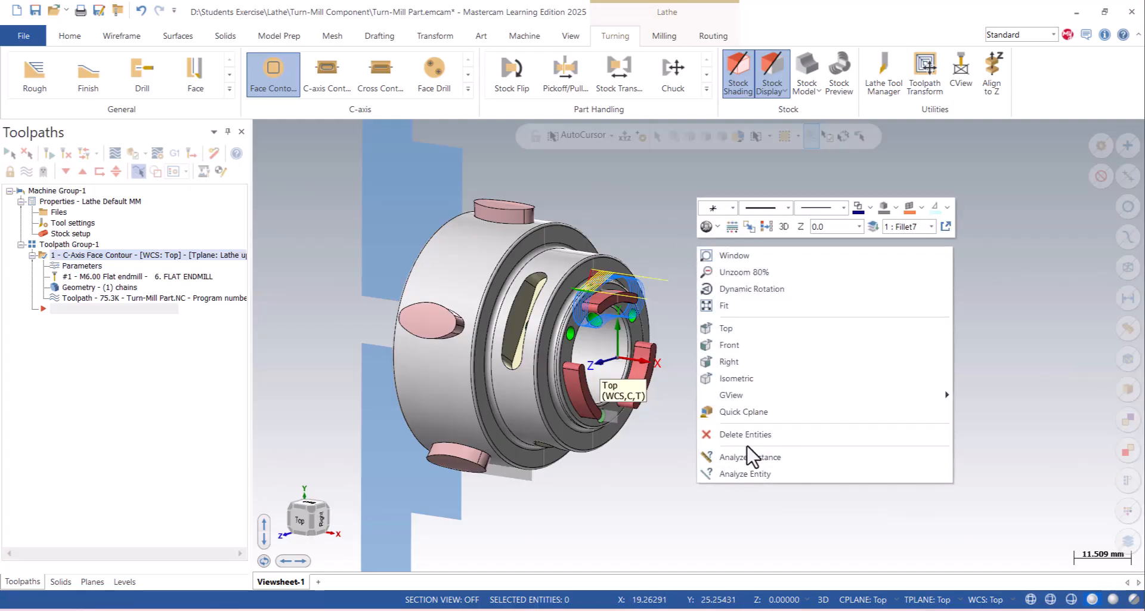
click(740, 378)
scroll(737, 383, down, 3)
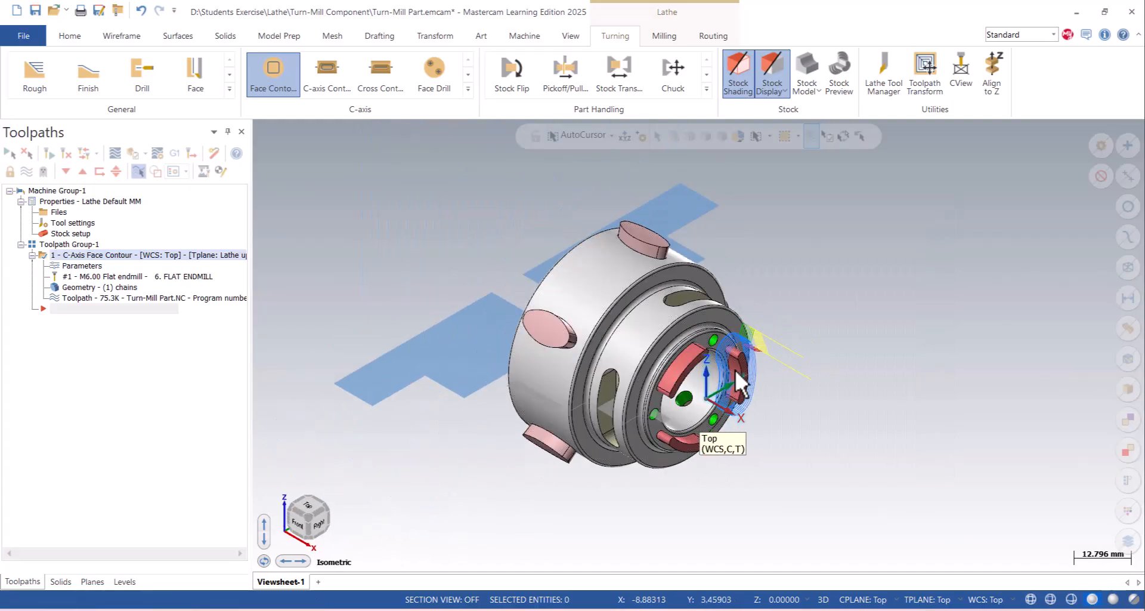
scroll(735, 372, up, 7)
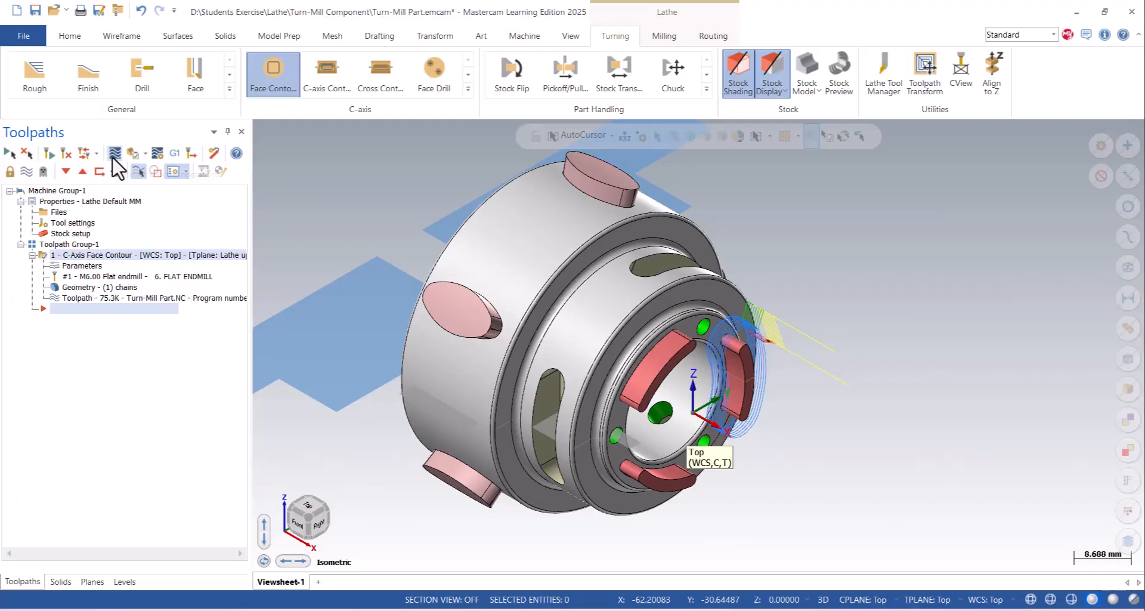
click(115, 153)
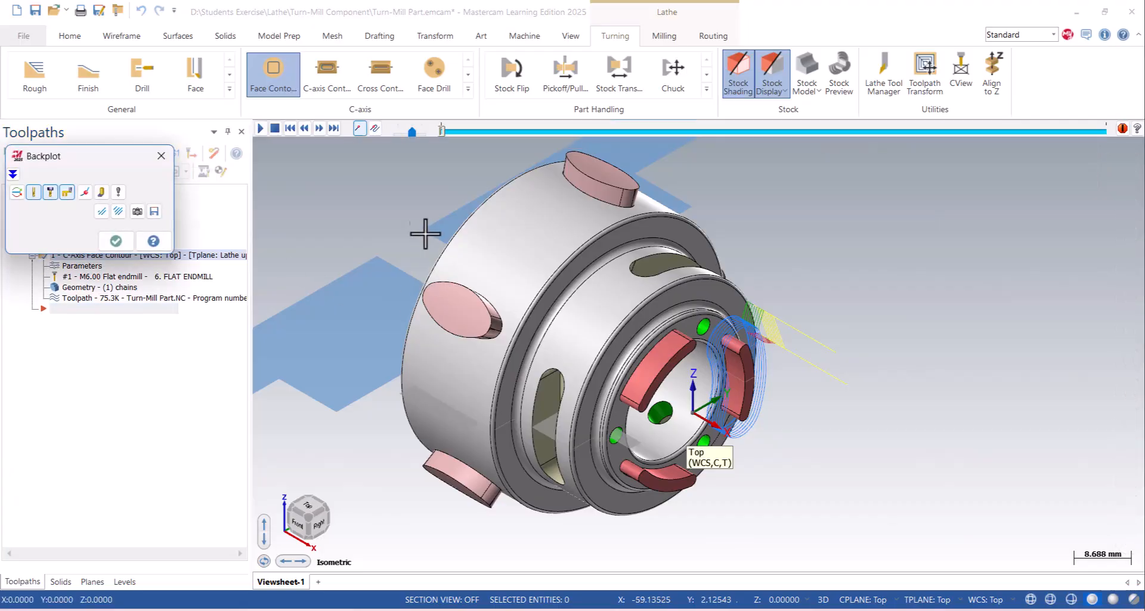
drag(411, 131, 405, 131)
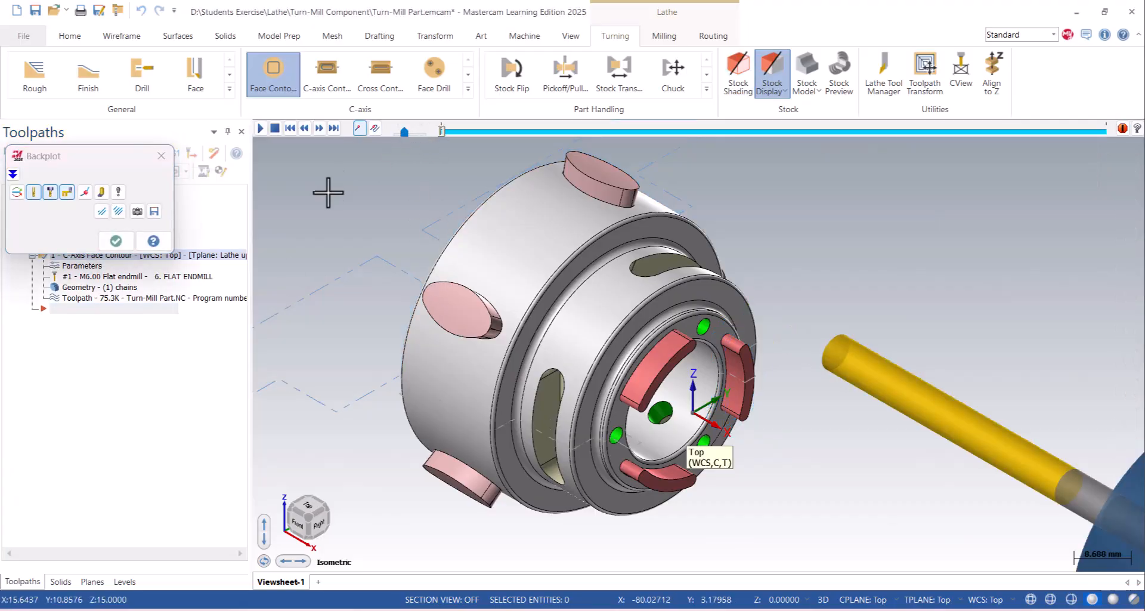
click(257, 131)
drag(403, 131, 409, 133)
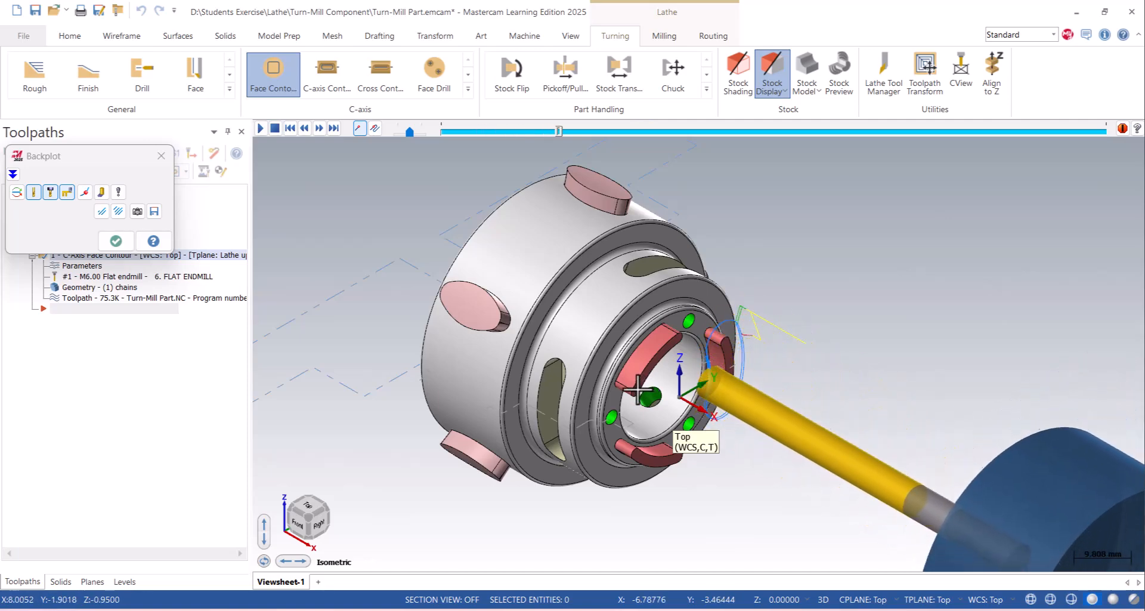
click(117, 241)
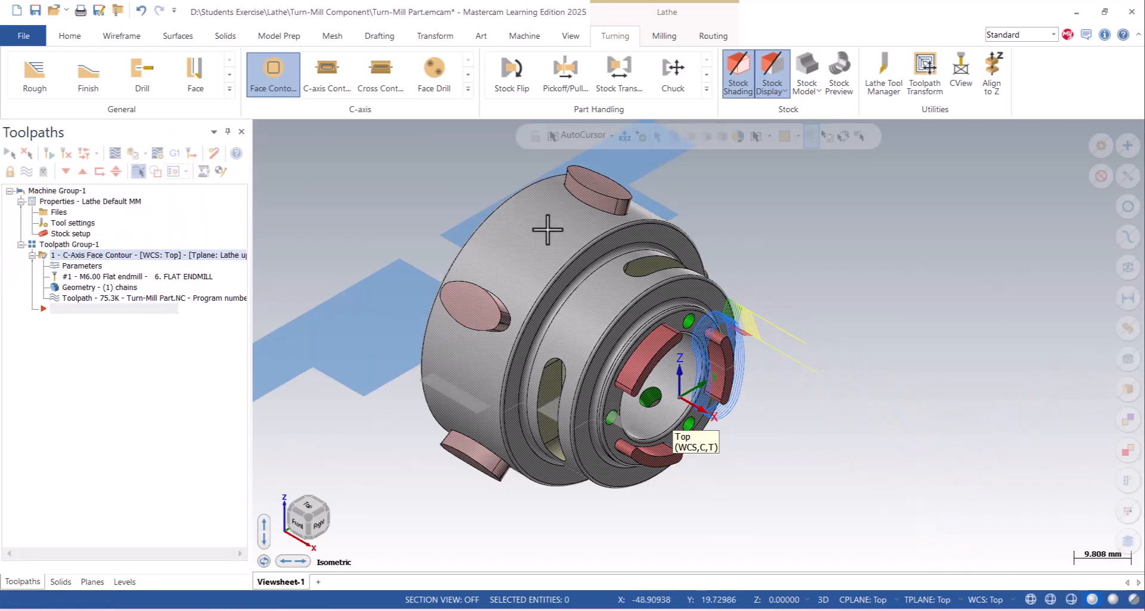
- Check the face contour operation's rotary axis control for the C axis rotation type and accept the parameters
right_click(515, 215)
click(549, 298)
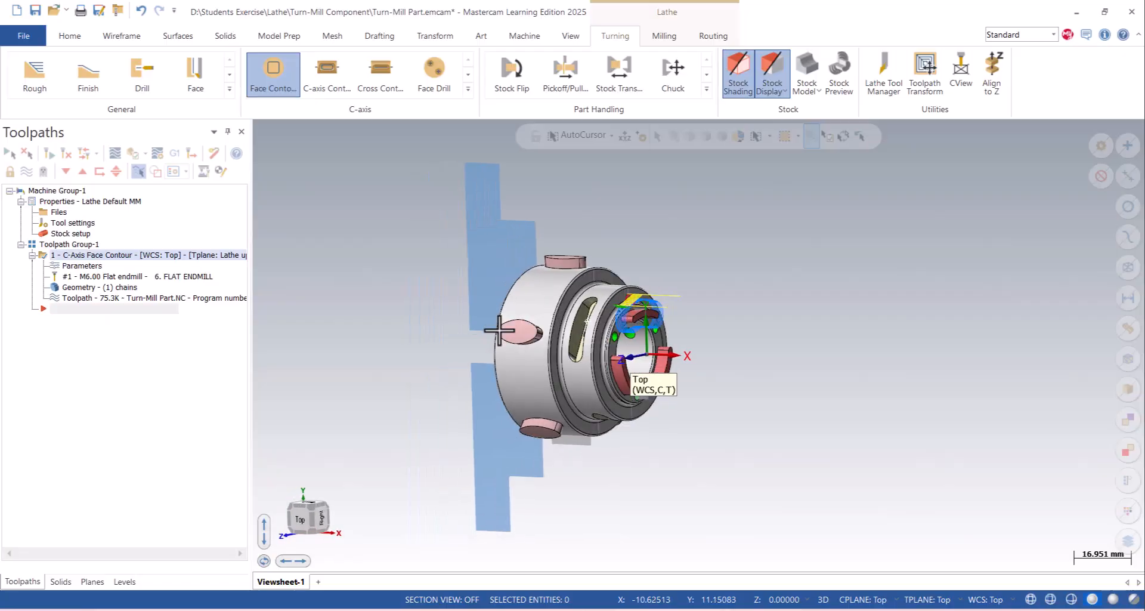
click(70, 267)
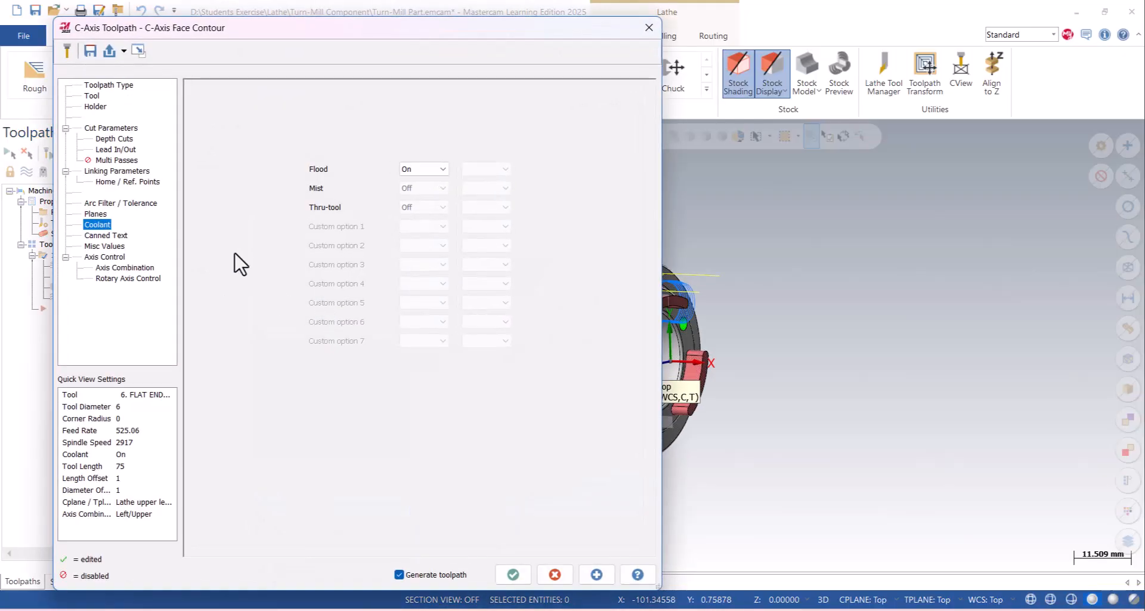
click(128, 278)
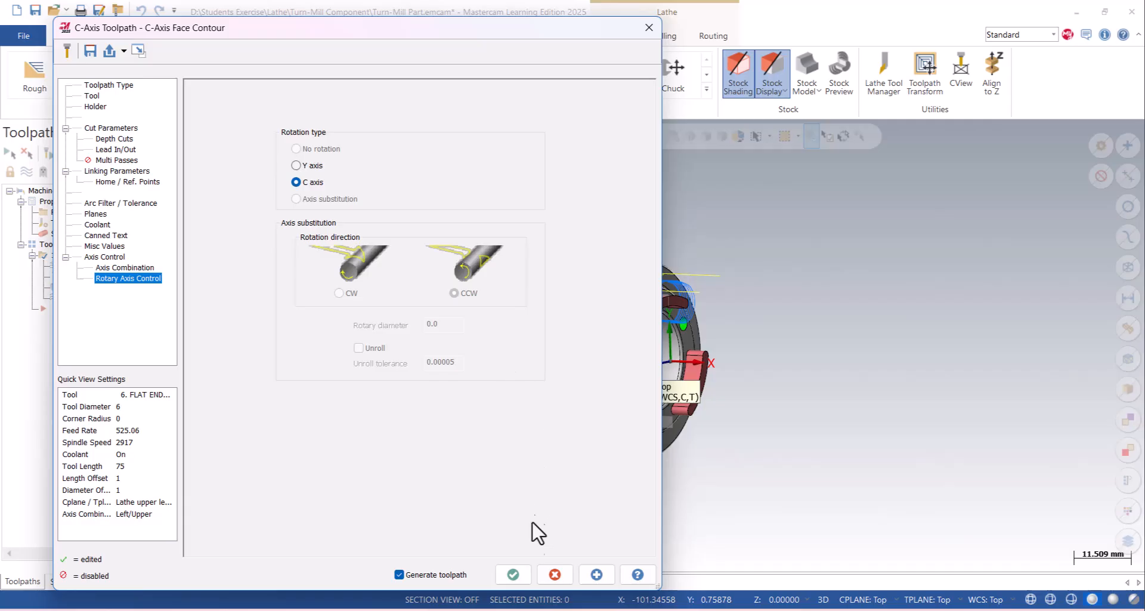
click(513, 574)
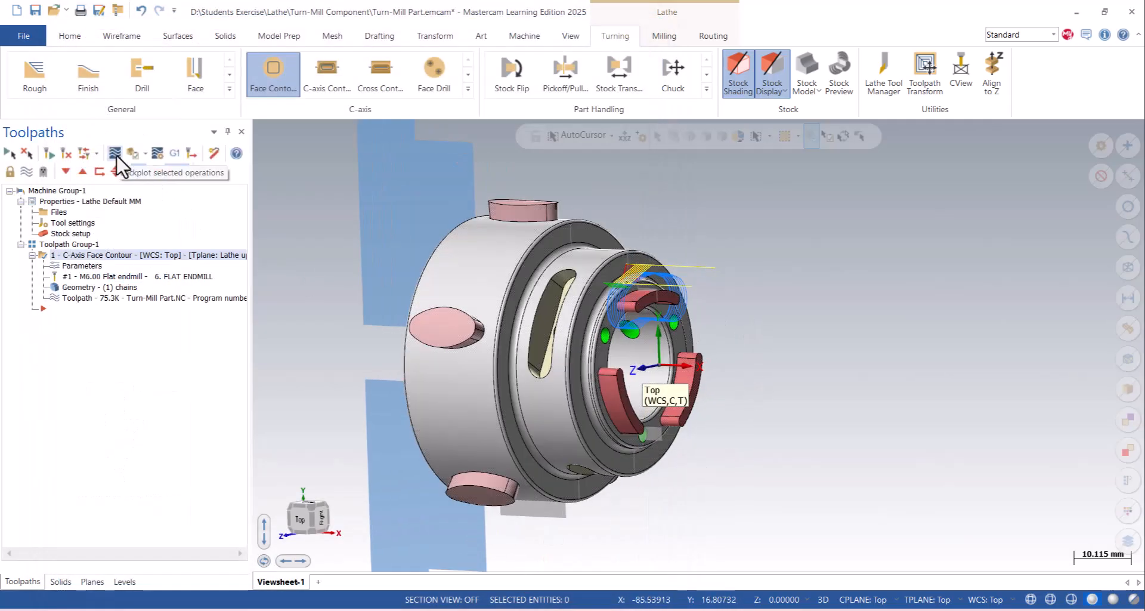
- Open the backplot for the face contour and enable Simulate Rotary Axis in its options
click(115, 154)
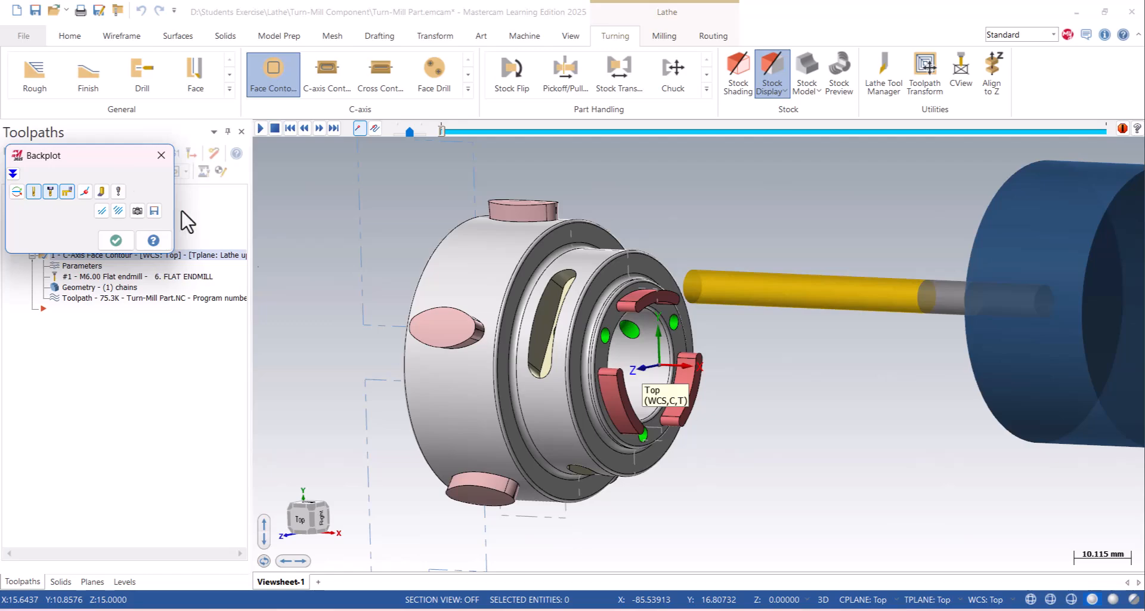
scroll(763, 412, up, 1)
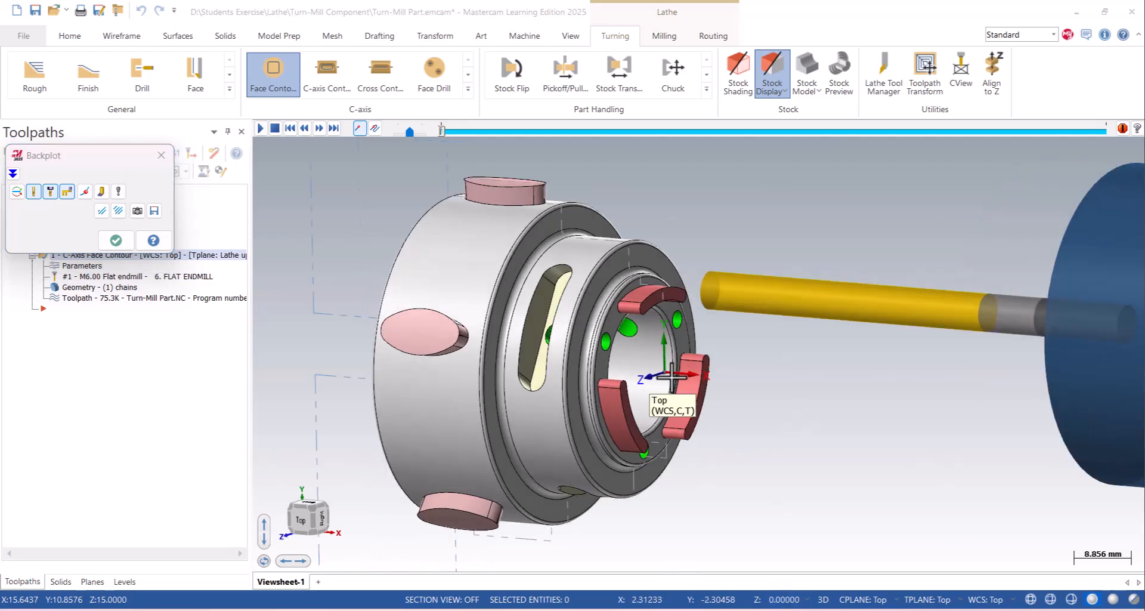
click(120, 192)
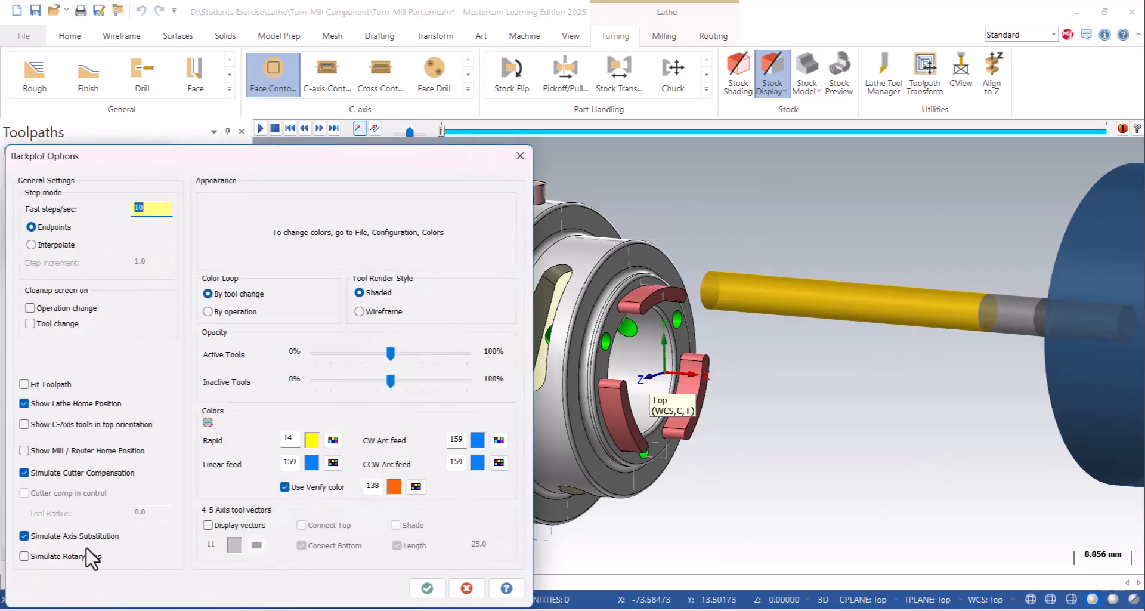
click(426, 587)
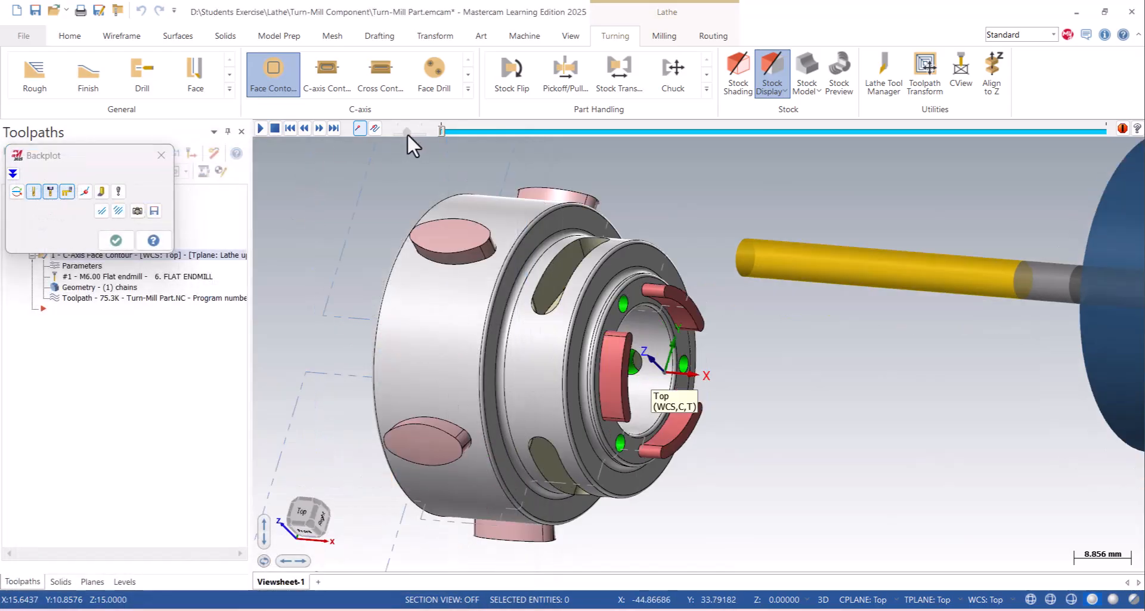
- Play the backplot with the part rotating about the C axis and examine the tool's motion around the uppermost lug
click(260, 128)
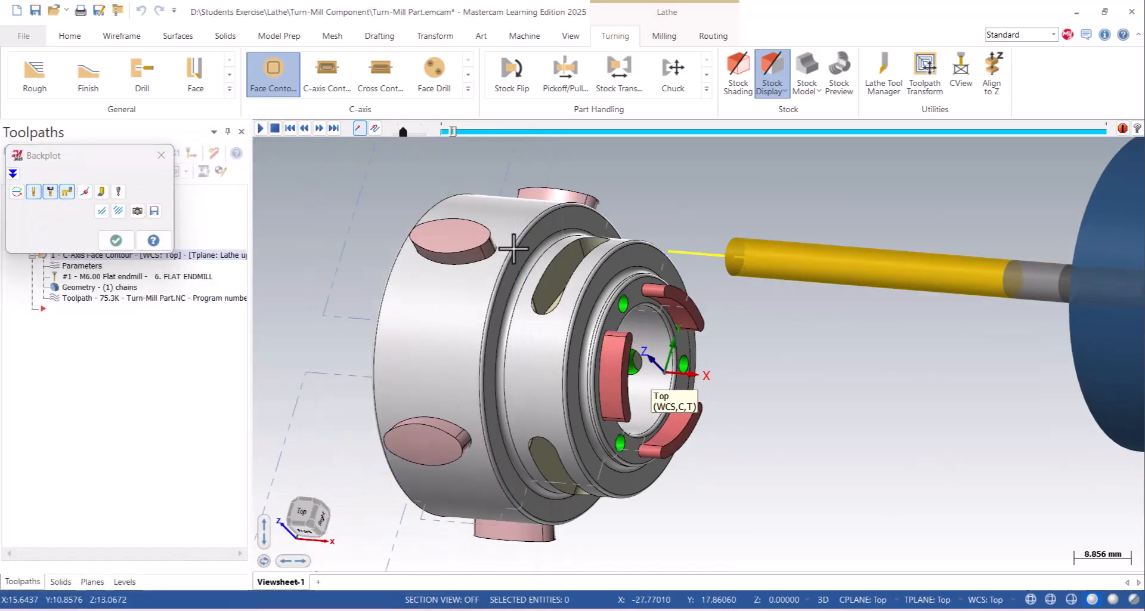
scroll(783, 286, up, 2)
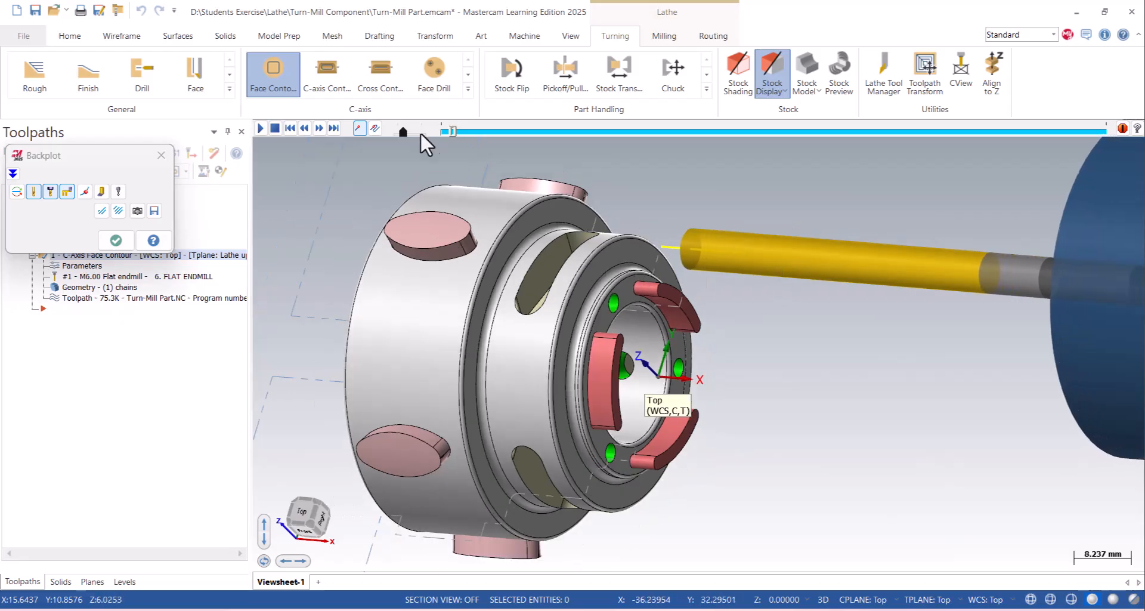
drag(403, 129, 406, 130)
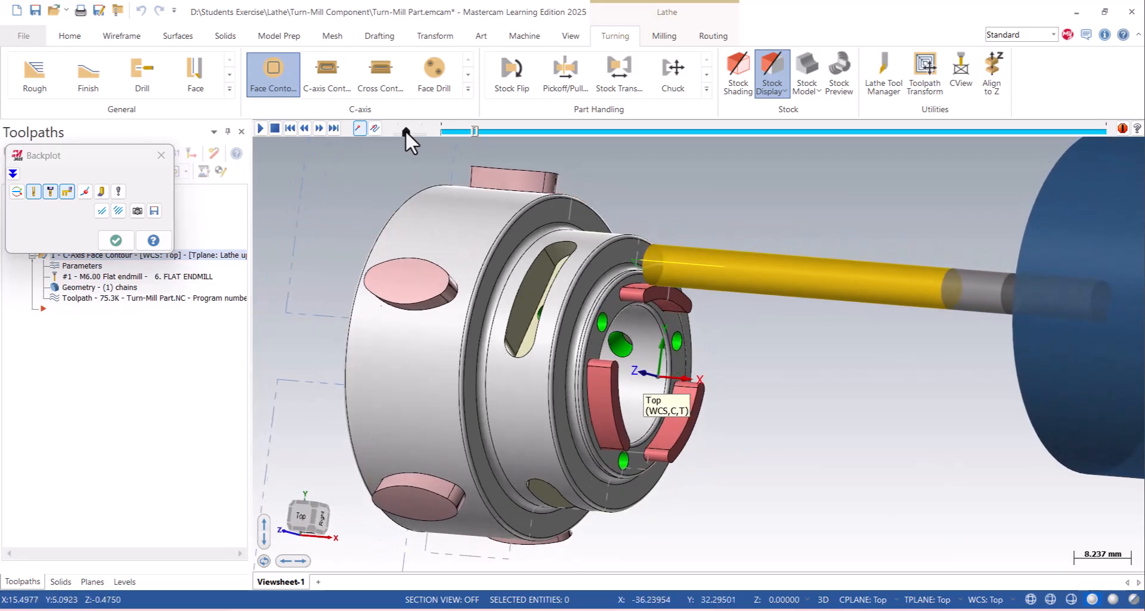
scroll(659, 343, down, 2)
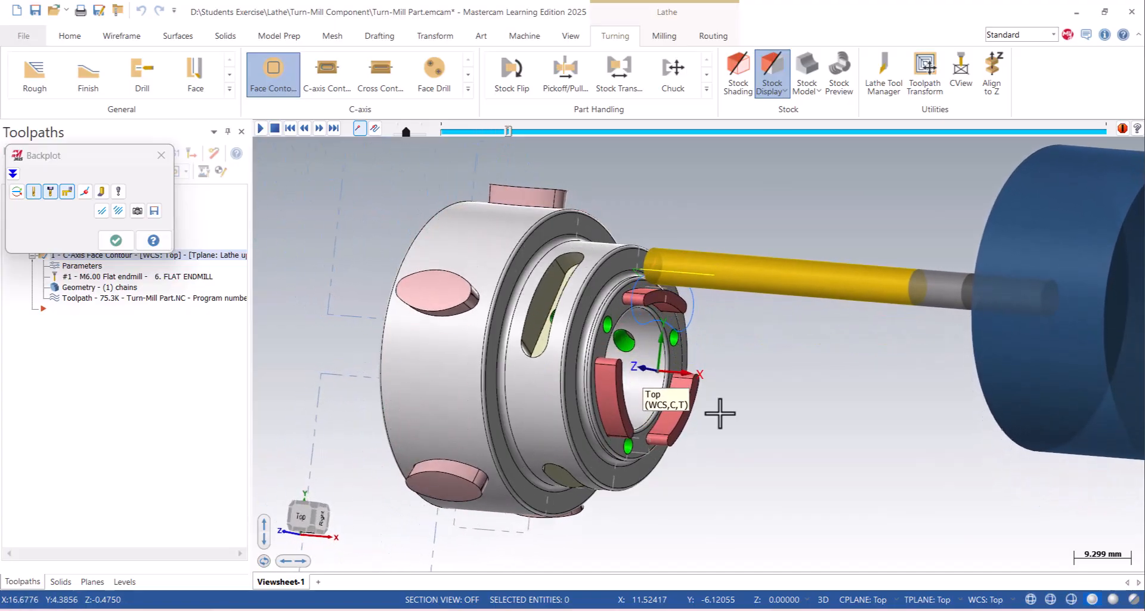
scroll(690, 259, up, 1)
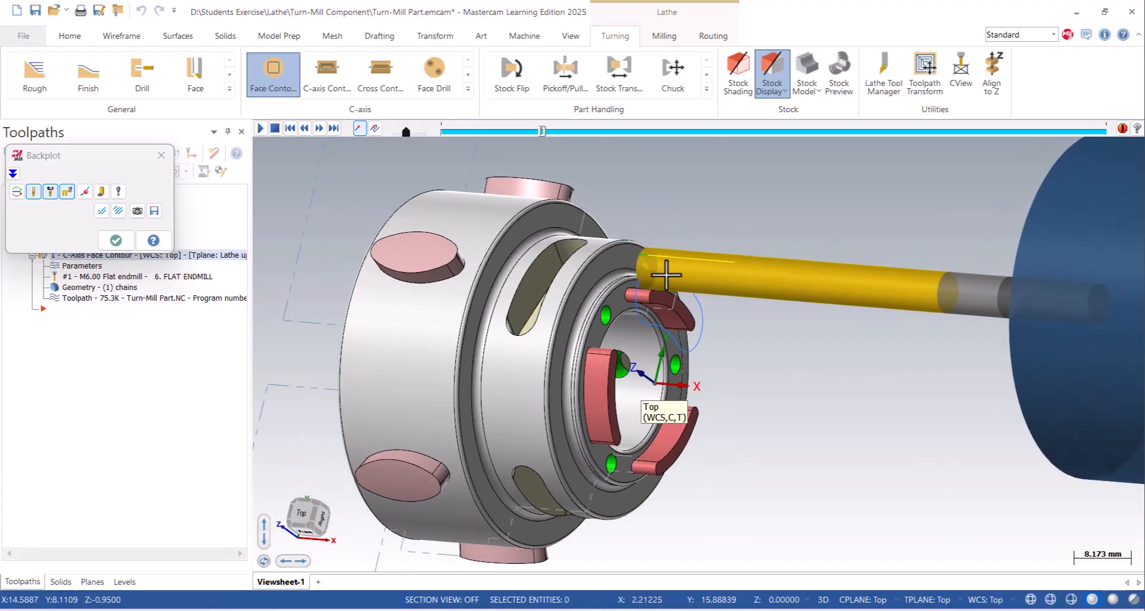
scroll(686, 258, up, 2)
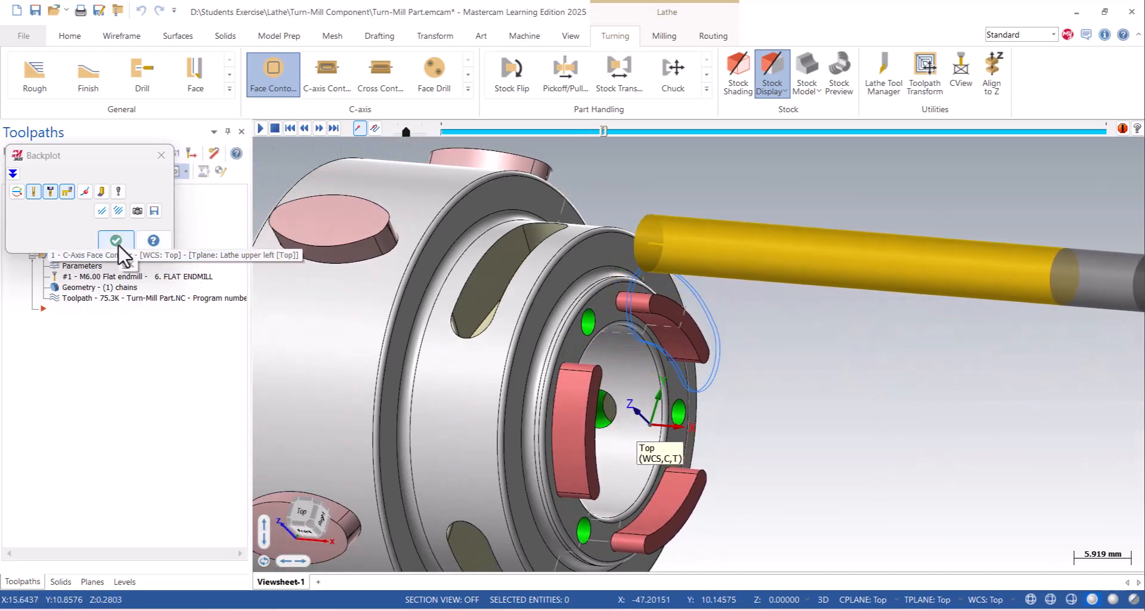
- Turn off Simulate Rotary Axis in the backplot options and close the backplot
click(118, 191)
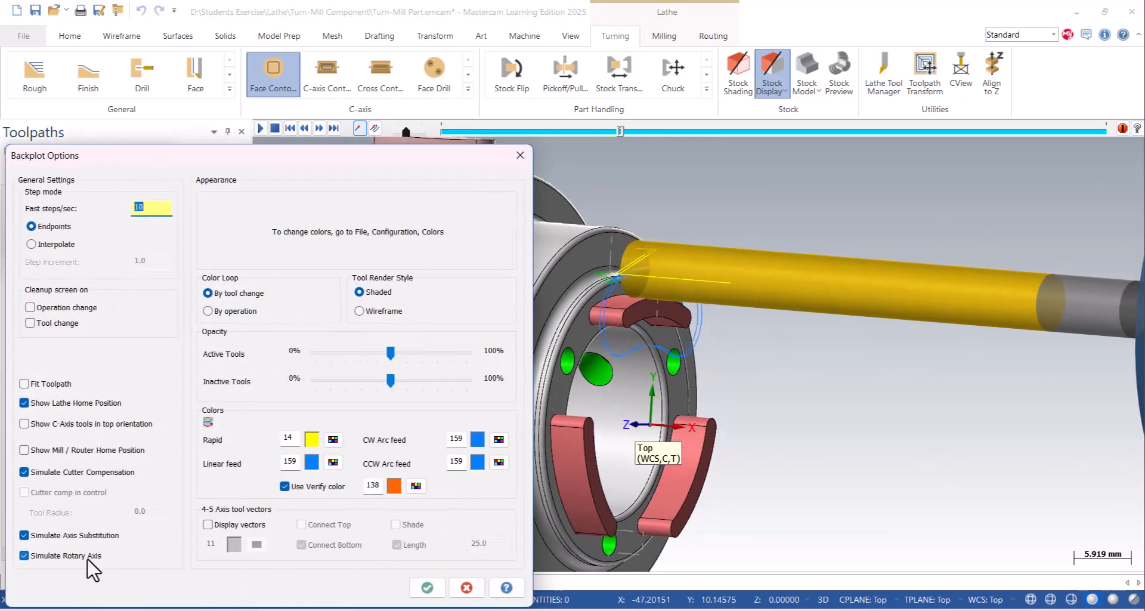
click(427, 588)
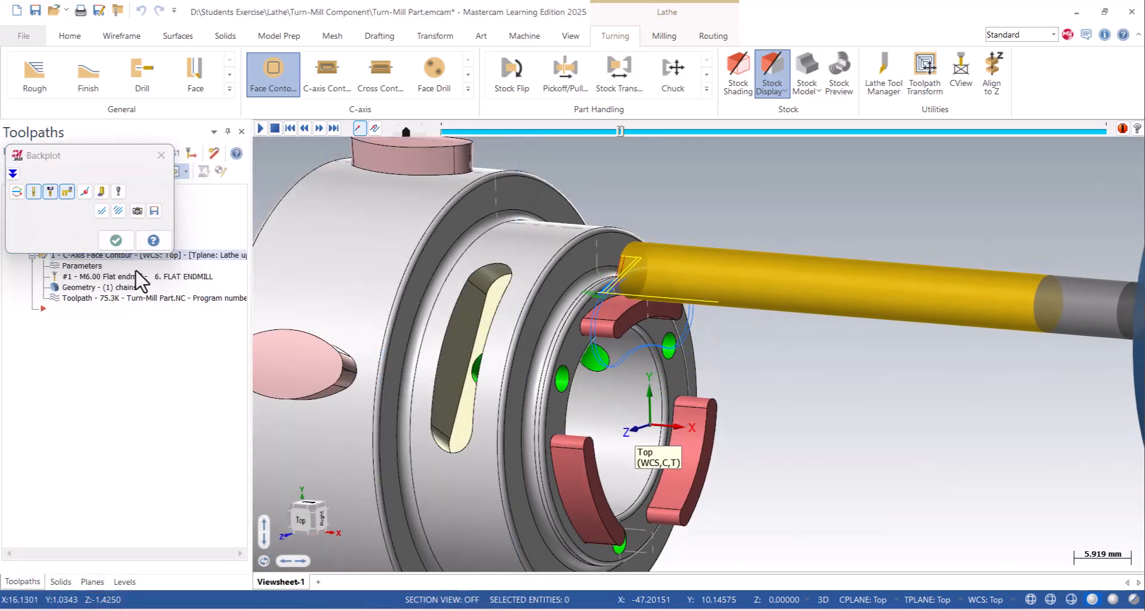
click(117, 240)
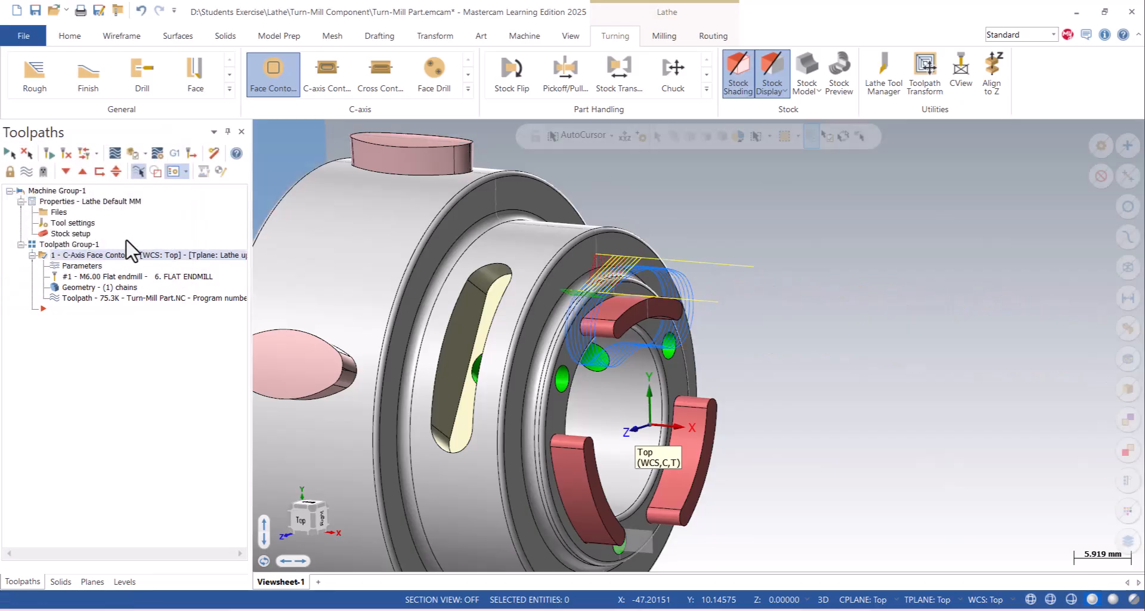
- Reopen the face contour's parameters and examine the available contour types in its cut parameters
click(84, 265)
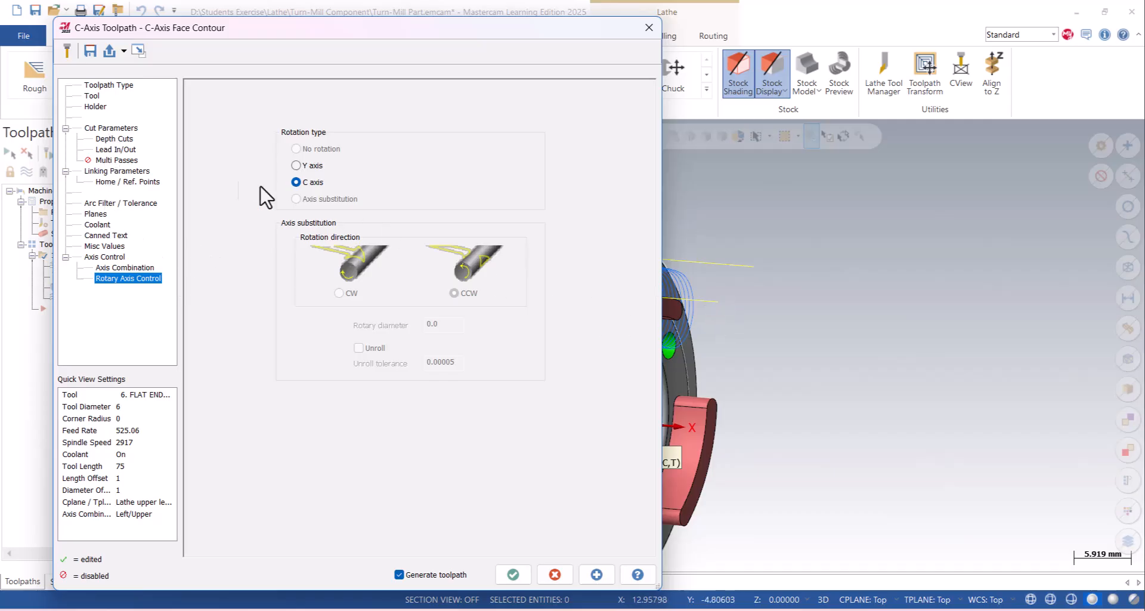
click(120, 130)
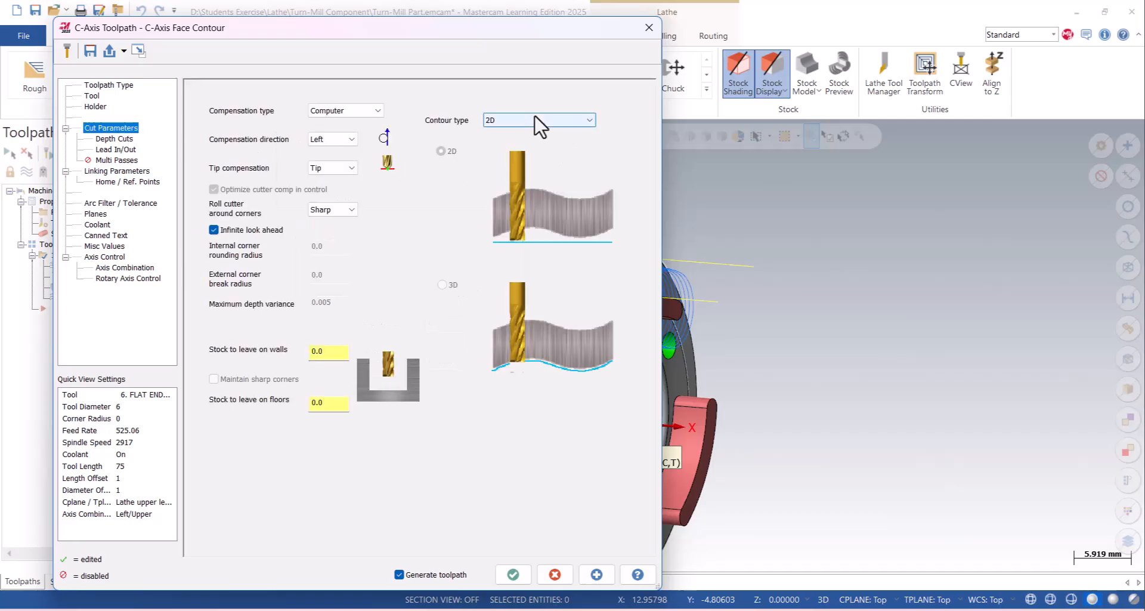
click(518, 122)
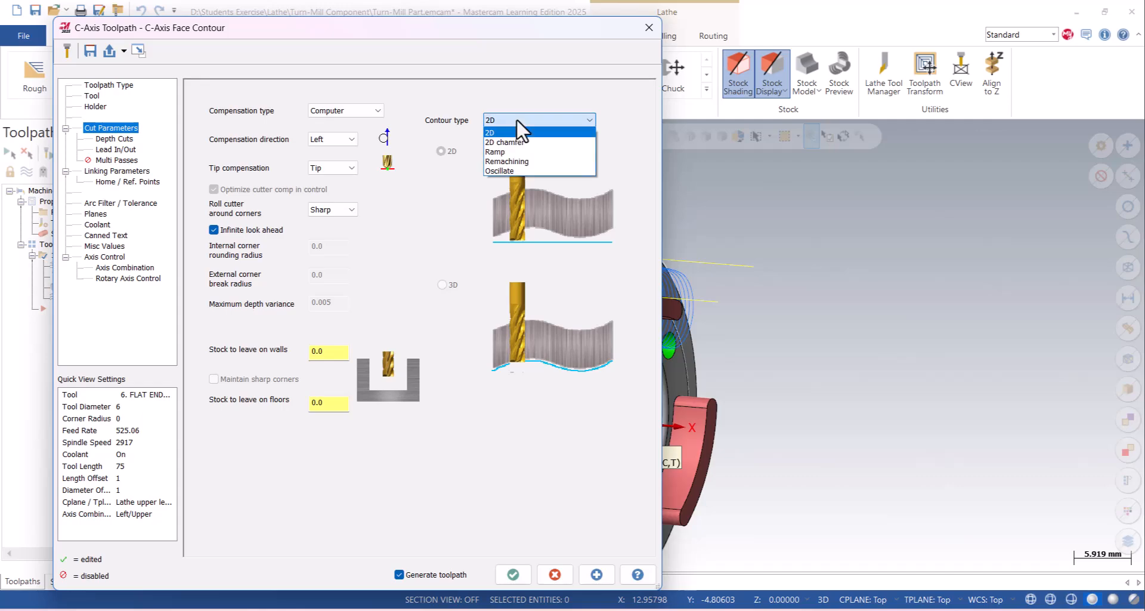
click(516, 118)
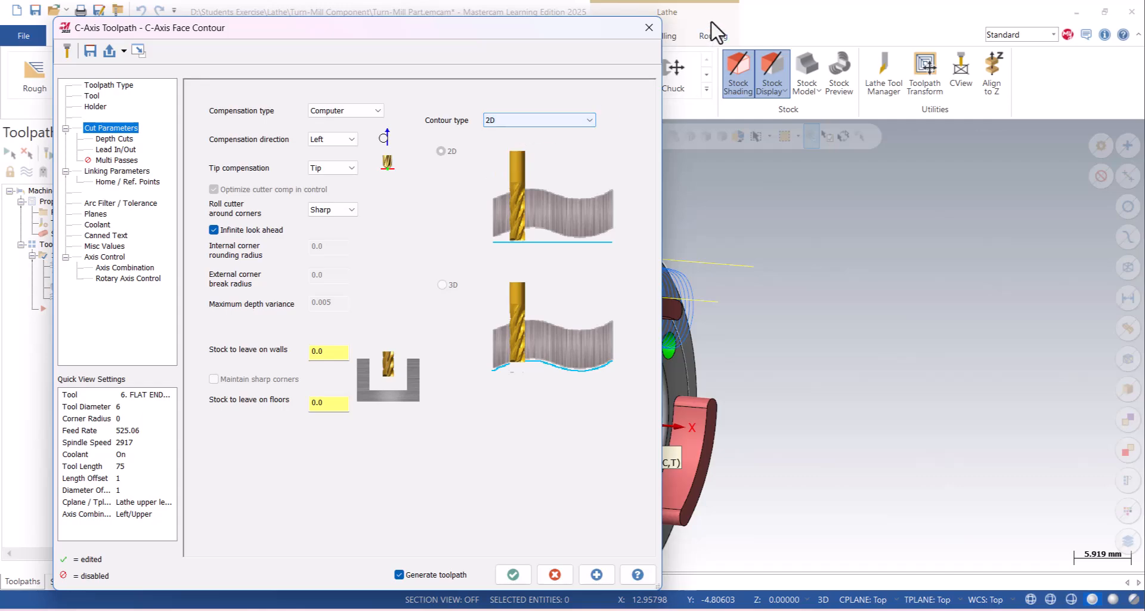
- Examine the face contour's chained geometry on the uppermost lug and close the chain manager
click(99, 85)
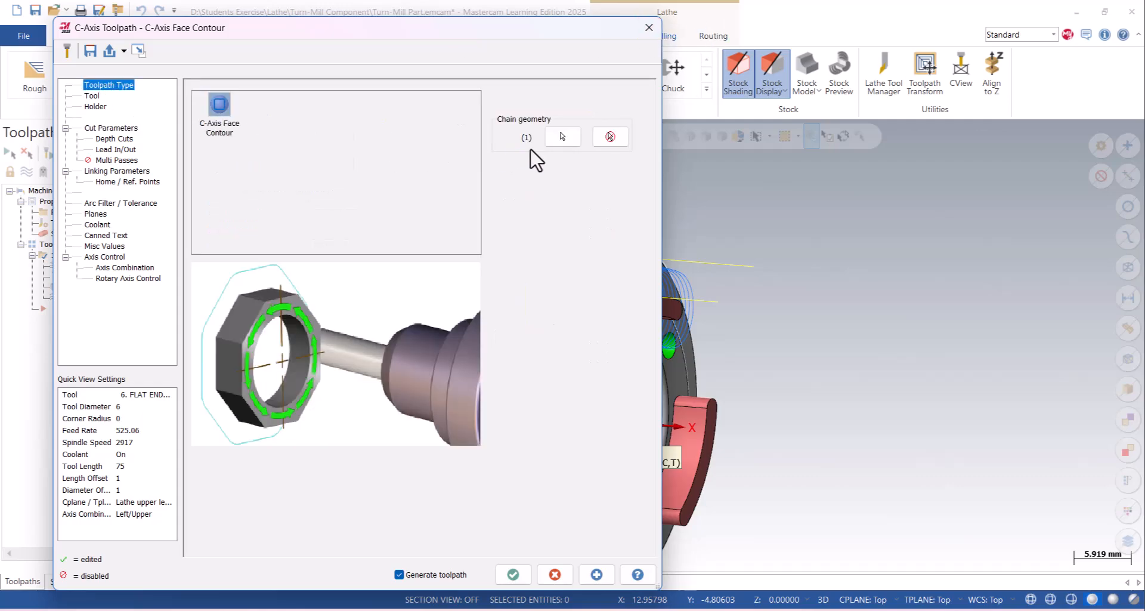
click(562, 140)
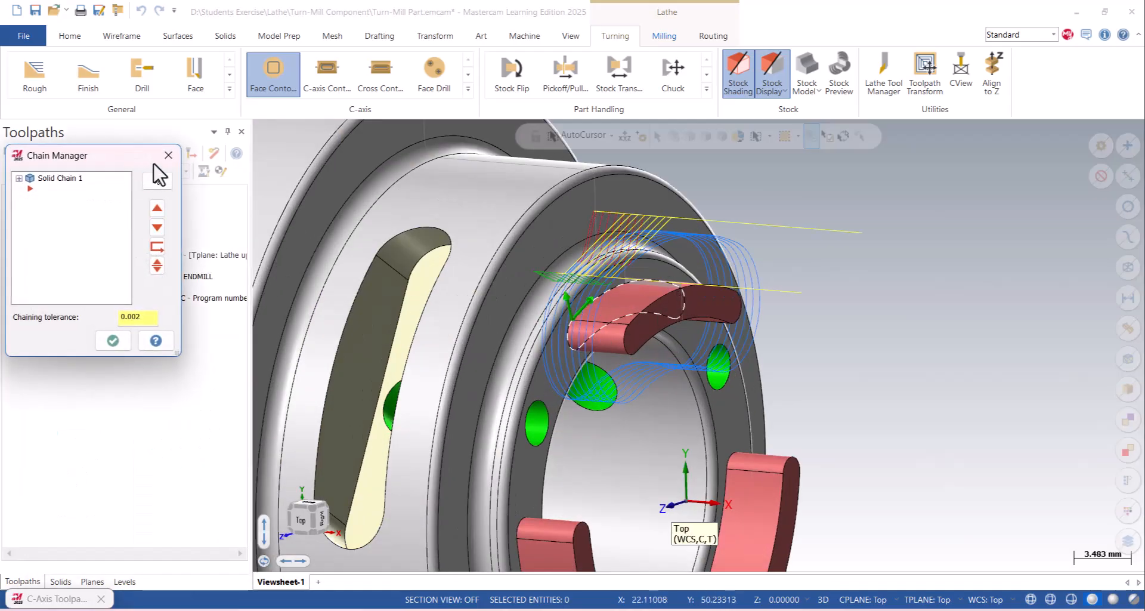
click(168, 155)
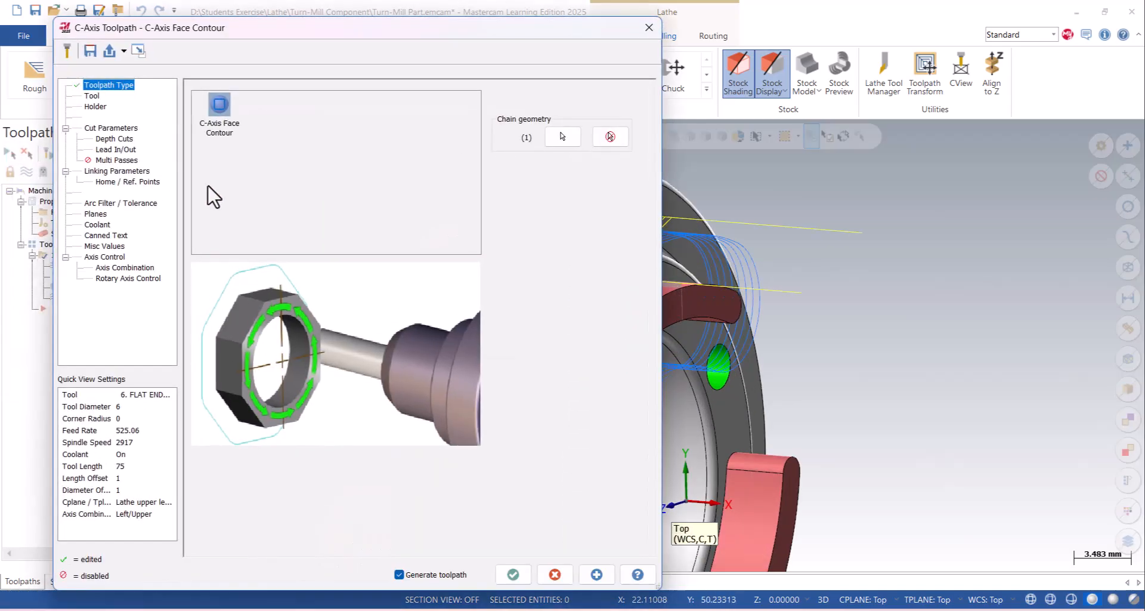
- Change the contour type to Ramp with depth-based ramp motion, a ramp depth of 0.5 and a pass at final depth
click(128, 128)
click(536, 120)
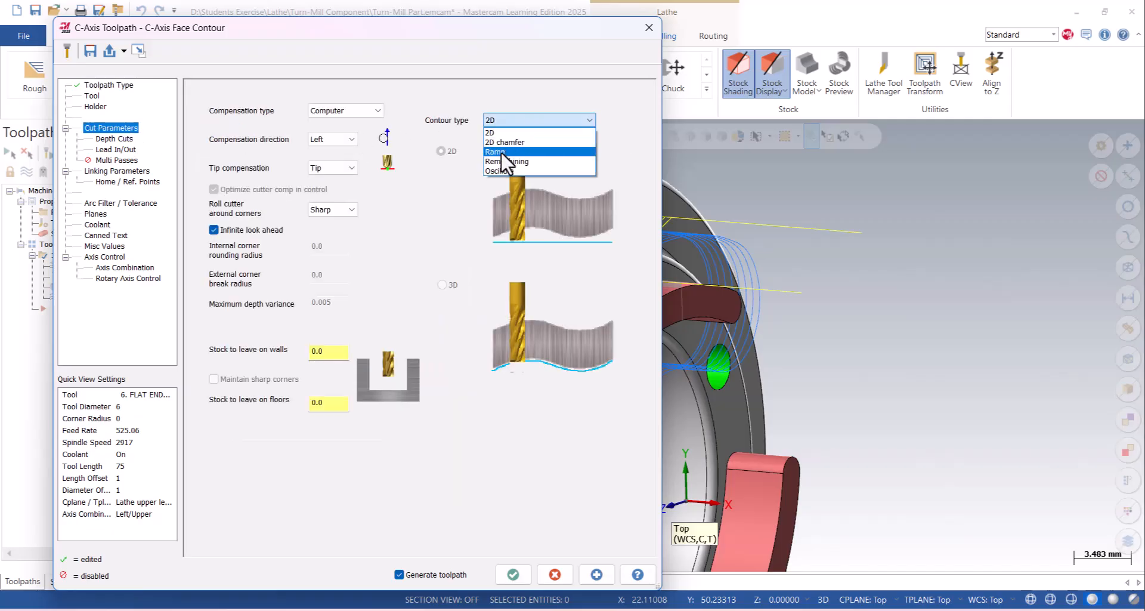
click(504, 152)
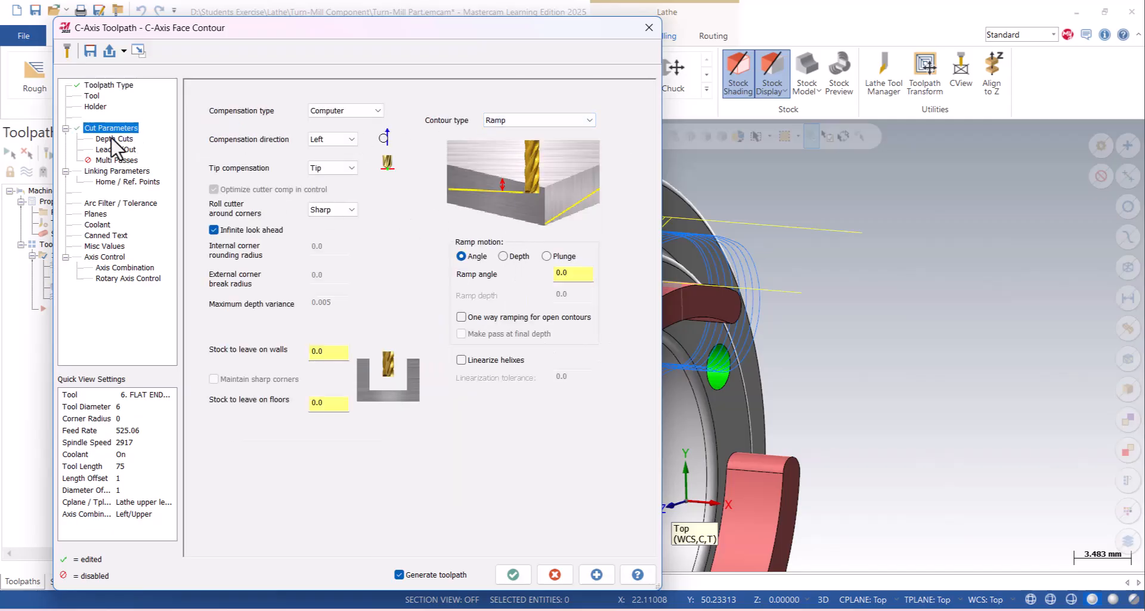
click(503, 255)
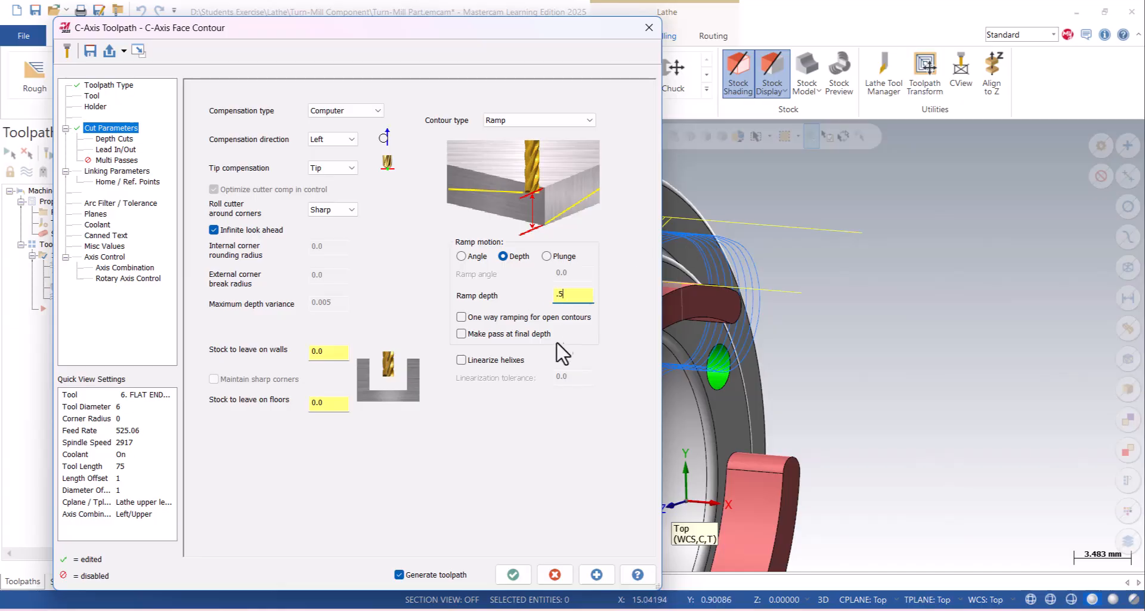
click(480, 335)
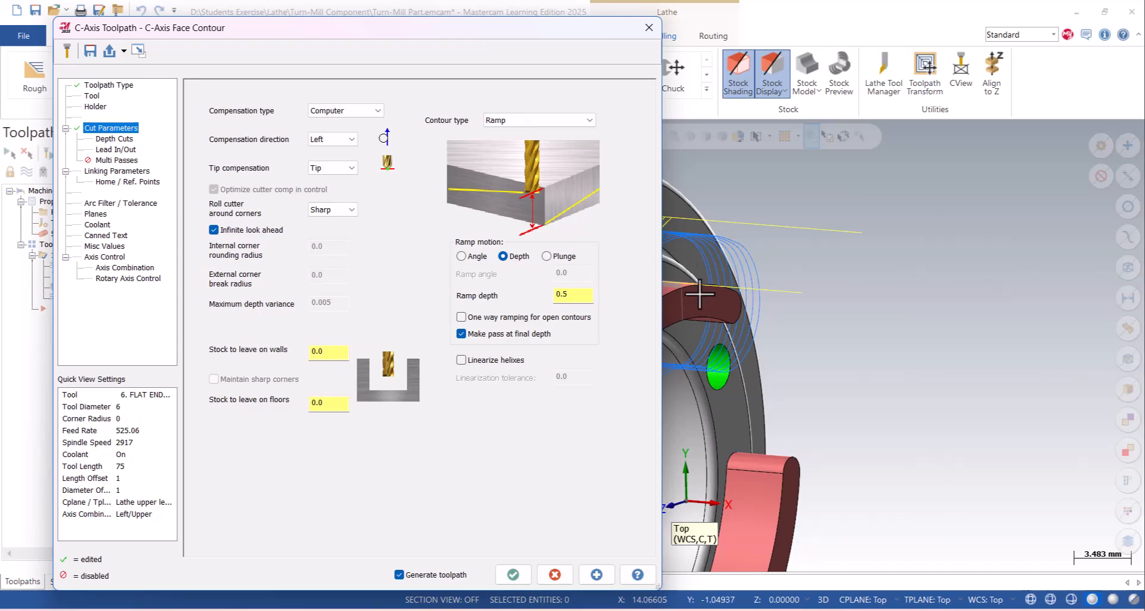
- Accept the ramp contour settings and generate the updated face contour toolpath around the uppermost lug
click(512, 573)
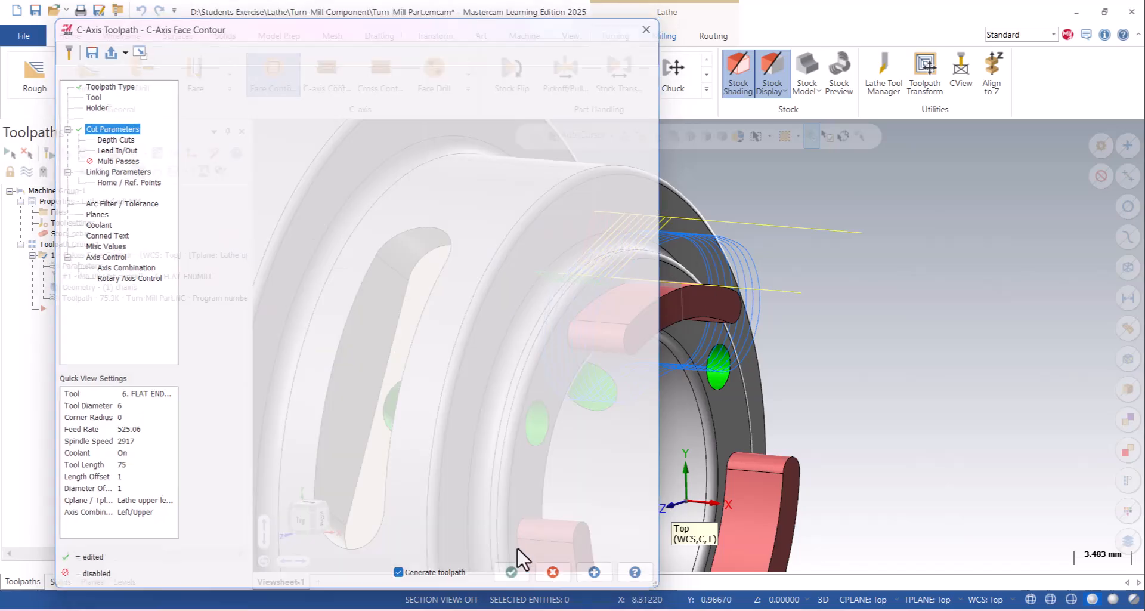
scroll(519, 274, up, 1)
scroll(528, 284, down, 7)
mouse_move(549, 313)
middle_down()
mouse_move(557, 241)
mouse_move(557, 327)
middle_up()
scroll(557, 327, down, 5)
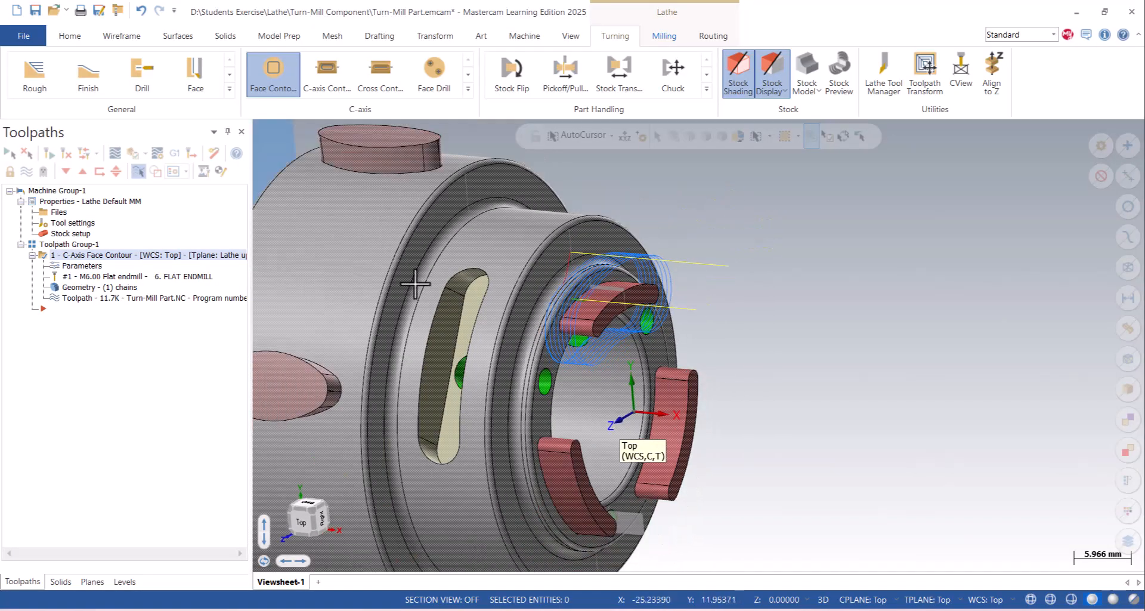
- Backplot the ramped face contour at a slightly faster playback speed and close the backplot
click(113, 154)
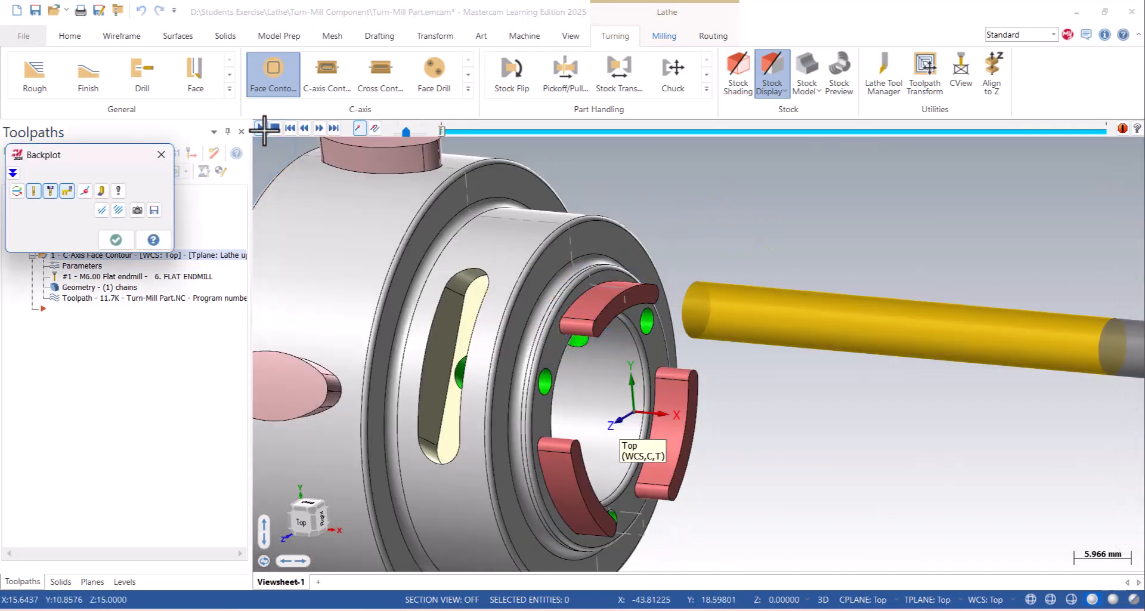
click(262, 128)
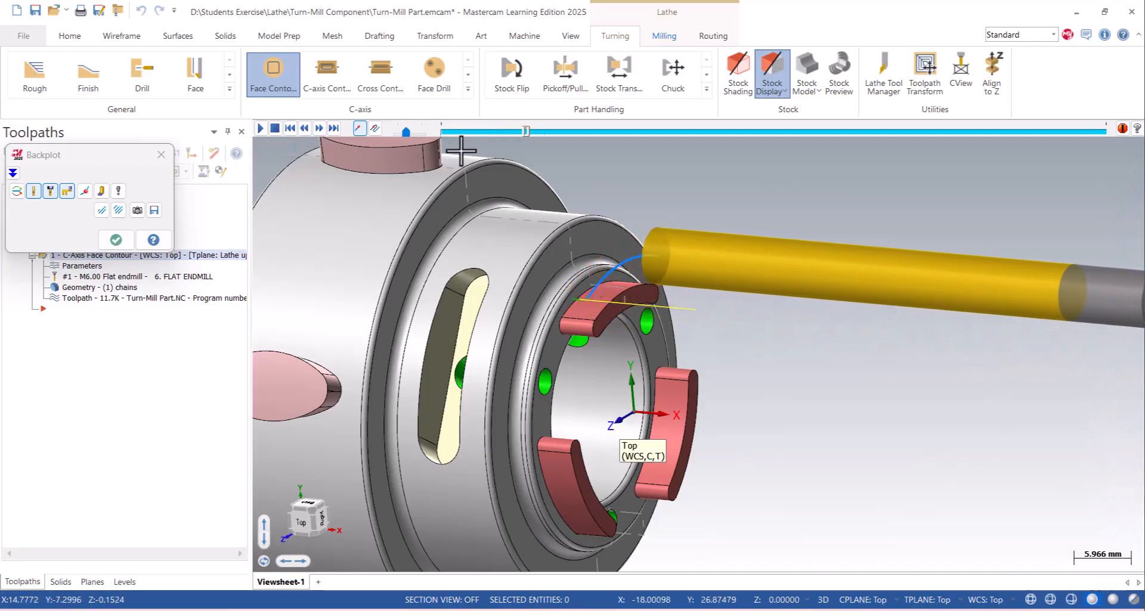
drag(407, 132, 418, 137)
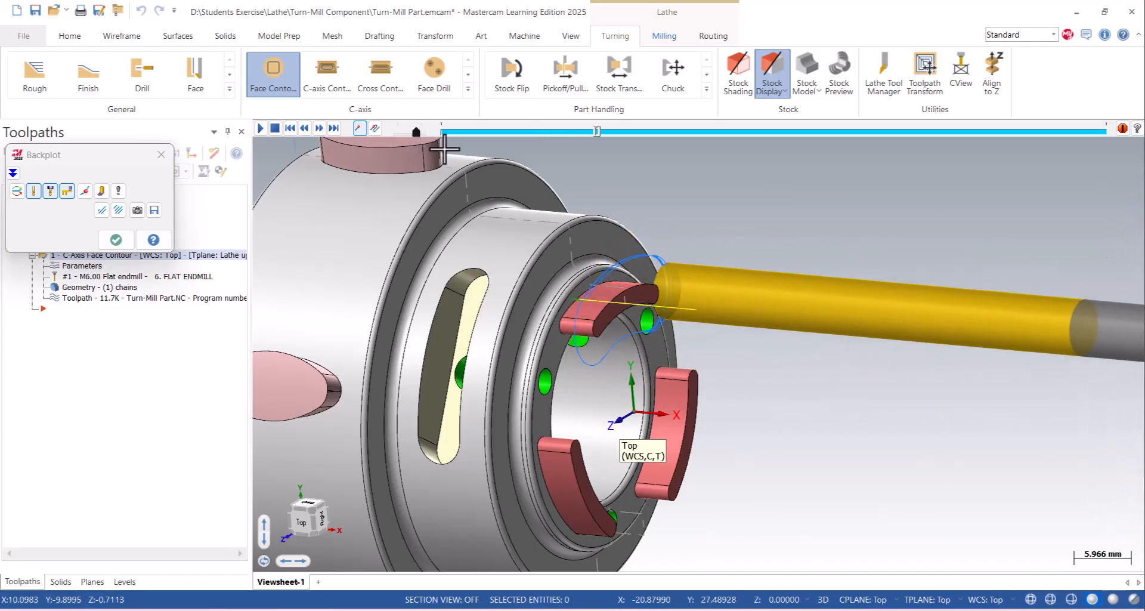
scroll(507, 218, down, 2)
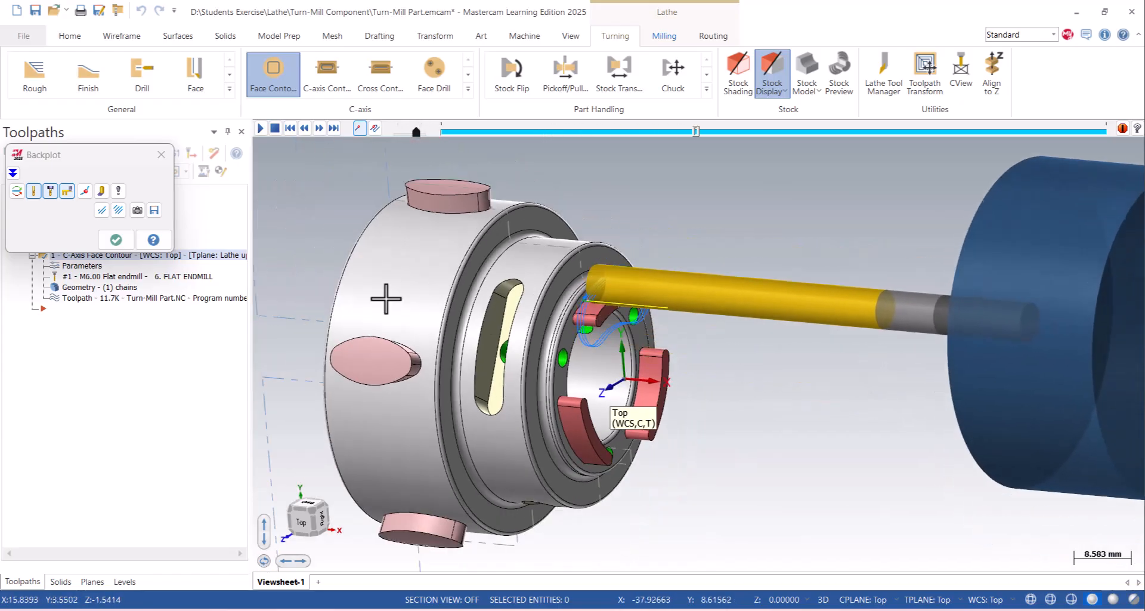
click(161, 154)
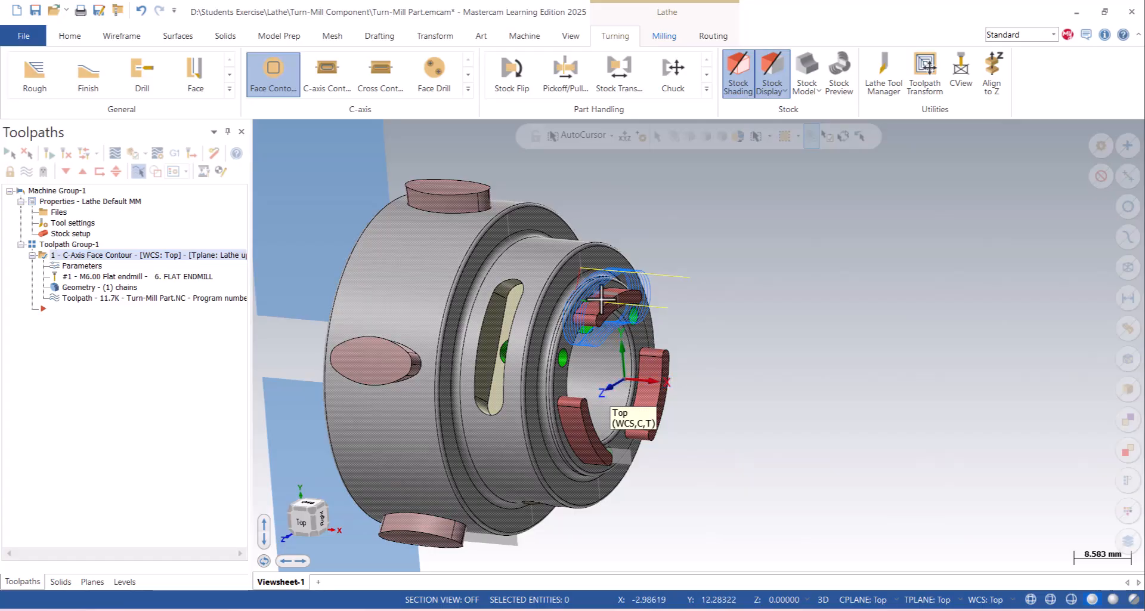
- Add the front-face loop of the lower lug on the +X side to the face contour's chains, with its chaining direction reversed
click(88, 288)
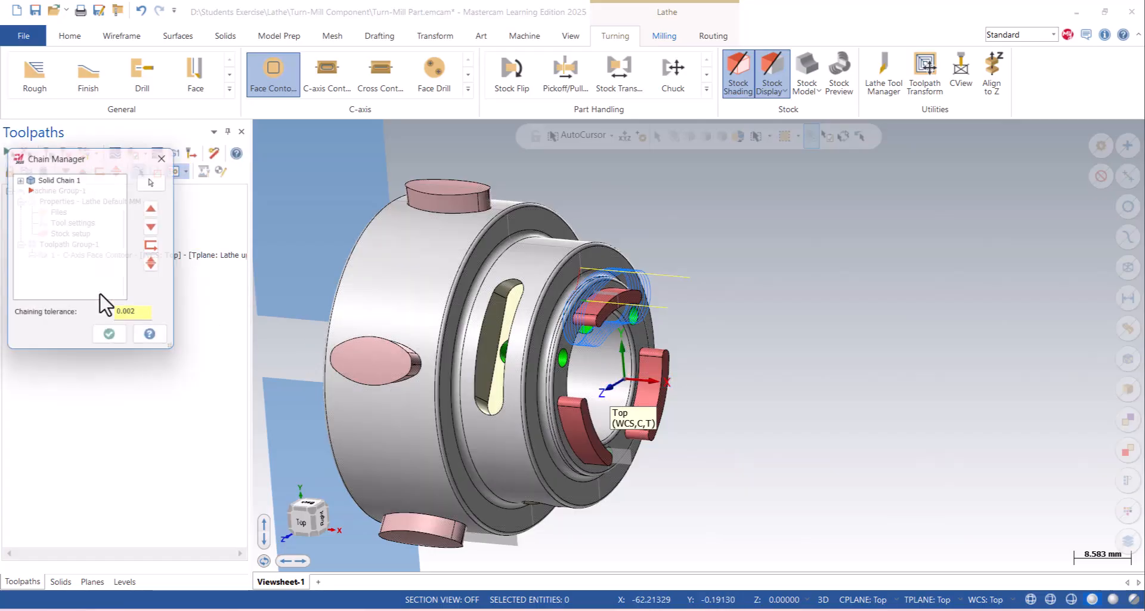
scroll(440, 245, down, 2)
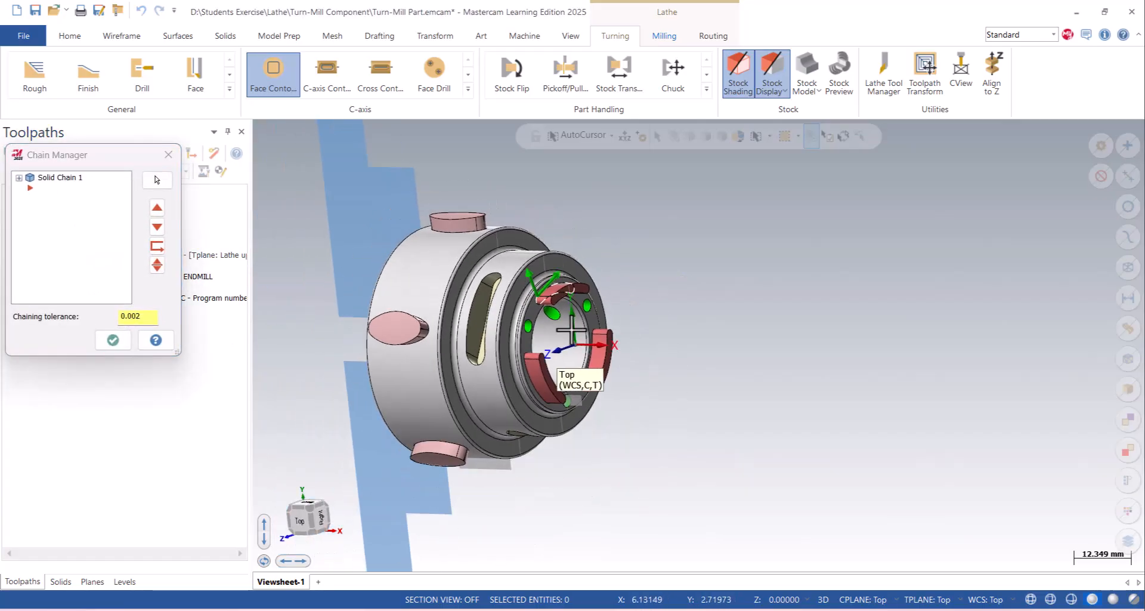
middle_drag(552, 352, 511, 300)
scroll(511, 300, up, 2)
right_click(77, 216)
click(88, 229)
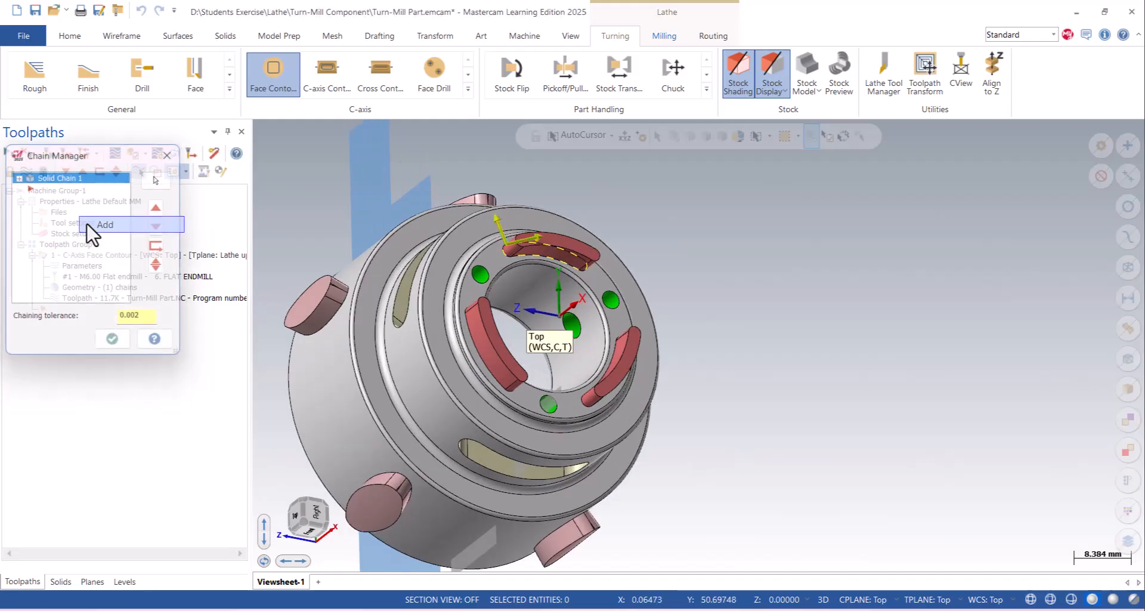
scroll(625, 387, up, 1)
middle_drag(625, 387, 638, 373)
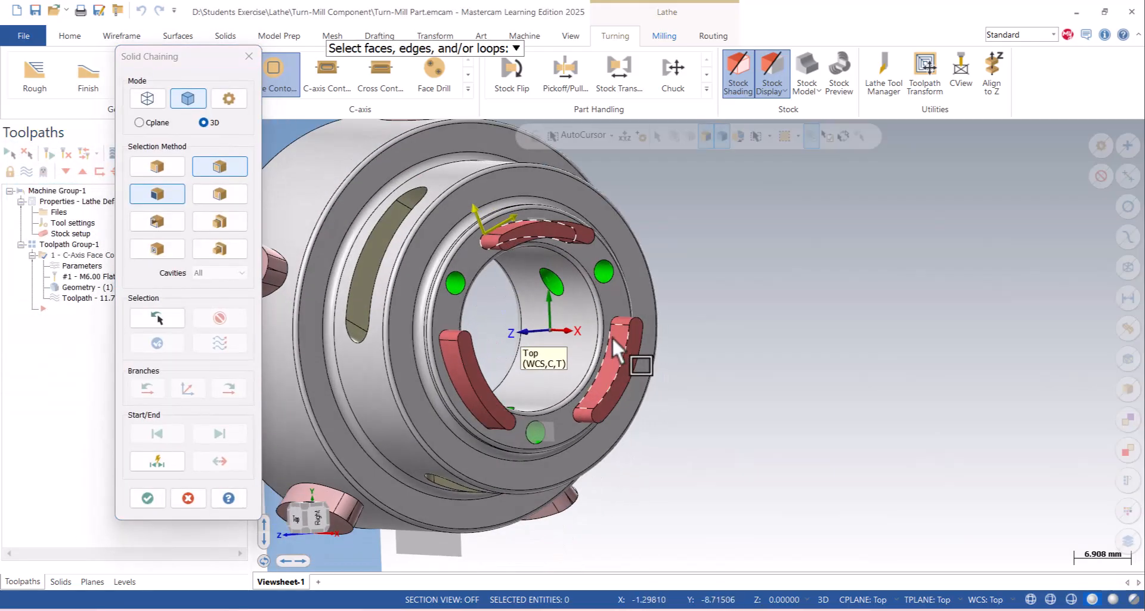
scroll(611, 334, up, 2)
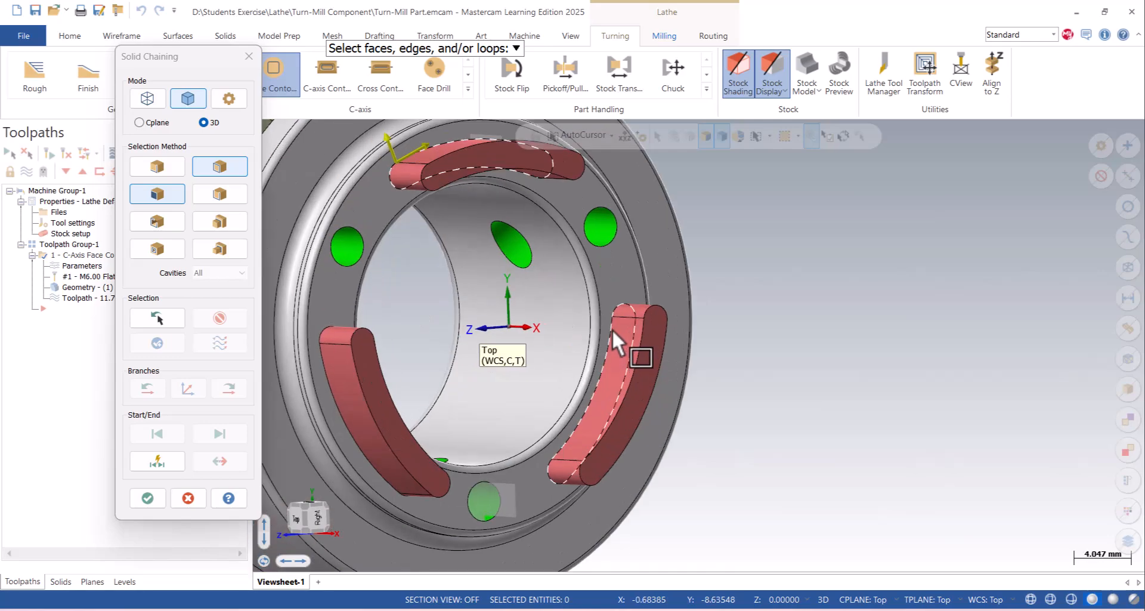
click(612, 328)
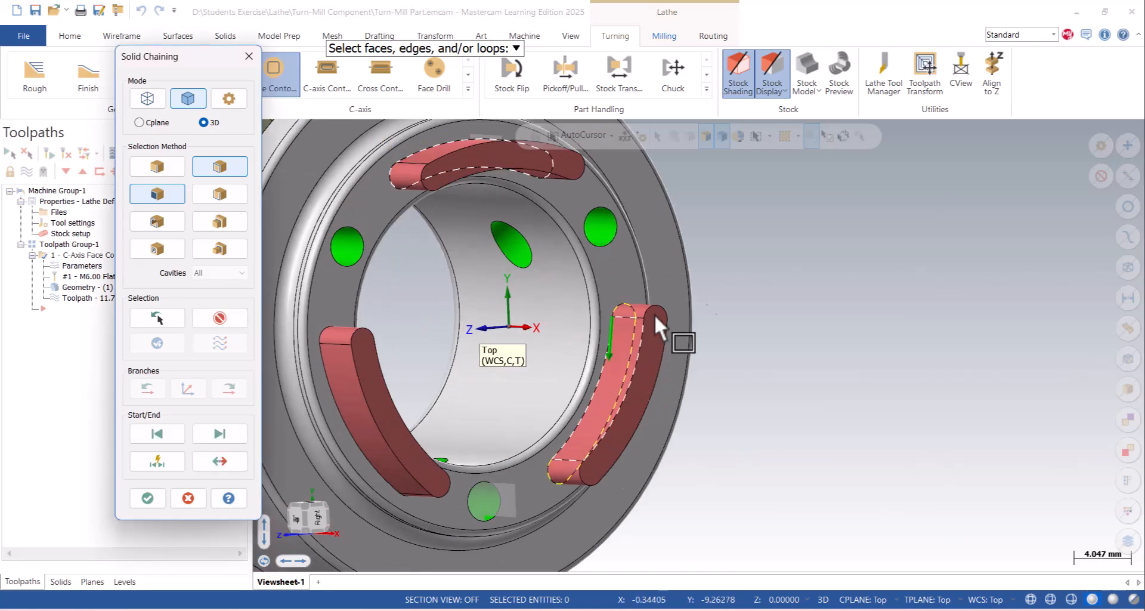
click(214, 462)
- Chain the remaining lug's front-face loop, accept the added geometry and regenerate the face contour toolpath
scroll(679, 328, down, 2)
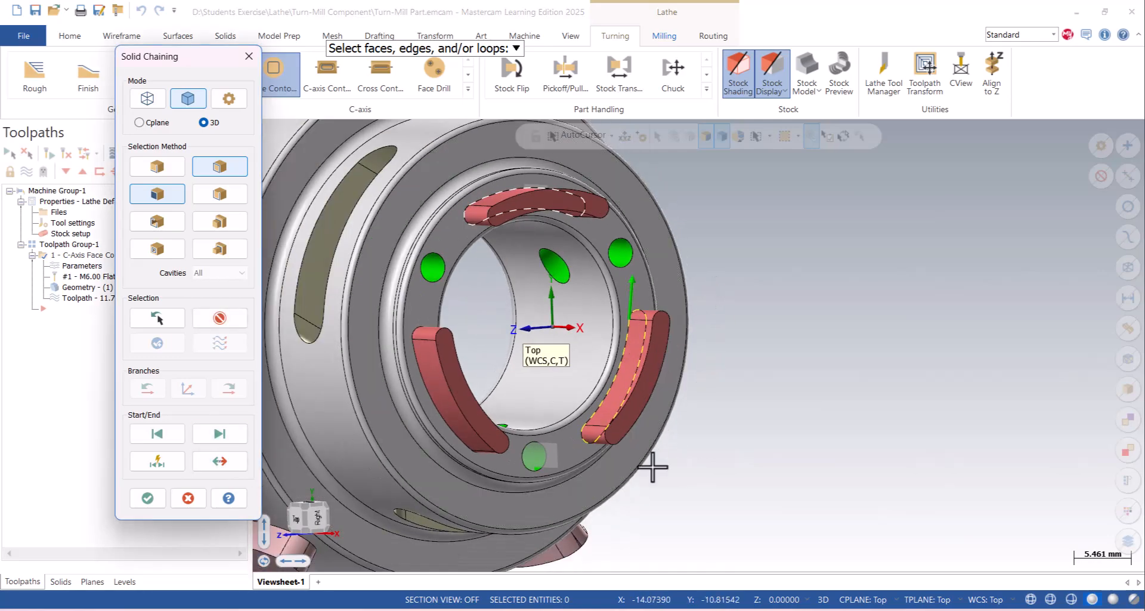
click(453, 434)
click(140, 500)
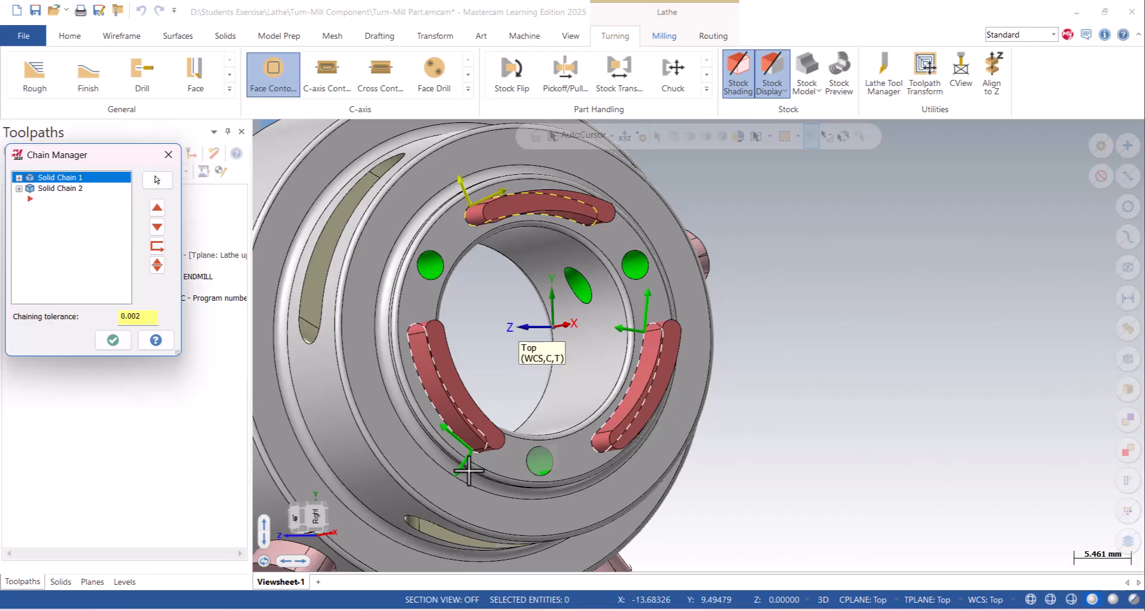
click(113, 340)
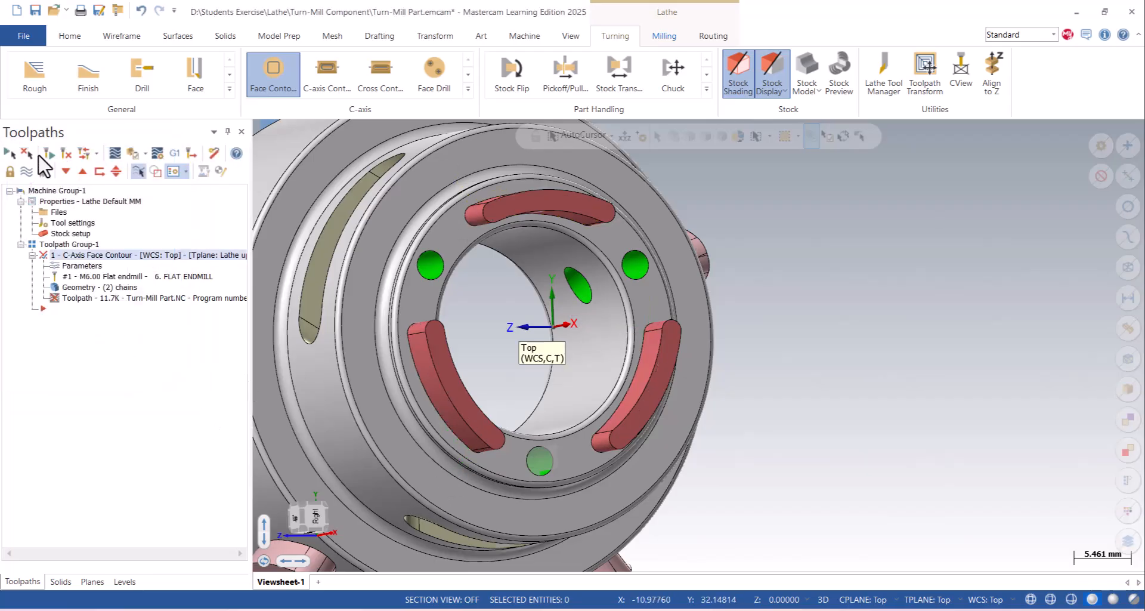
click(46, 152)
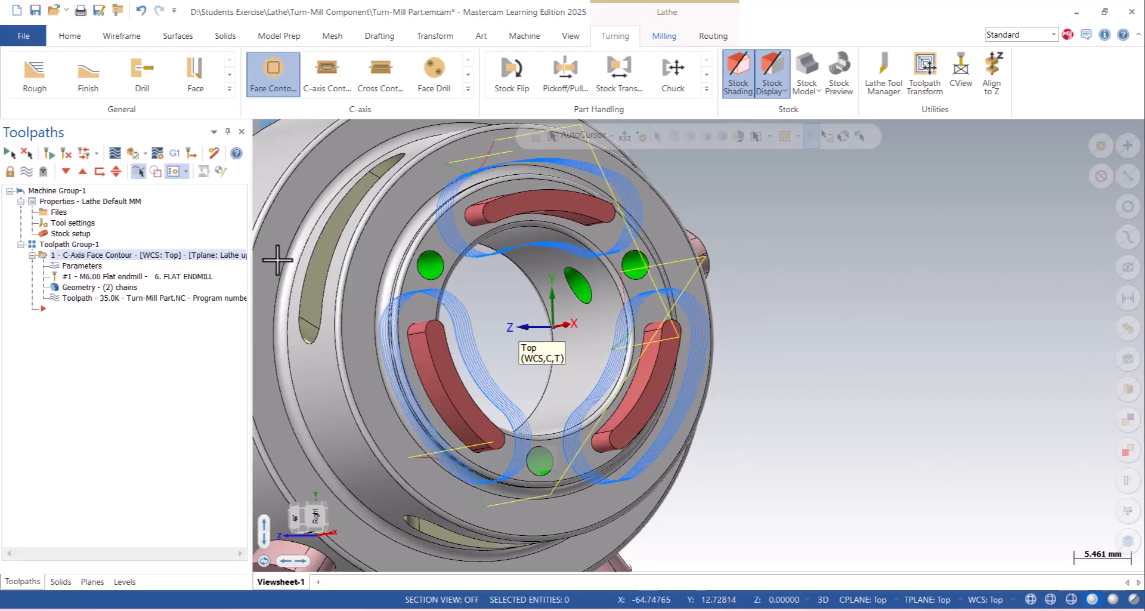
- Open the face contour operation in the Mastercam Simulator's Verify mode with the window maximized
scroll(611, 384, down, 3)
middle_drag(615, 384, 690, 412)
scroll(634, 402, down, 3)
right_click(695, 281)
click(743, 367)
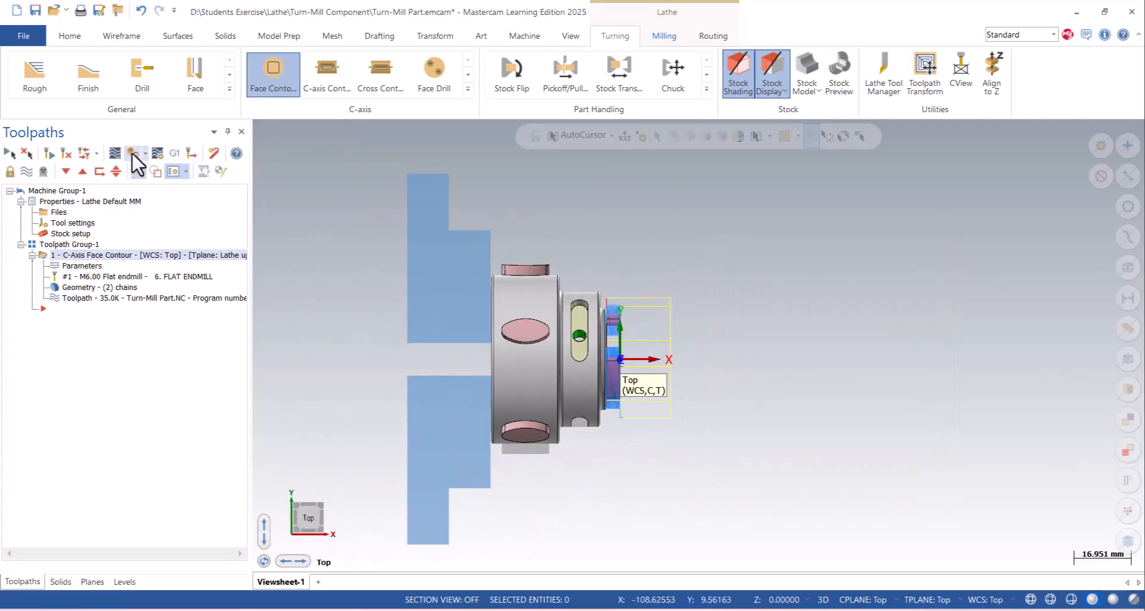
click(132, 153)
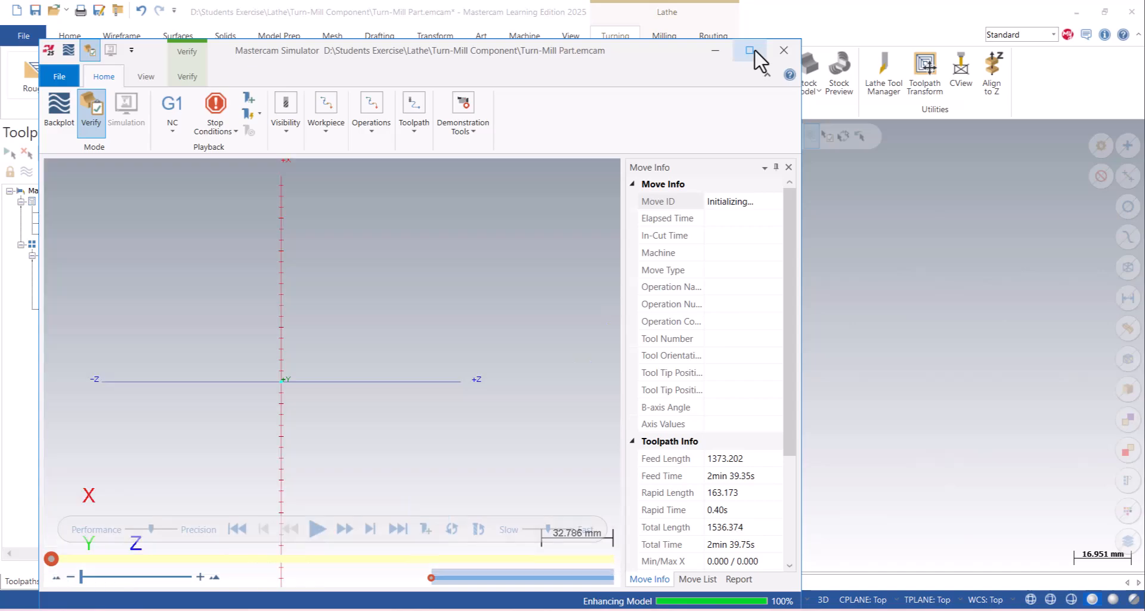
click(754, 49)
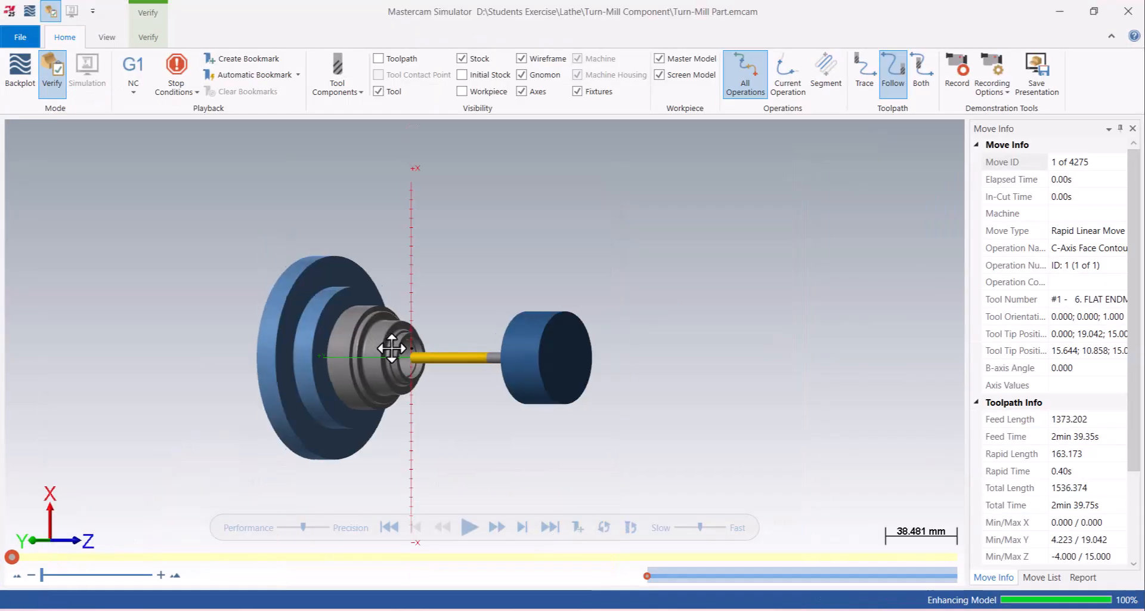
- Hide the milling tool holder and the axes in the simulation
click(351, 92)
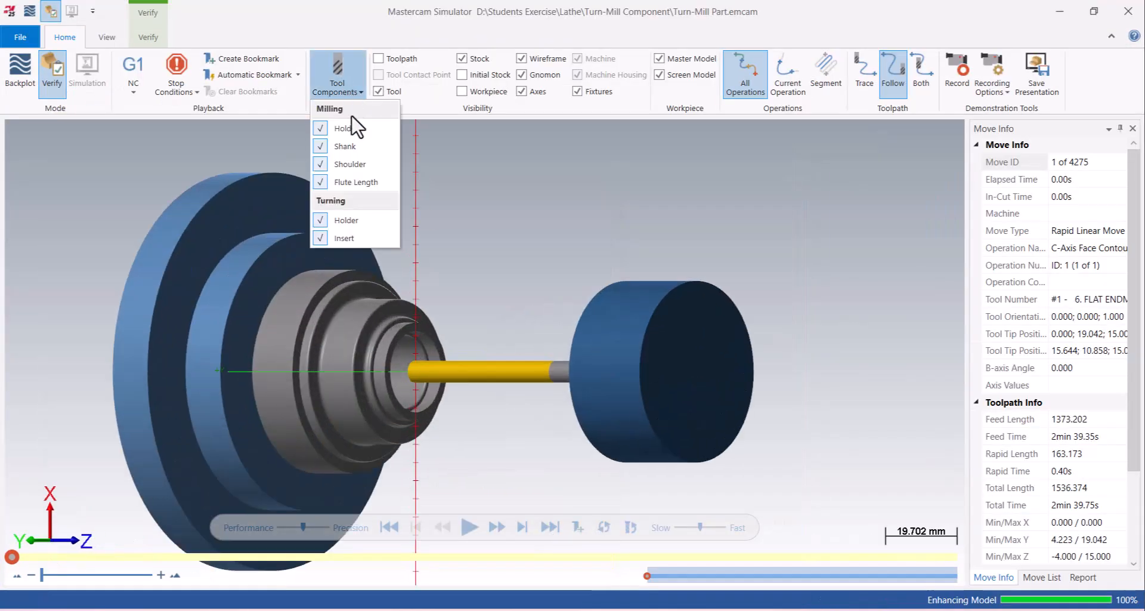
click(349, 129)
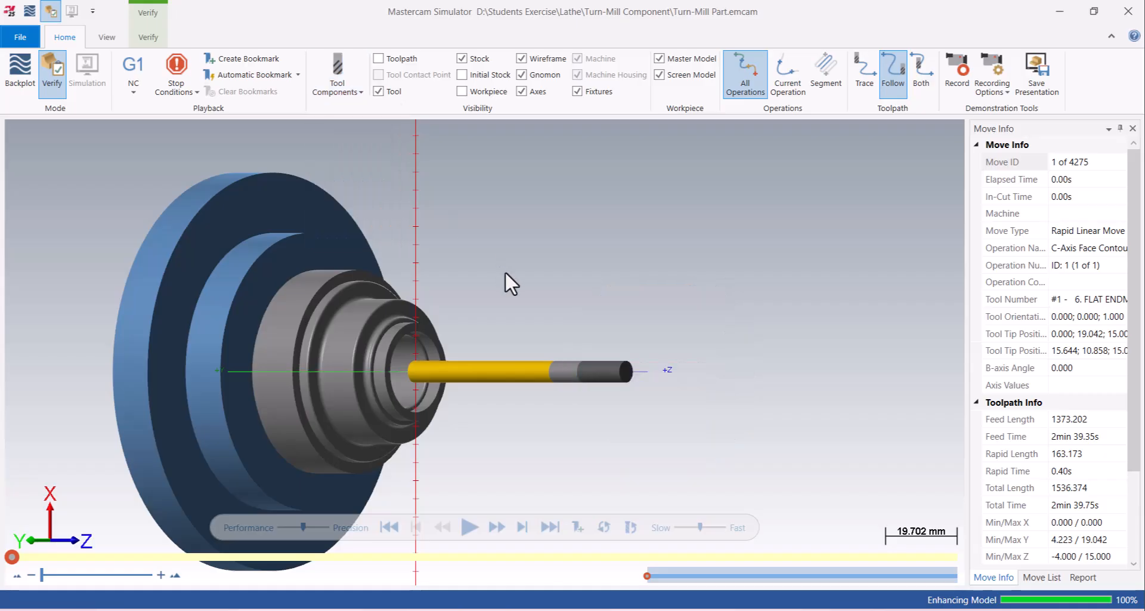
click(522, 92)
- Play the material-removal simulation of all three lugs at slow speed, gradually increasing the playback speed
scroll(511, 341, up, 1)
click(678, 527)
click(469, 527)
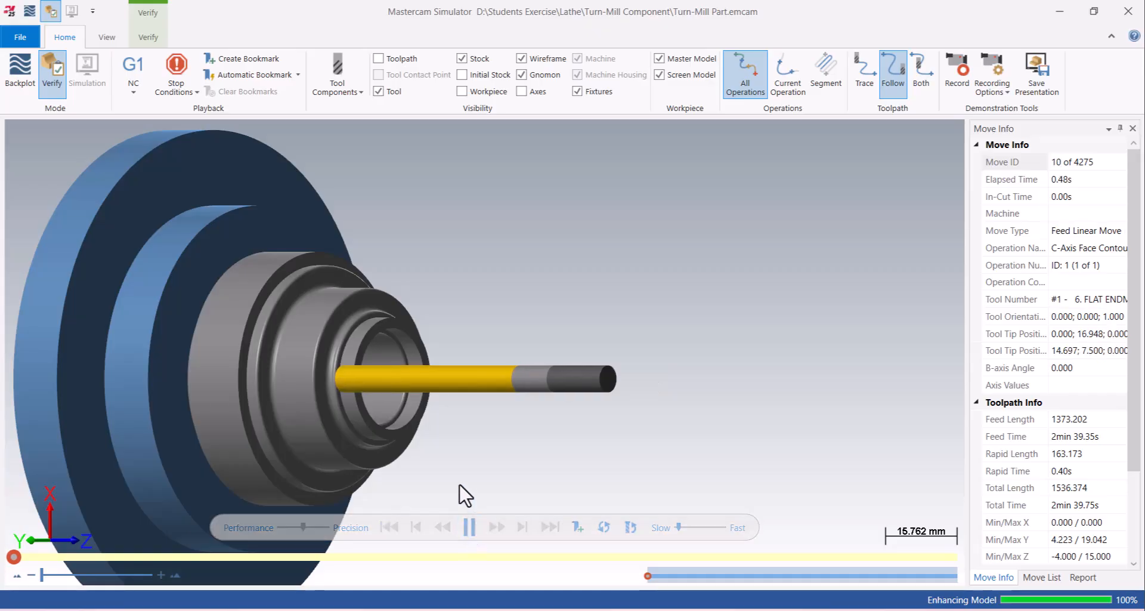
scroll(379, 386, up, 1)
scroll(379, 384, up, 1)
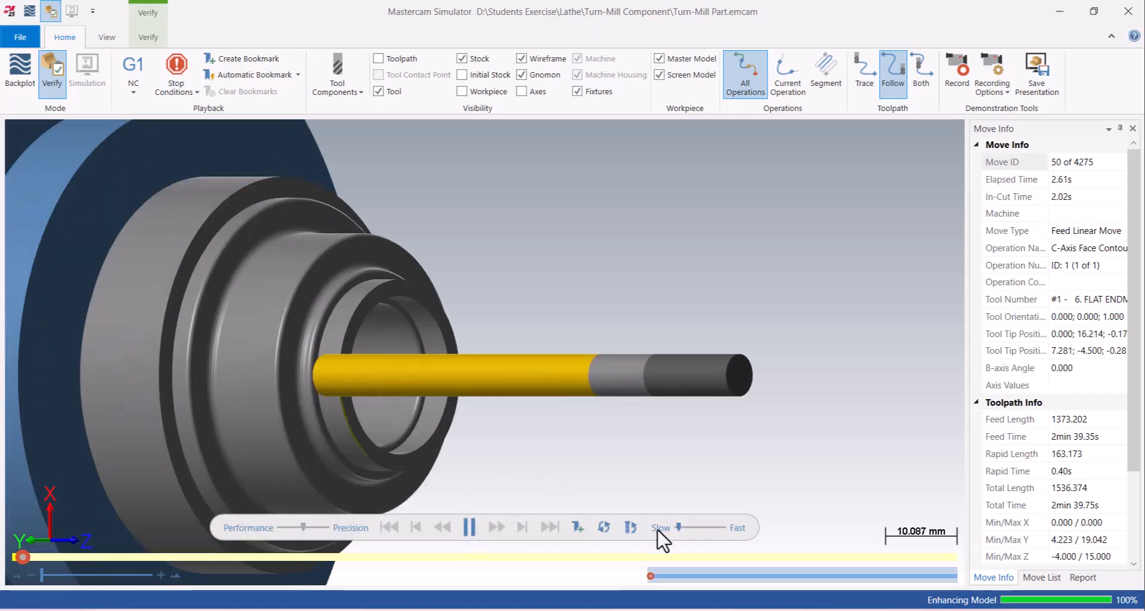
click(683, 527)
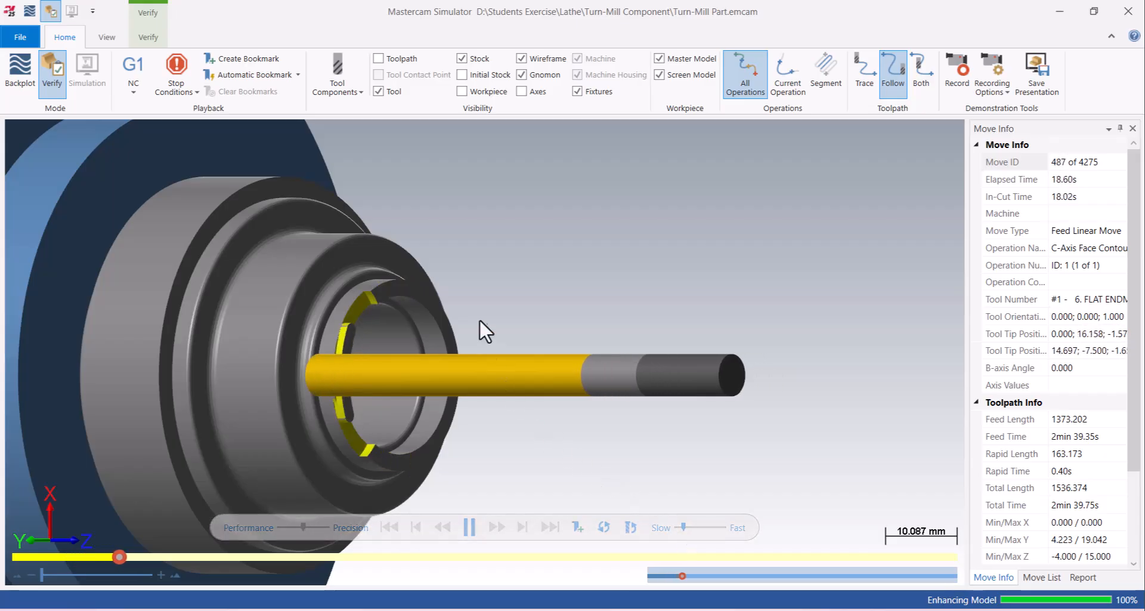
scroll(480, 339, down, 2)
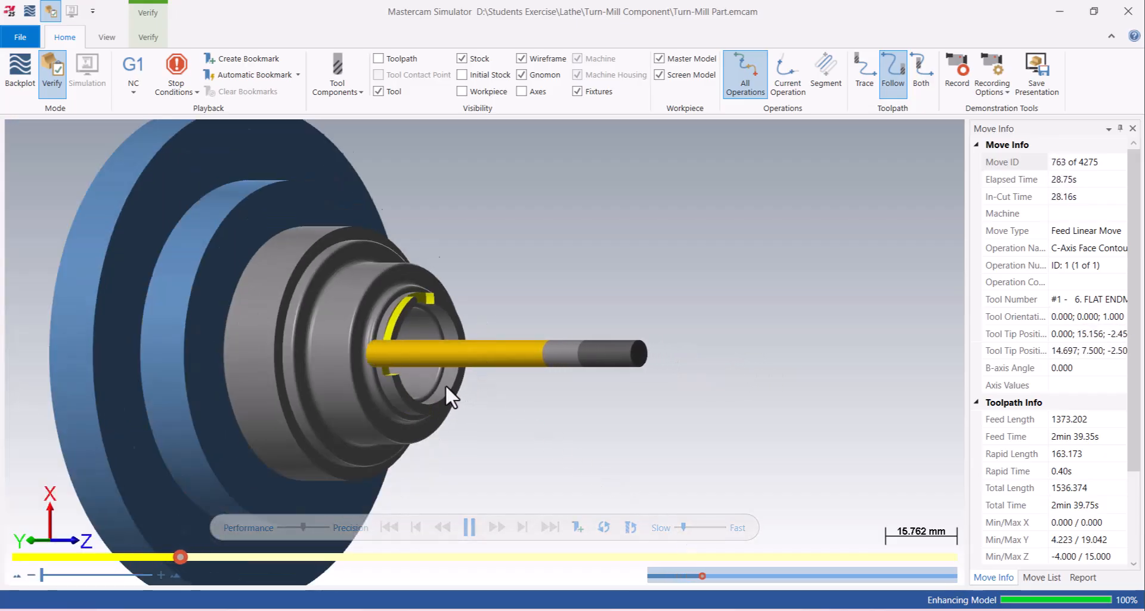
scroll(445, 384, up, 1)
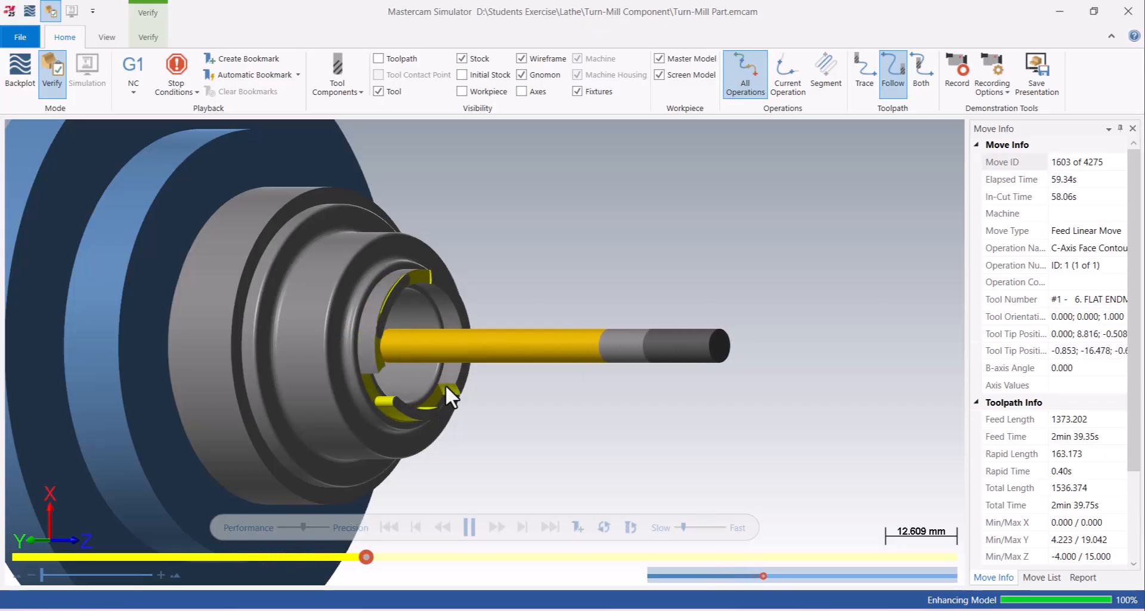
click(688, 527)
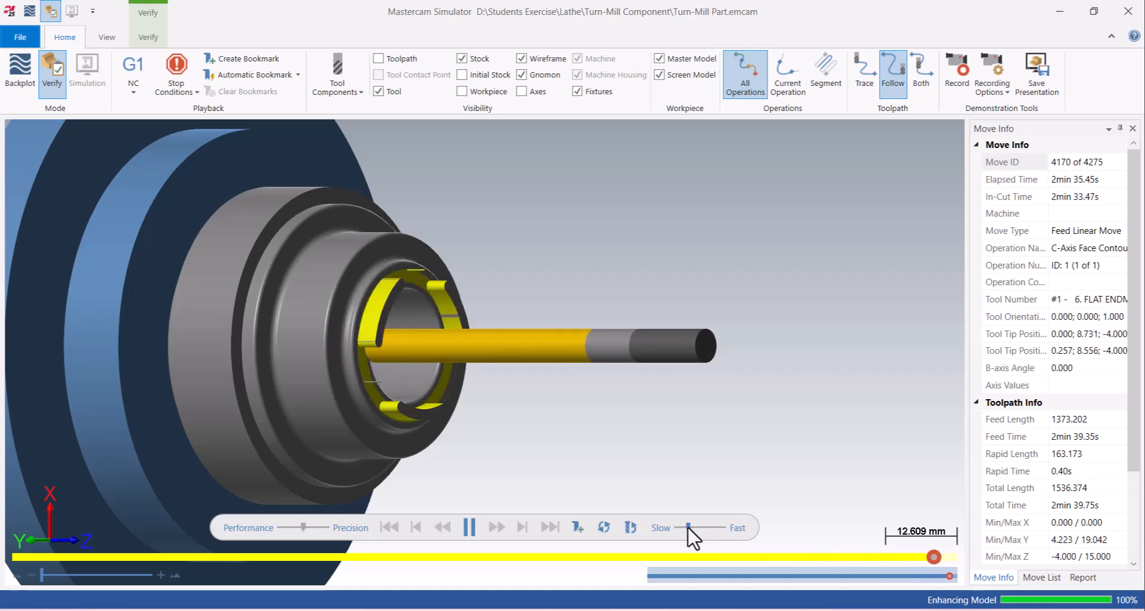
- Examine the machined lugs up close for leftover material and close the simulator
scroll(426, 298, up, 4)
middle_drag(414, 263, 355, 242)
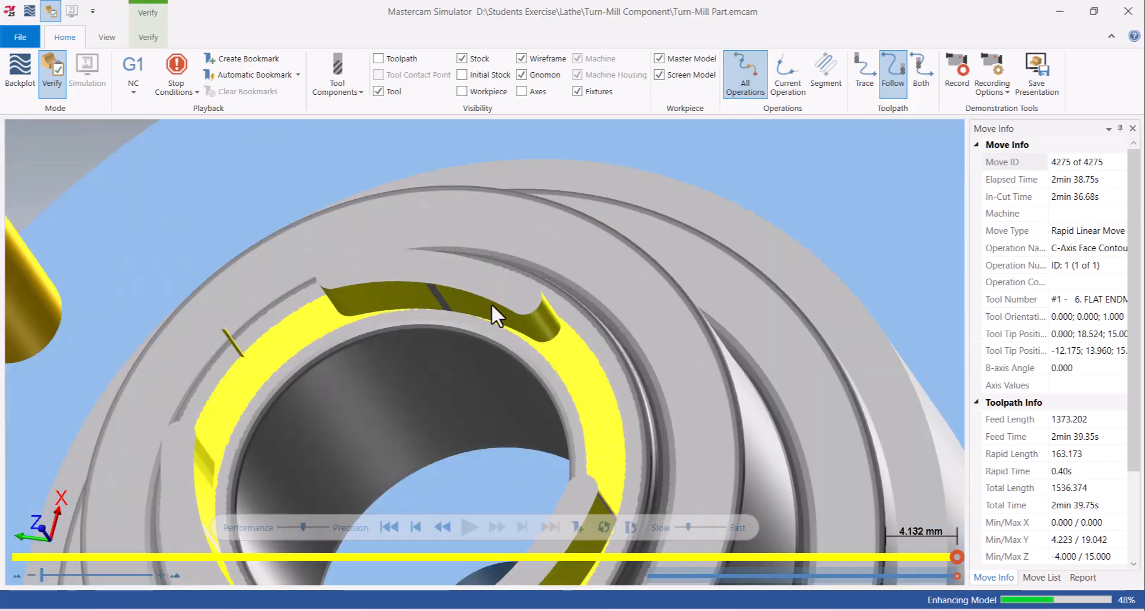
scroll(491, 312, up, 5)
middle_drag(491, 312, 455, 294)
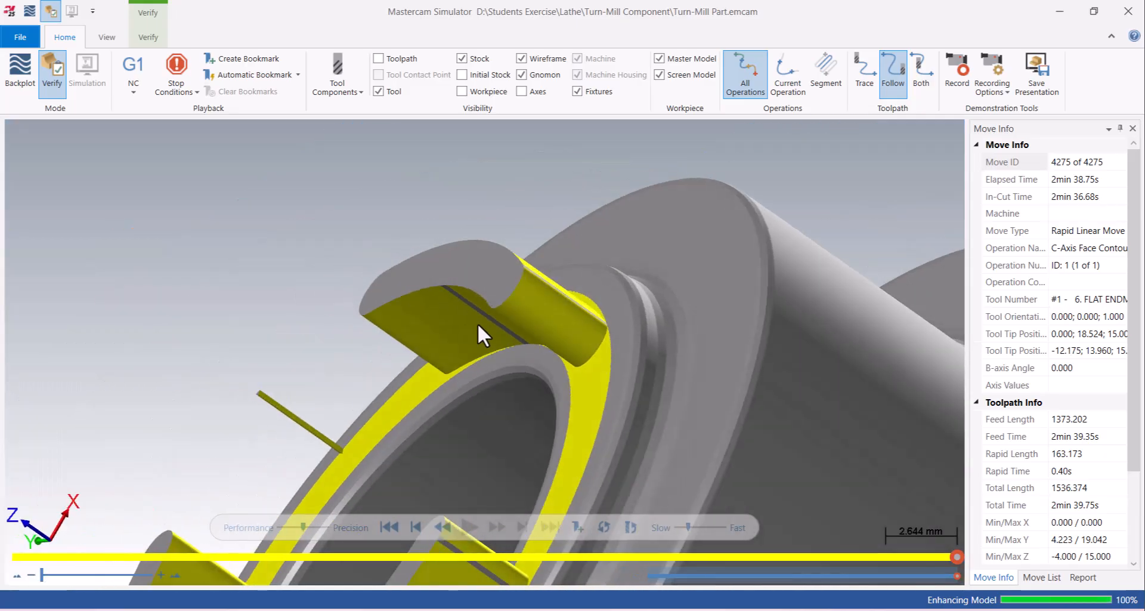
scroll(498, 340, down, 1)
middle_drag(498, 340, 540, 358)
scroll(492, 320, down, 2)
scroll(489, 328, down, 2)
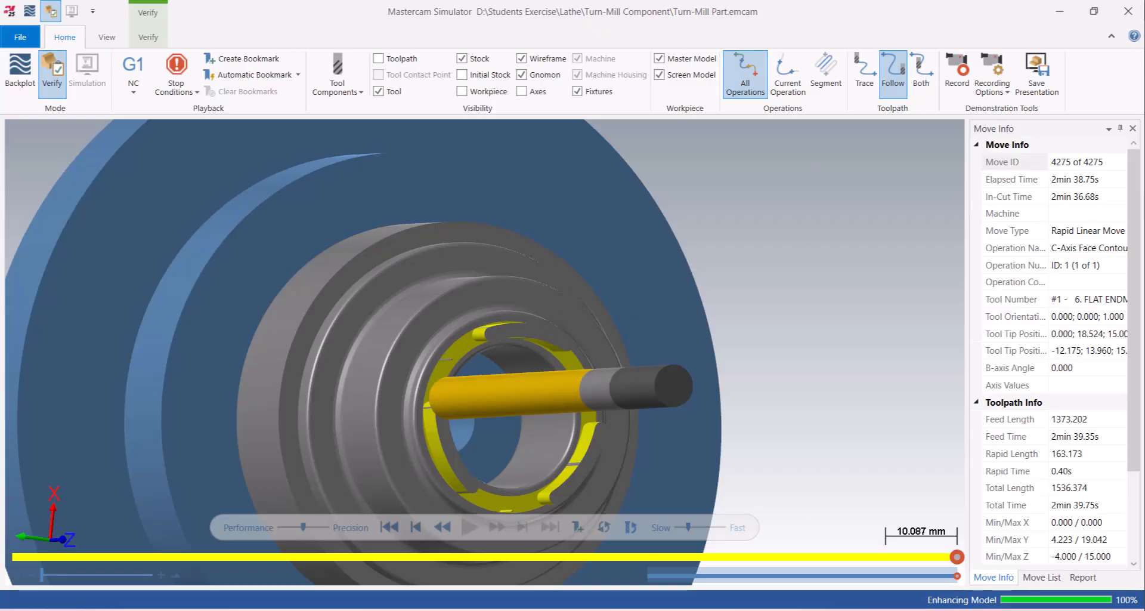
click(1128, 11)
- Examine the part's front face, checking the small holes and the contour toolpath around the three lugs
right_click(404, 231)
click(453, 316)
middle_drag(628, 329, 602, 306)
scroll(603, 307, up, 3)
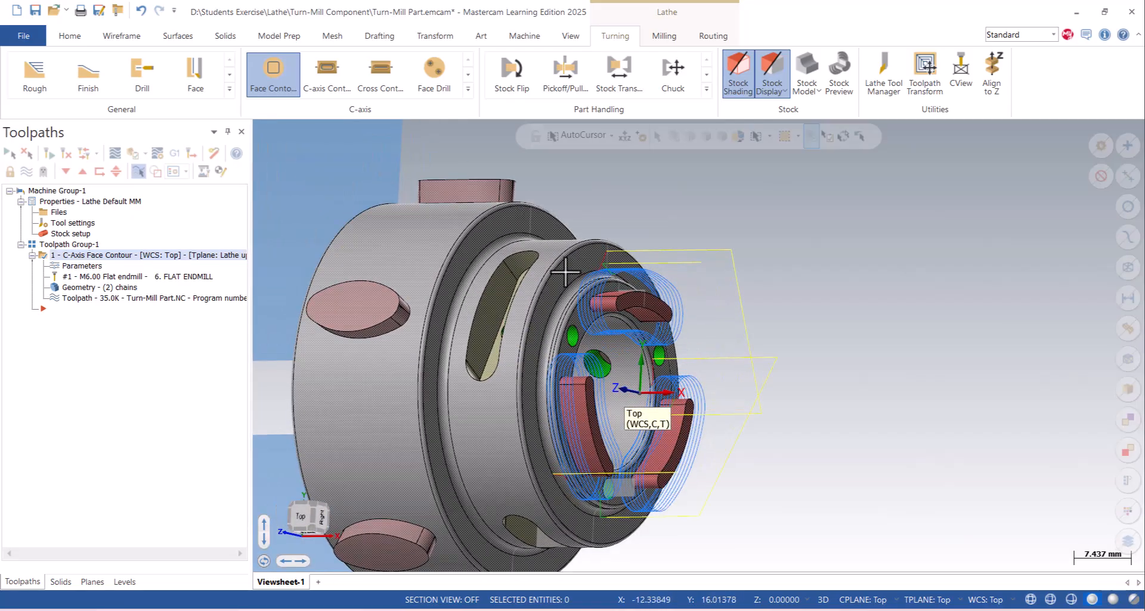
scroll(542, 263, down, 5)
scroll(536, 260, up, 4)
scroll(533, 258, down, 2)
scroll(540, 269, up, 2)
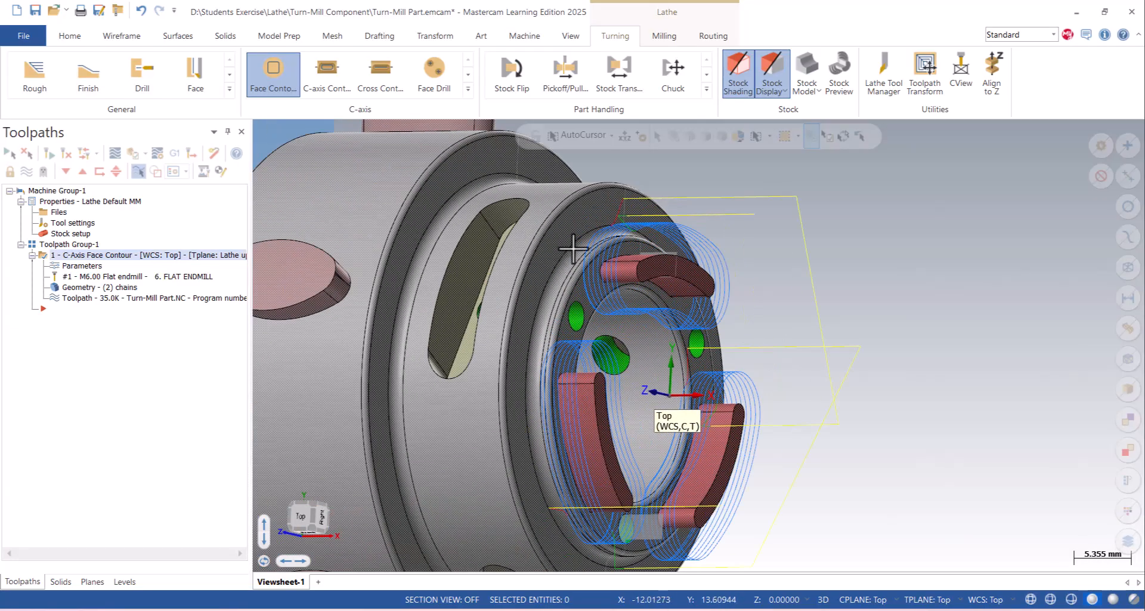
scroll(572, 262, down, 2)
scroll(600, 299, up, 3)
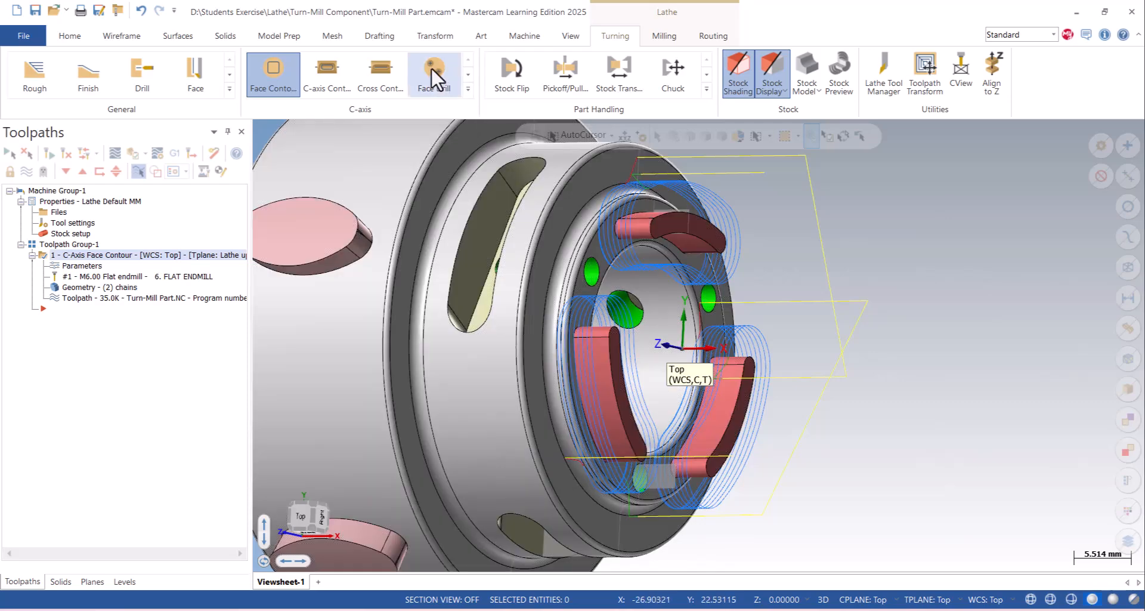
- Start a C-axis Face Drill toolpath on the three 2.8 mm holes between the front-face lugs
click(437, 78)
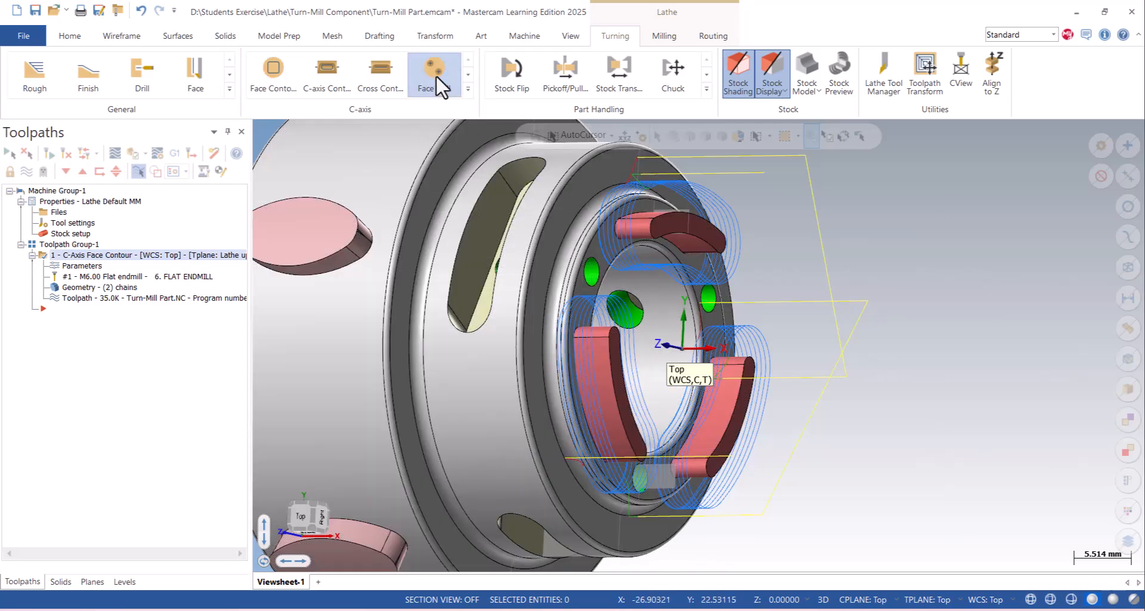
middle_drag(569, 318, 536, 302)
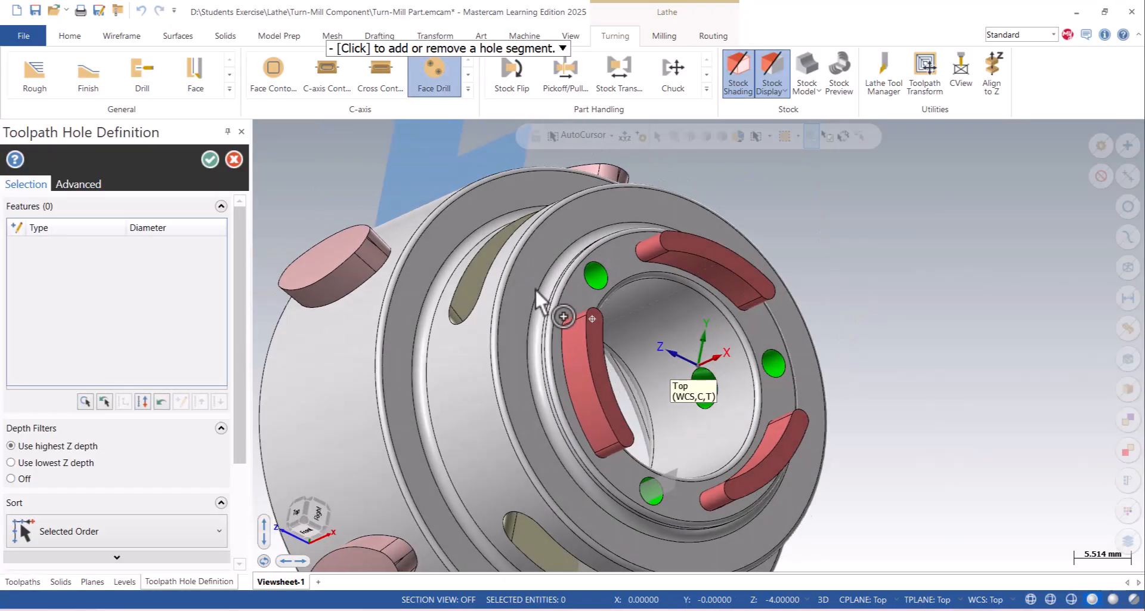
scroll(603, 273, up, 5)
middle_drag(605, 268, 615, 292)
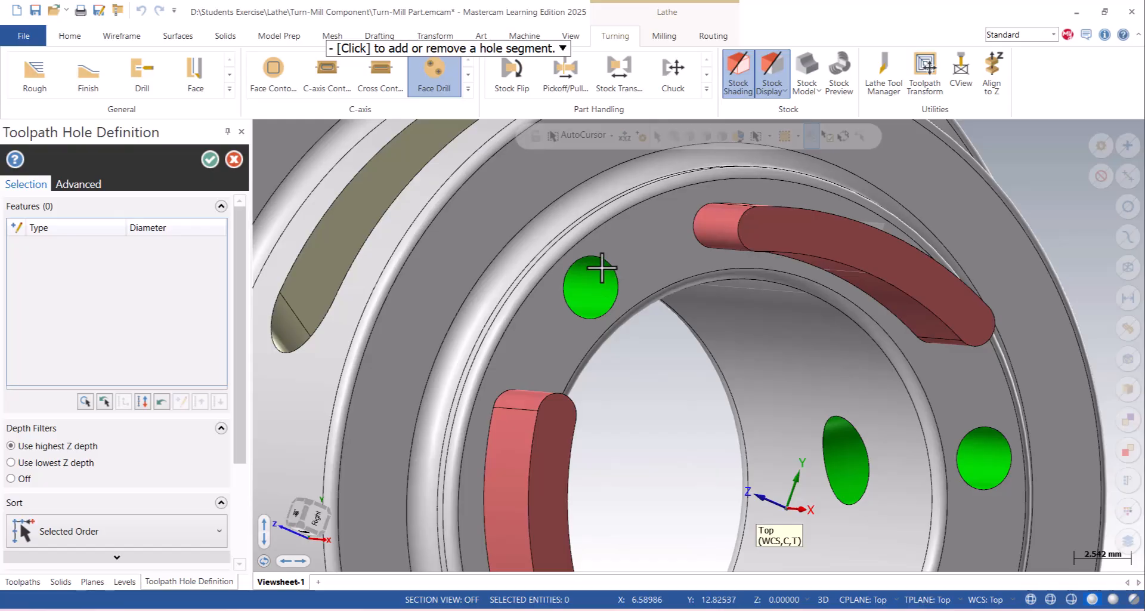
click(611, 279)
scroll(614, 268, down, 2)
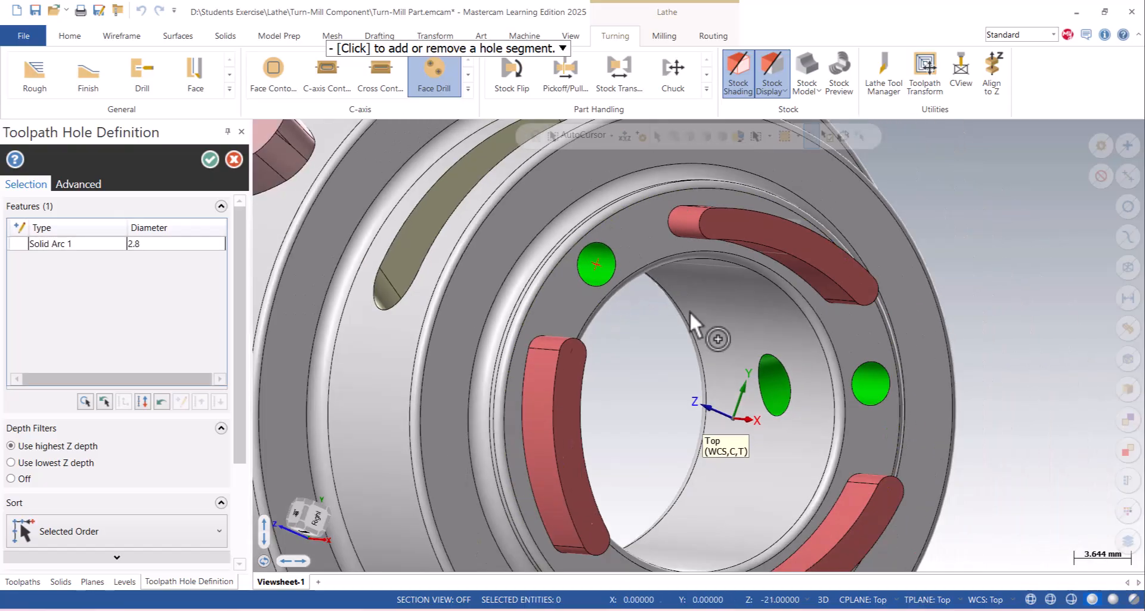
click(876, 376)
scroll(883, 328, down, 1)
middle_drag(882, 293, 699, 431)
click(723, 497)
scroll(724, 497, down, 1)
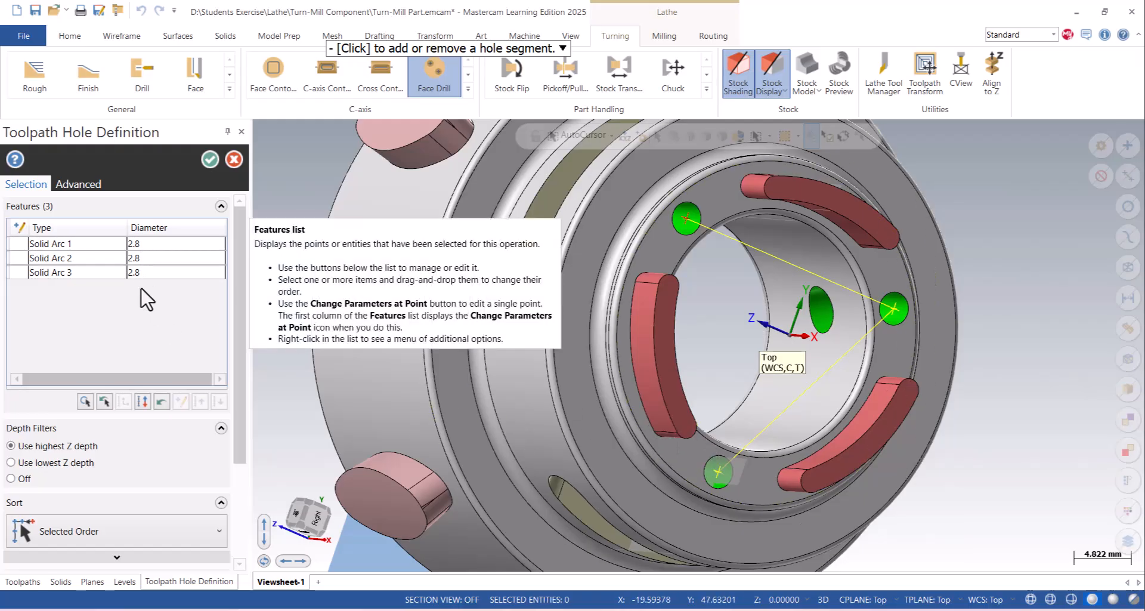
click(209, 159)
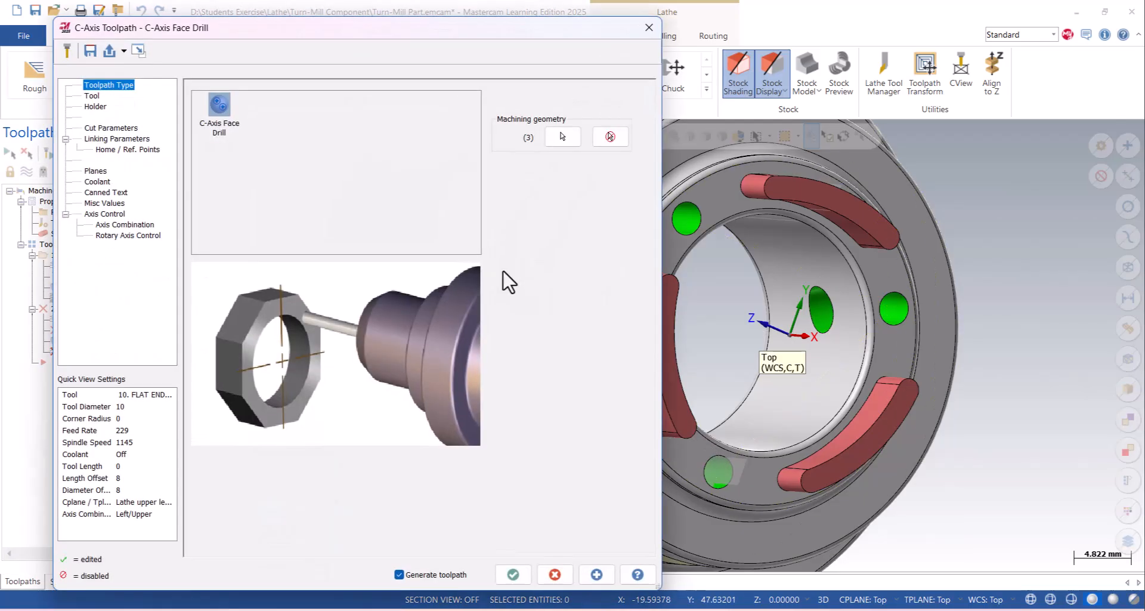
- Create a 2.8 mm drill for the face drill operation, with a spindle speed of 700 and a feed rate of 20
click(91, 96)
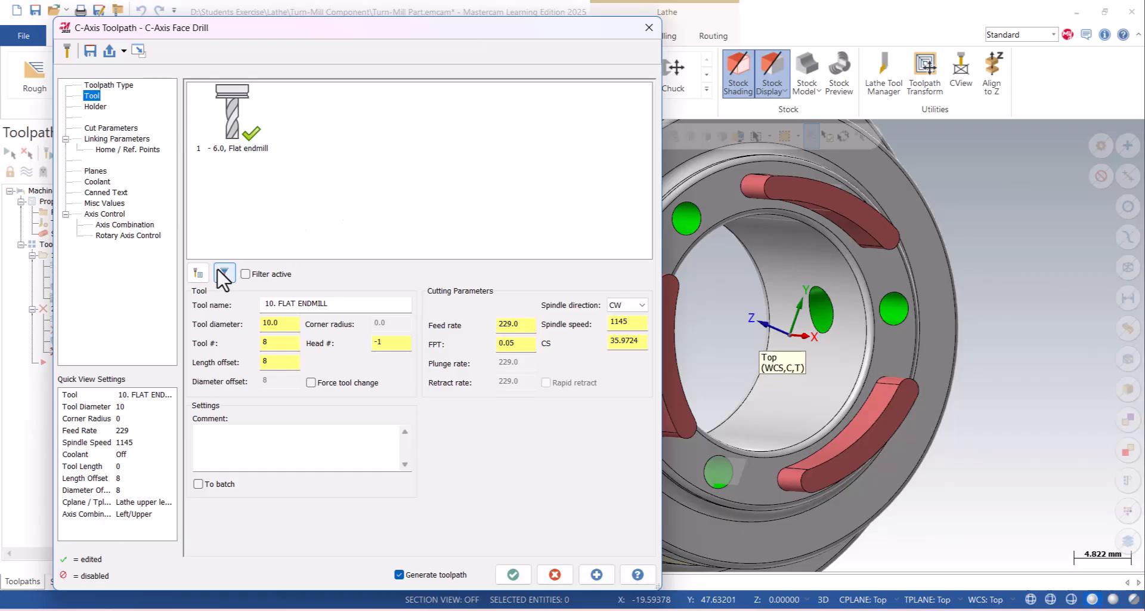
right_click(338, 117)
click(376, 141)
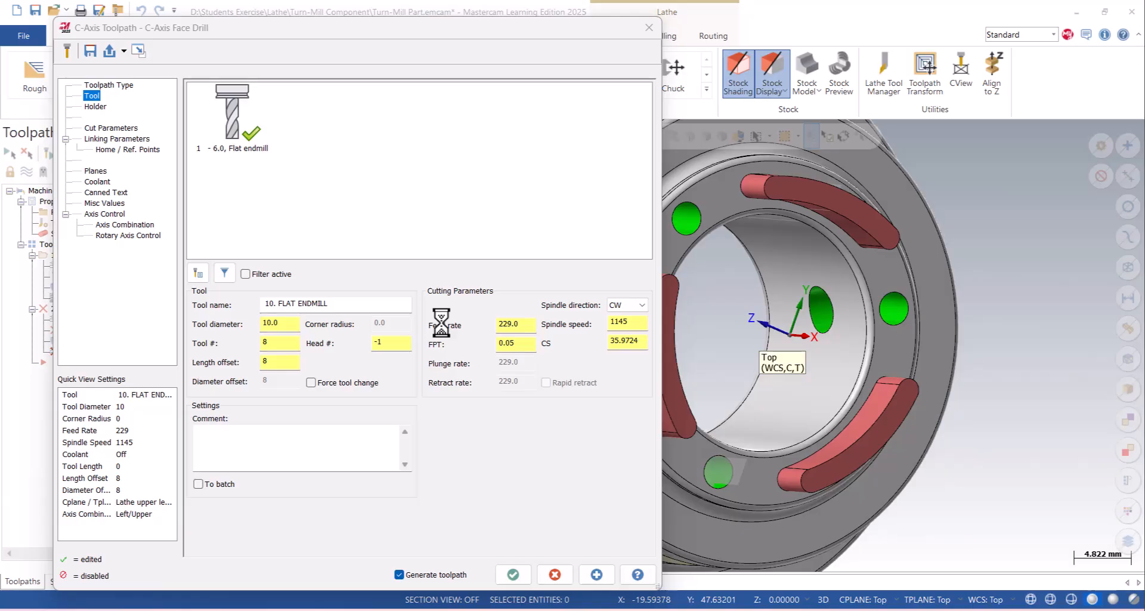
scroll(453, 334, down, 5)
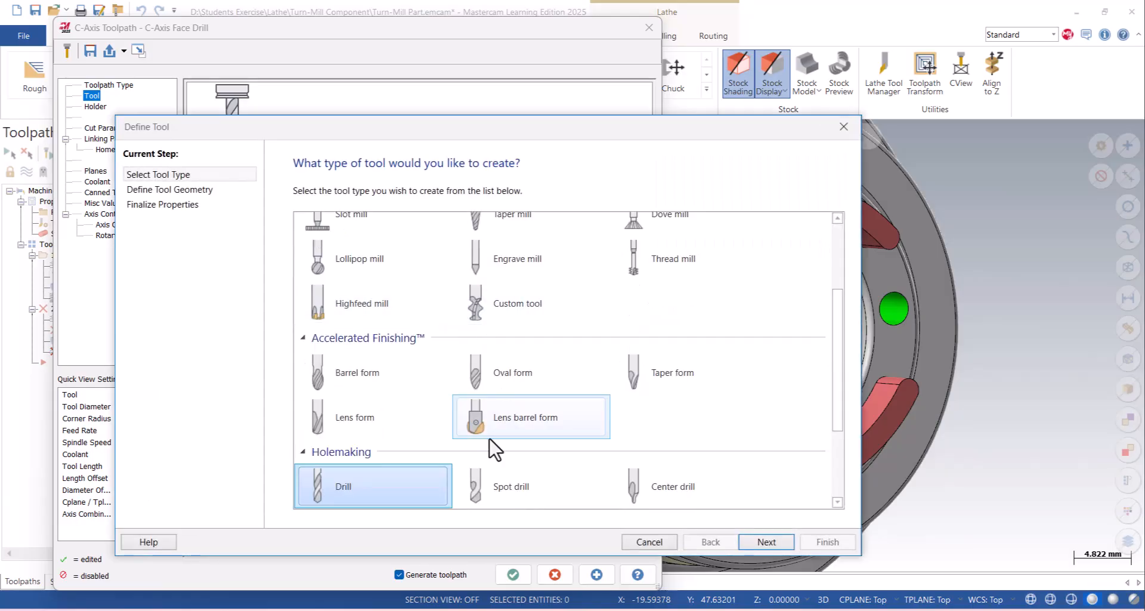
double_click(404, 499)
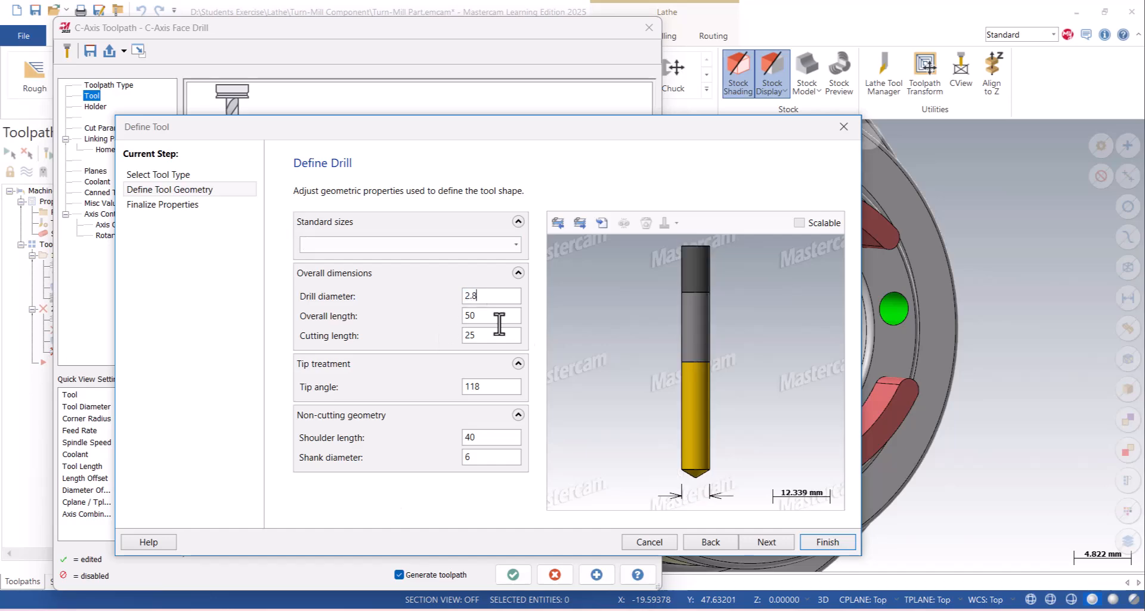
click(771, 538)
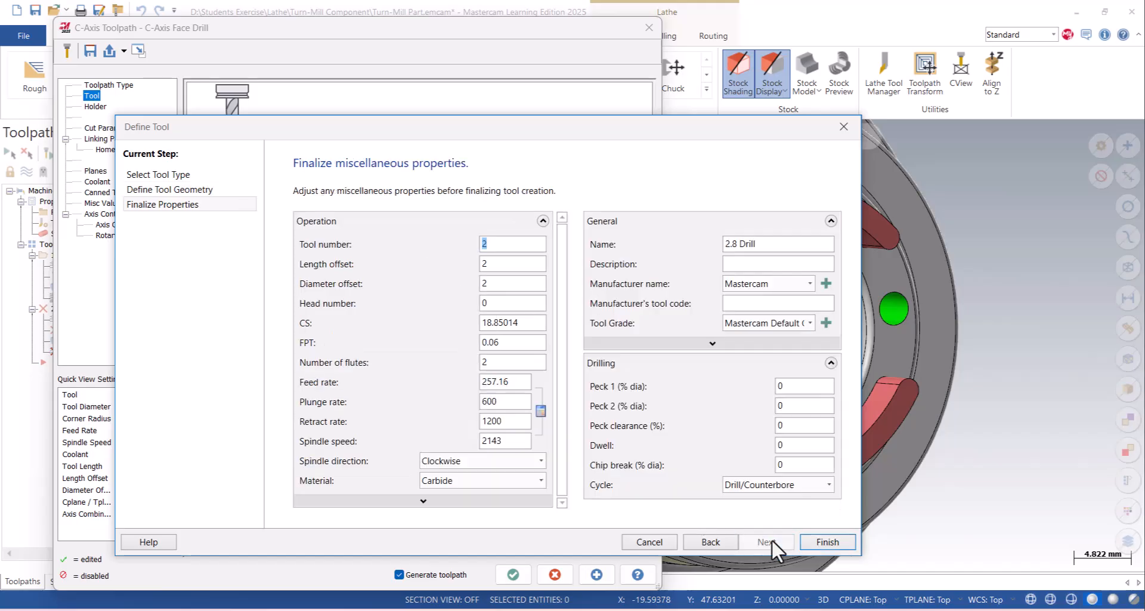
click(814, 541)
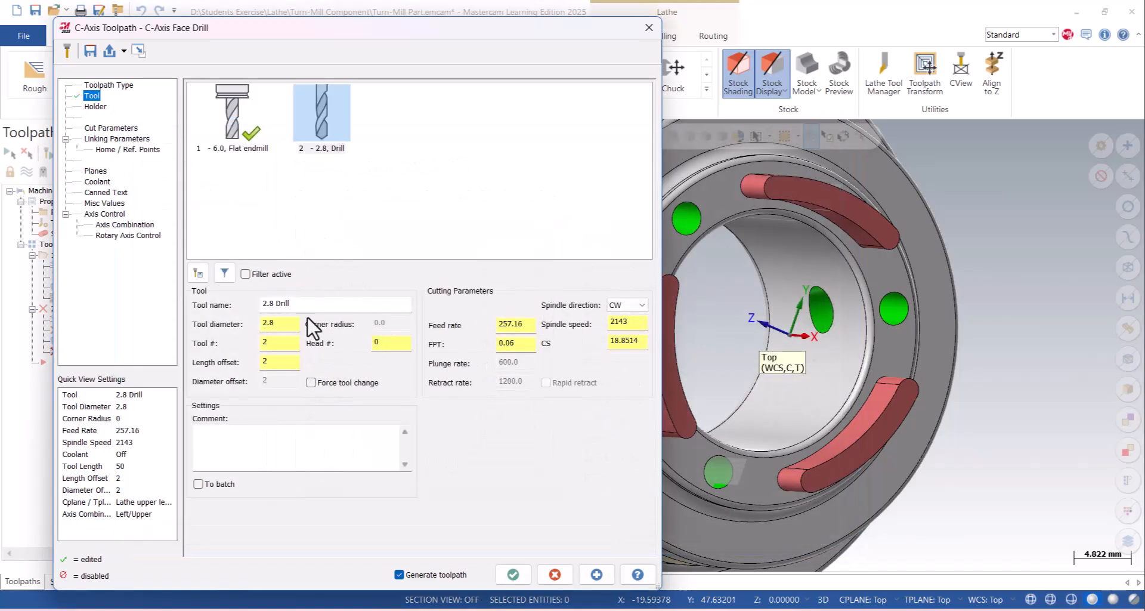
double_click(630, 325)
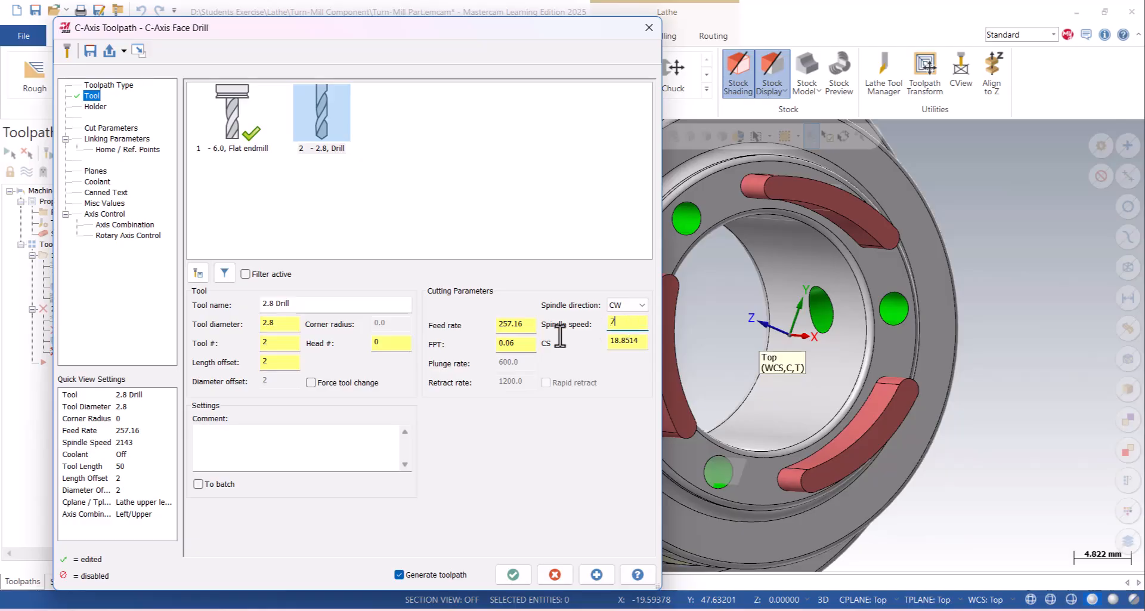
double_click(523, 324)
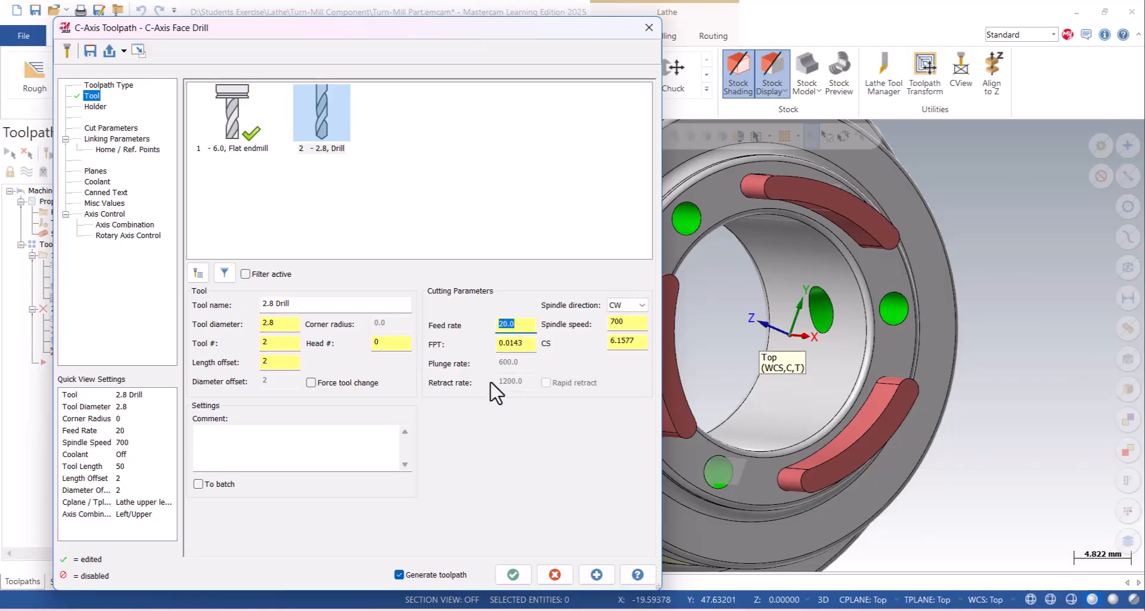
- Try the Peck Drill cycle in the face drill's cut parameters and switch back to Drill/Counterbore
click(111, 128)
click(297, 100)
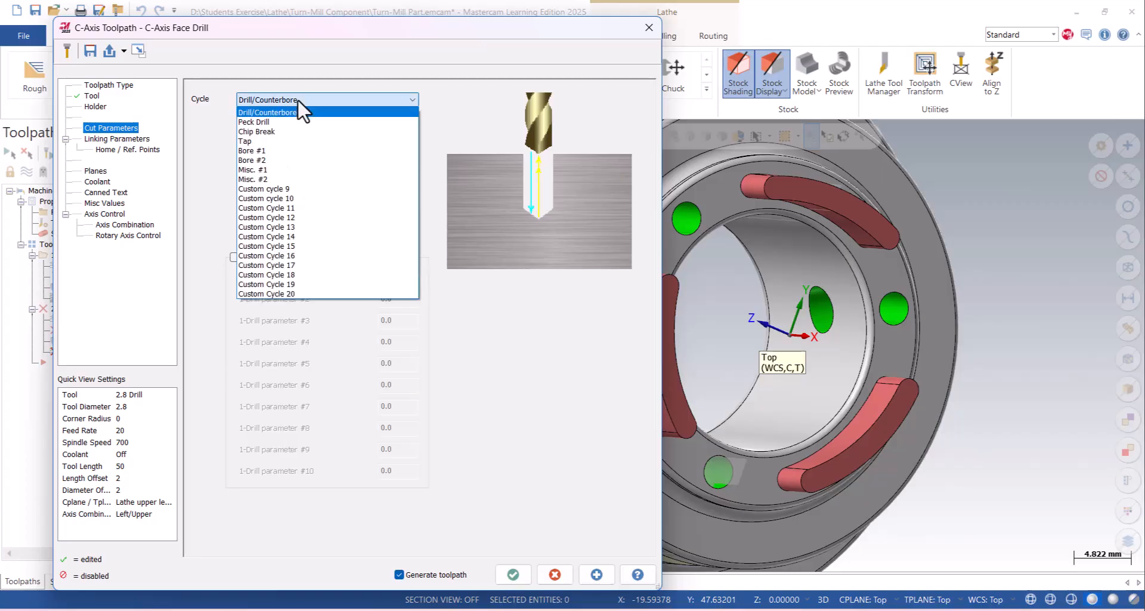
click(276, 122)
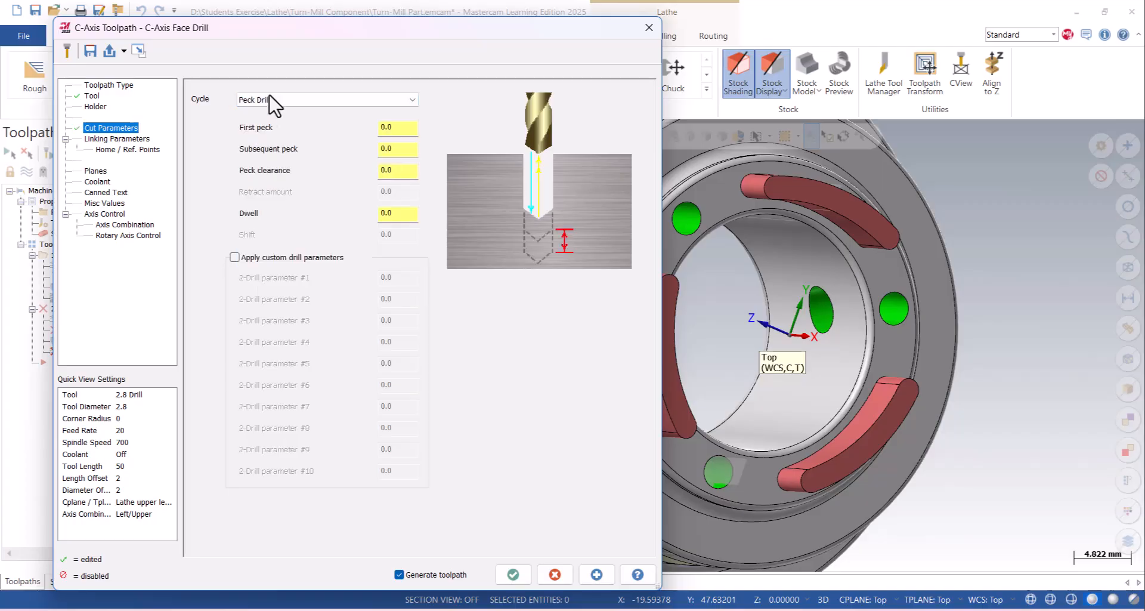
click(269, 98)
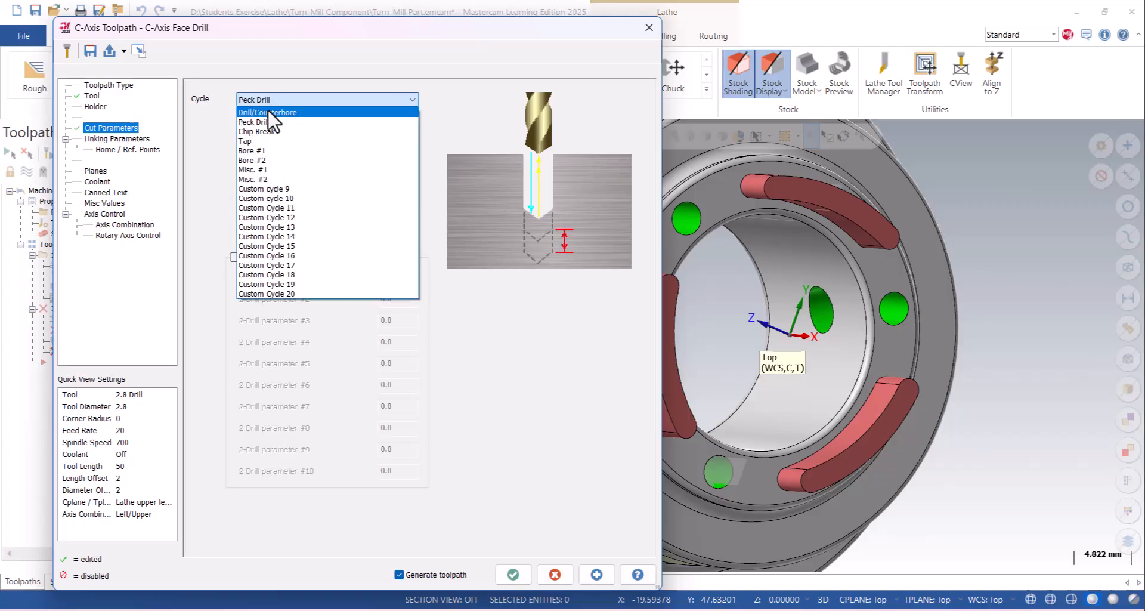
click(273, 113)
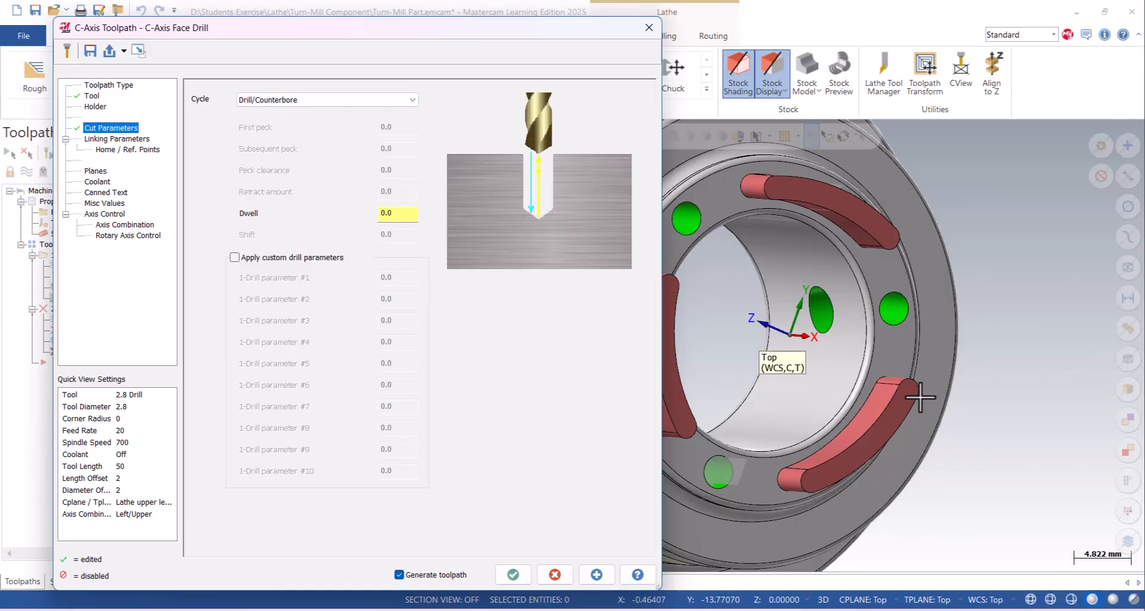
click(261, 99)
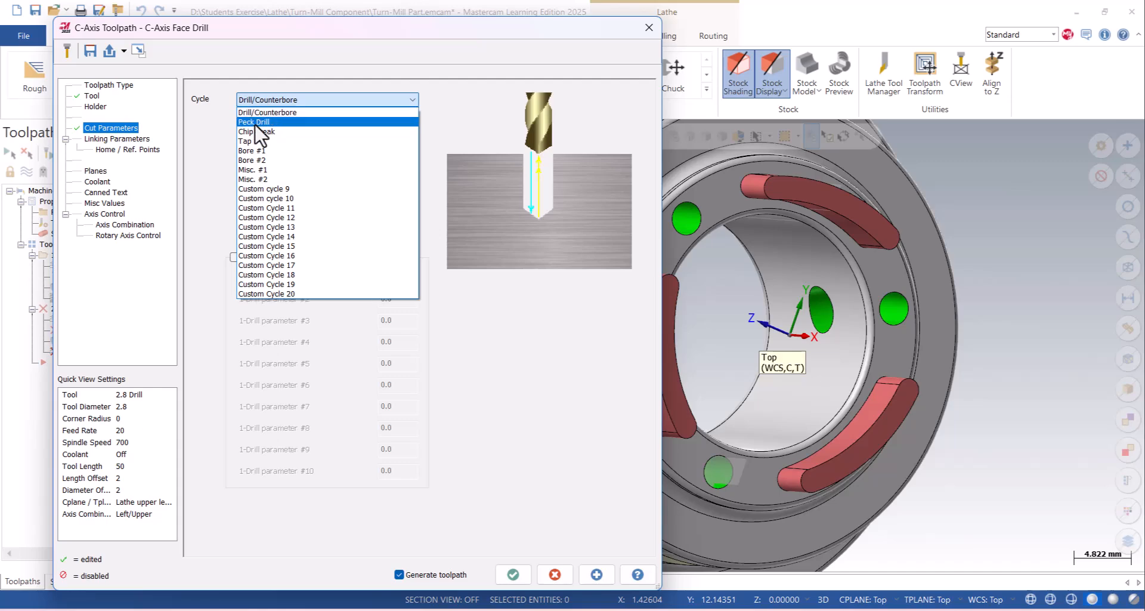
click(263, 121)
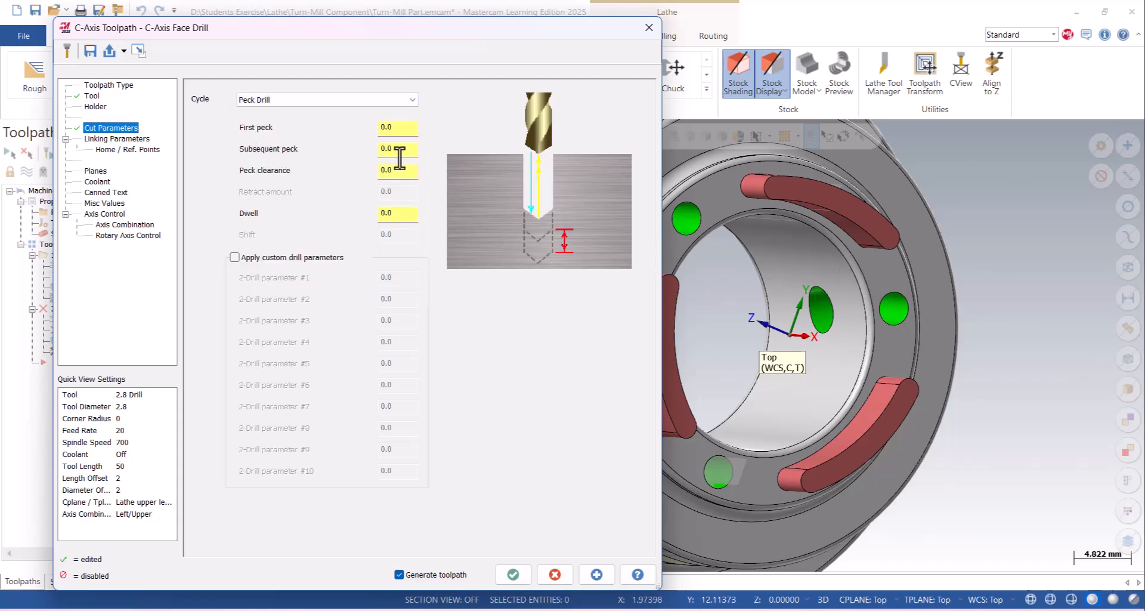
drag(401, 153, 362, 151)
click(298, 103)
click(288, 112)
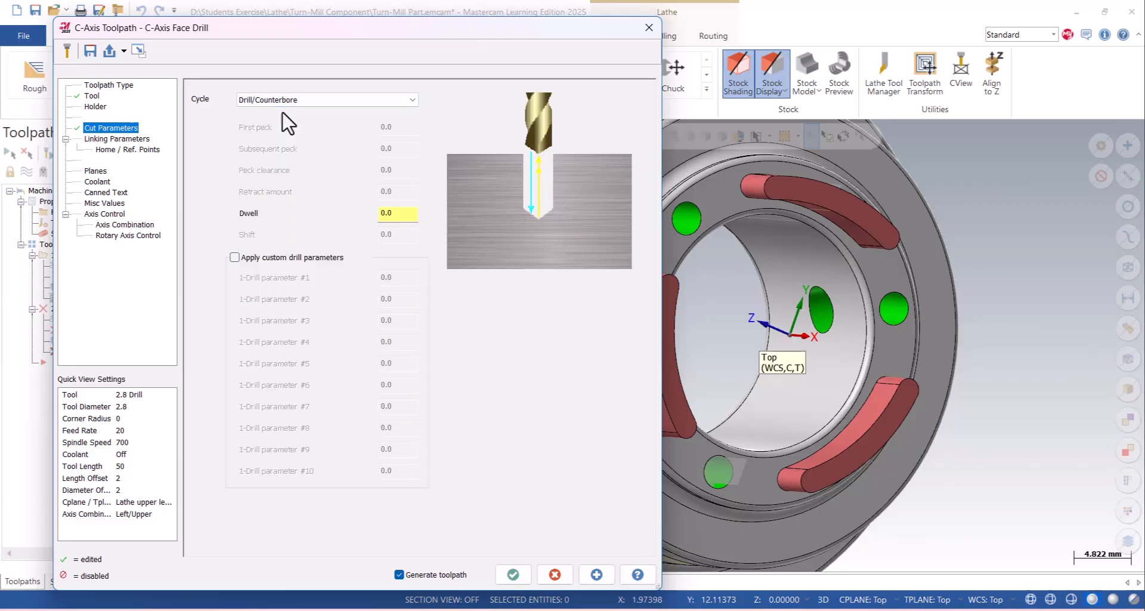
- Open the face drill's linking parameters and start editing the clearance height
click(100, 140)
drag(229, 118, 152, 123)
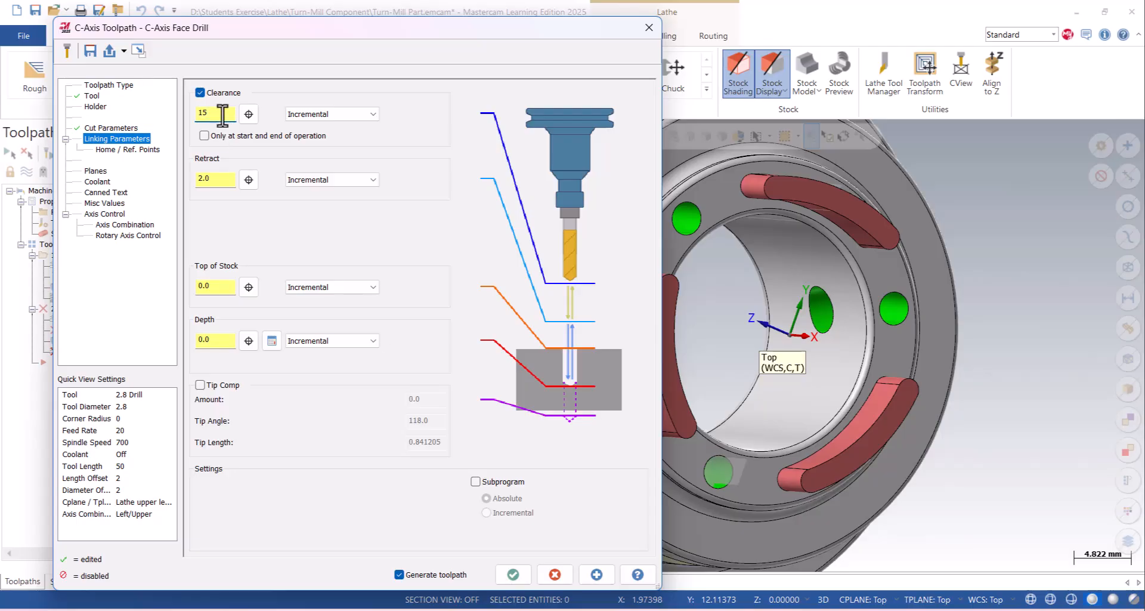
- Set the face drill's clearance to 15 and retract to 1, and pick points on the hole for top of stock and depth
click(228, 181)
click(249, 287)
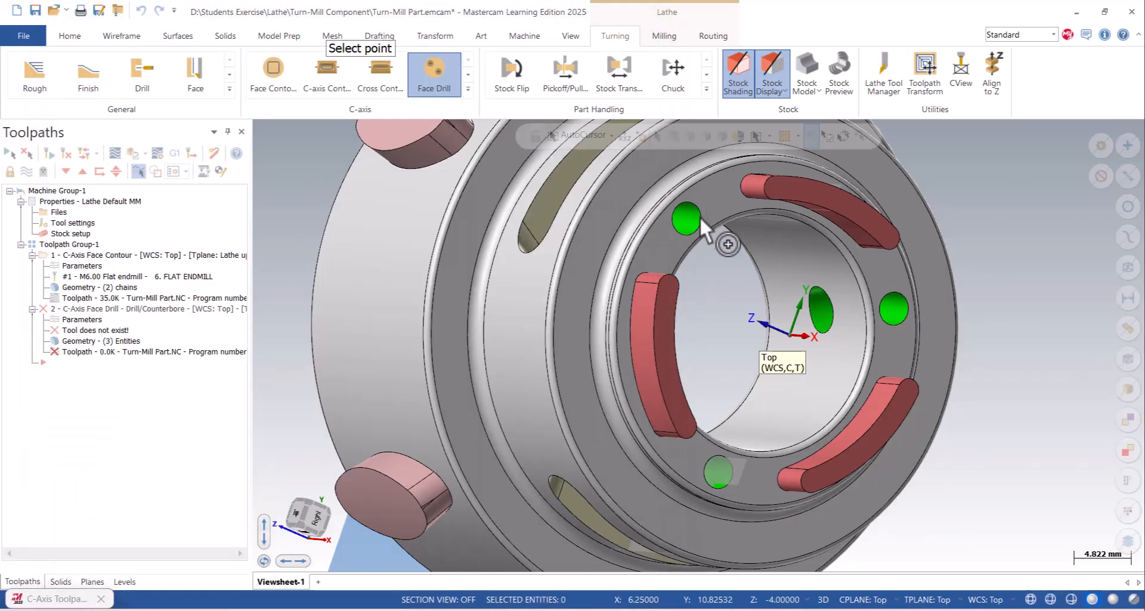
click(723, 232)
click(249, 340)
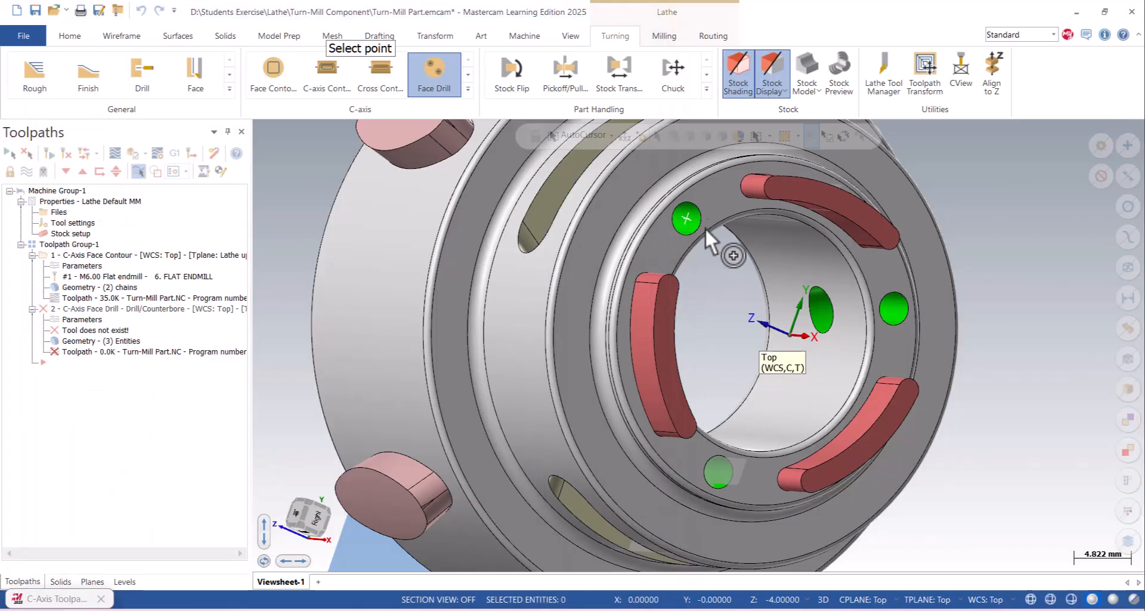
scroll(674, 230, up, 5)
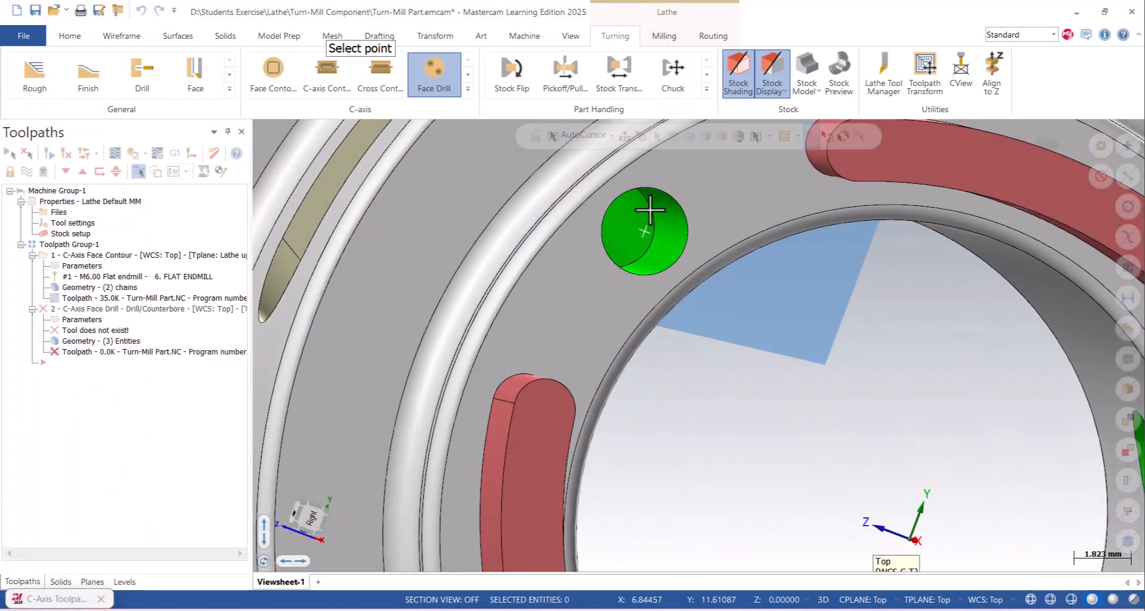
middle_drag(628, 273, 610, 261)
click(614, 282)
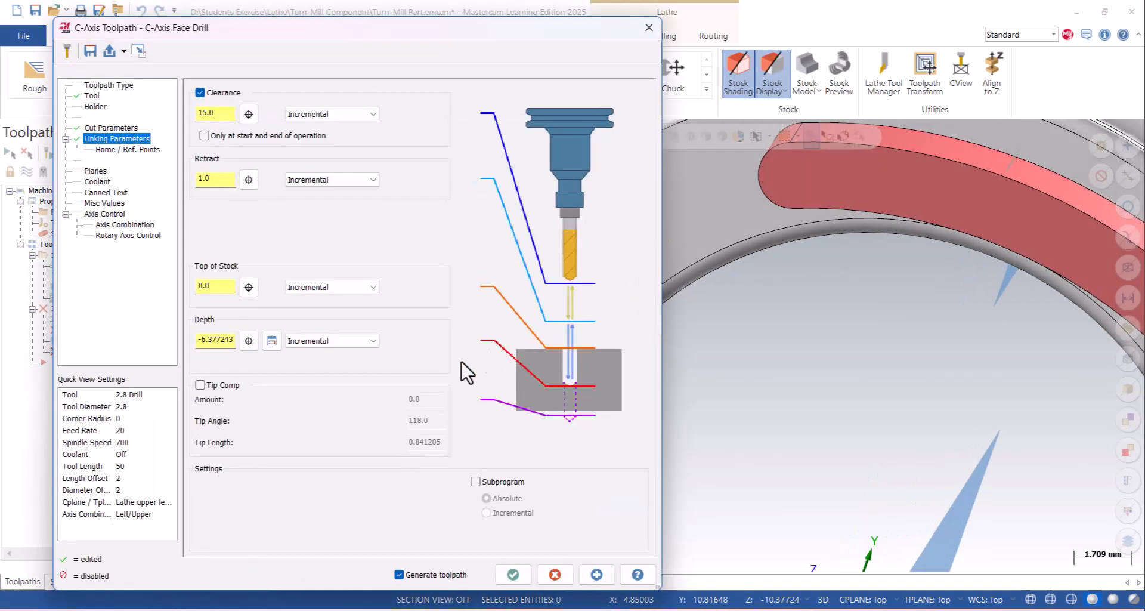
- Enable tip compensation for the face drill and set its amount to 2
click(201, 385)
click(423, 400)
text(2)
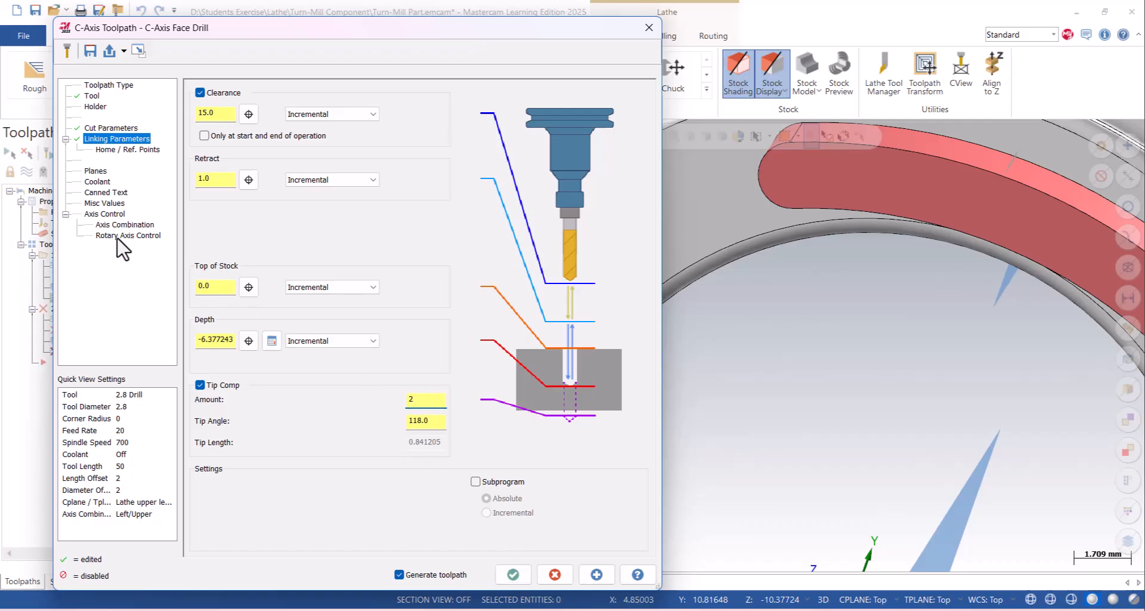
- Turn the coolant on, set the rotation type to C axis, and generate the face drill toolpath
click(98, 171)
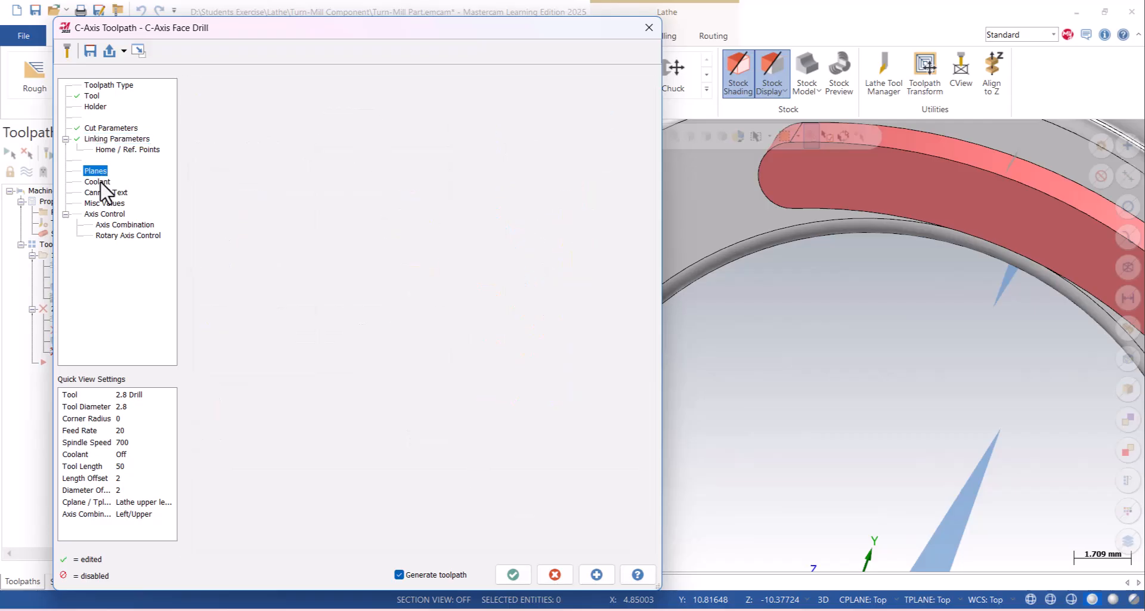
click(100, 182)
click(410, 172)
click(413, 189)
click(123, 236)
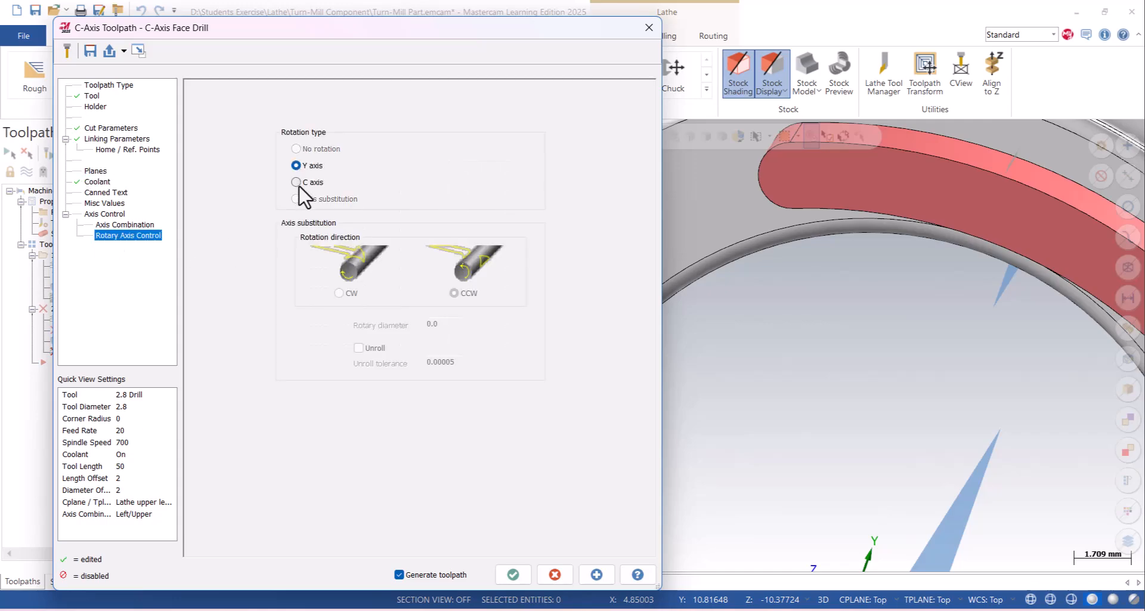
click(518, 574)
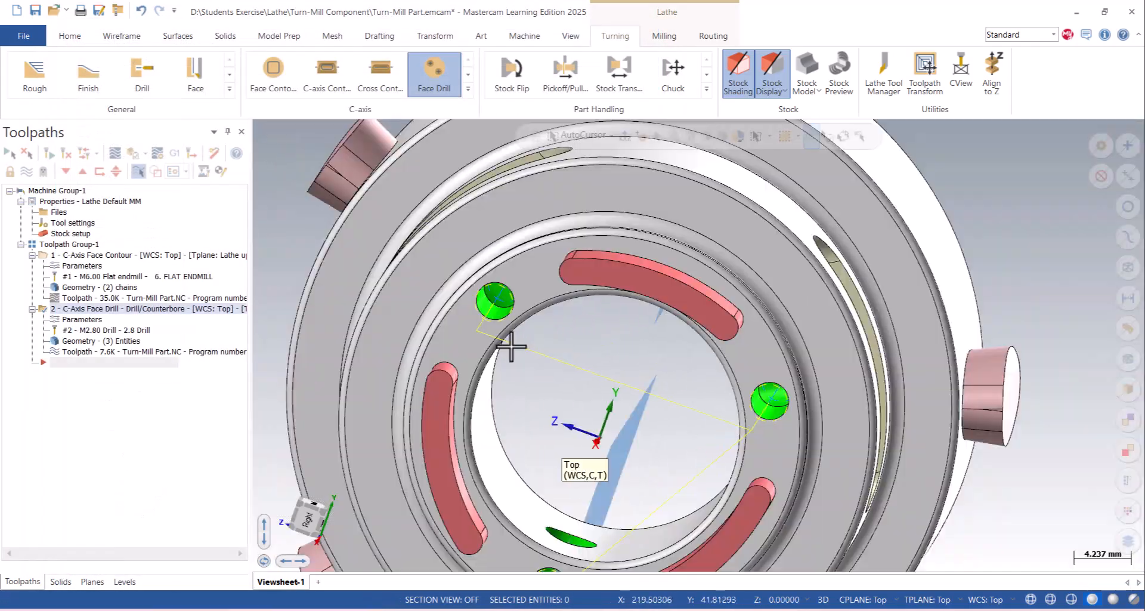
- Analyze the face drill toolpath's drilling depth with the tool displayed at the hole
middle_drag(512, 346, 749, 361)
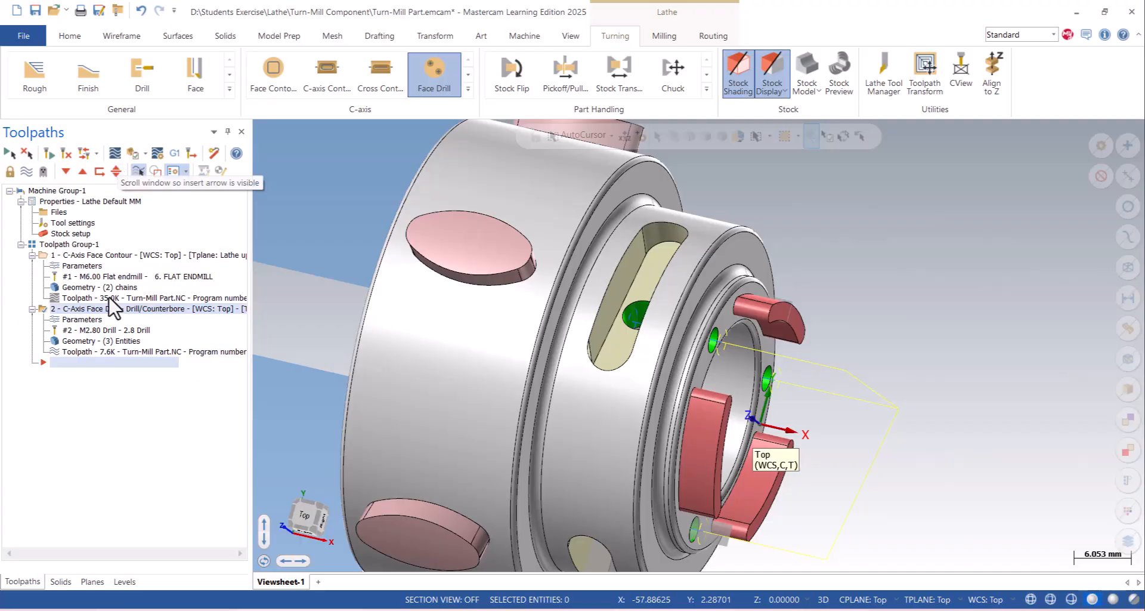
scroll(638, 316, up, 10)
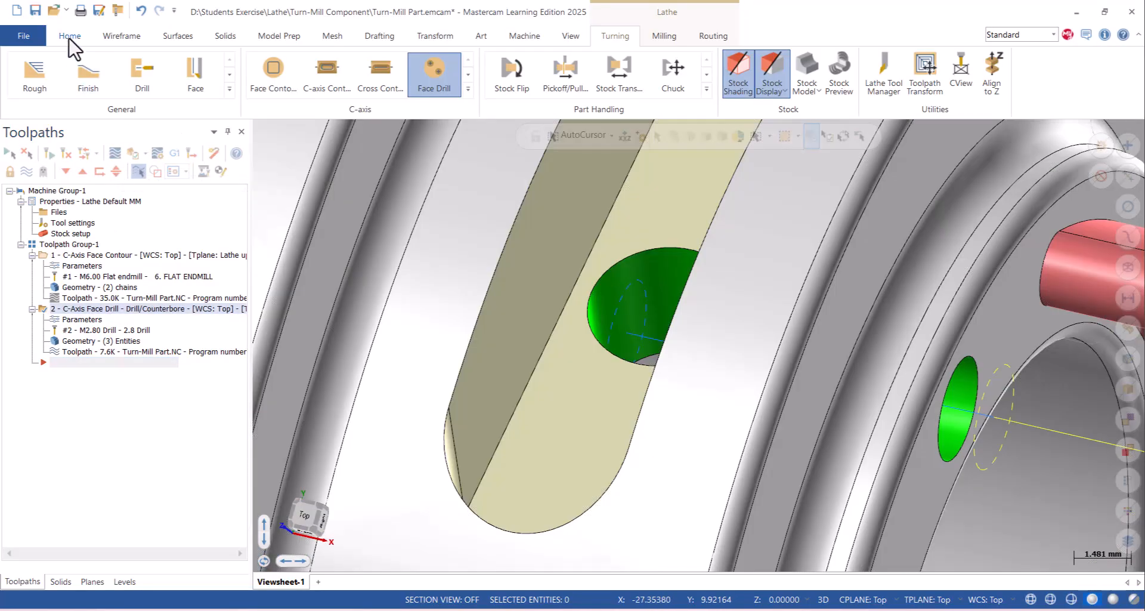
click(70, 37)
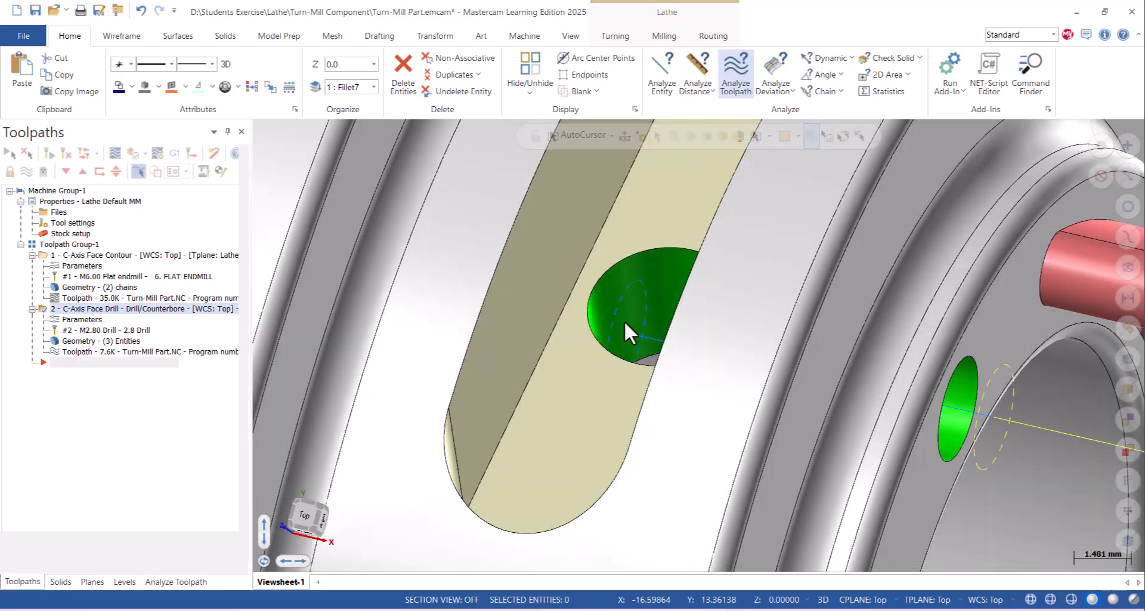
click(11, 253)
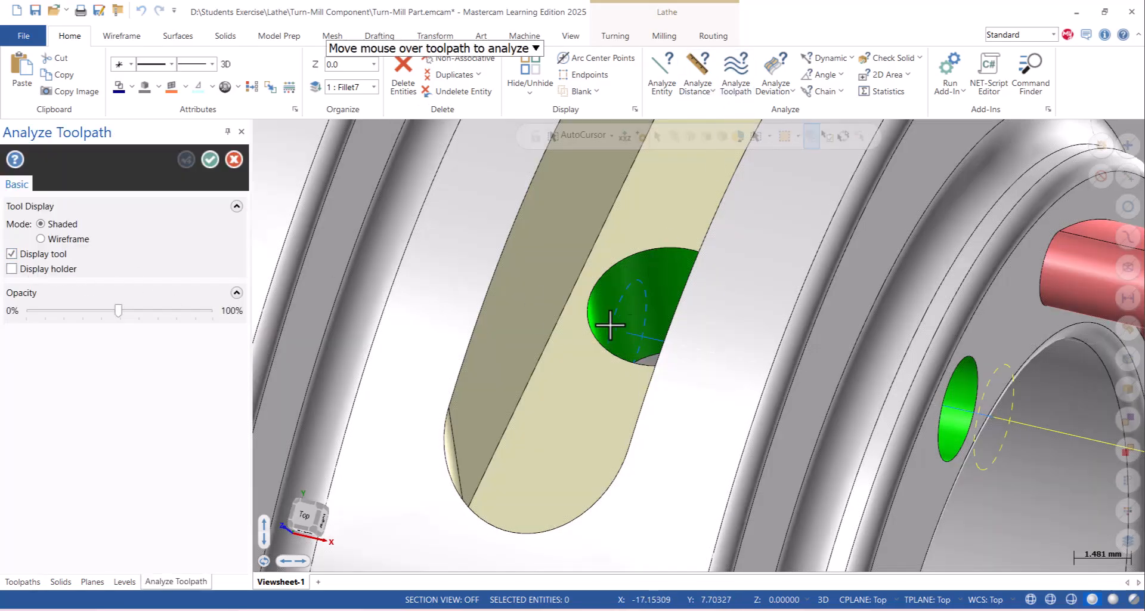
mouse_move(631, 335)
middle_drag(628, 371, 595, 296)
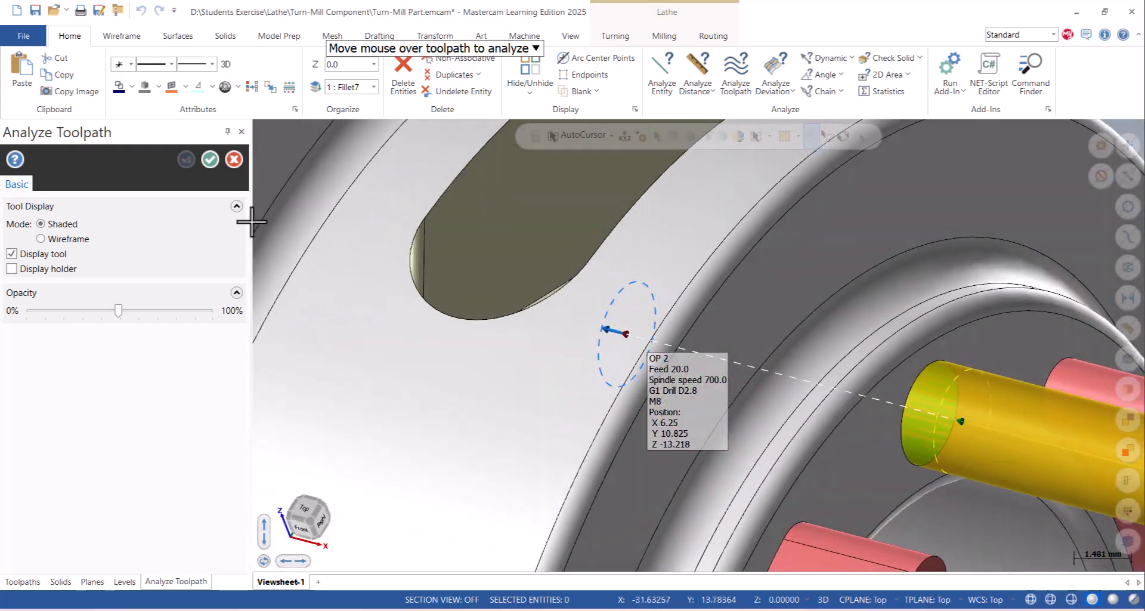
click(210, 159)
scroll(516, 326, down, 3)
scroll(515, 327, down, 3)
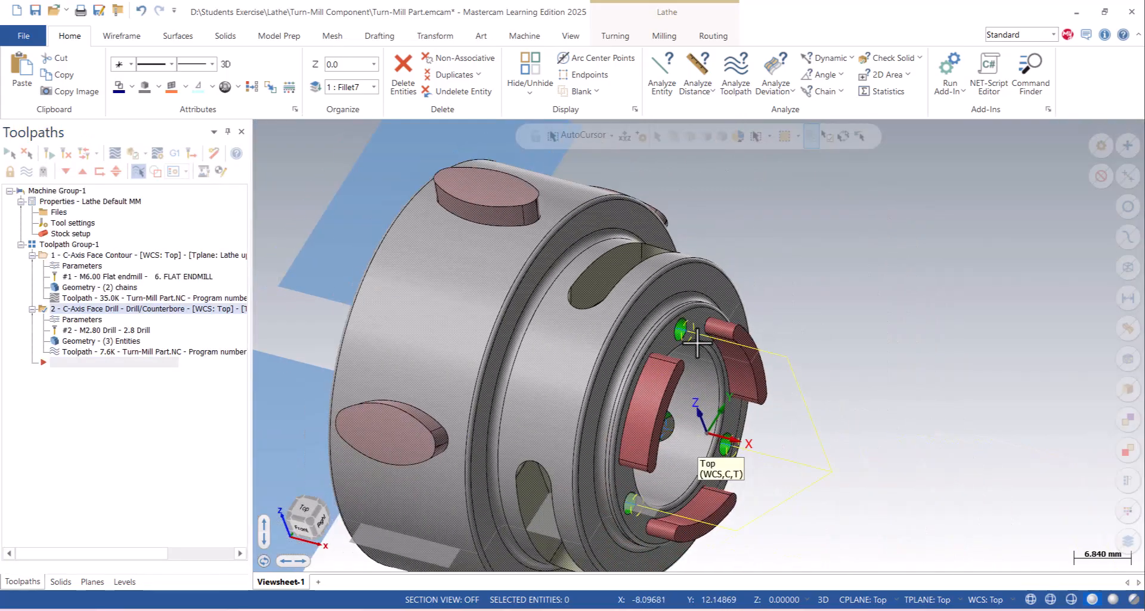
- Backplot the face drill operation with Simulate Rotary Axis enabled and the playback speed adjusted
click(114, 154)
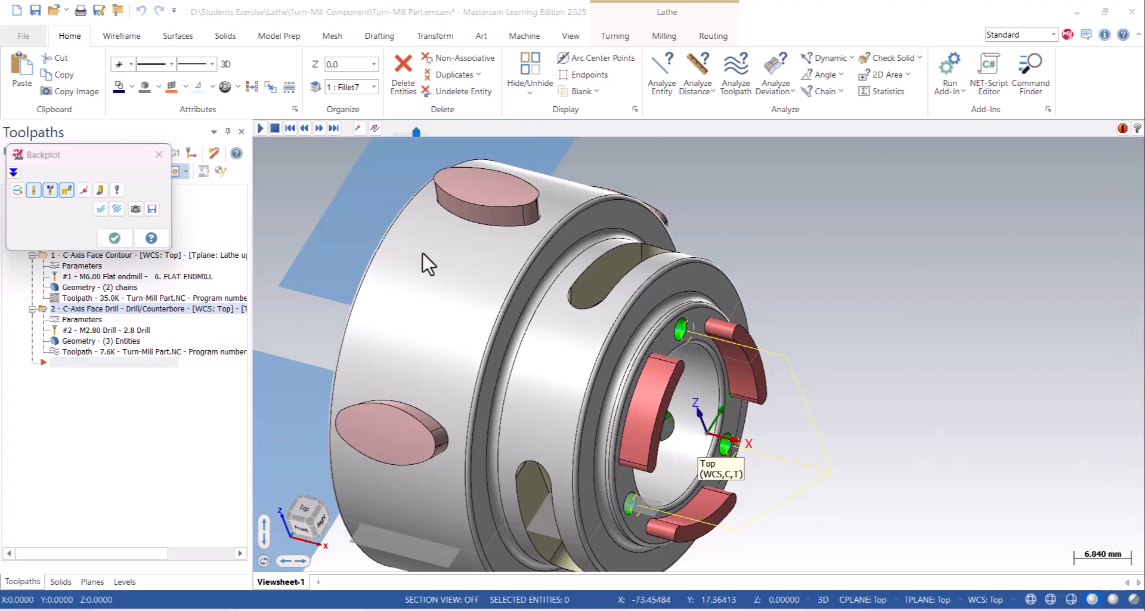
drag(415, 133, 404, 132)
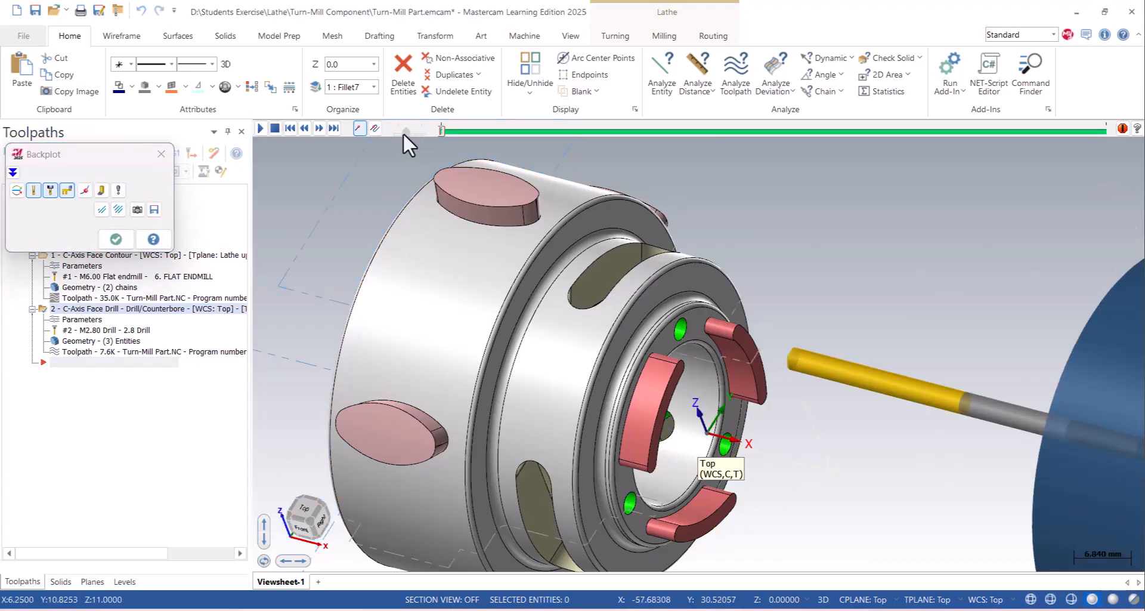
click(119, 192)
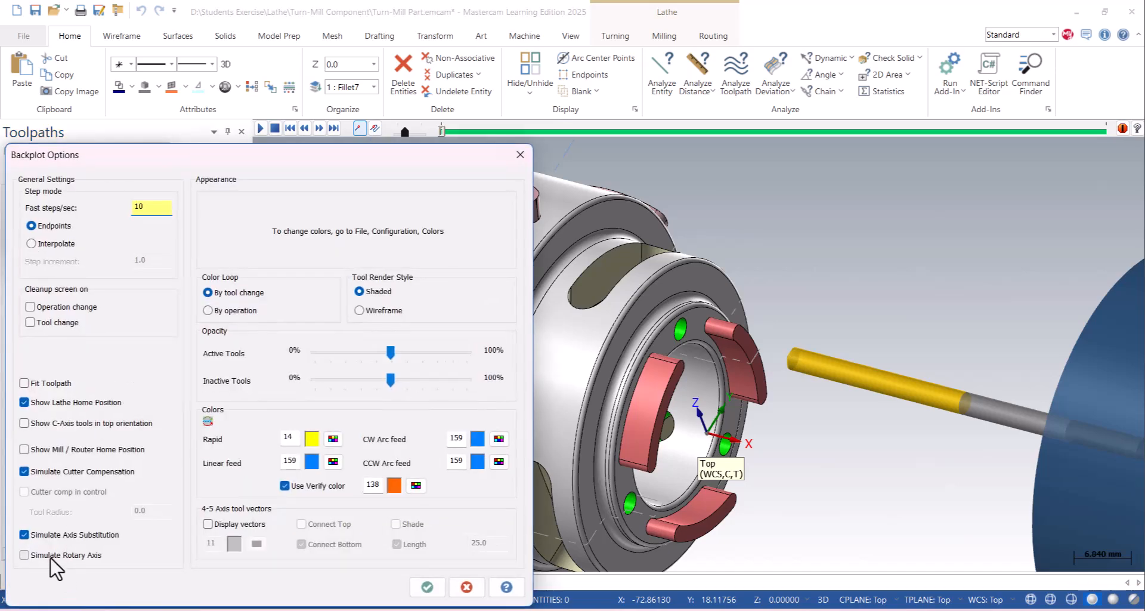
click(428, 588)
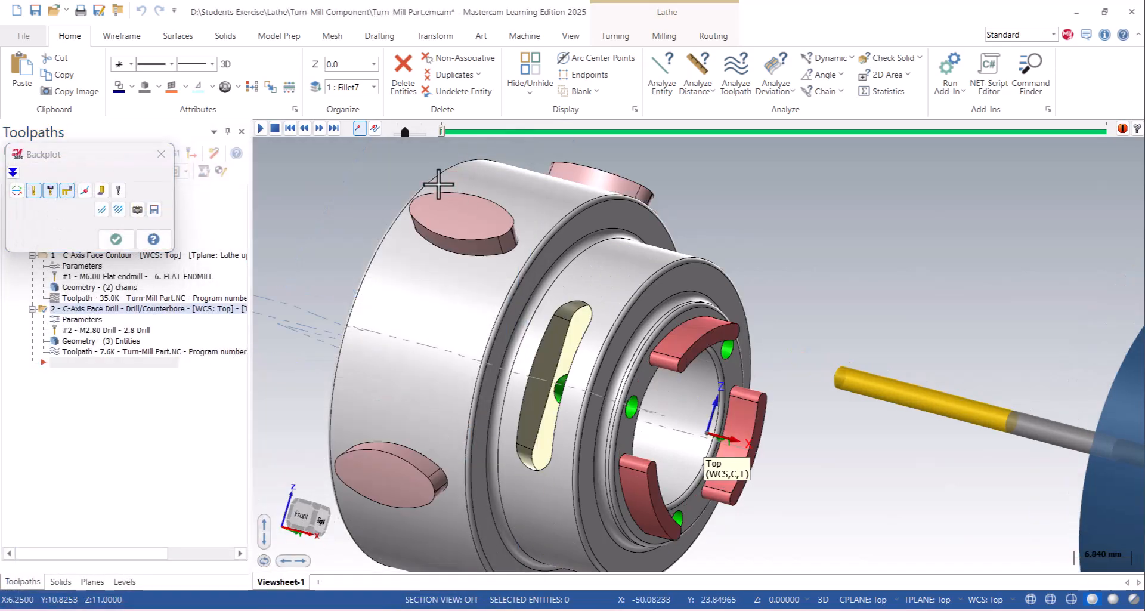
drag(406, 132, 402, 132)
click(262, 130)
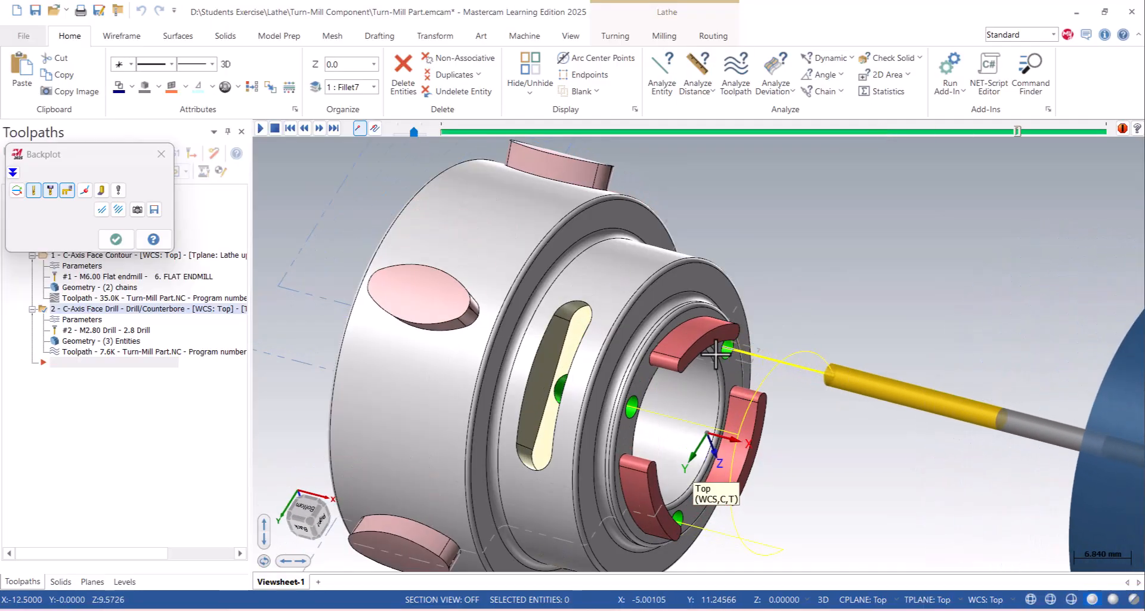
click(162, 154)
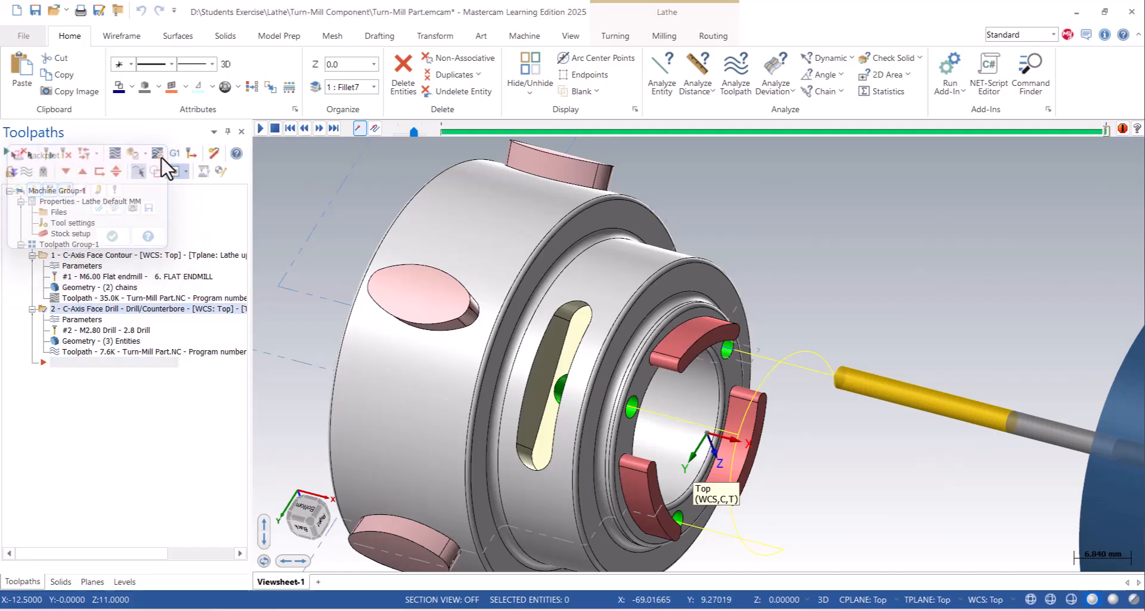
scroll(668, 382, down, 1)
scroll(637, 319, up, 1)
middle_drag(636, 320, 741, 217)
right_click(781, 217)
click(799, 298)
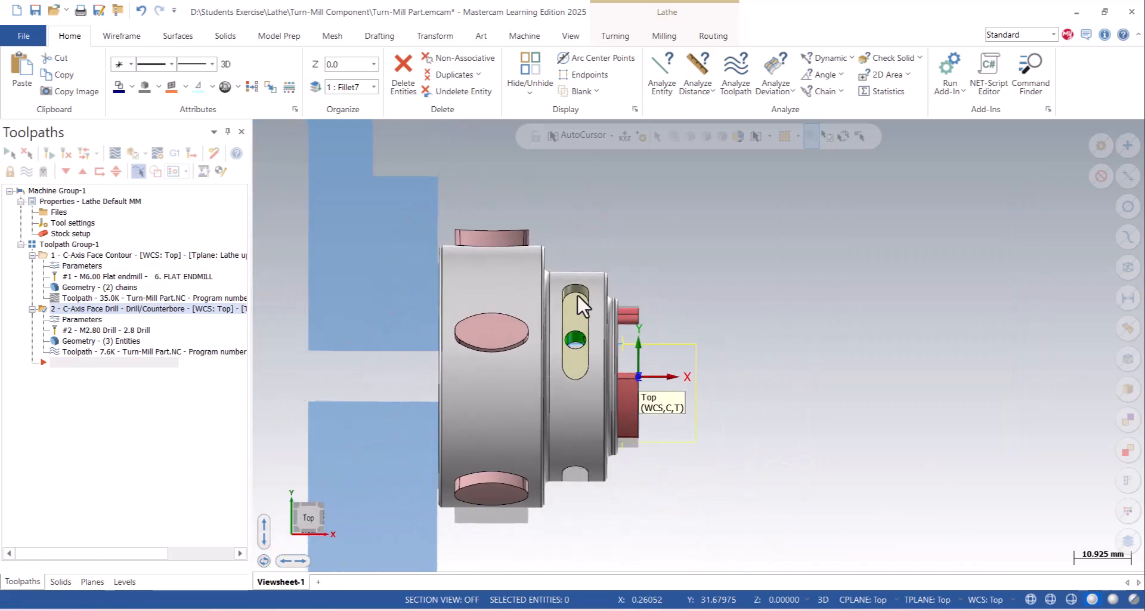
- Reopen the face drill's parameters, review the available drill cycles in its cut parameters, and close them without changes
click(616, 36)
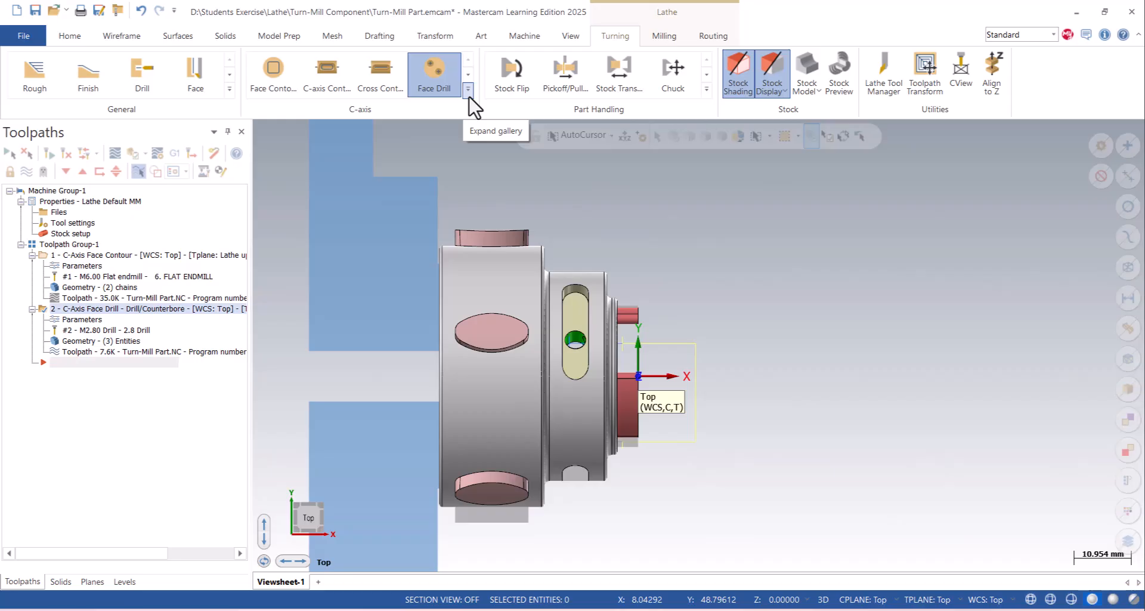
click(82, 320)
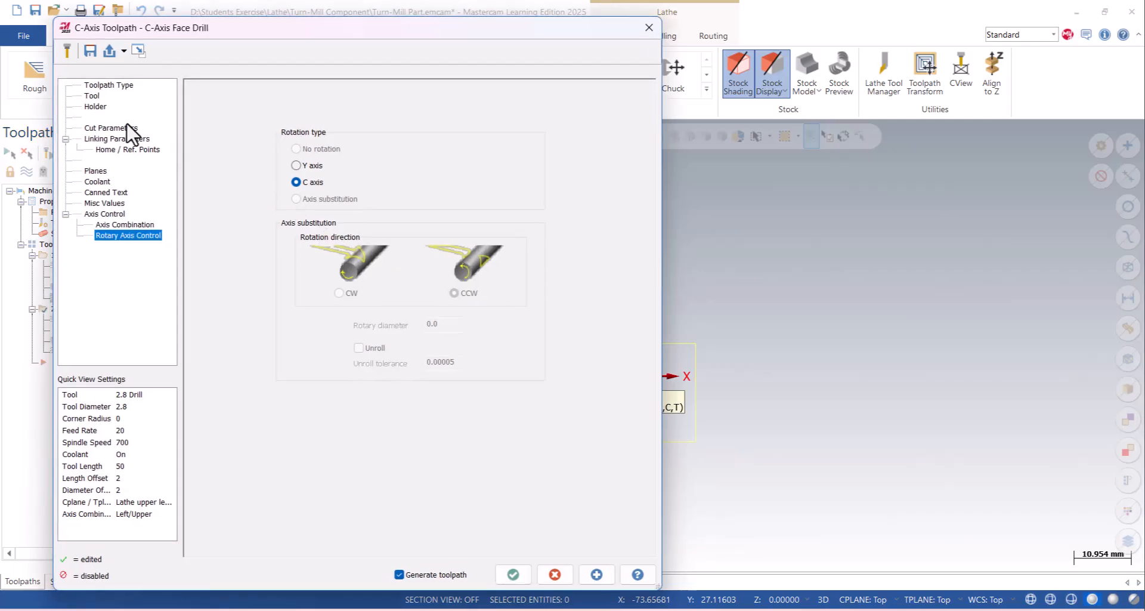
click(123, 129)
click(272, 100)
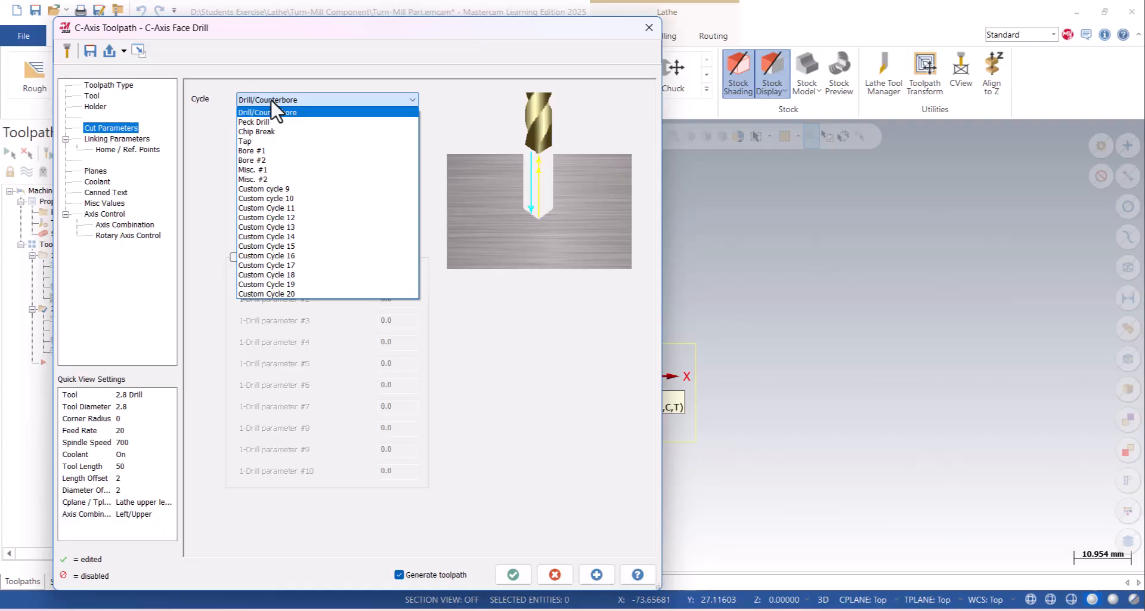
click(534, 84)
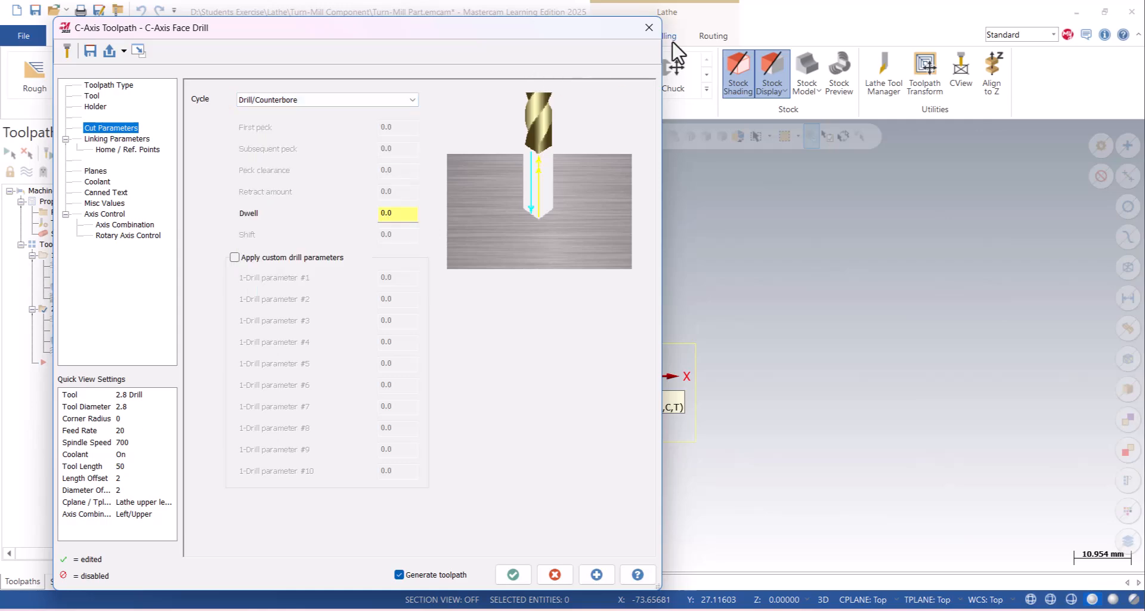
click(649, 28)
- Examine the oval bosses and slots on the part's outer diameter from several angles, including the top view
middle_drag(575, 322, 751, 258)
right_click(749, 255)
click(772, 331)
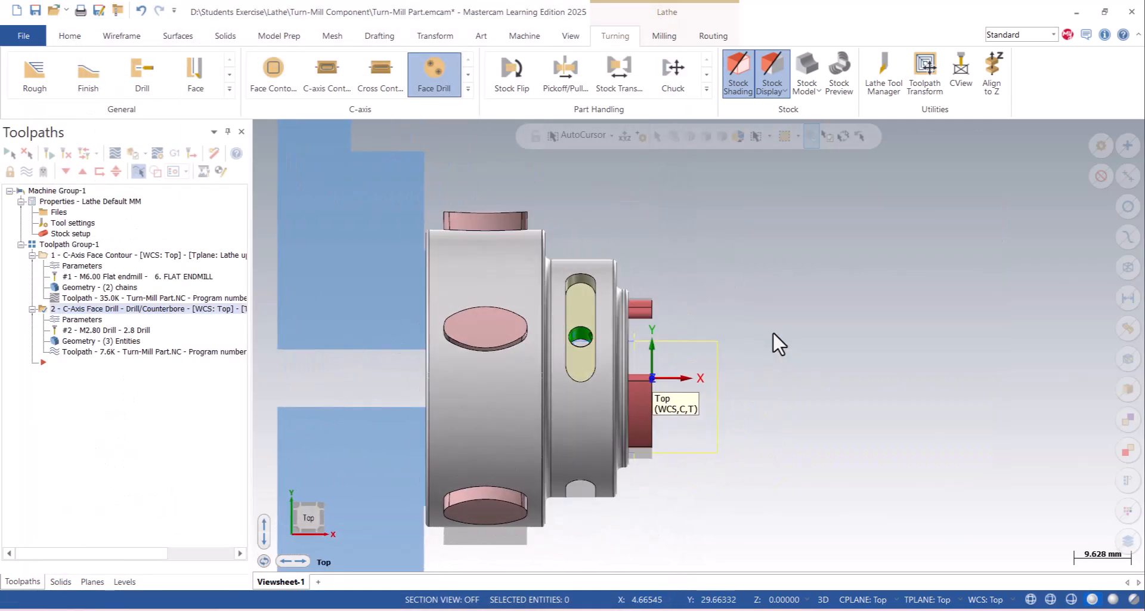
middle_drag(525, 220, 516, 374)
scroll(516, 375, down, 3)
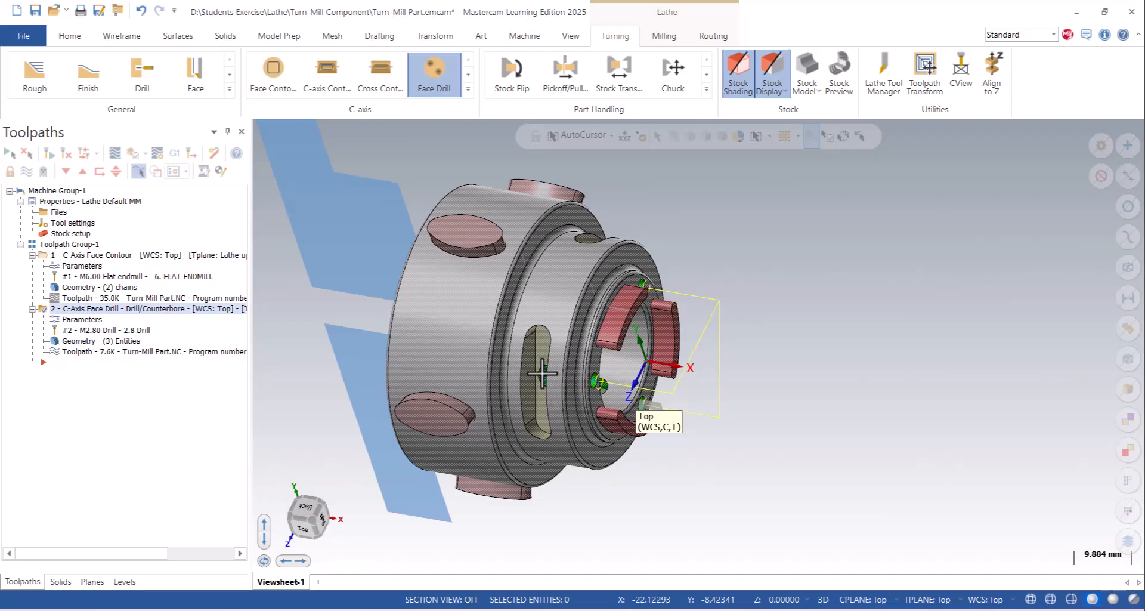
right_click(728, 227)
click(767, 320)
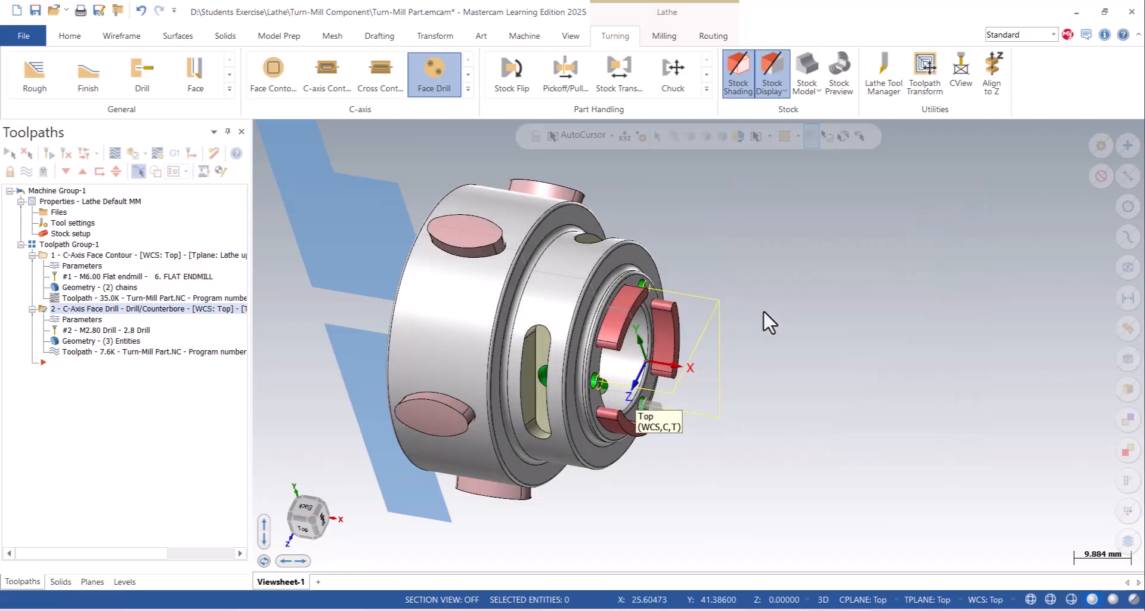
scroll(658, 245, down, 2)
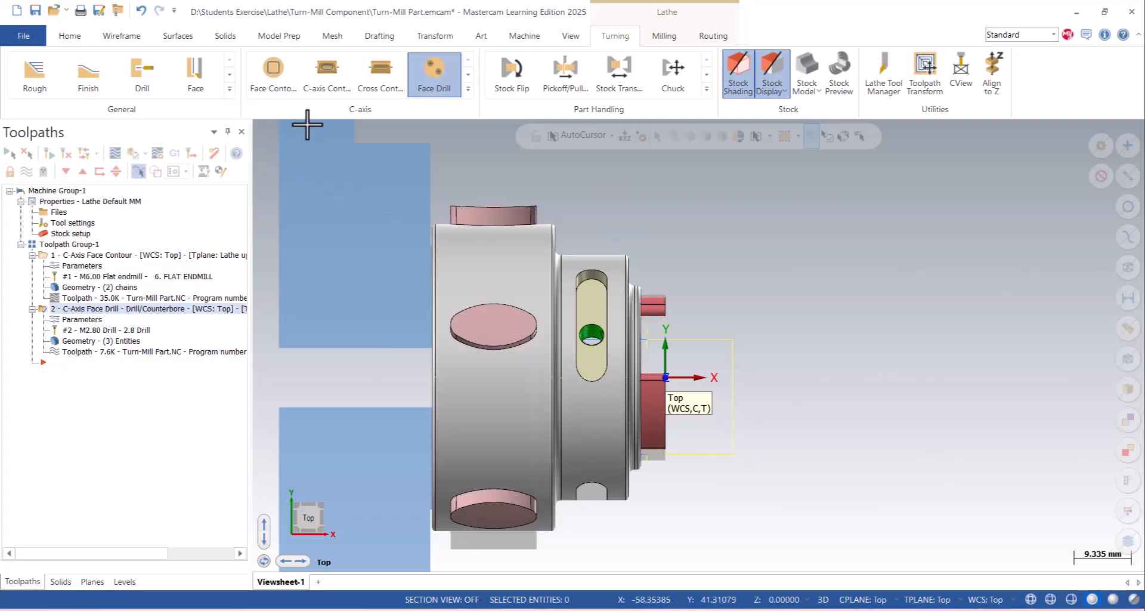
- Start a C-Axis Contour toolpath on the base edge loop of an oval boss on the large diameter and open its tool settings
click(468, 88)
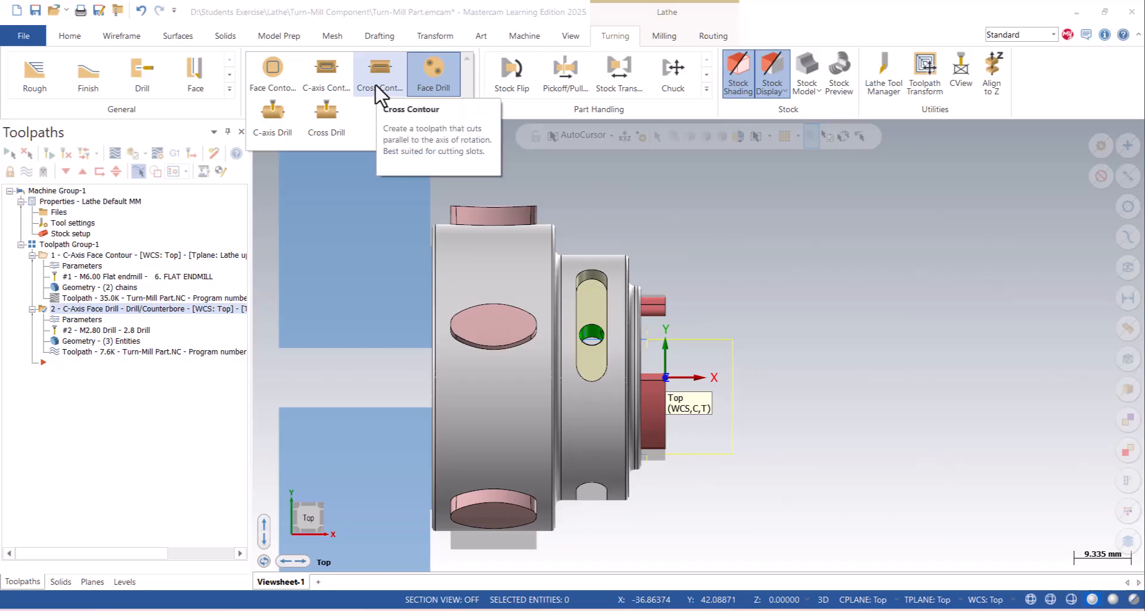
click(335, 86)
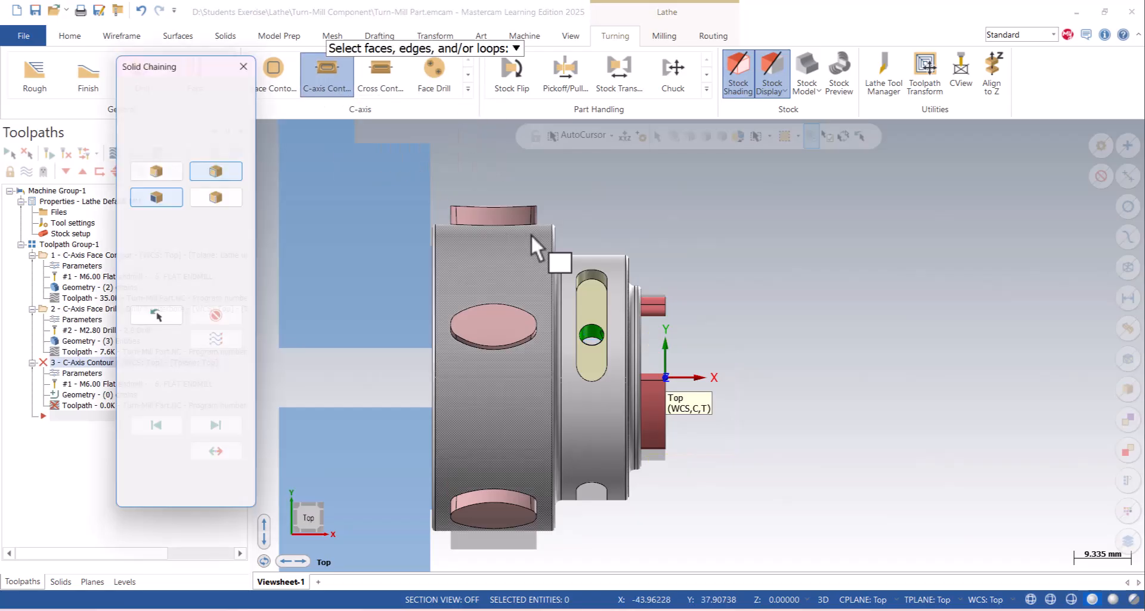
scroll(486, 353, up, 2)
click(478, 346)
scroll(471, 366, up, 2)
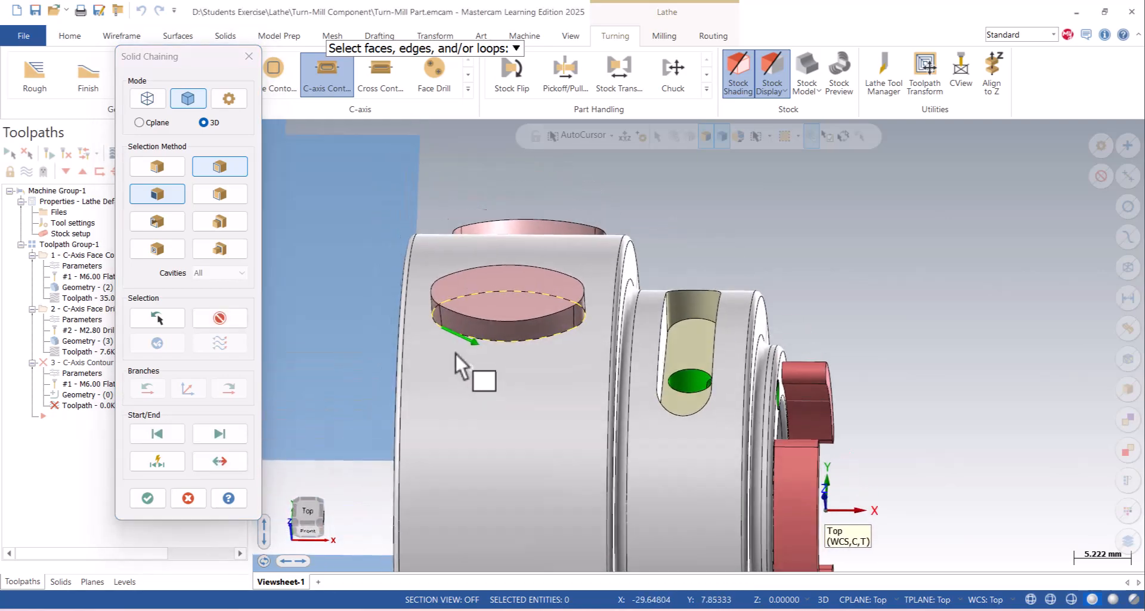
click(228, 456)
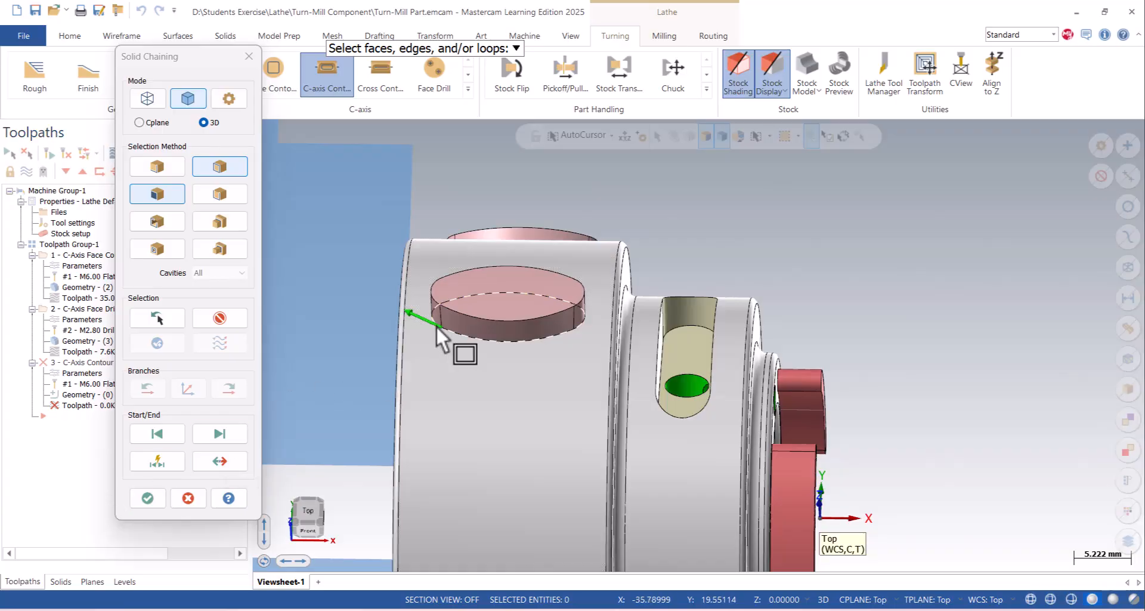
click(220, 462)
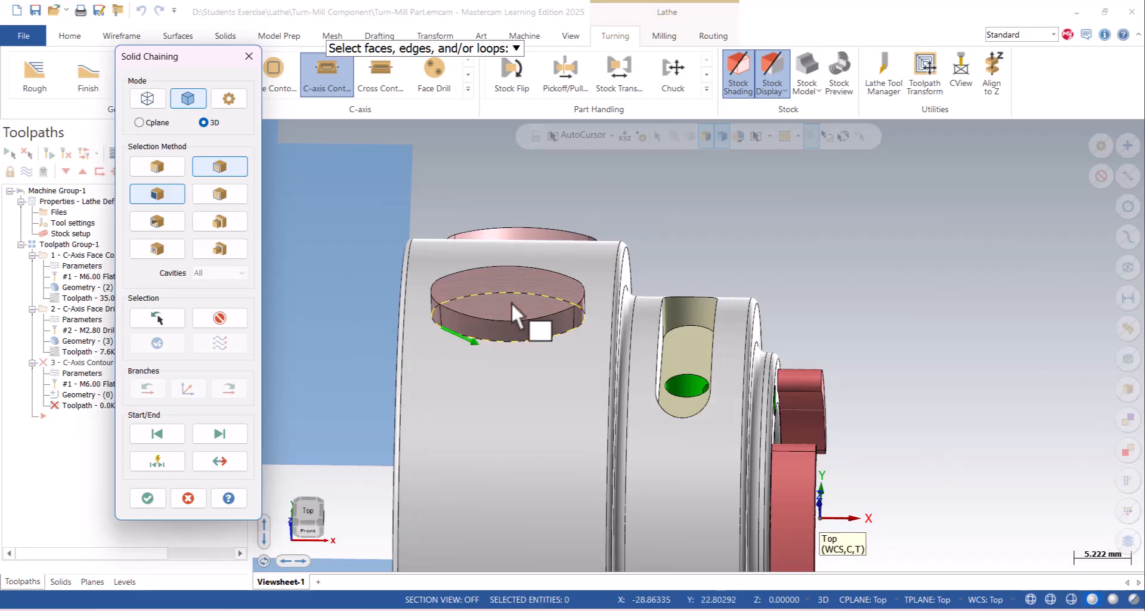
click(148, 498)
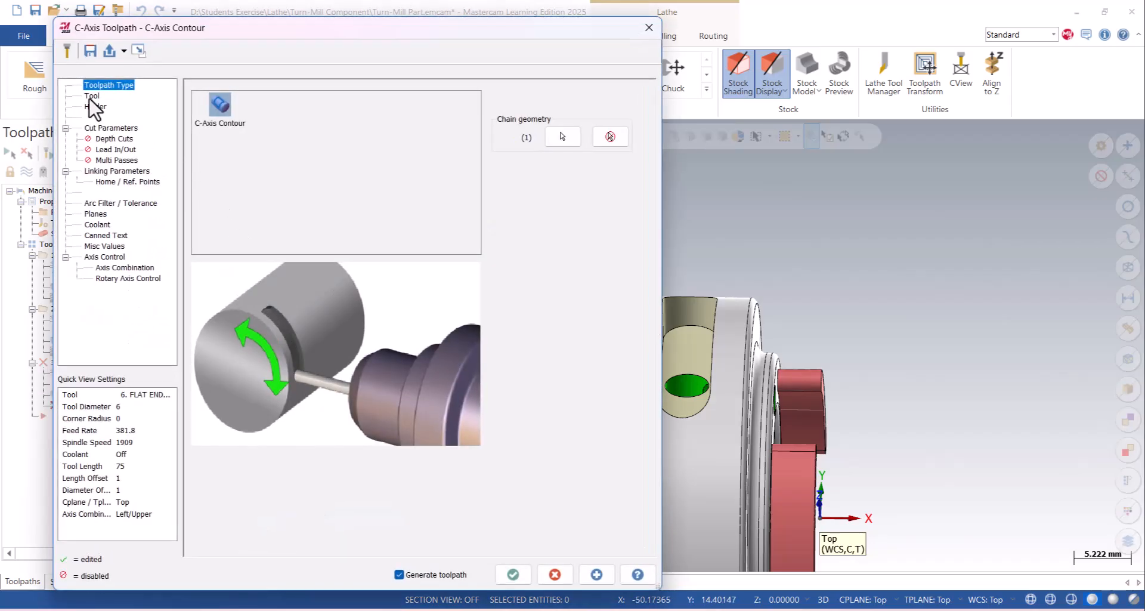
click(91, 96)
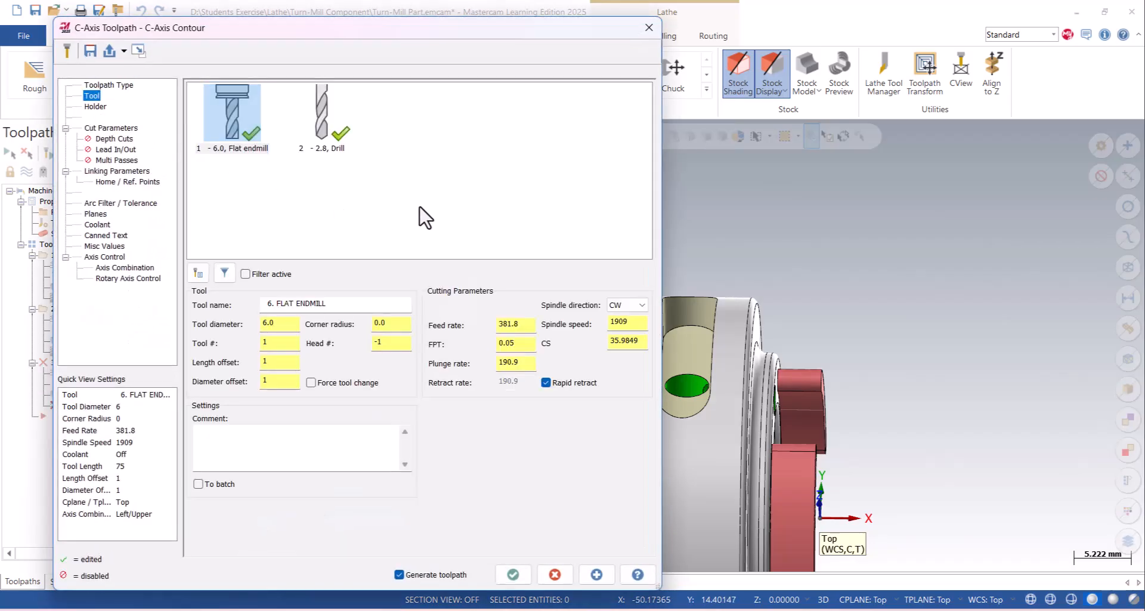
- Create a flat endmill with an 8 mm cutting diameter for the C-axis contour
right_click(482, 137)
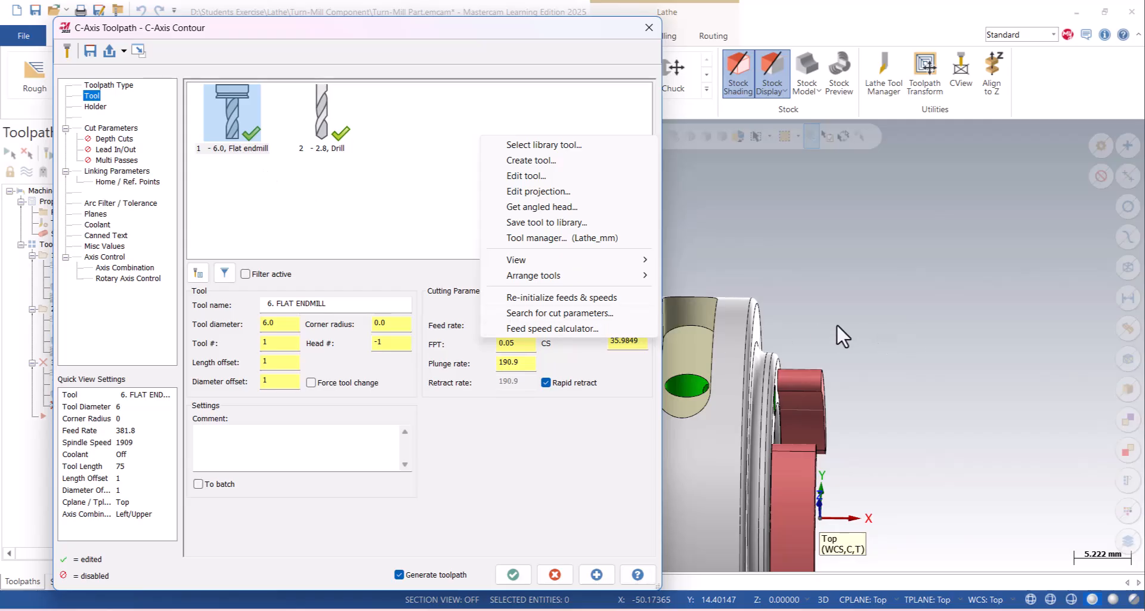
click(578, 162)
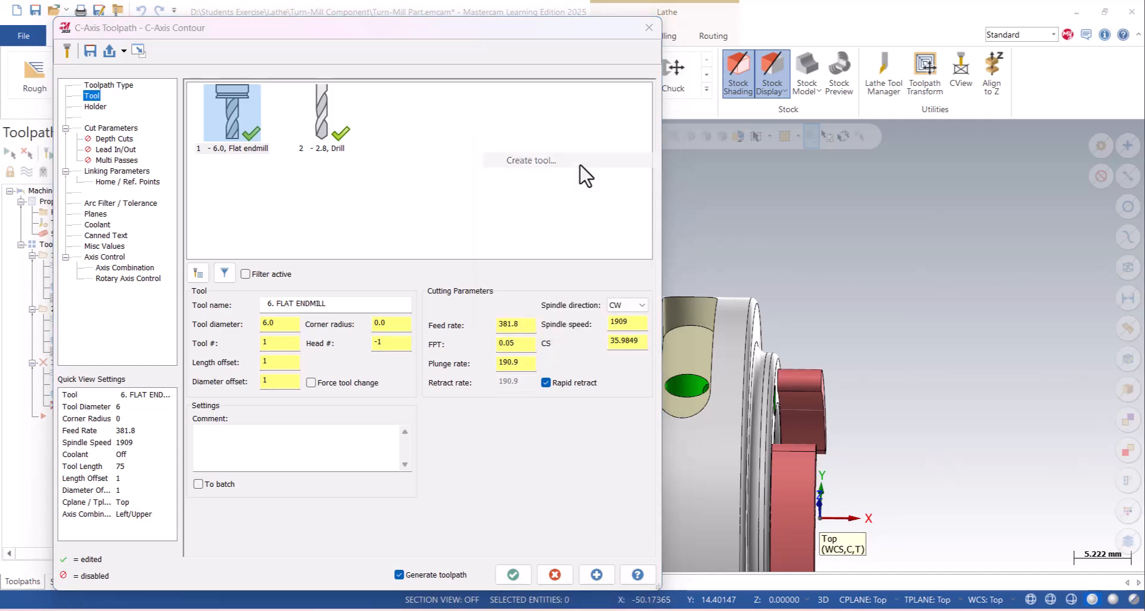
double_click(356, 264)
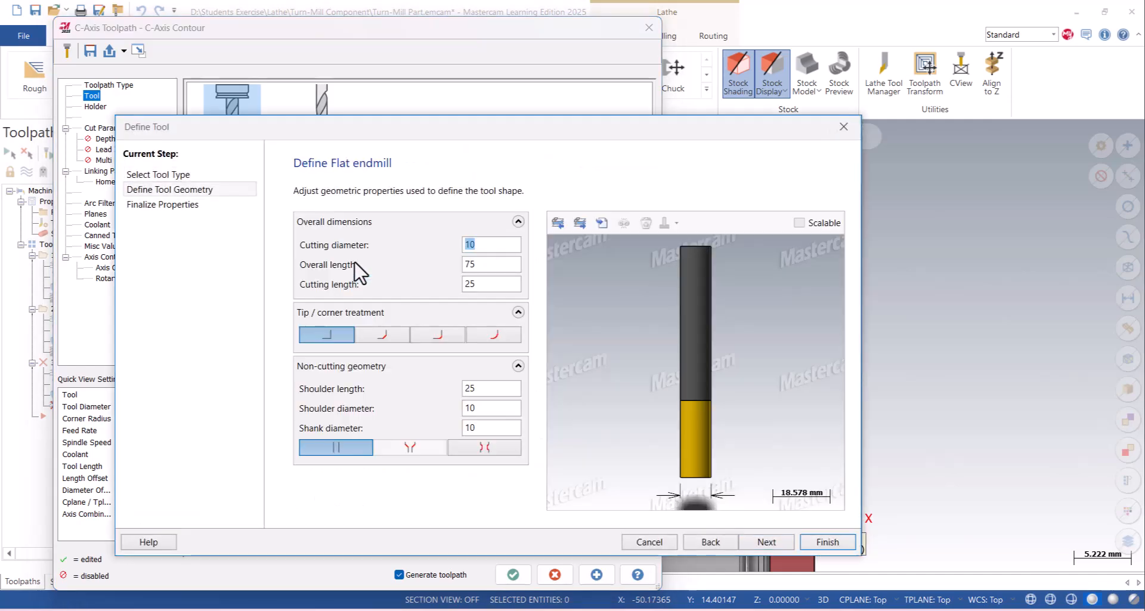
text(8)
click(827, 542)
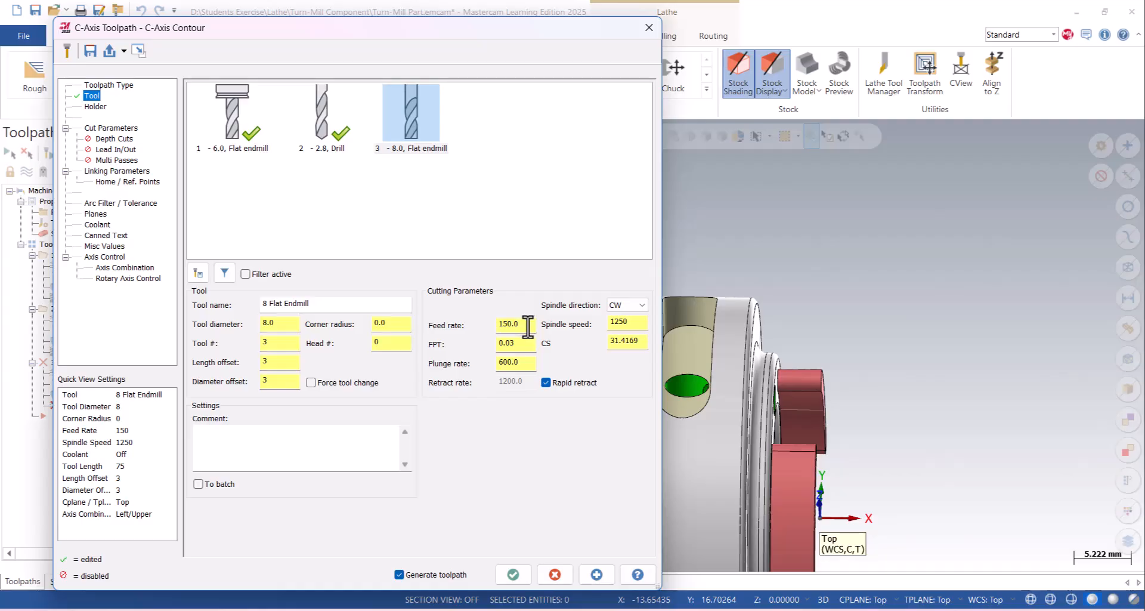
- Change the spindle direction of the 8 mm flat endmill
click(620, 307)
click(619, 327)
click(626, 316)
click(625, 306)
click(625, 325)
- Set the contour type to Ramp with depth-based ramp motion and a 0.2 mm ramp depth
click(110, 129)
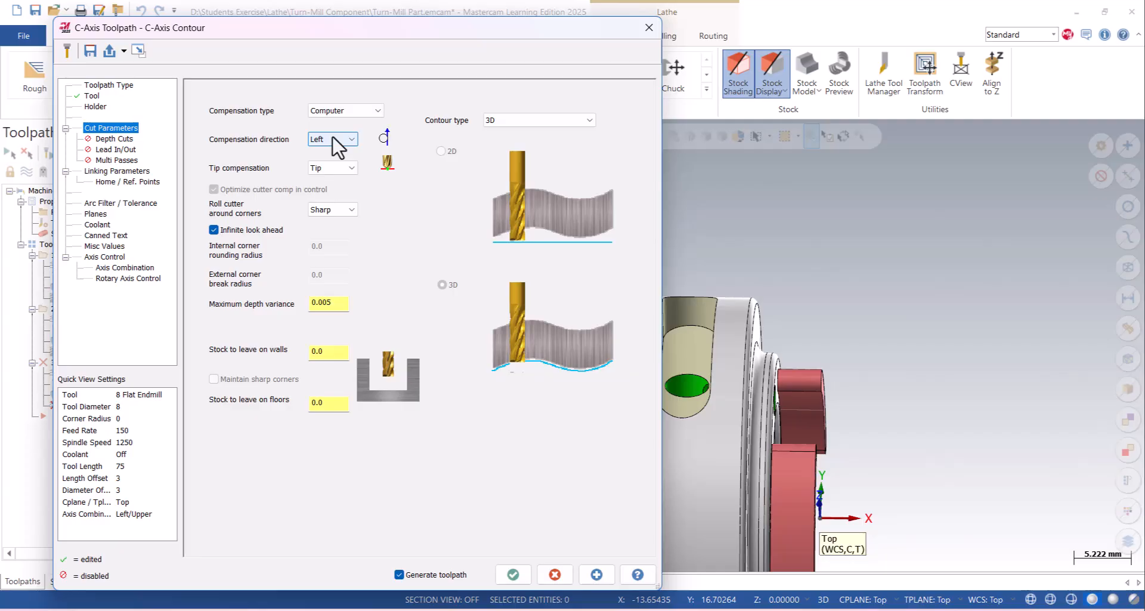
drag(325, 354, 280, 354)
click(116, 138)
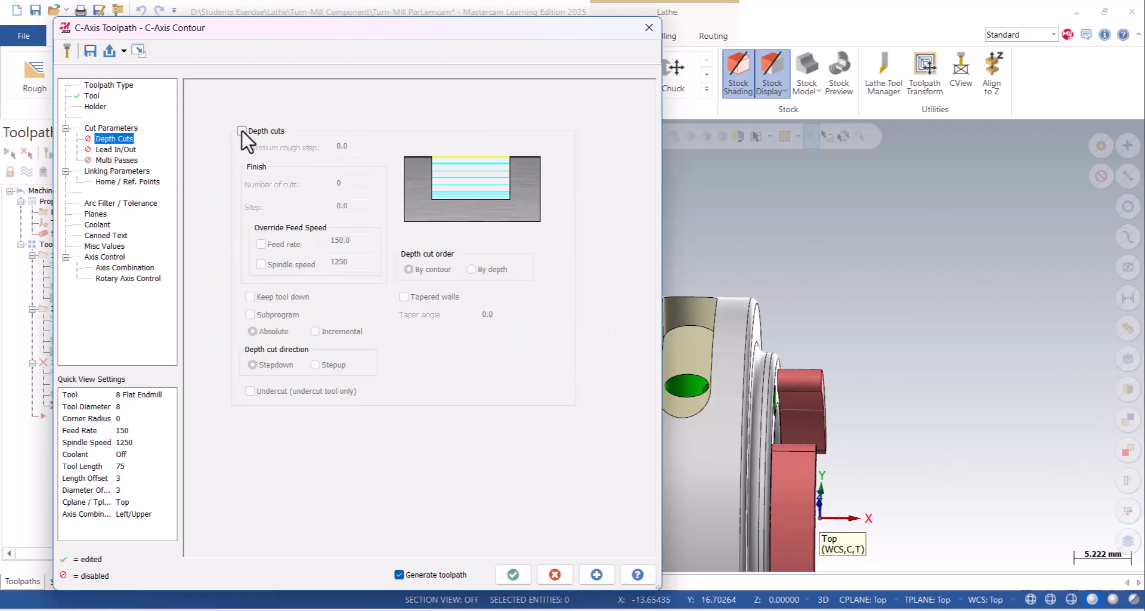
click(126, 129)
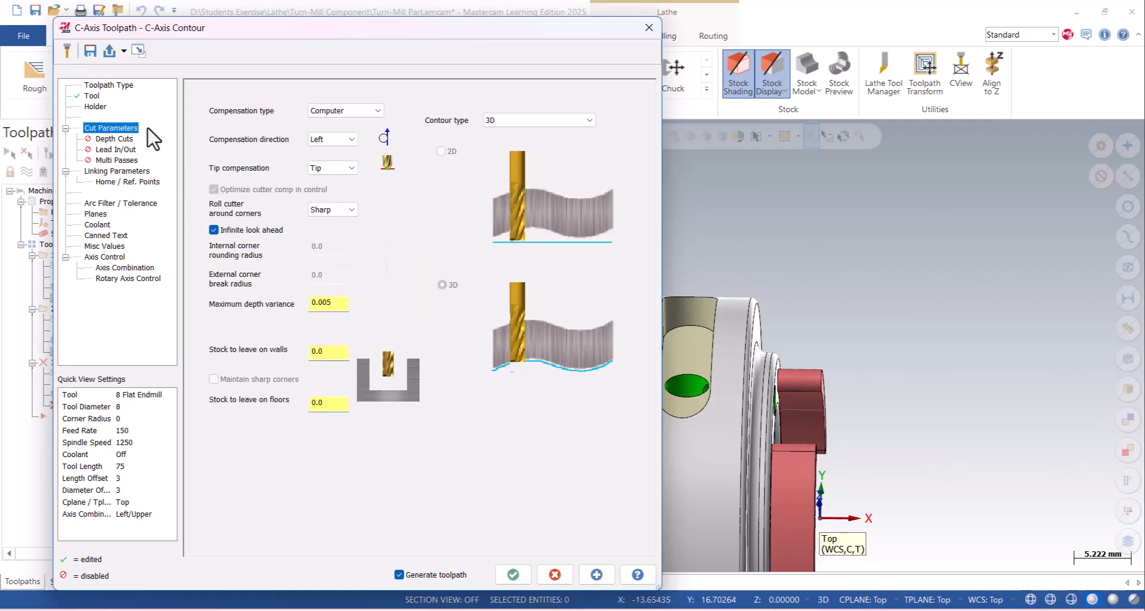
click(518, 120)
click(510, 163)
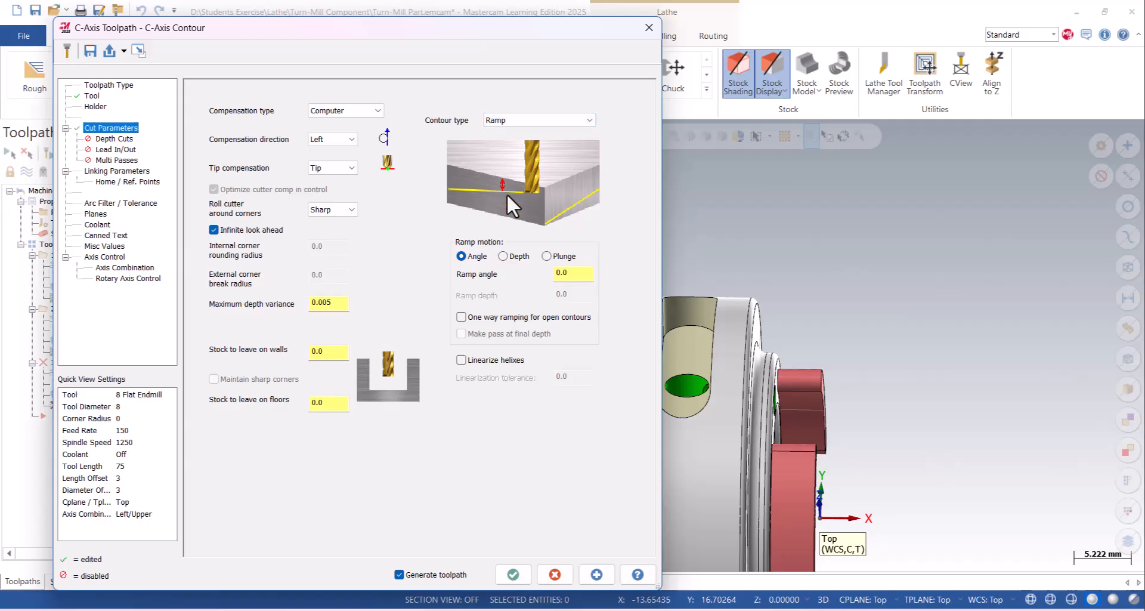
click(504, 256)
click(573, 294)
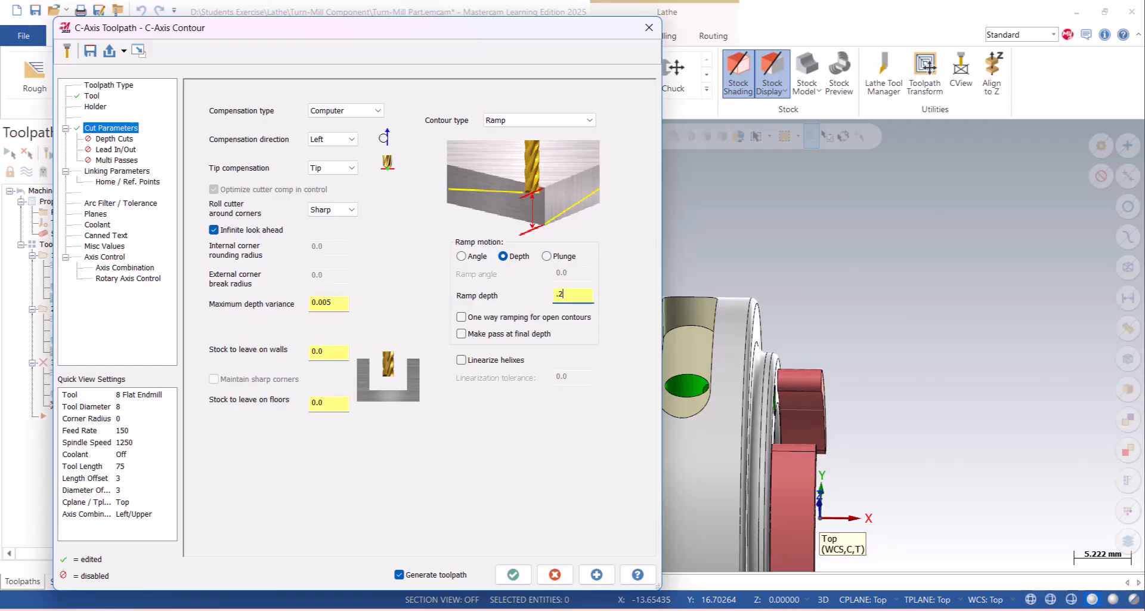
- Enable lead in/out with a tangent entry line, 20% arc radius and 90° sweep, and copy the entry settings to the exit
click(119, 150)
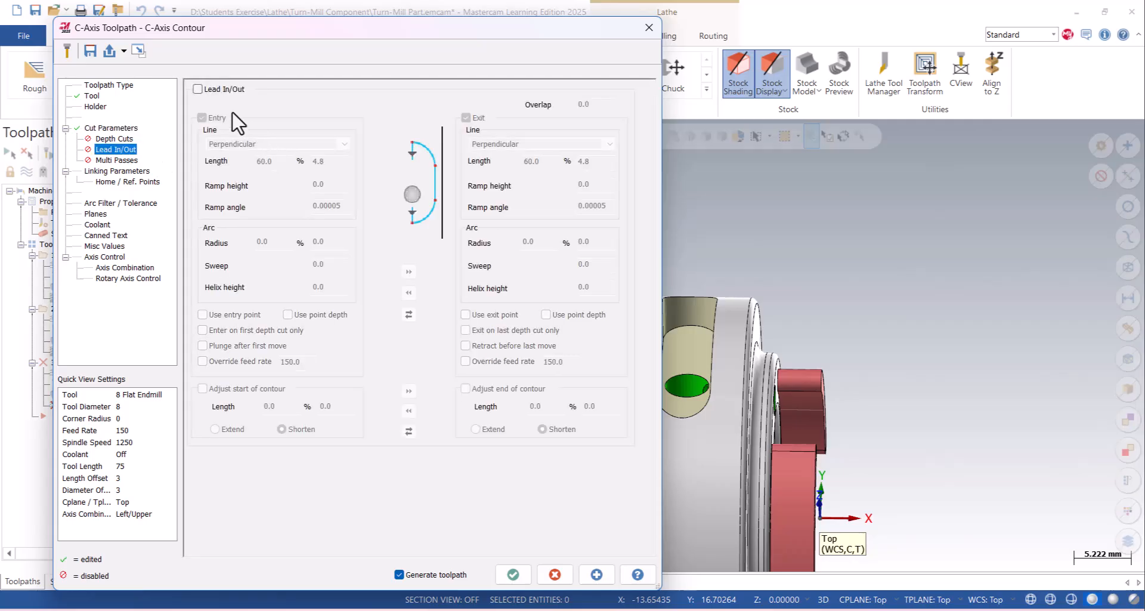
click(220, 90)
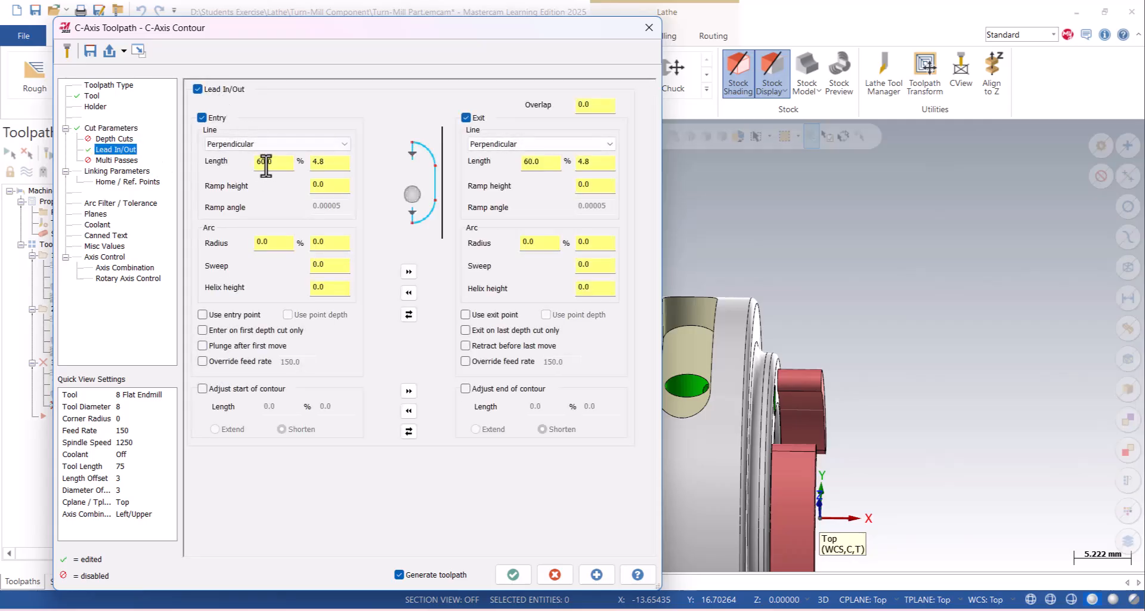
click(273, 241)
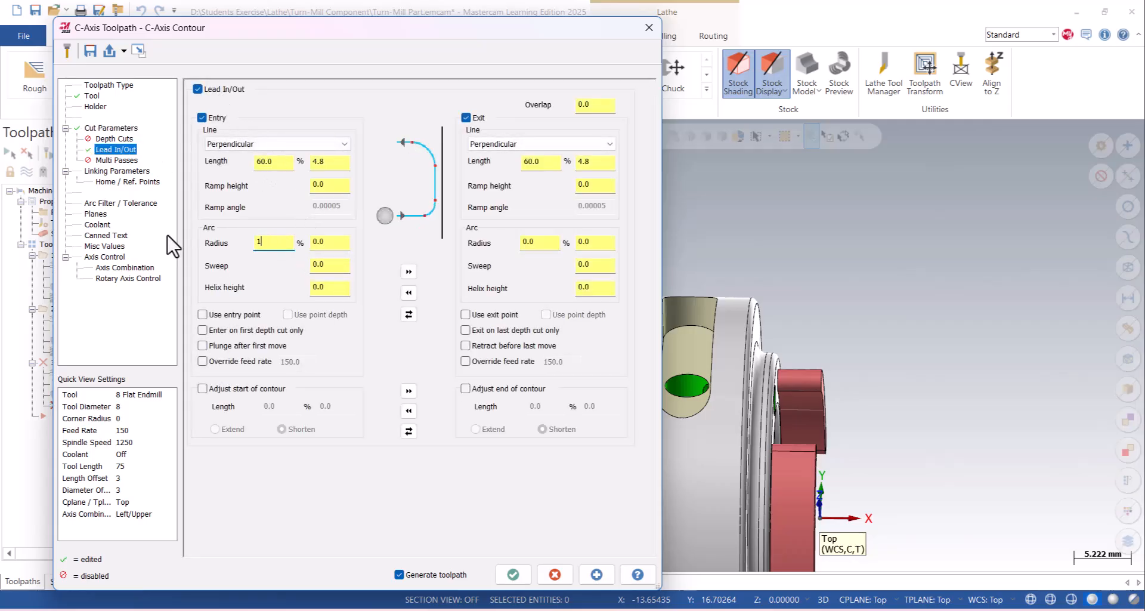
key(BackSpace)
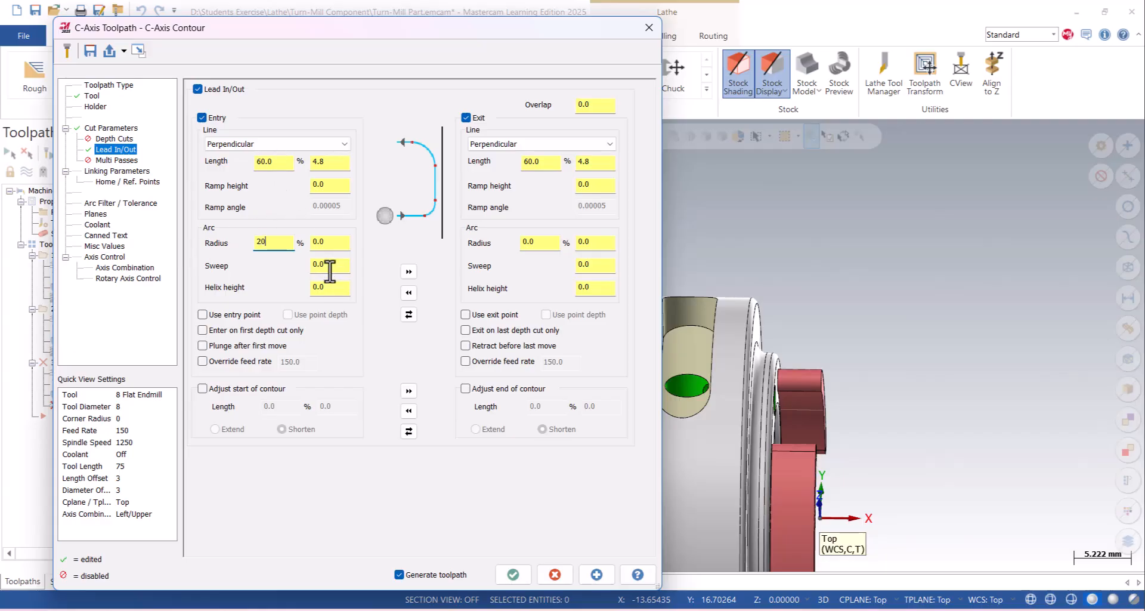
click(273, 143)
click(241, 162)
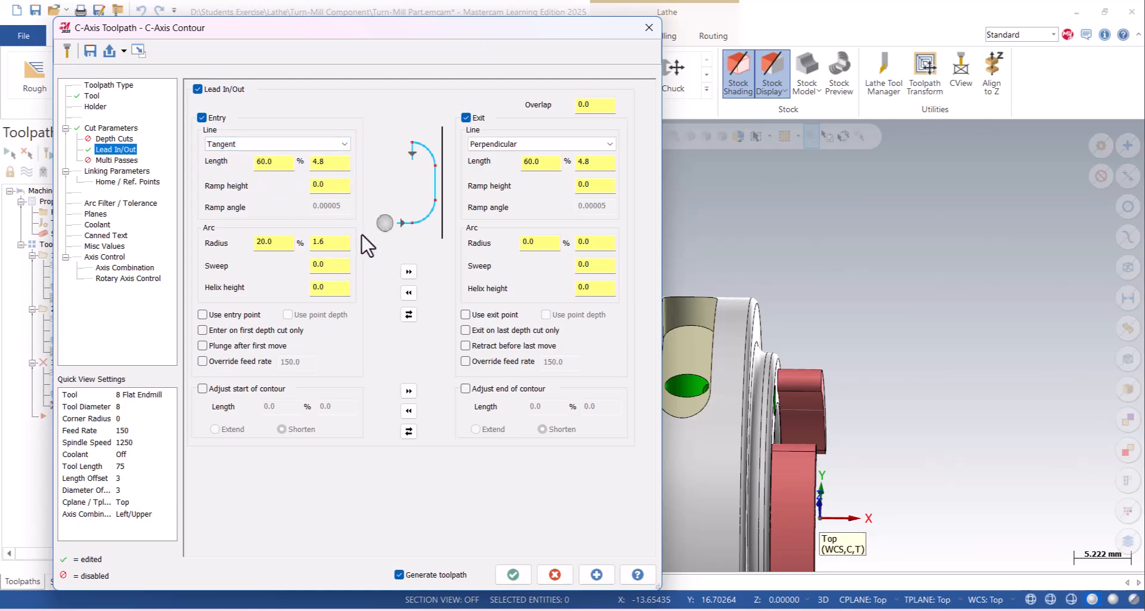
click(409, 272)
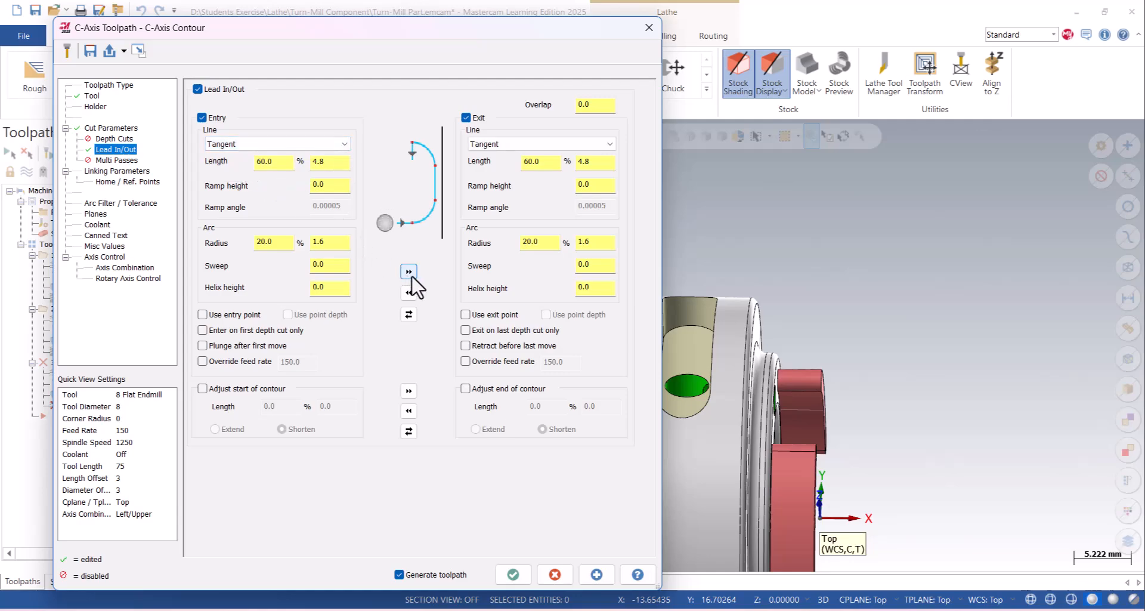
click(322, 264)
text(90)
click(408, 272)
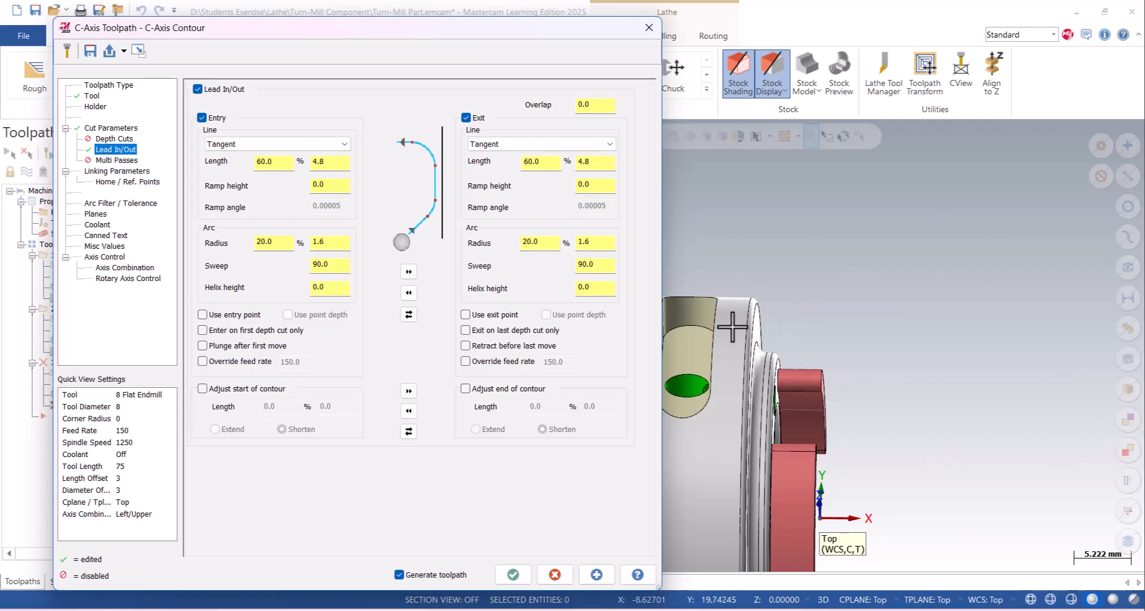
- Set the linking clearance to 20 mm, retract to 5 mm and feed plane to 2 mm, and make the depth incremental
click(110, 172)
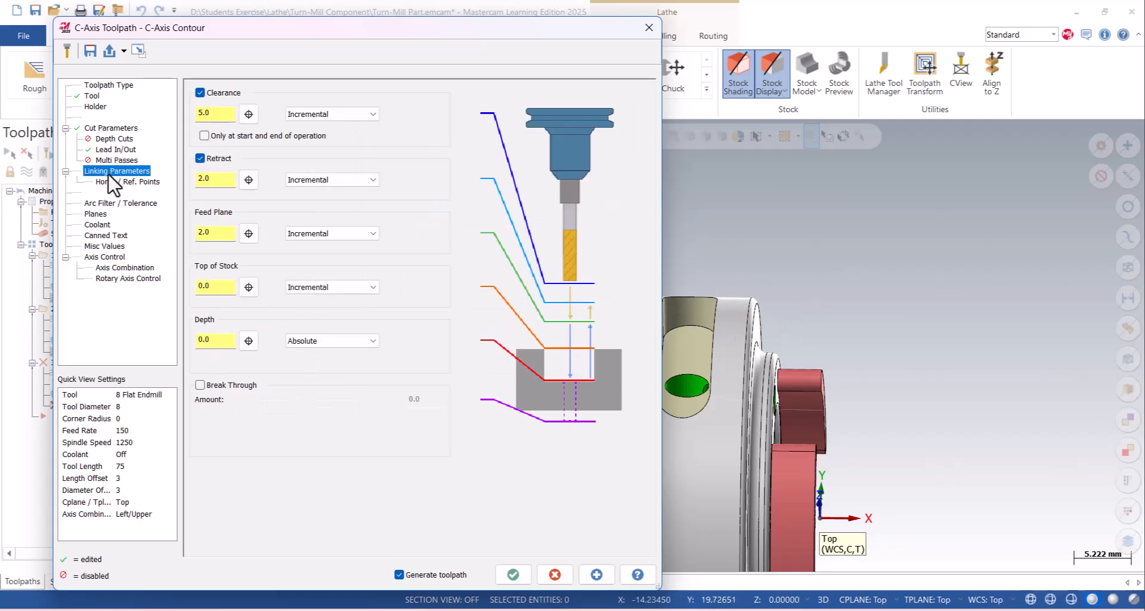
double_click(215, 112)
double_click(209, 178)
text(5)
double_click(220, 236)
click(299, 345)
click(301, 360)
- Take the 50 mm rotary diameter from the large cylindrical body and try to generate the toolpath
click(126, 279)
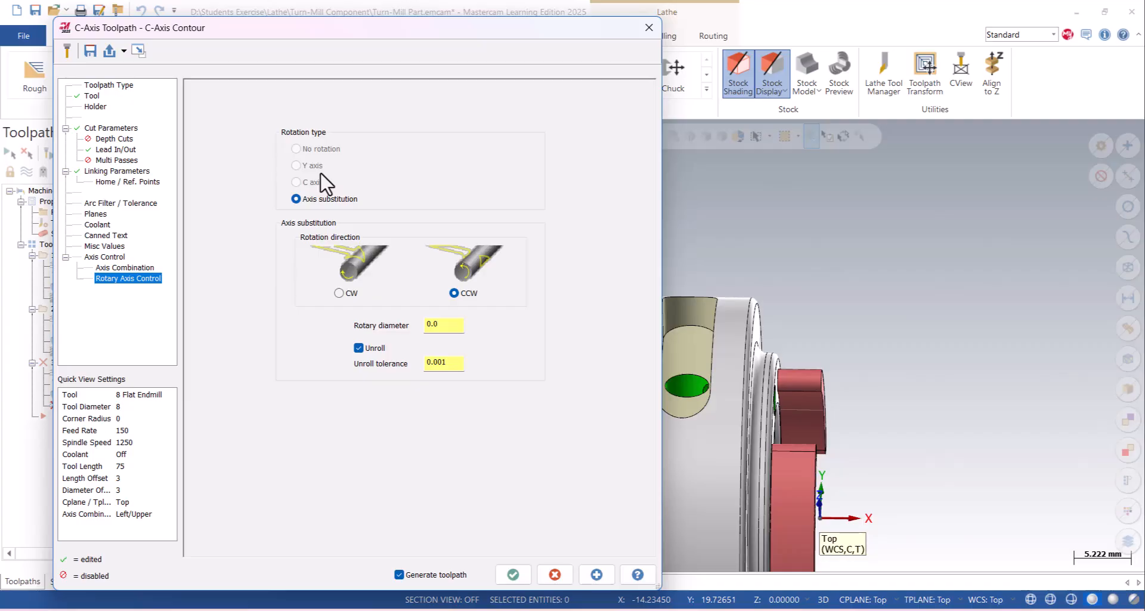
double_click(444, 323)
right_click(438, 324)
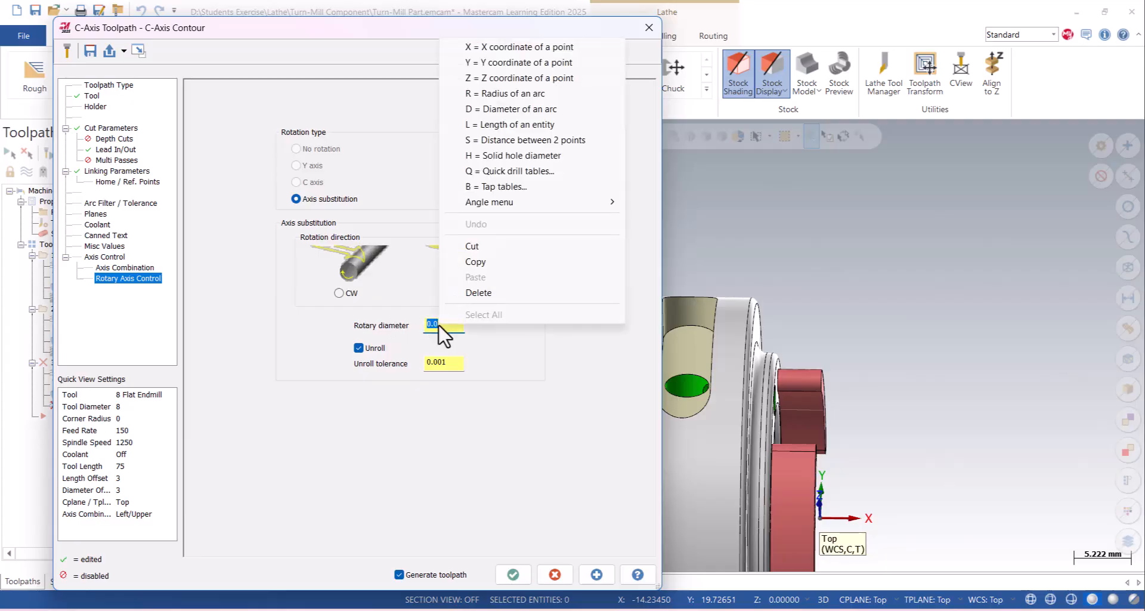
click(523, 110)
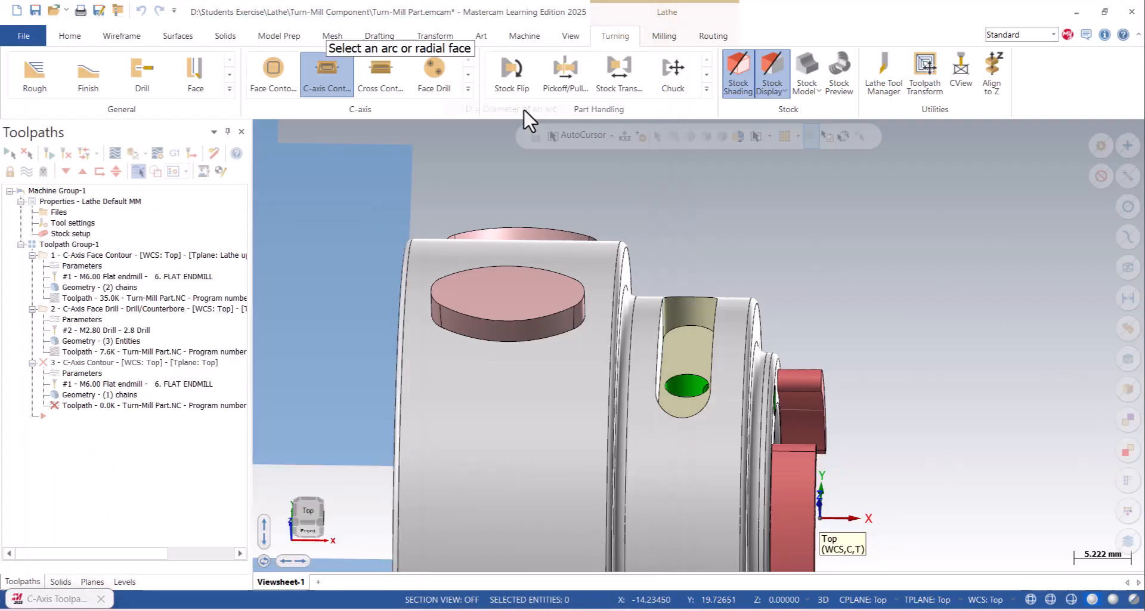
click(467, 256)
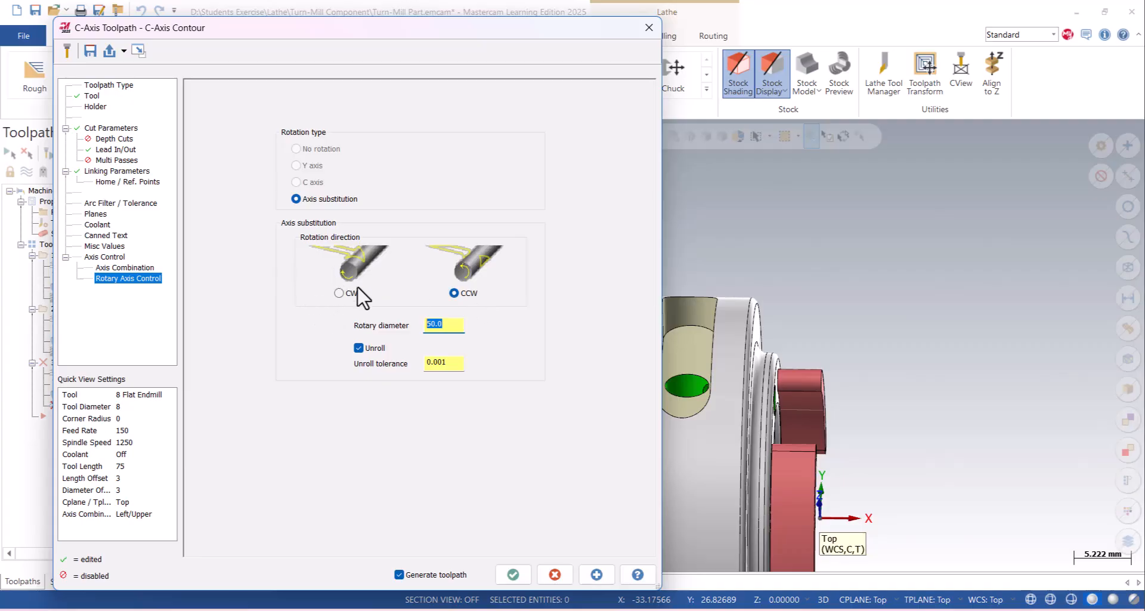
scroll(966, 291, down, 5)
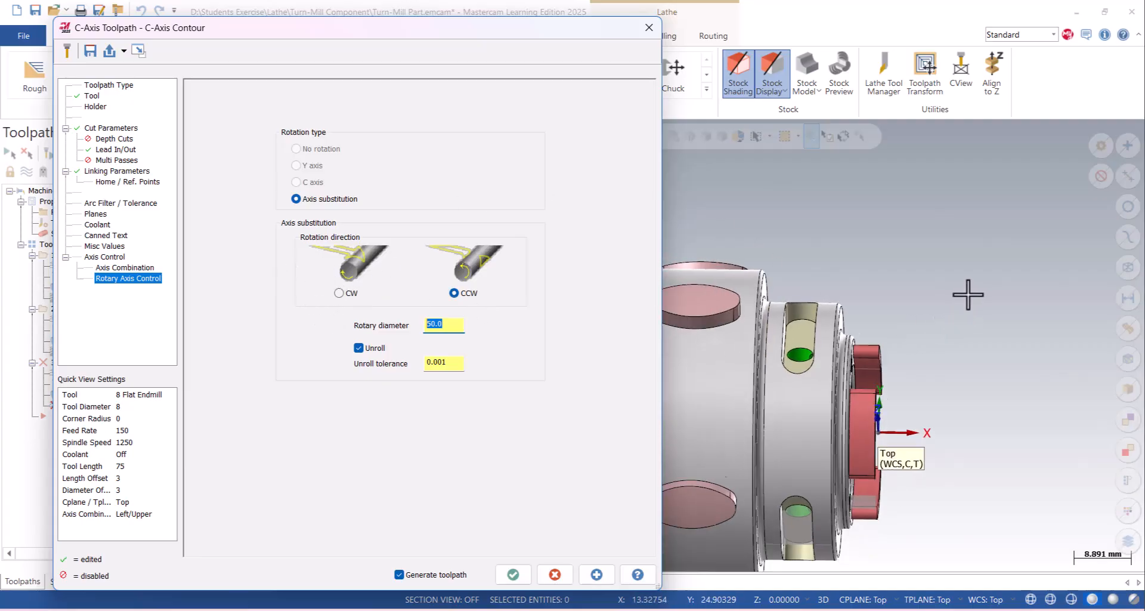
click(597, 571)
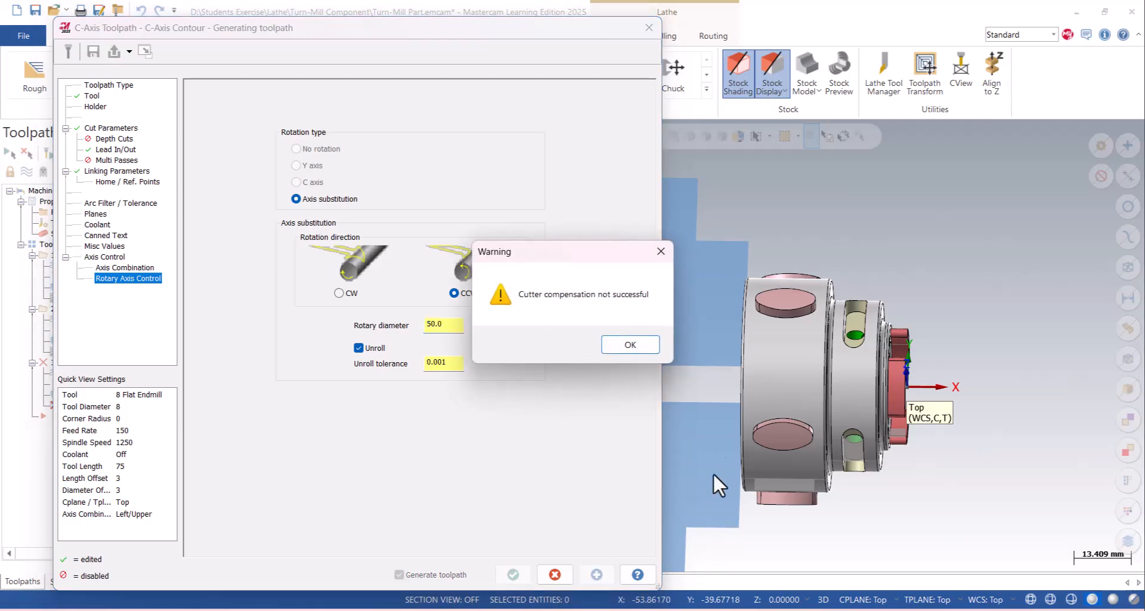
click(620, 343)
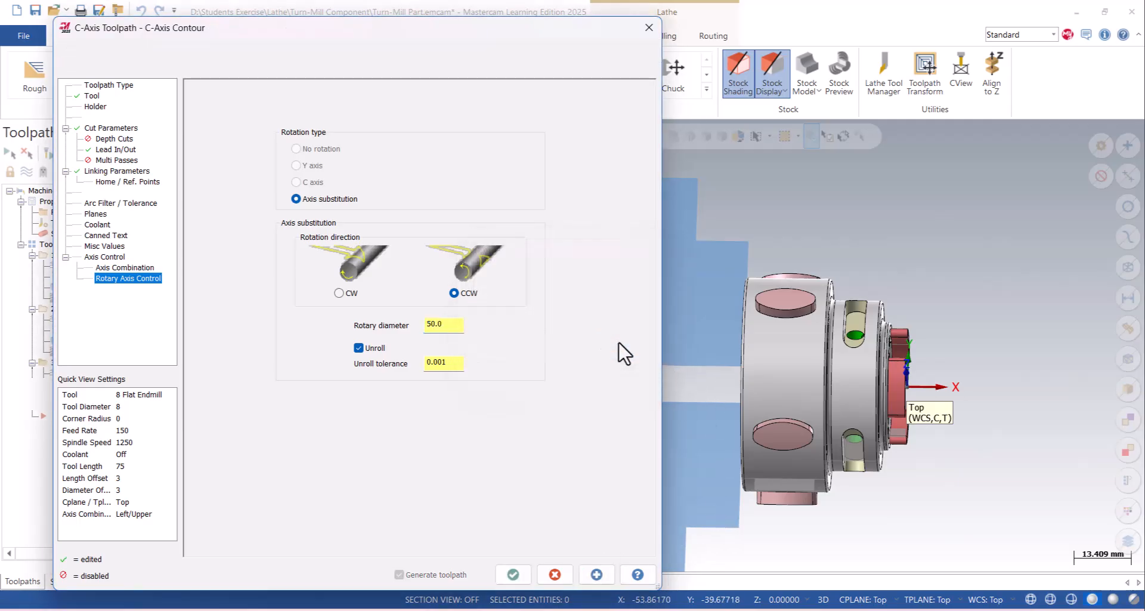
- Switch the cutter compensation direction to Right, regenerate the toolpath and inspect it around the oval boss
click(117, 128)
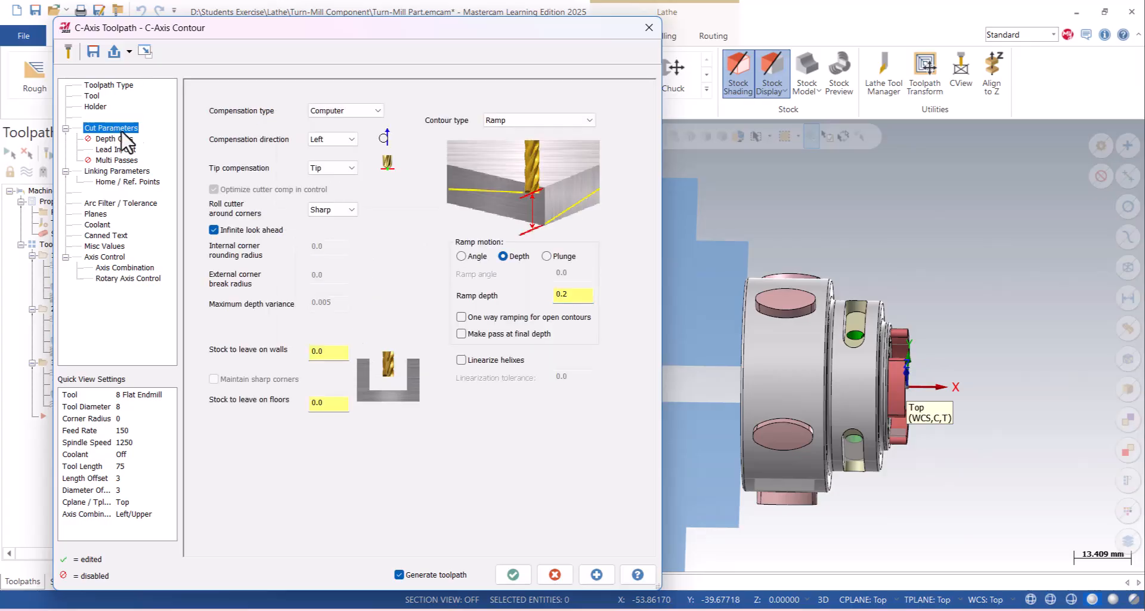
click(323, 141)
click(325, 159)
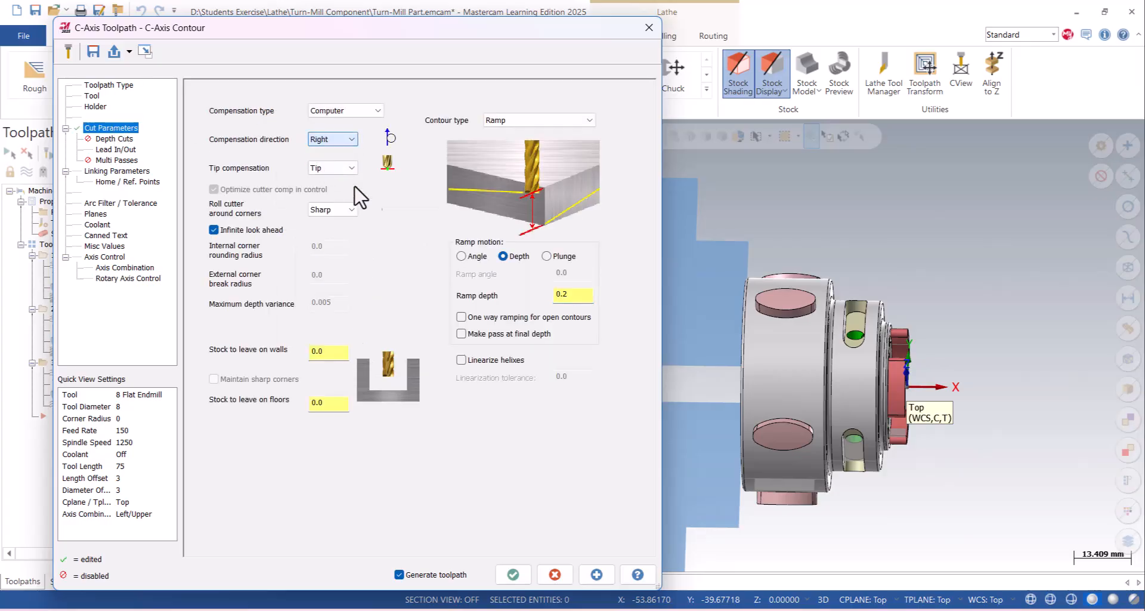
click(593, 573)
middle_drag(799, 290, 767, 266)
scroll(779, 305, up, 3)
mouse_move(780, 305)
middle_down()
mouse_move(758, 272)
mouse_move(724, 278)
mouse_move(724, 322)
mouse_move(784, 303)
middle_up()
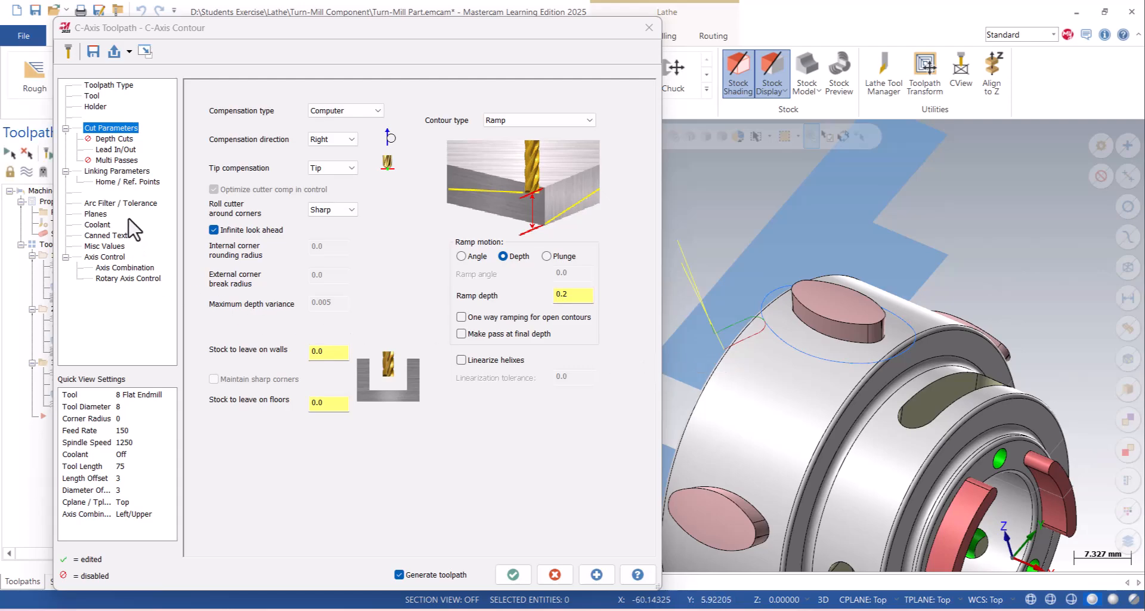
- Set the incremental top of stock to 3 mm and enable Make pass at final depth for the ramp contour
click(113, 171)
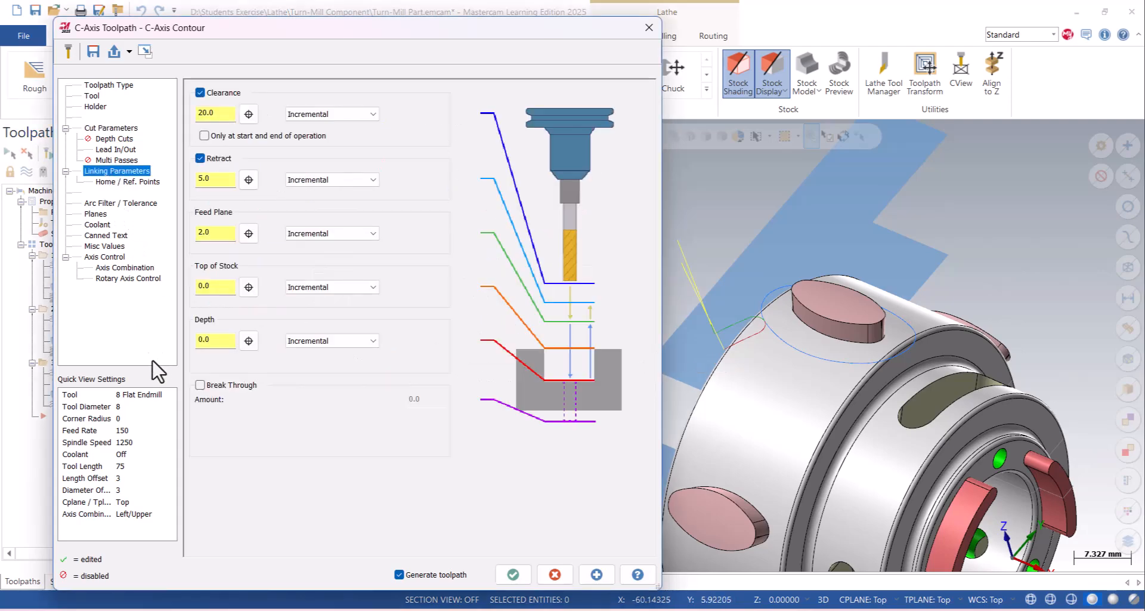
click(125, 278)
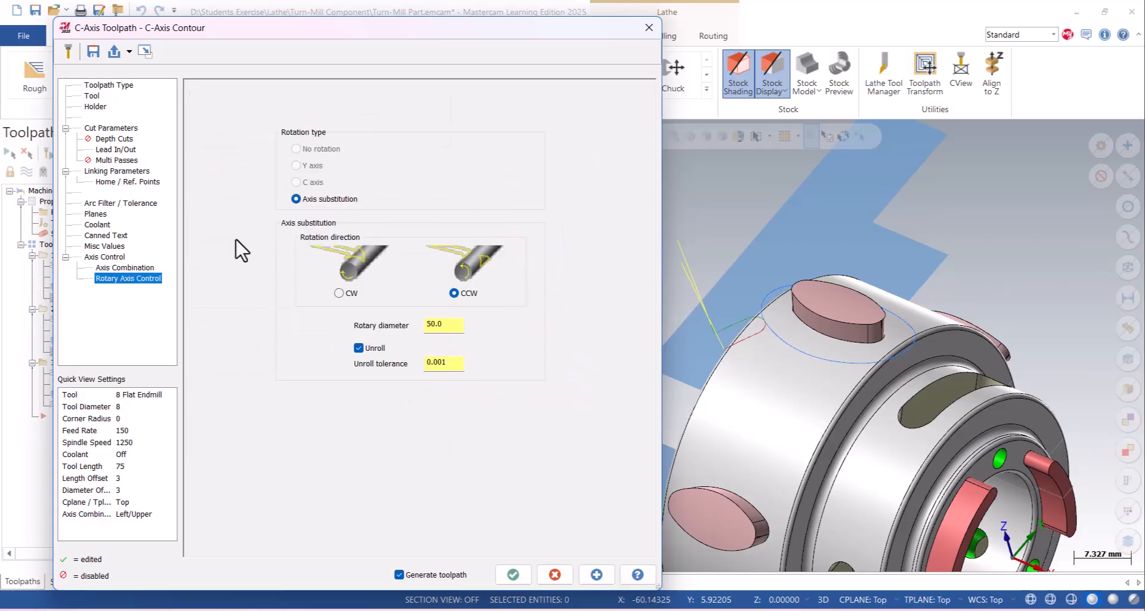
click(111, 128)
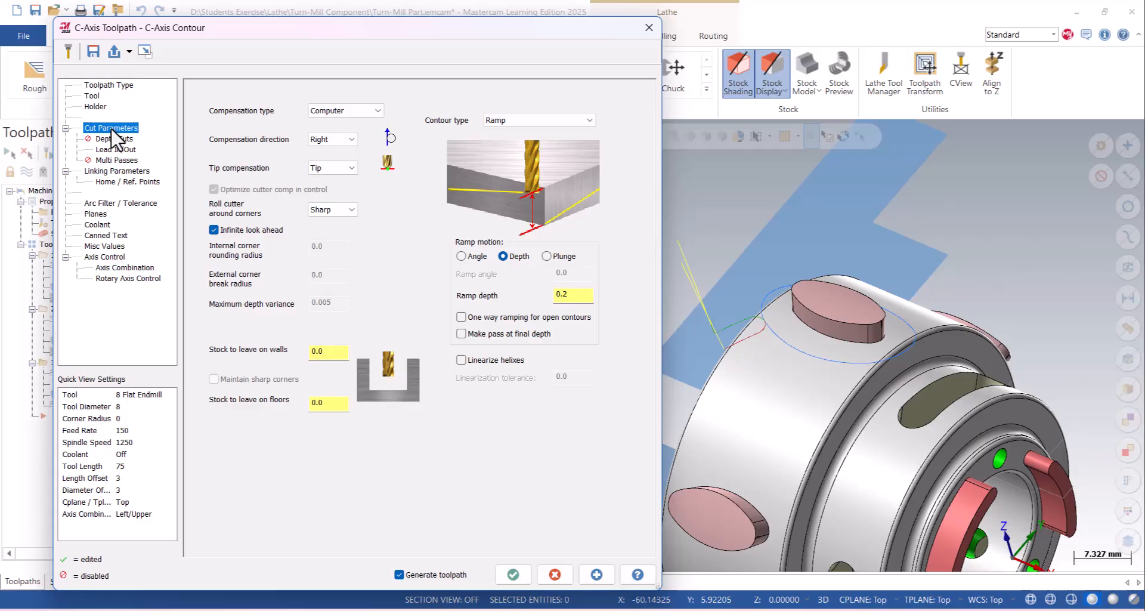
click(121, 278)
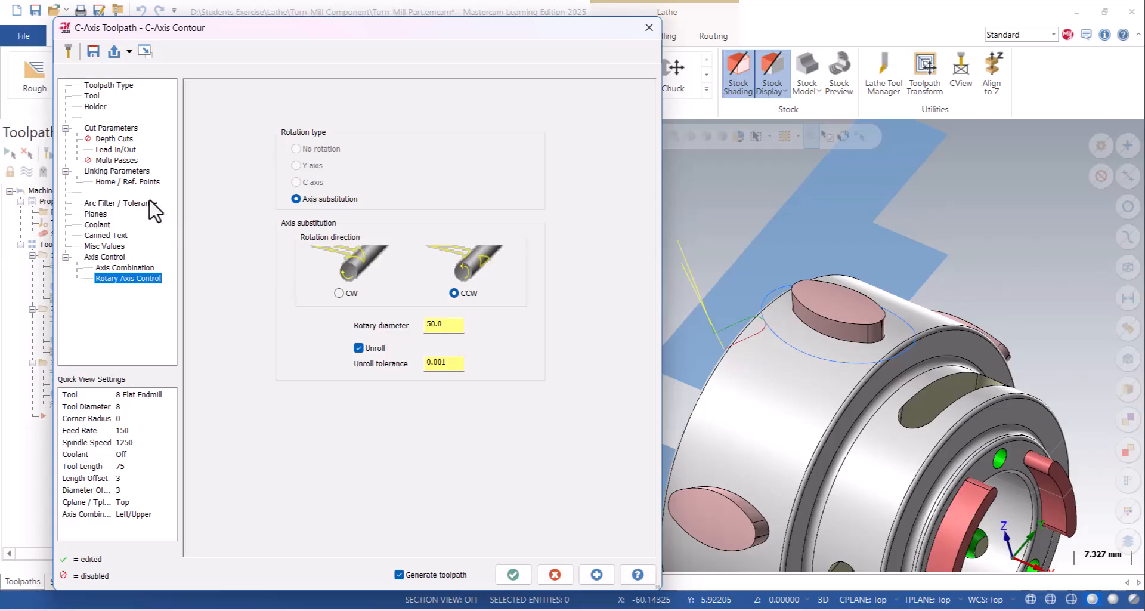
click(117, 171)
click(248, 288)
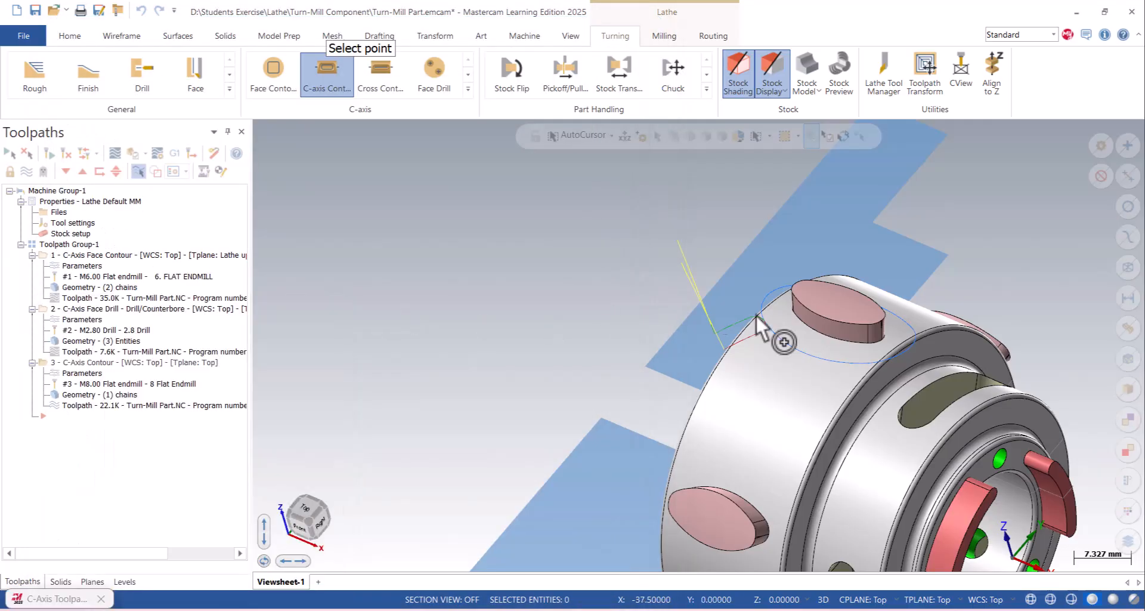
click(798, 296)
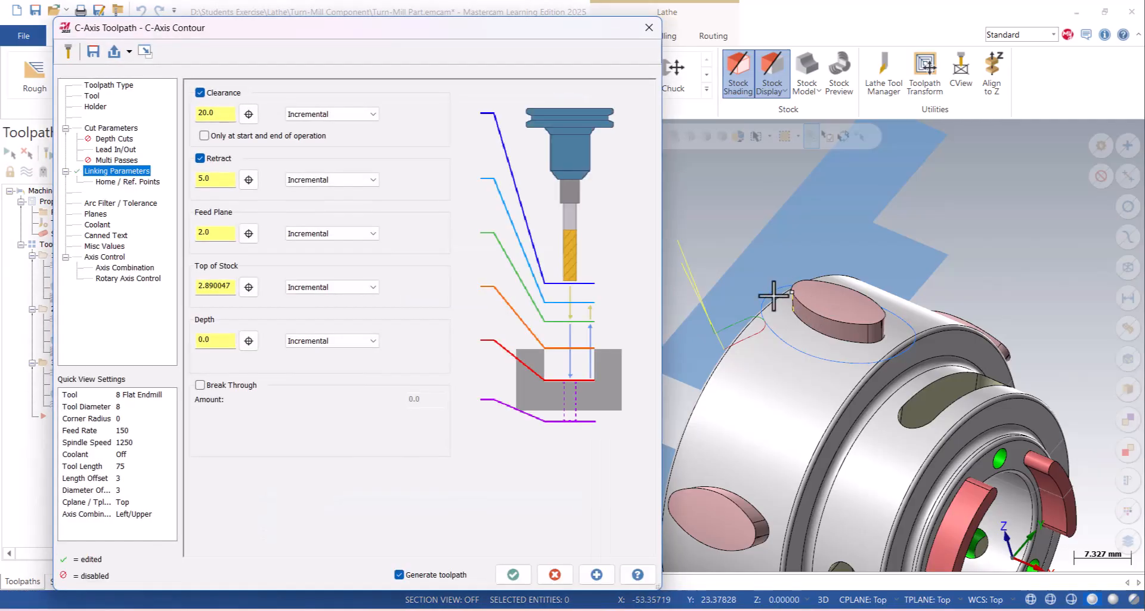
drag(230, 290, 146, 294)
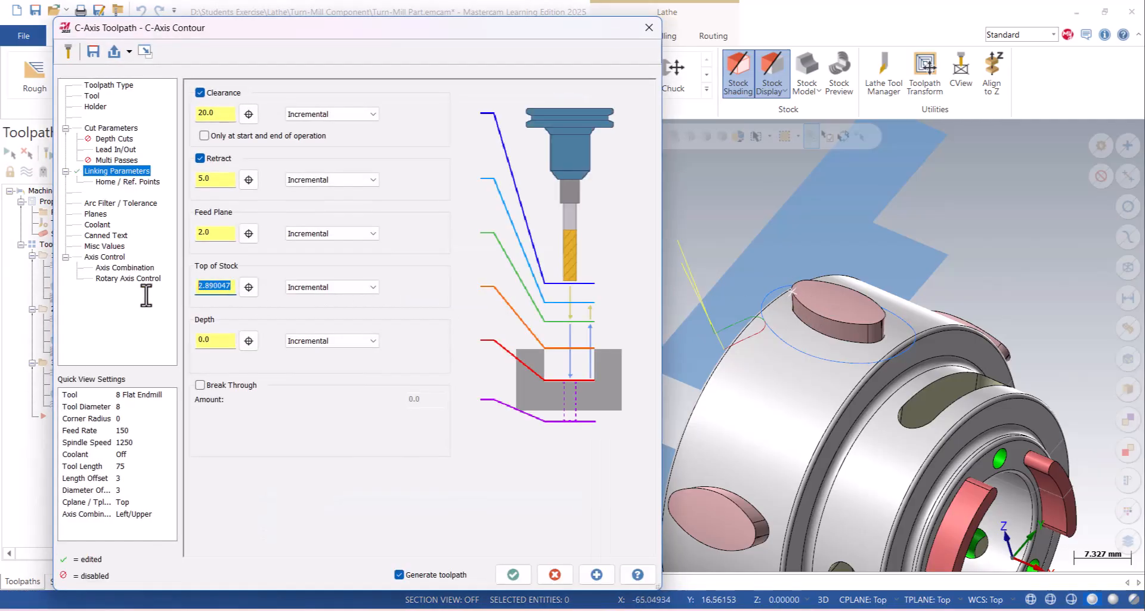
text(3)
click(111, 127)
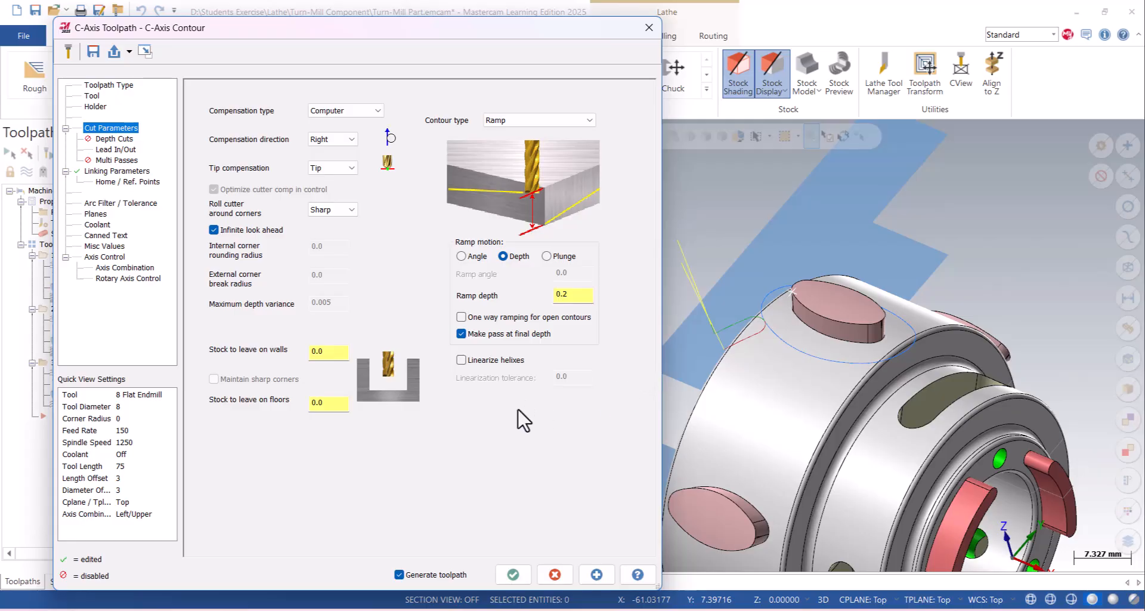
- Generate the C-axis contour with the ramp settings and inspect the ramped passes around the oval boss
click(513, 575)
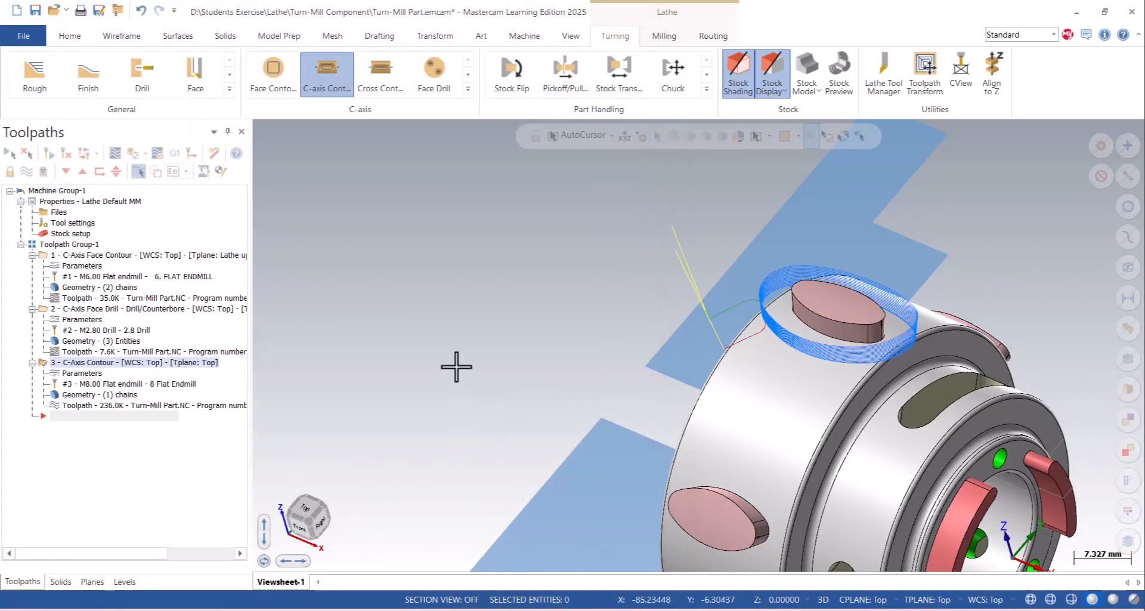
scroll(952, 289, up, 6)
middle_drag(643, 317, 635, 387)
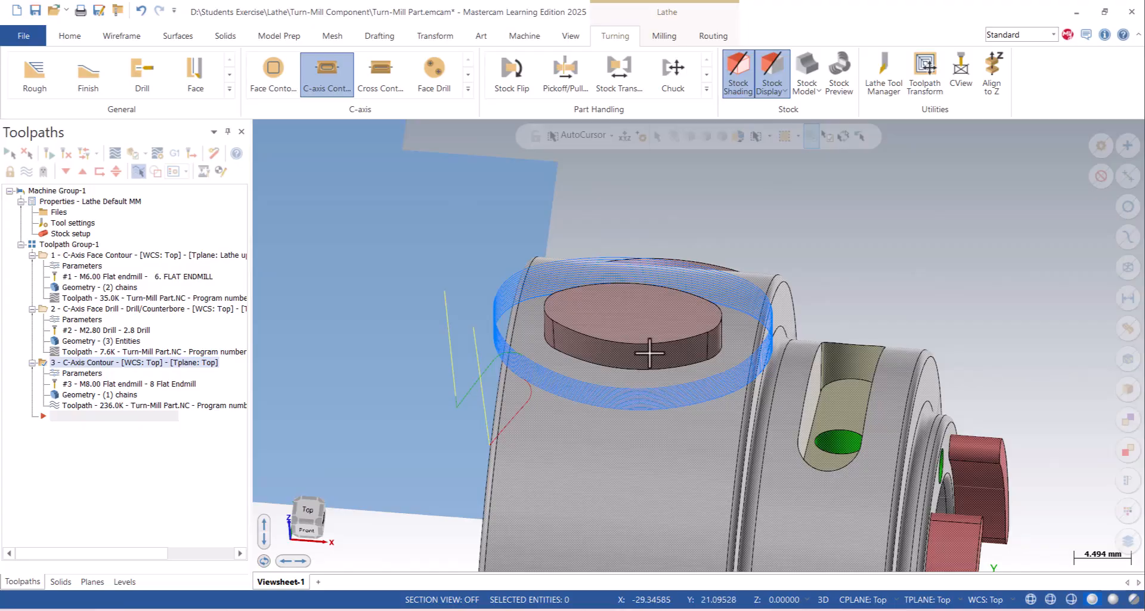
mouse_move(654, 348)
middle_down()
mouse_move(606, 314)
mouse_move(638, 315)
mouse_move(629, 327)
middle_up()
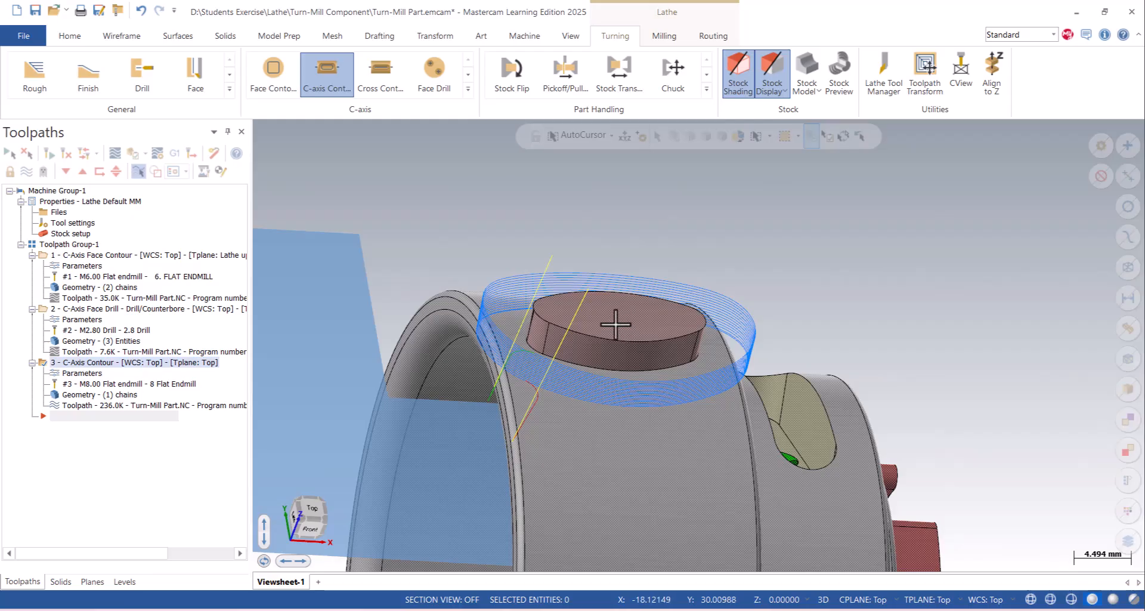
middle_drag(545, 314, 578, 328)
scroll(578, 328, up, 1)
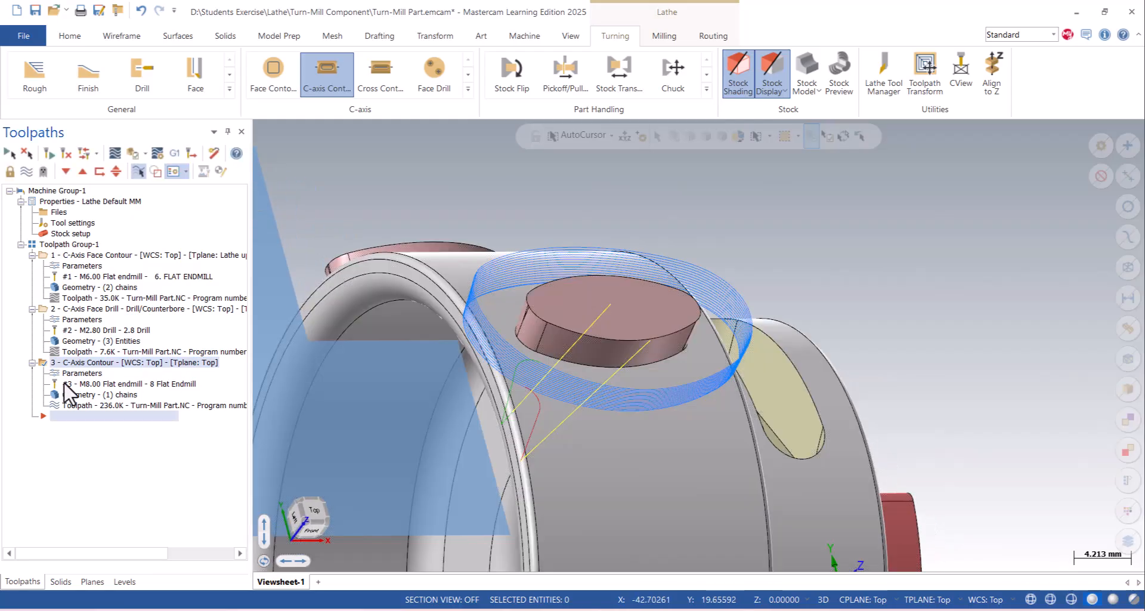
click(67, 396)
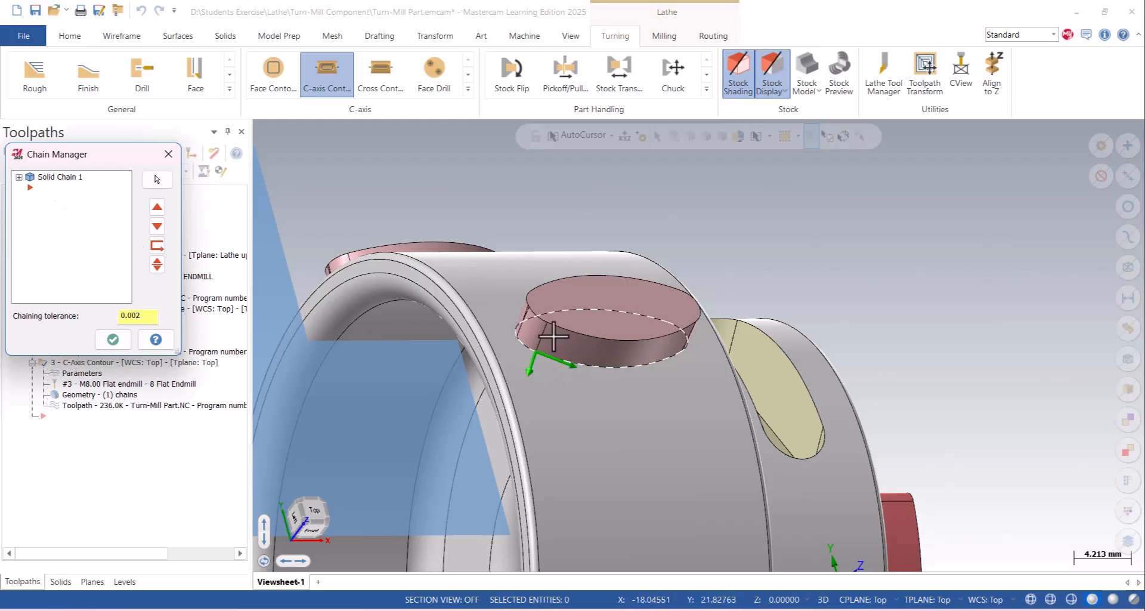
middle_drag(553, 336, 546, 336)
scroll(540, 341, up, 2)
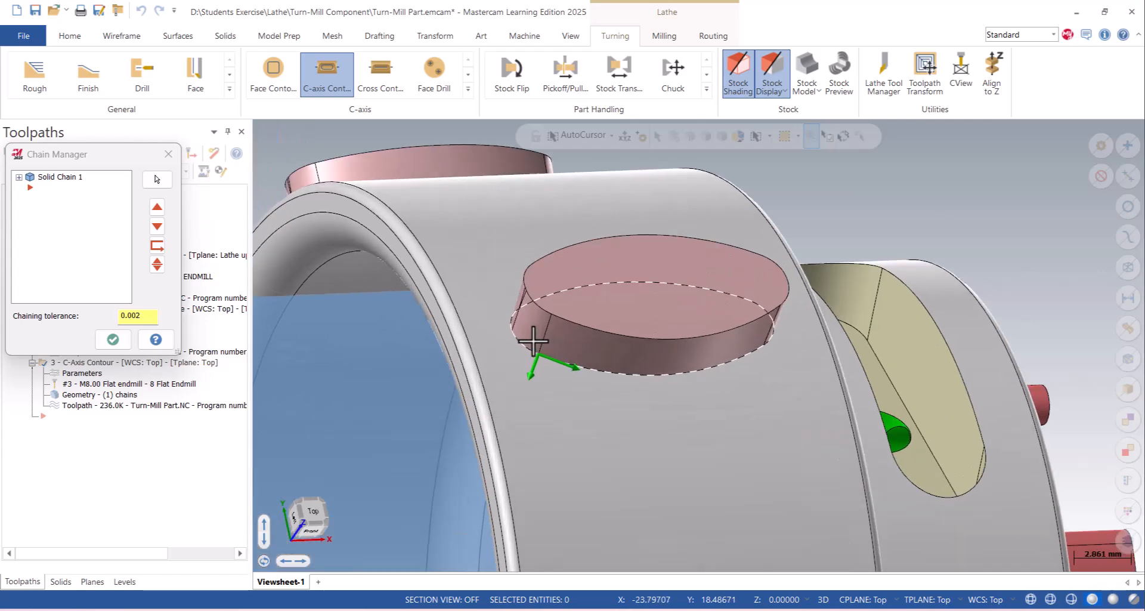
right_click(61, 248)
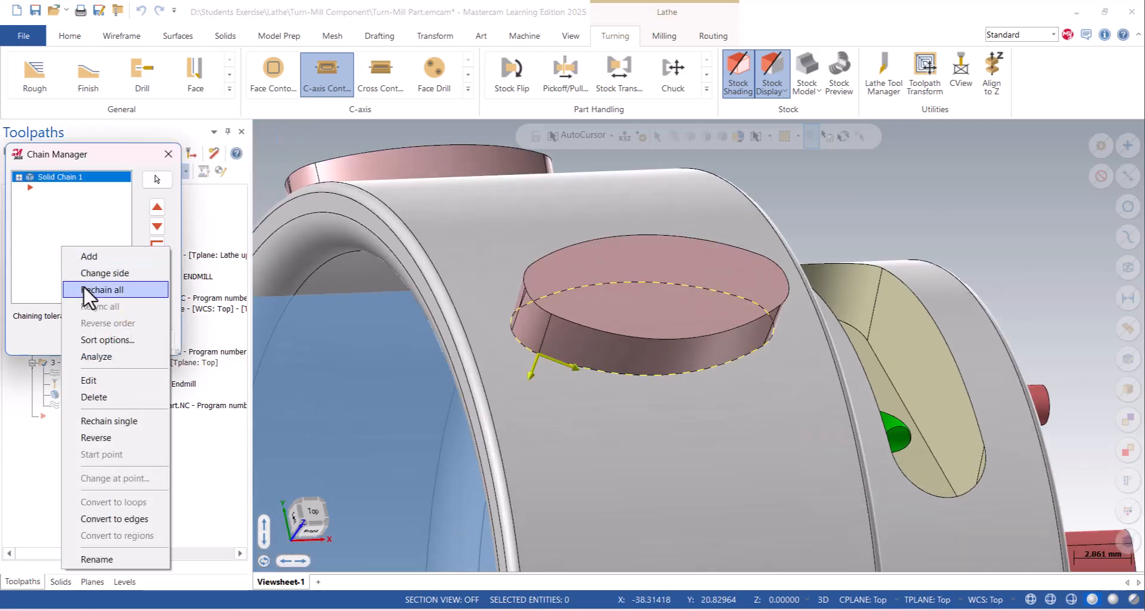
click(170, 157)
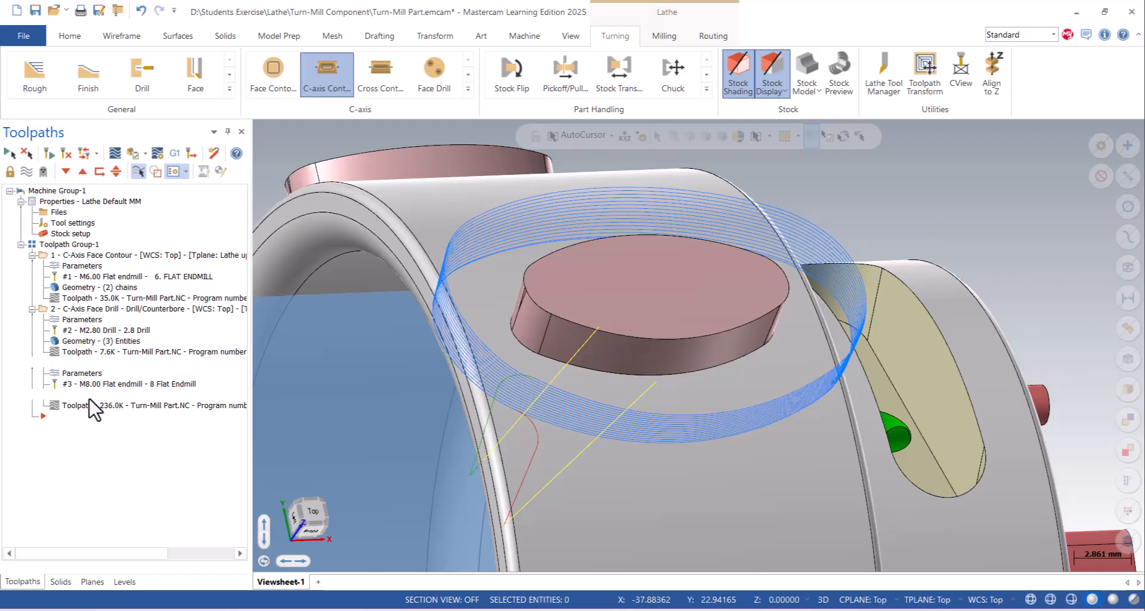
- Rechain all geometry of the C-axis contour operation, starting with the base edge loop of the first oval boss
click(89, 395)
right_click(70, 233)
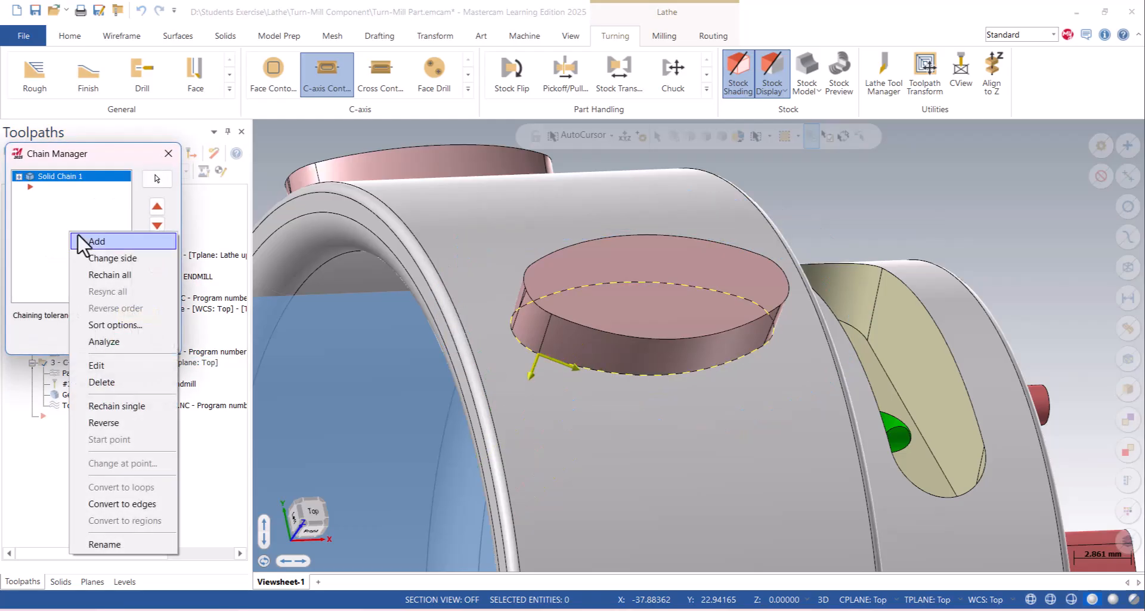
click(111, 278)
scroll(522, 347, up, 5)
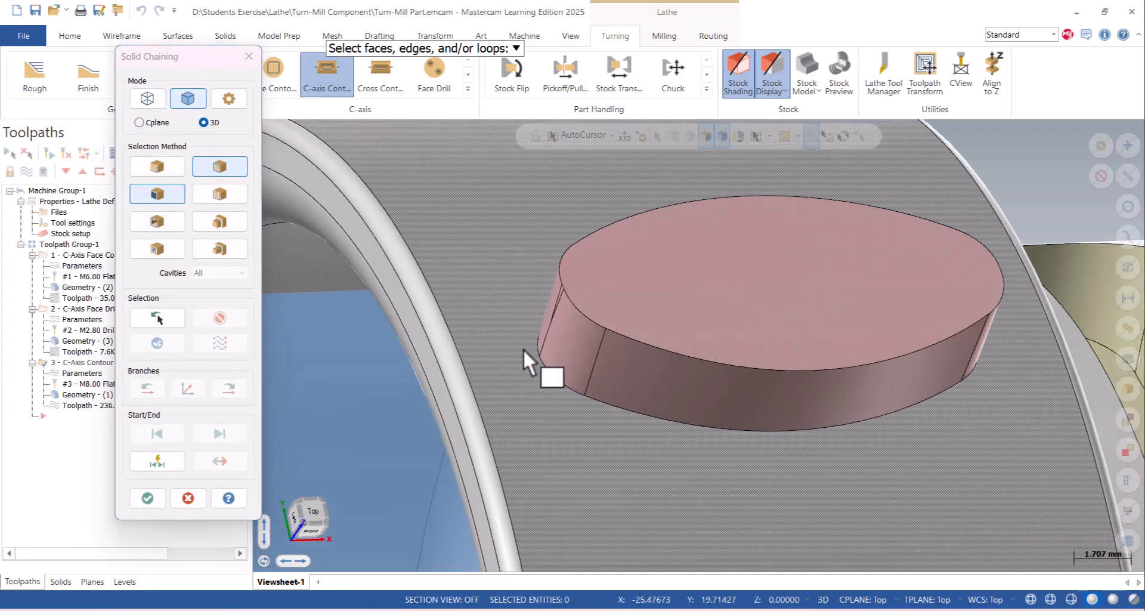
scroll(540, 349, up, 3)
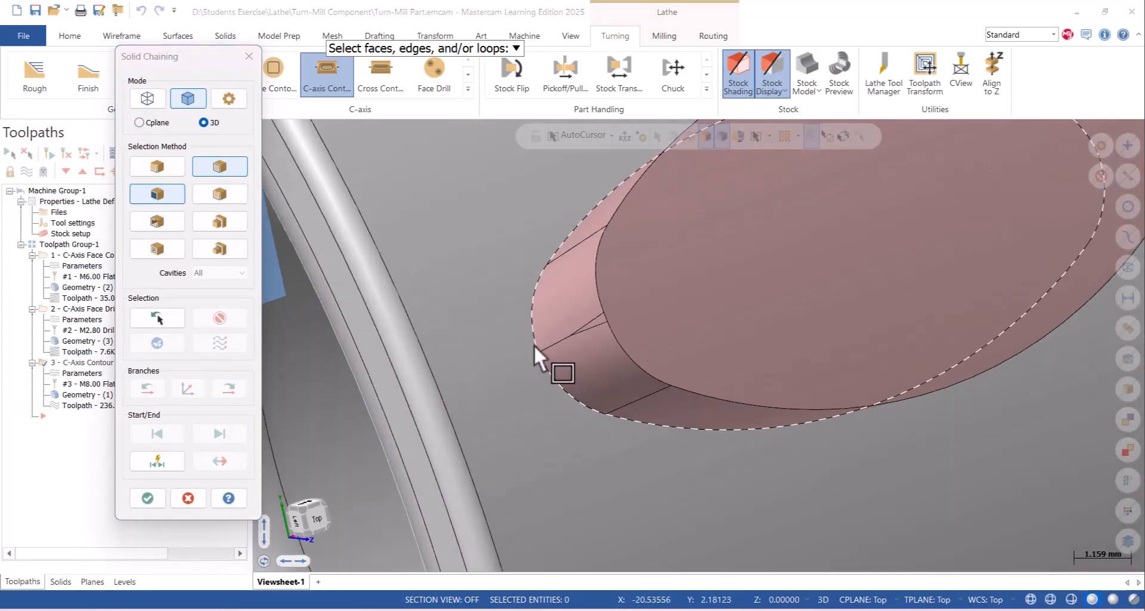
click(535, 345)
scroll(546, 419, down, 8)
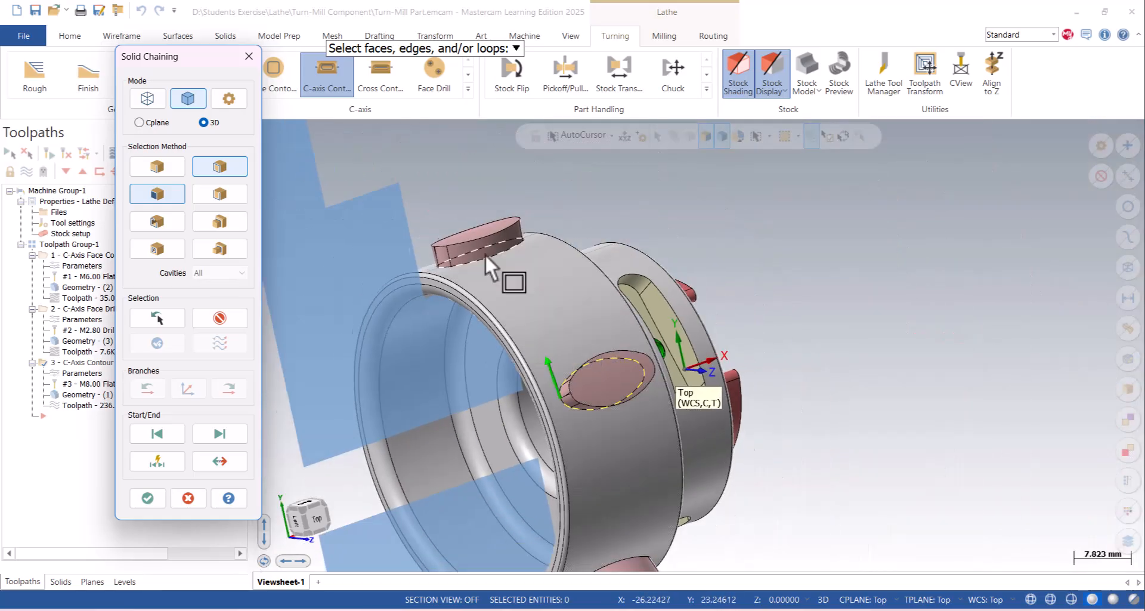
- Add the base edge loop of the second oval boss to the chain selection, picking it at its rear end
scroll(427, 298, up, 9)
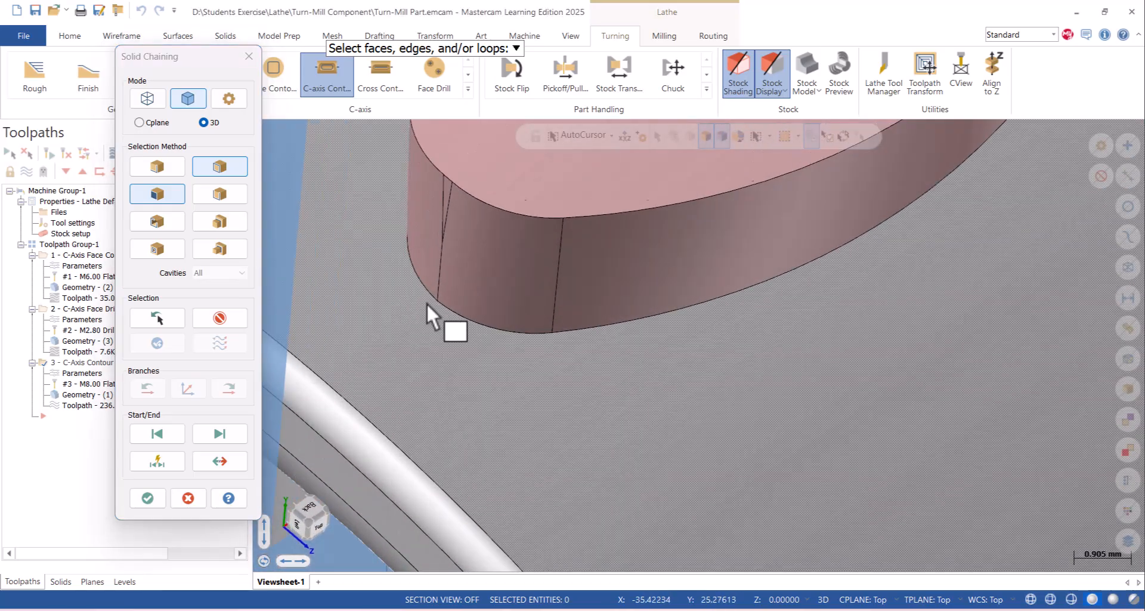
click(434, 295)
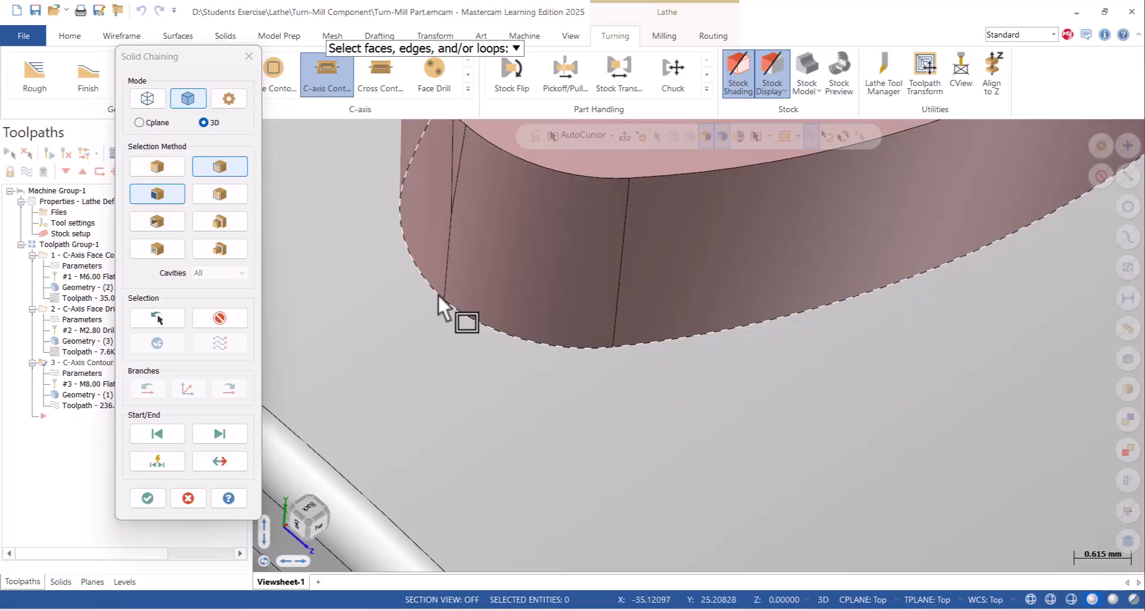
scroll(438, 294, up, 2)
scroll(526, 406, down, 11)
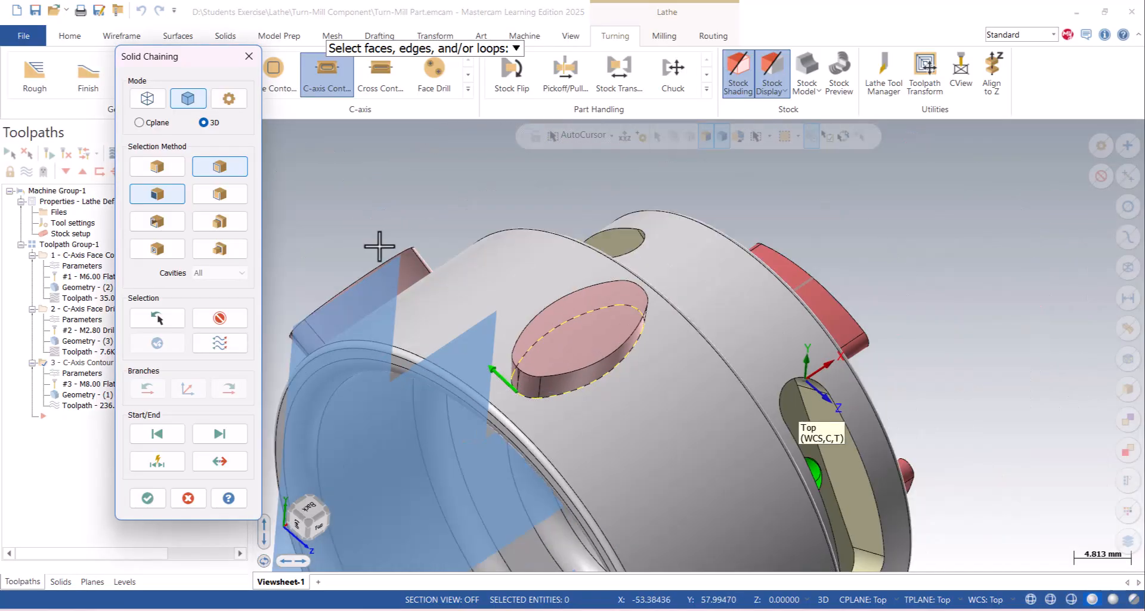
- Chain the base edge of the third oval boss, then unselect it and rechain it from the correct start point
middle_drag(379, 247, 613, 302)
scroll(367, 262, up, 5)
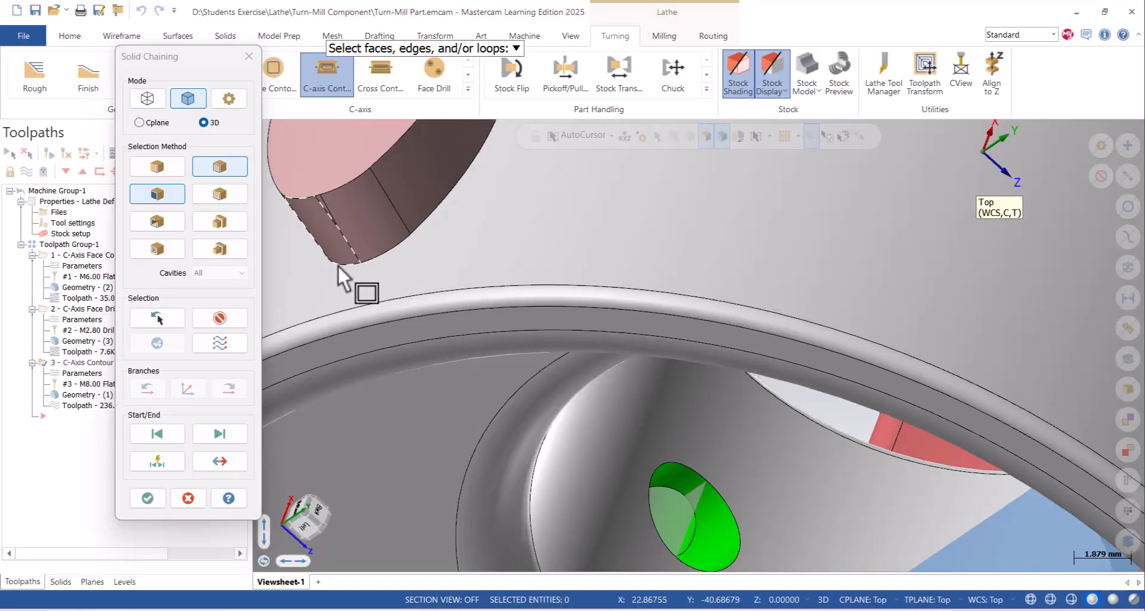
click(338, 265)
middle_drag(440, 302, 485, 306)
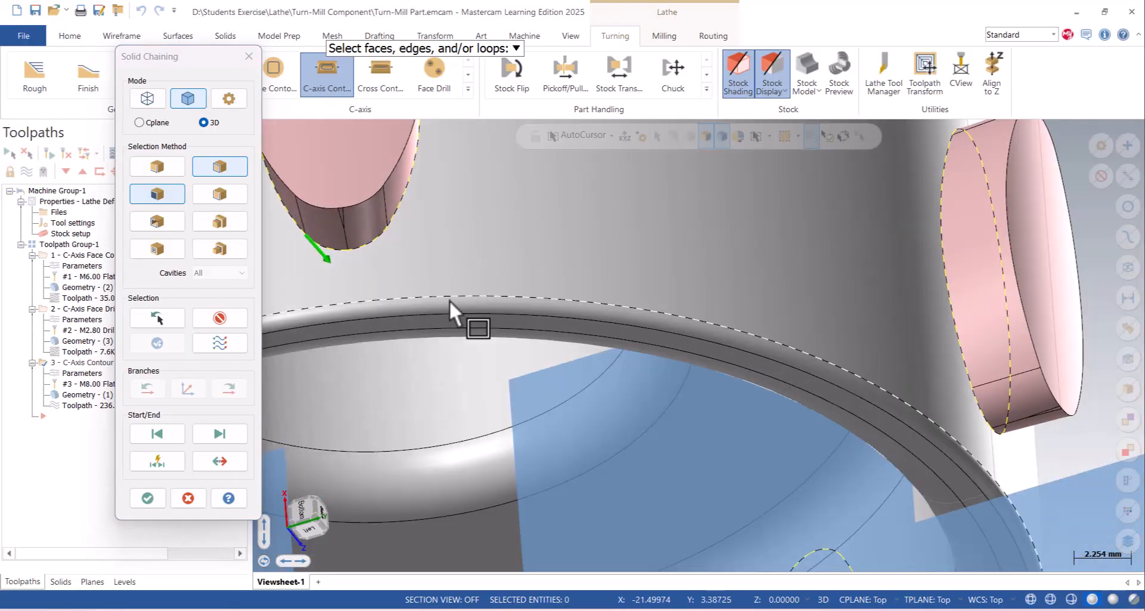
click(232, 326)
scroll(353, 258, up, 2)
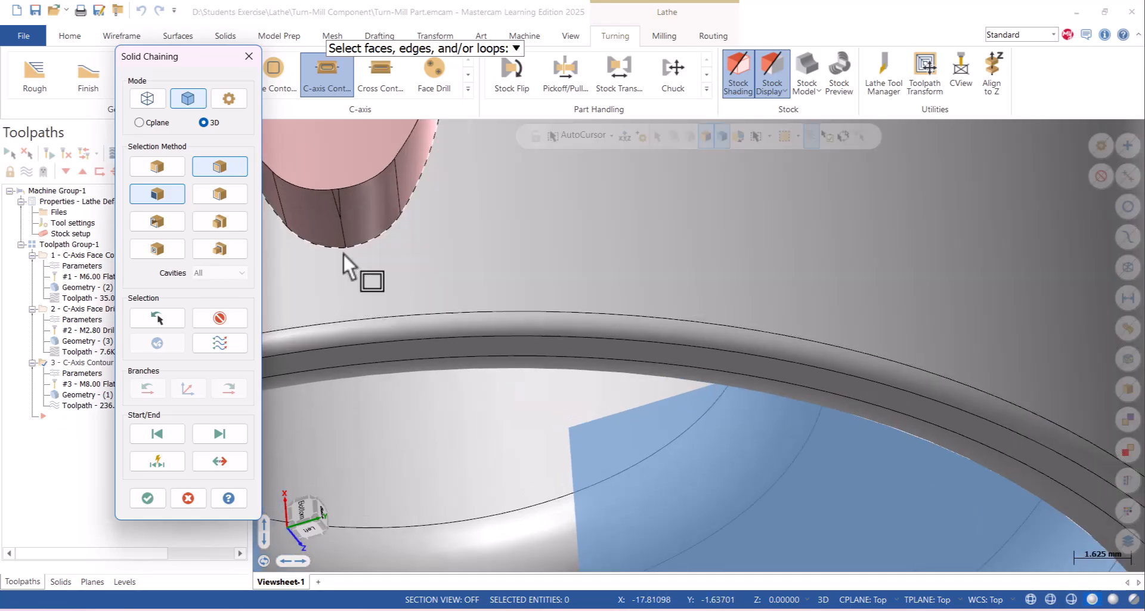
click(342, 249)
scroll(413, 338, down, 5)
scroll(621, 344, down, 3)
- Add the base edge loop of the fourth oval boss to the chain selection, picking it at its rear end
middle_drag(437, 319, 644, 289)
scroll(645, 289, down, 2)
scroll(414, 334, up, 4)
scroll(488, 327, up, 4)
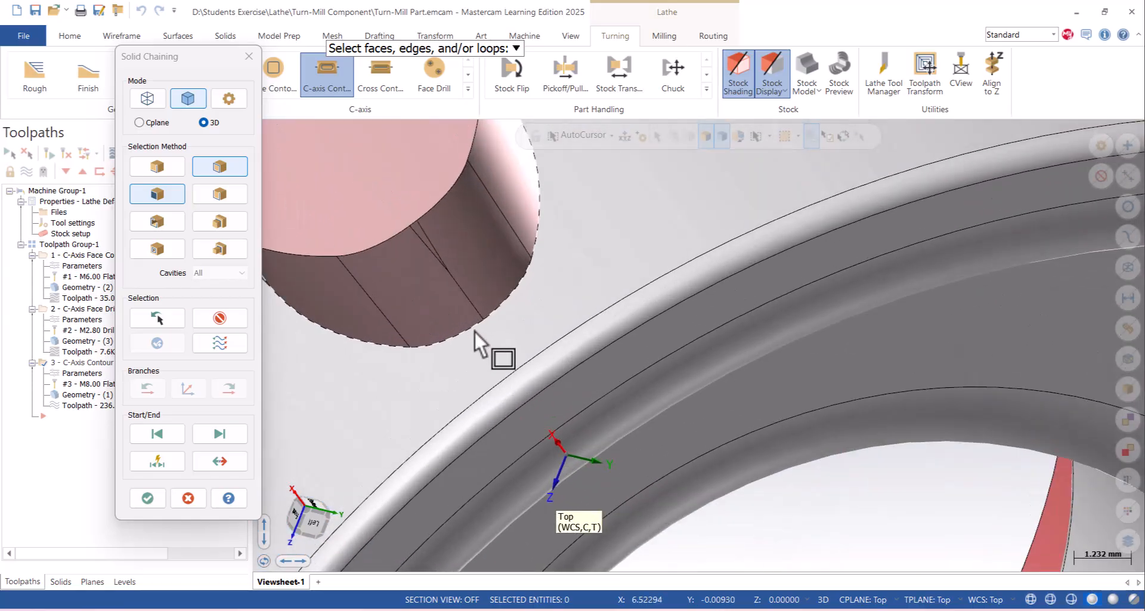
click(474, 330)
scroll(602, 337, down, 2)
scroll(496, 328, down, 4)
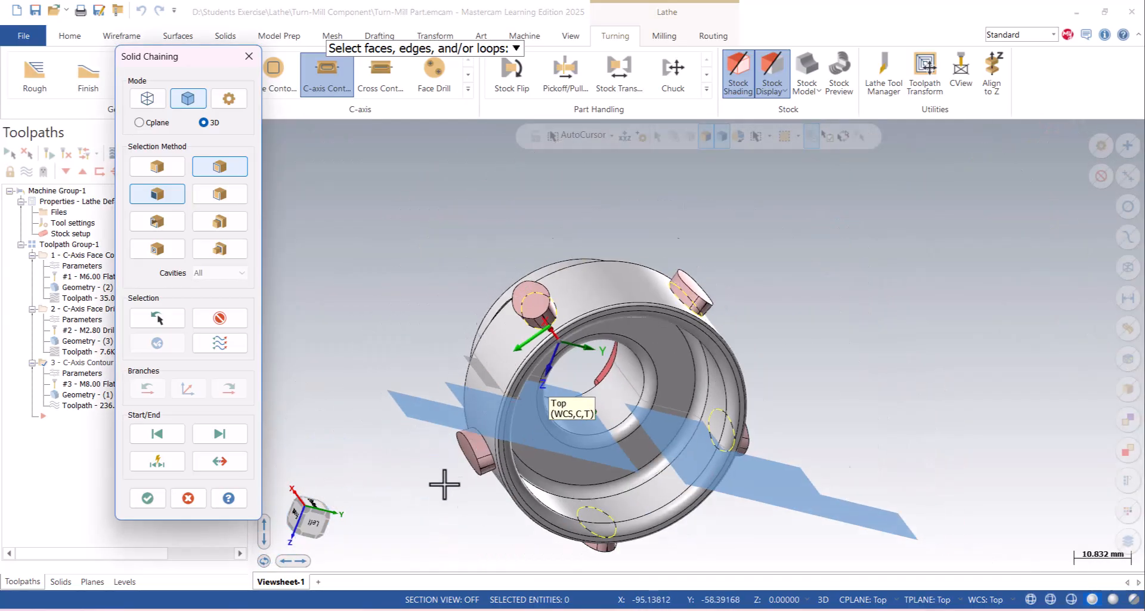
- Add the base edge loop of the last unchained oval boss to the selection
scroll(511, 473, up, 4)
scroll(546, 432, up, 2)
middle_drag(546, 432, 561, 432)
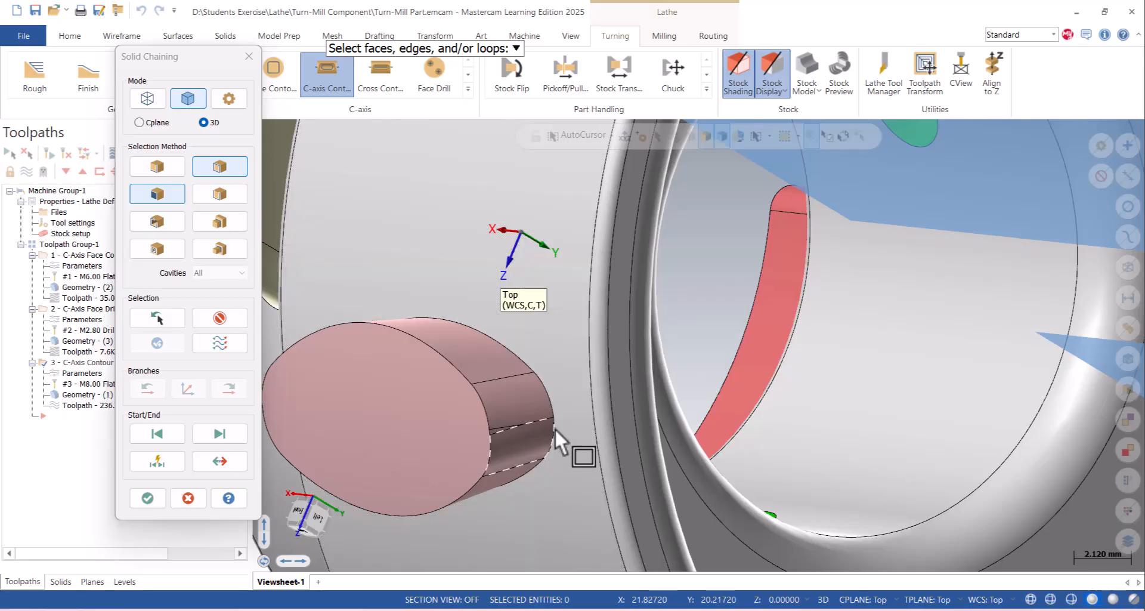
click(557, 437)
scroll(592, 405, down, 8)
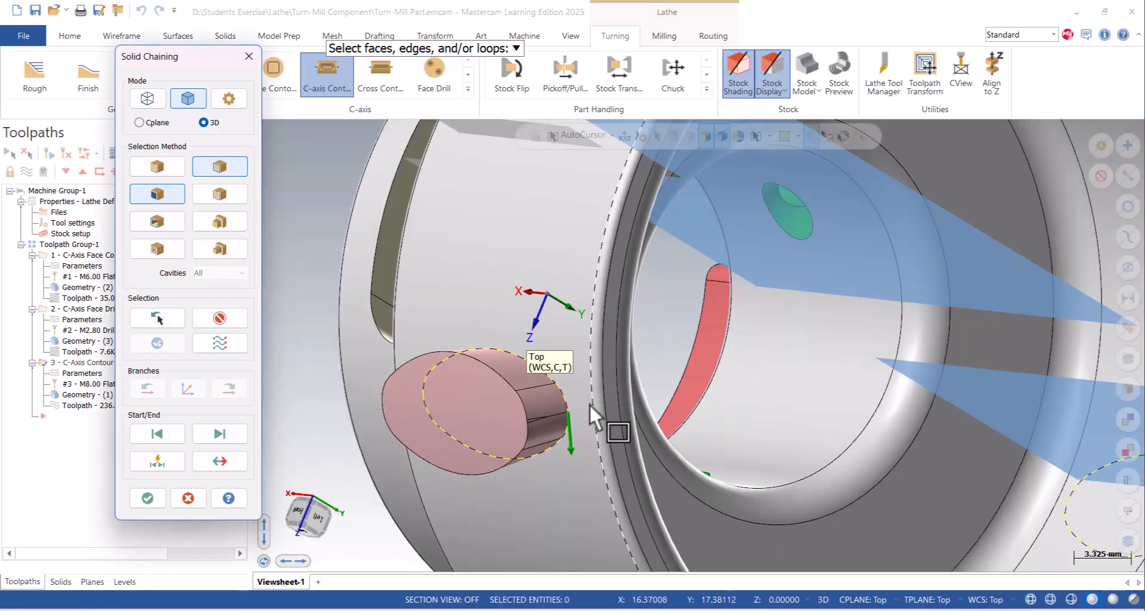
- Accept the five oval boss chains and check their start points and directions around the part
middle_drag(718, 227, 460, 262)
right_click(844, 220)
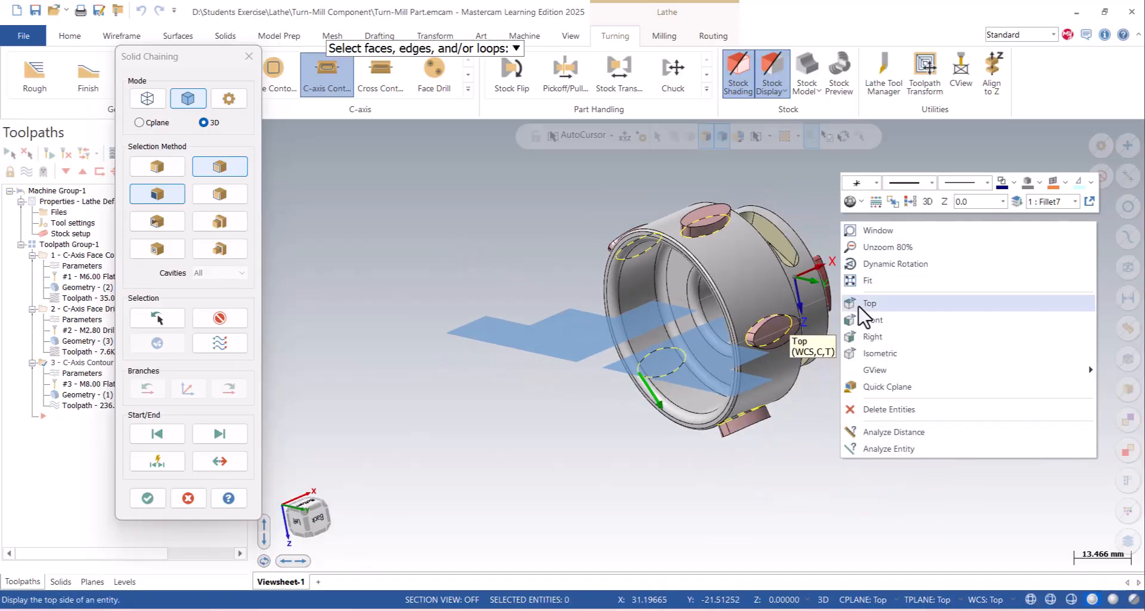
click(860, 303)
scroll(496, 349, up, 3)
click(147, 497)
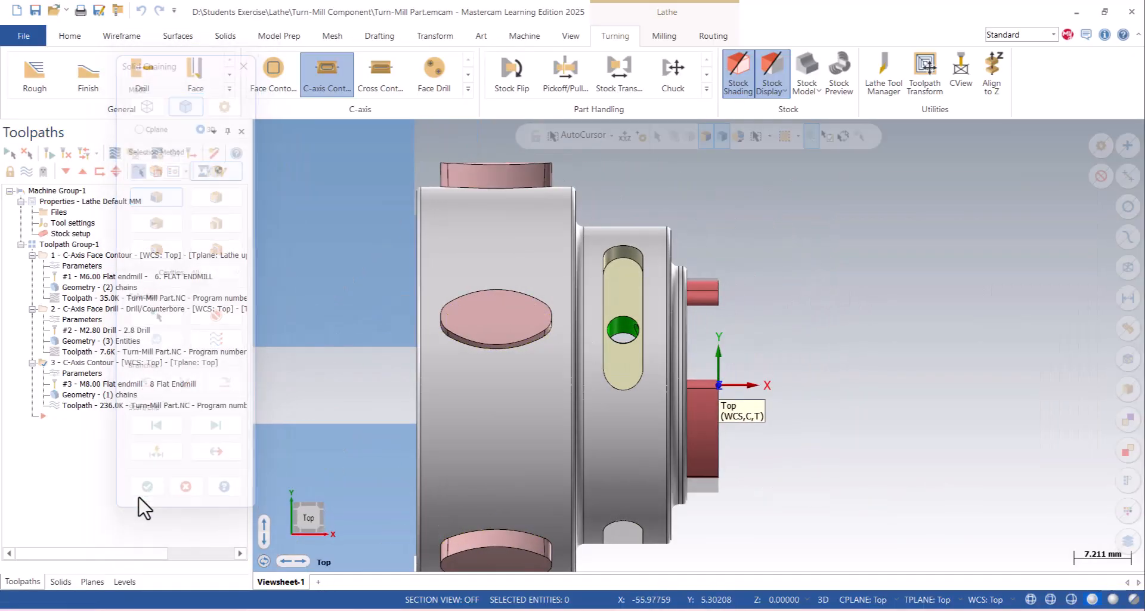
middle_drag(485, 327, 452, 329)
scroll(451, 330, up, 2)
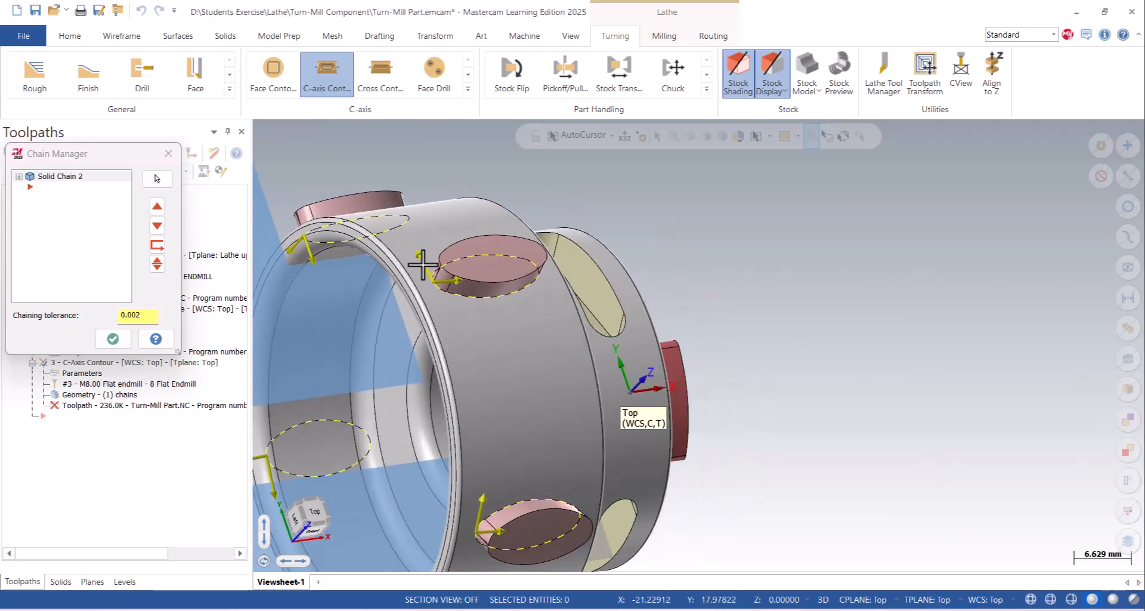
scroll(435, 296, down, 2)
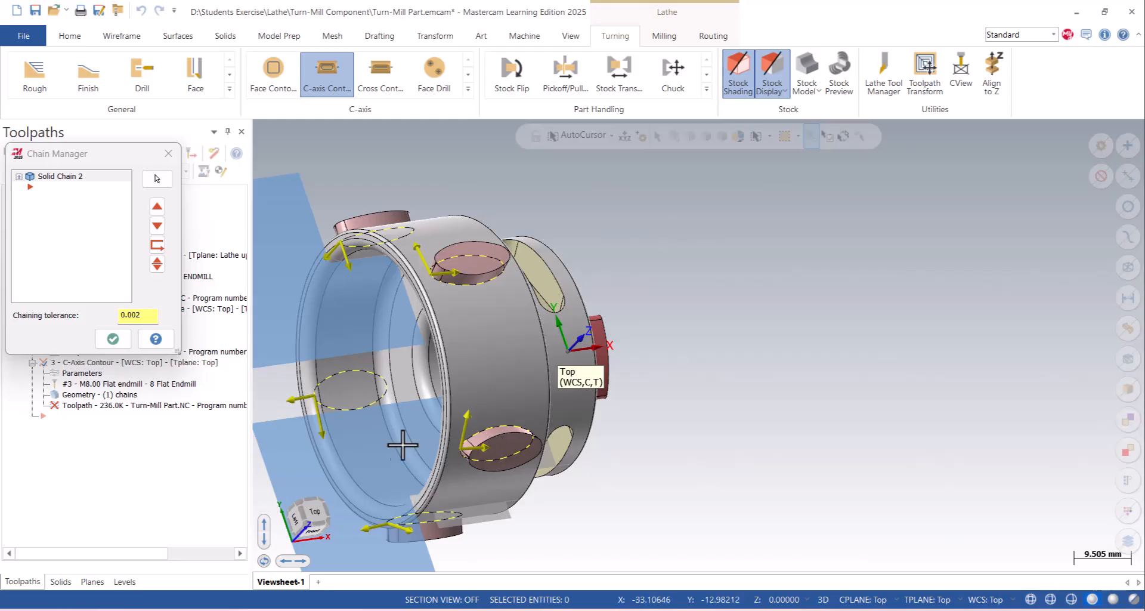
- Confirm the new chain set, regenerate the C-axis contour toolpath for all five oval bosses and inspect it around the part
click(112, 338)
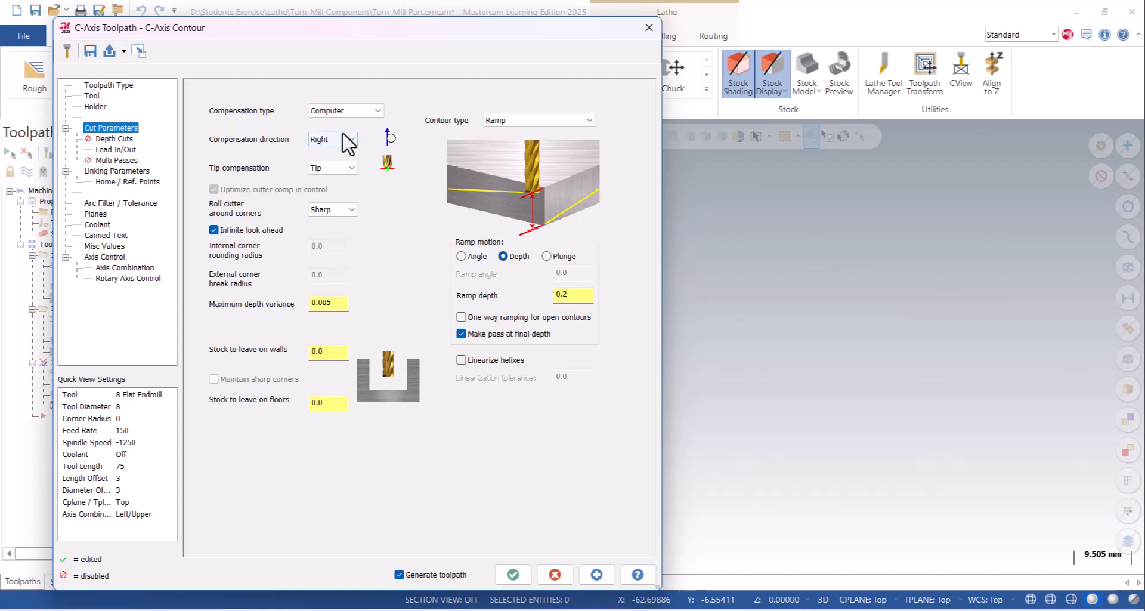
click(514, 574)
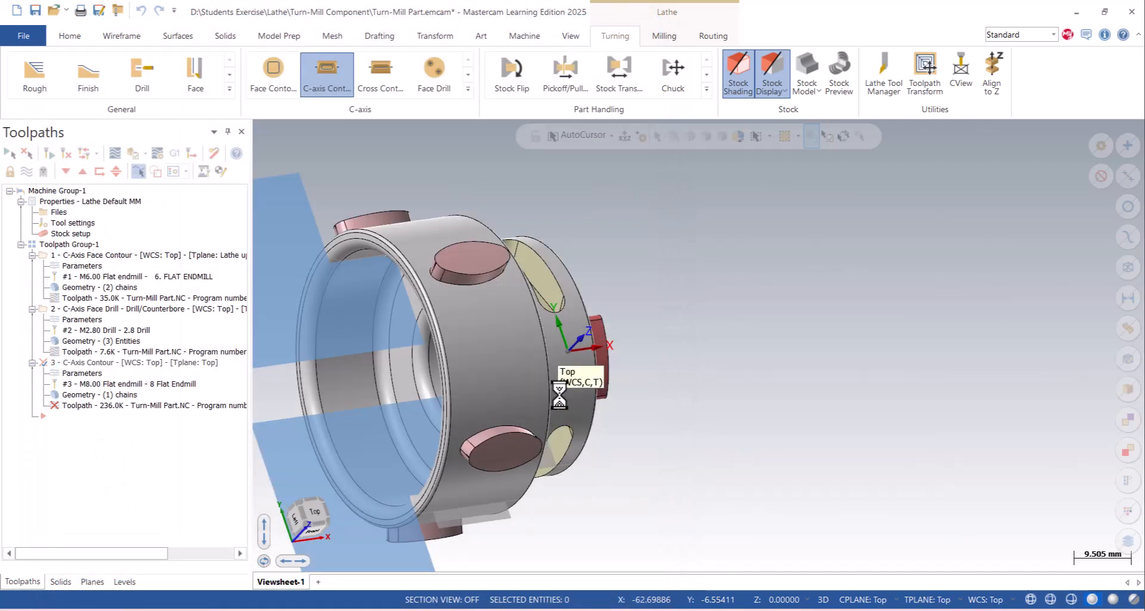
scroll(585, 323, down, 3)
middle_drag(580, 314, 499, 158)
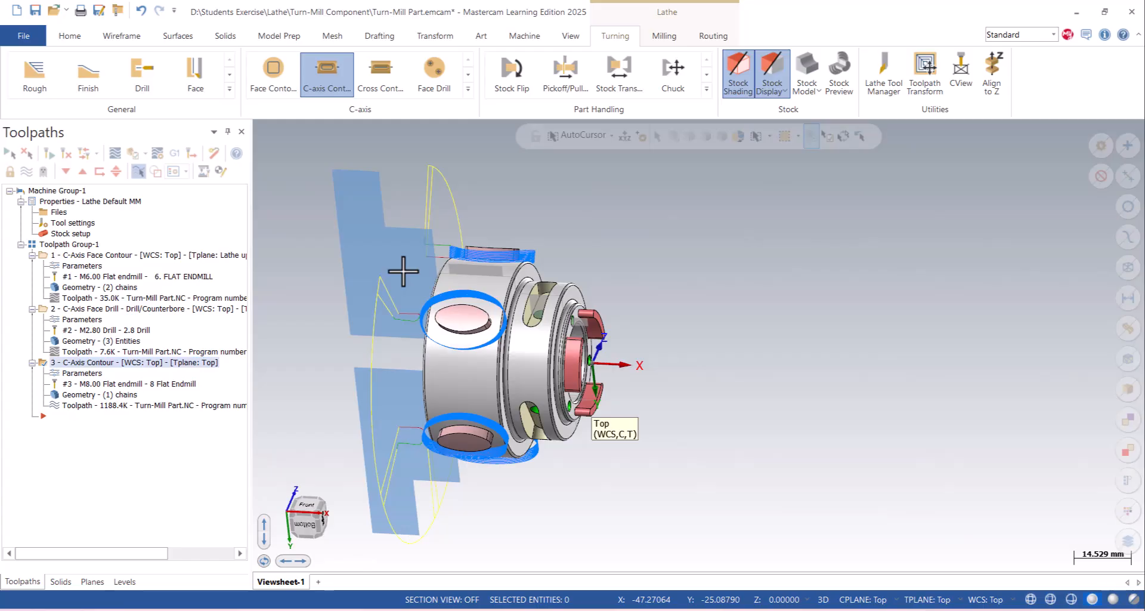
scroll(417, 270, up, 1)
scroll(430, 257, up, 1)
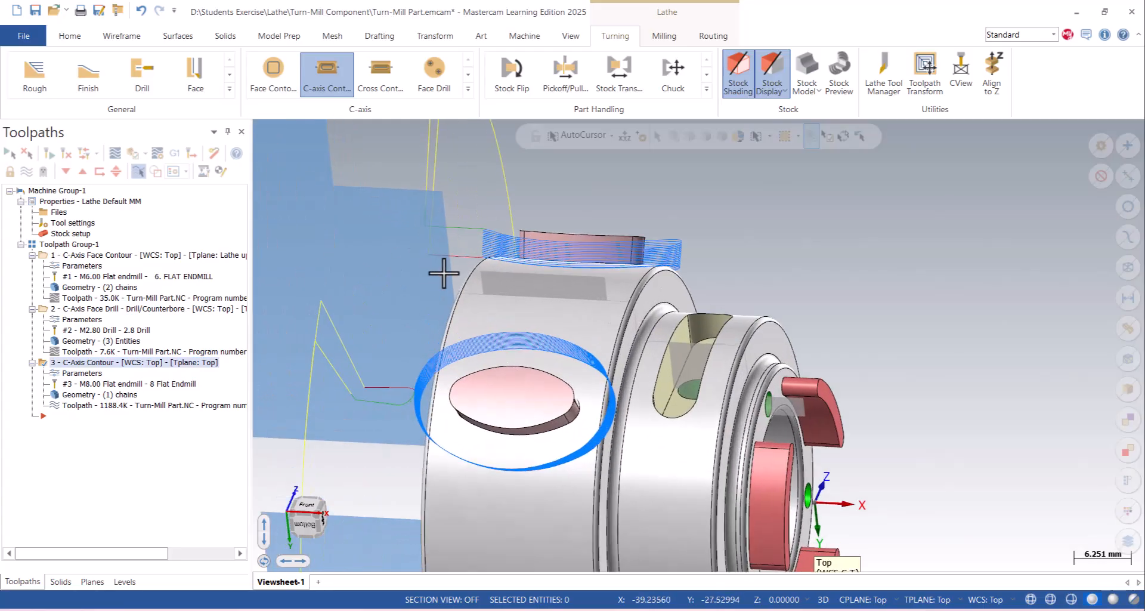
middle_drag(482, 270, 511, 259)
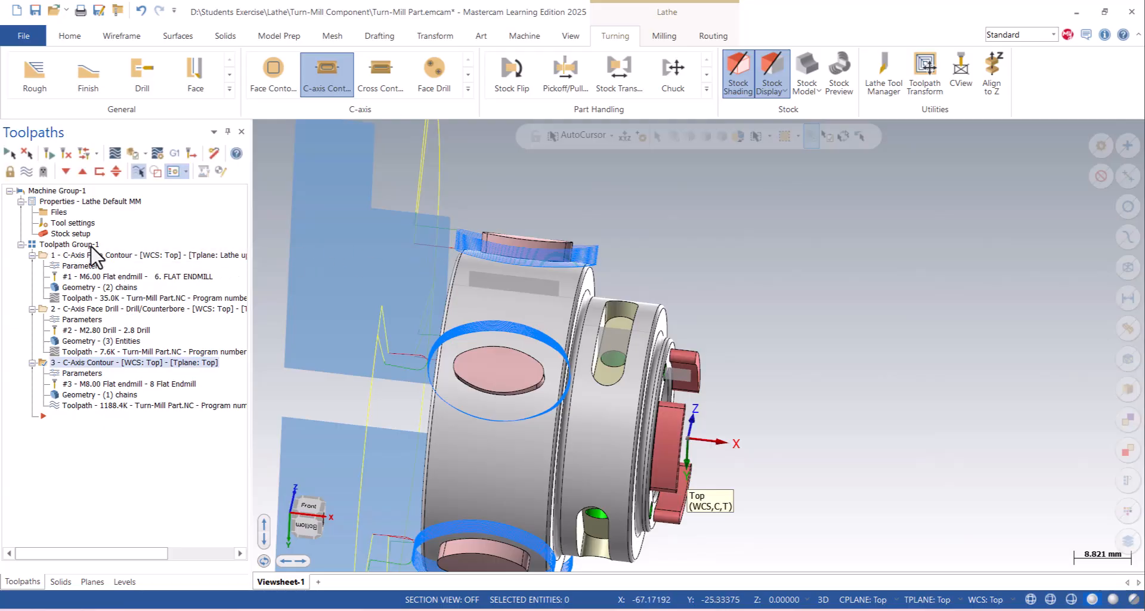
click(282, 541)
middle_drag(460, 356, 377, 322)
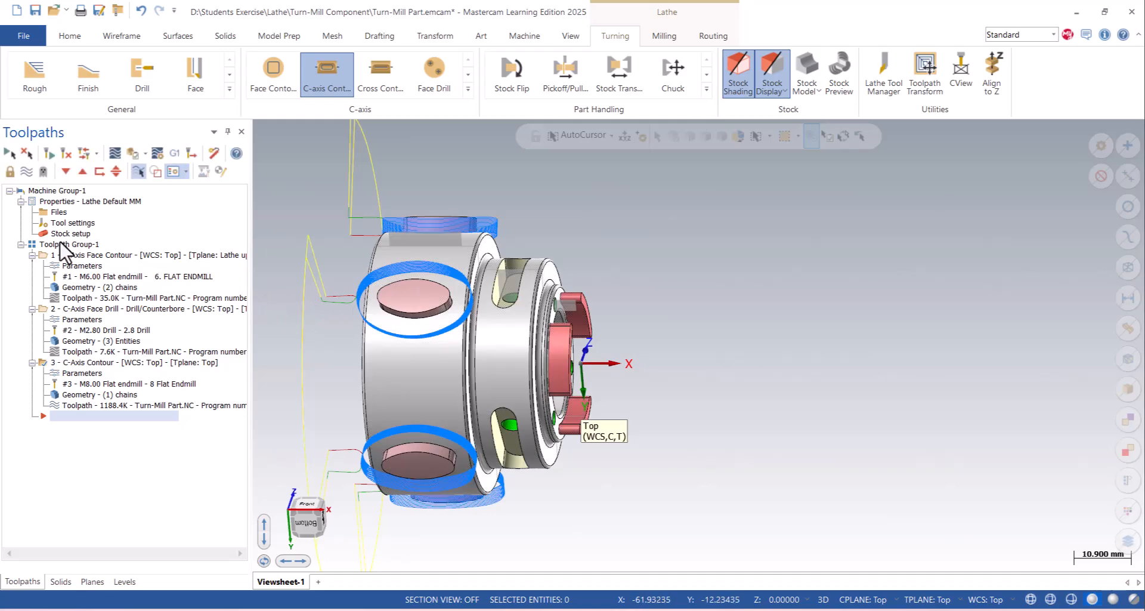
- Run the Verify simulation of the C-axis contour toolpath to the end, watching the endmill cut around the oval bosses
click(137, 171)
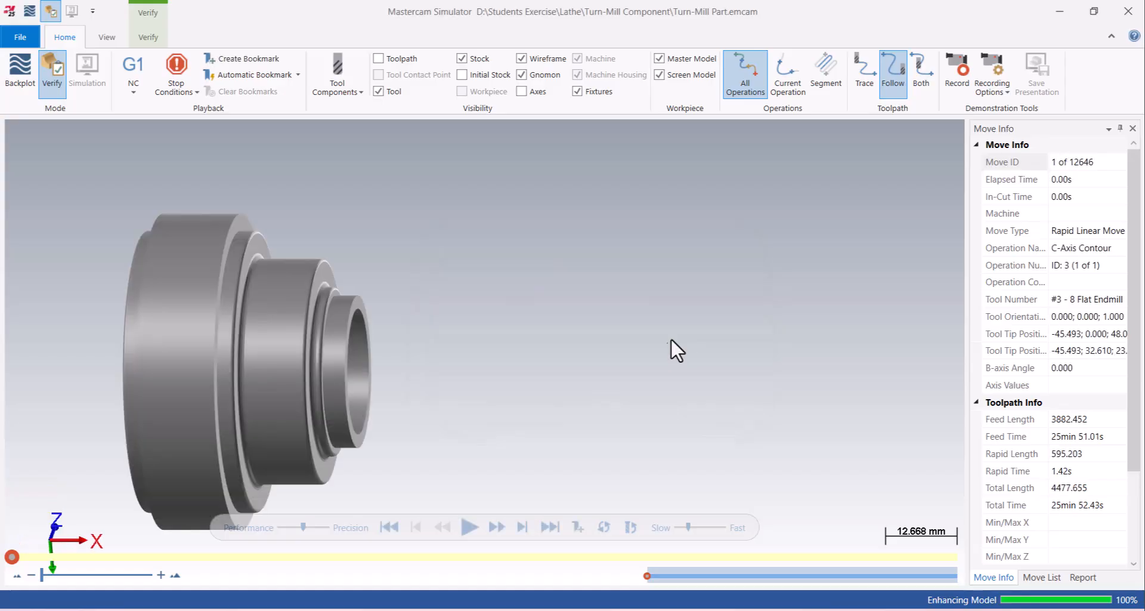
click(468, 525)
middle_drag(317, 290, 245, 352)
scroll(245, 353, down, 5)
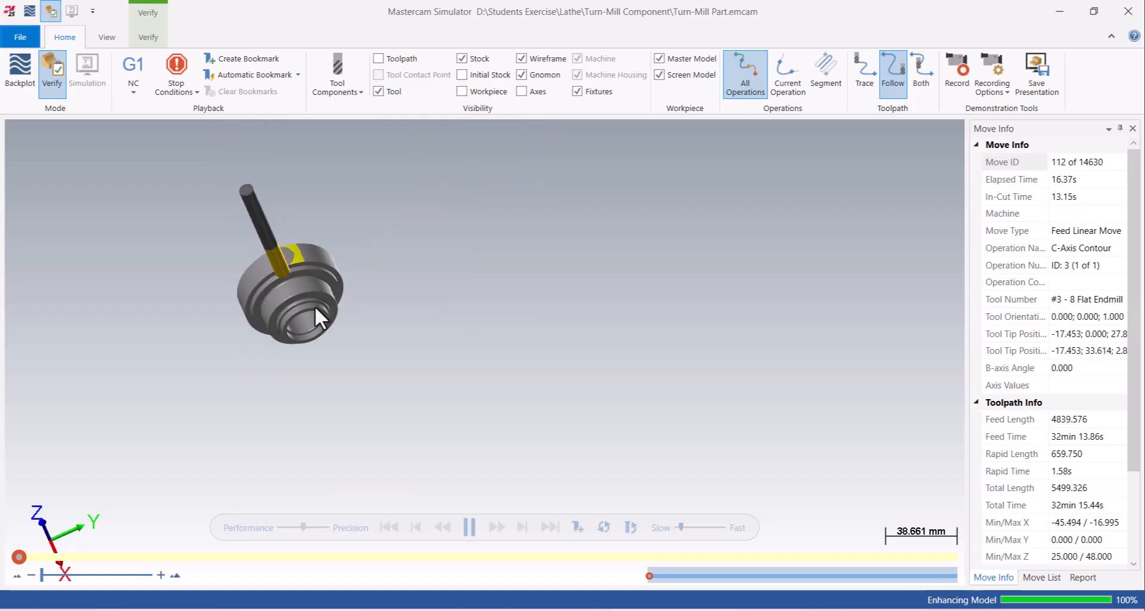
scroll(281, 261, up, 5)
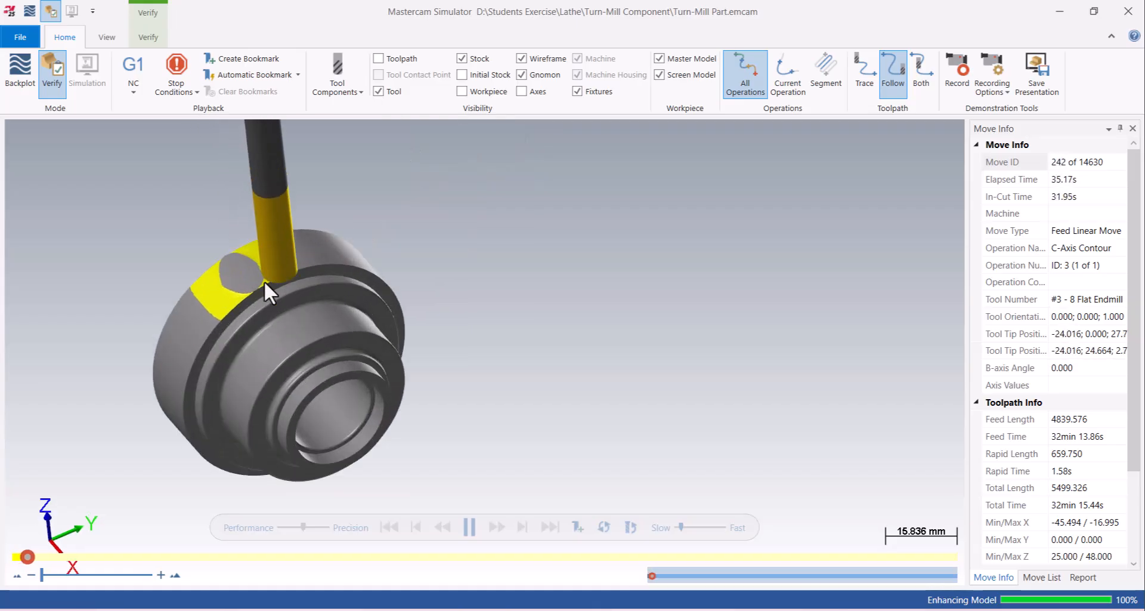
scroll(279, 269, up, 4)
drag(680, 528, 686, 527)
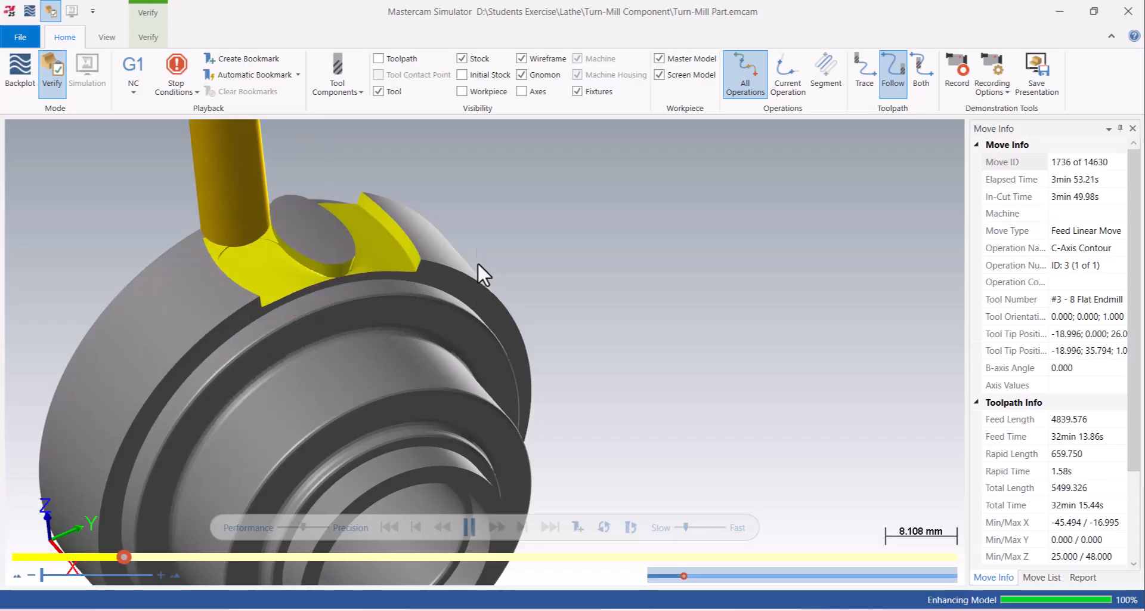
scroll(477, 296, down, 2)
scroll(385, 240, down, 1)
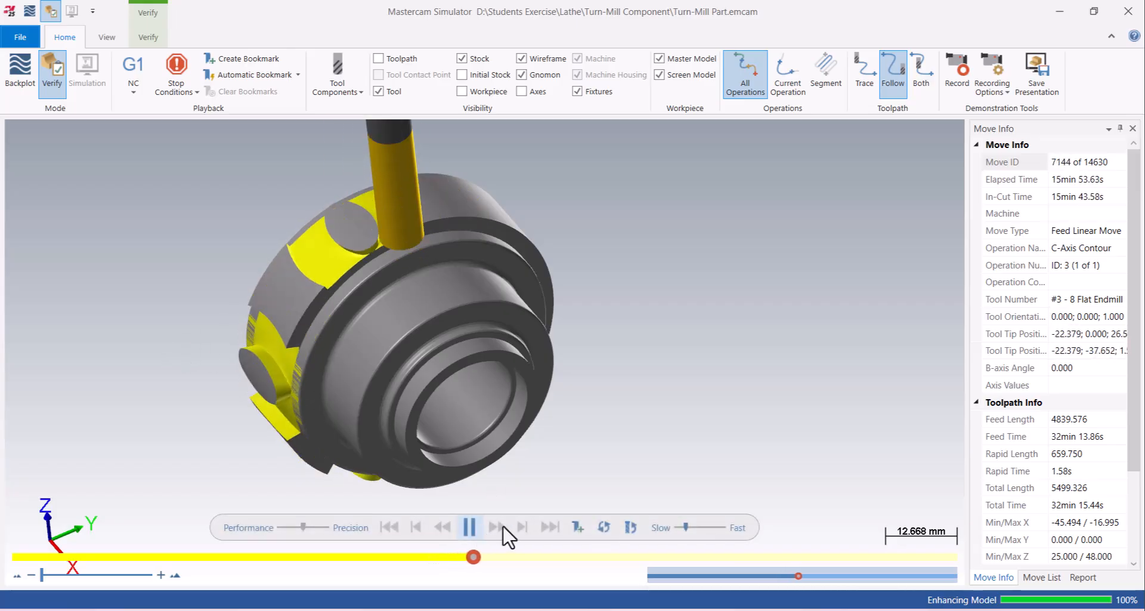
click(694, 528)
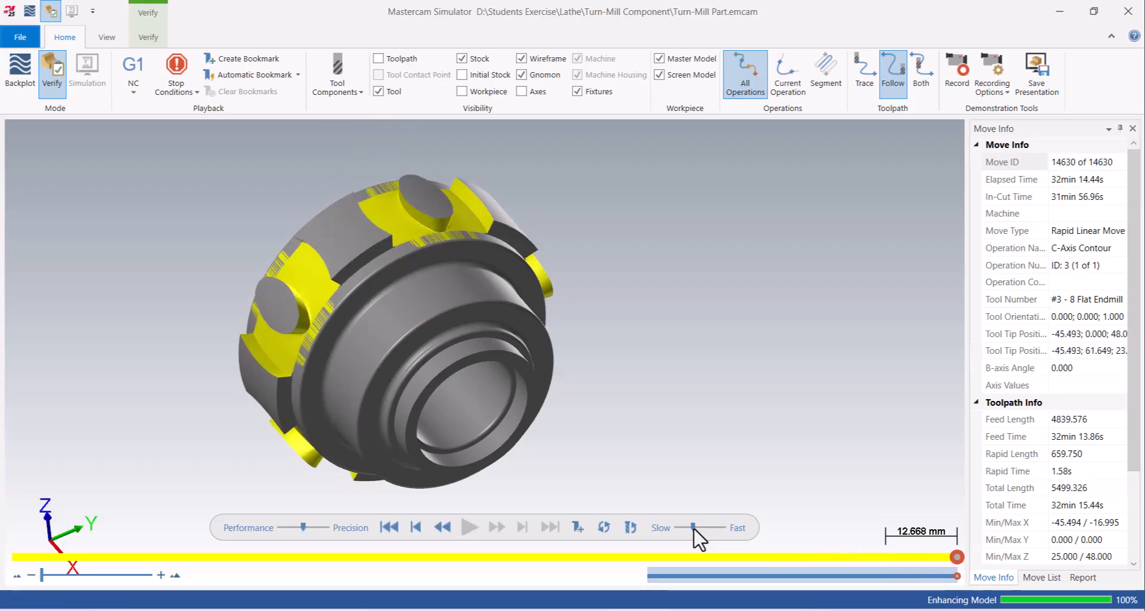
- Inspect the simulated stock around the oval bosses and along the adjacent shoulders, and close the simulator
scroll(443, 222, up, 5)
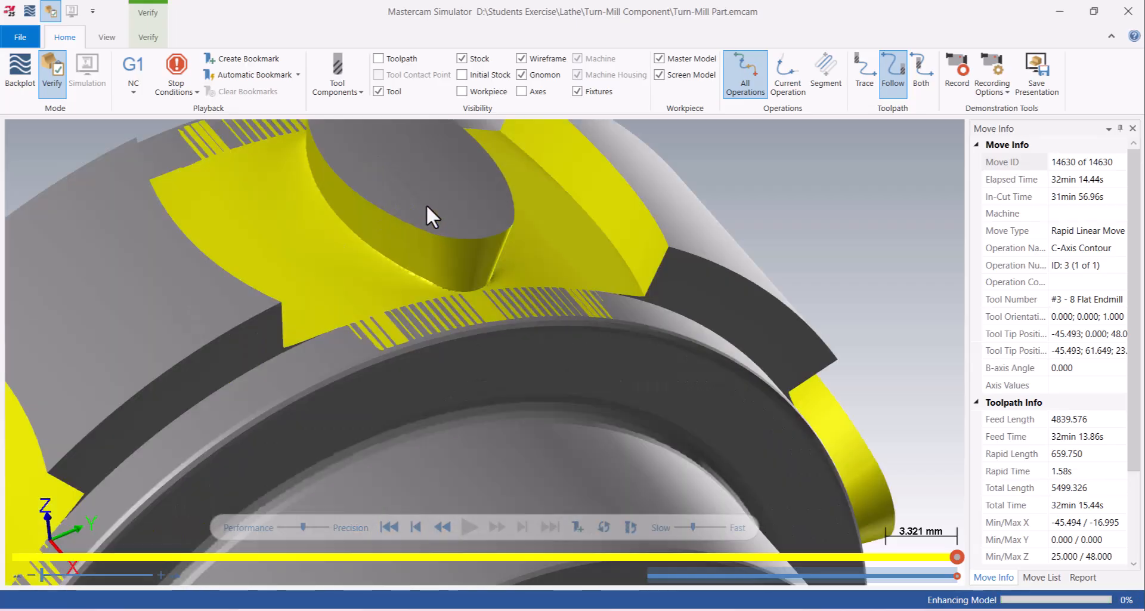
scroll(377, 180, down, 2)
middle_drag(404, 225, 442, 204)
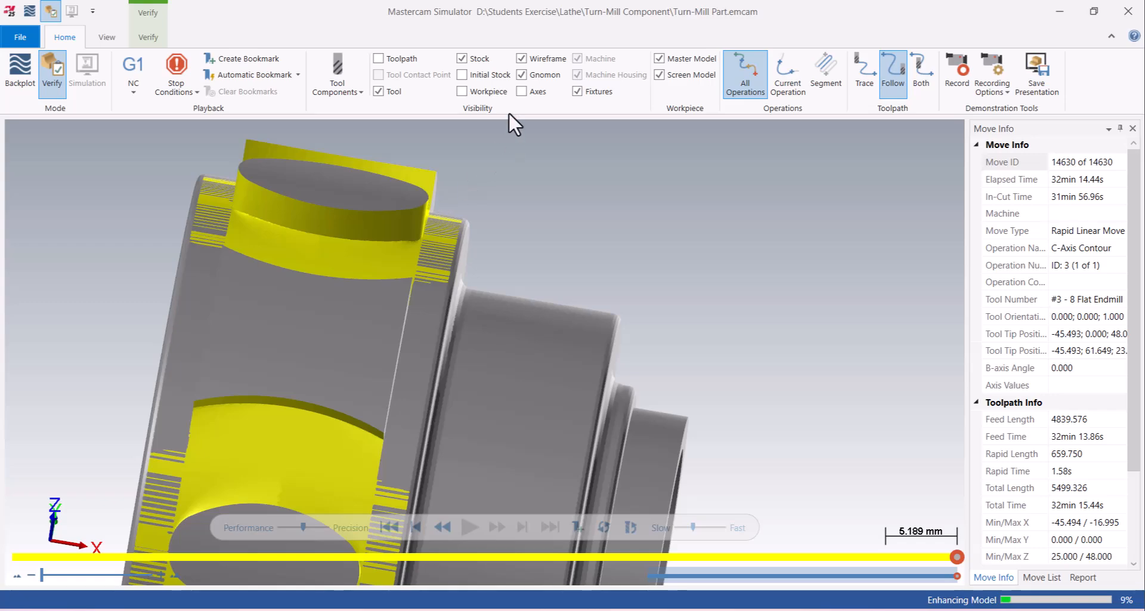
scroll(435, 396, down, 3)
middle_drag(435, 396, 435, 310)
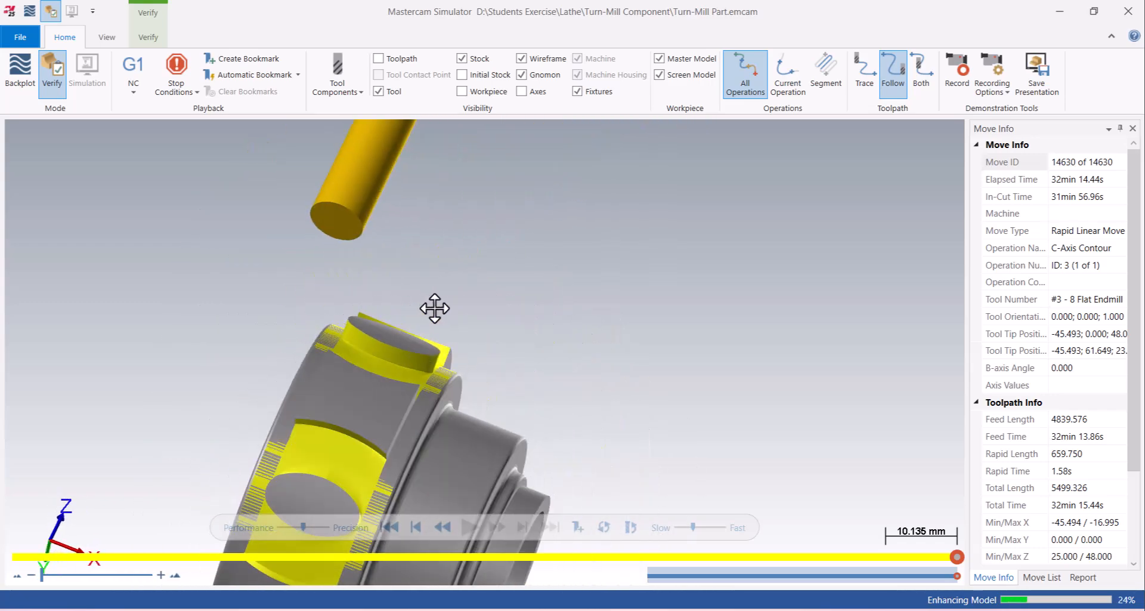
scroll(436, 310, down, 4)
middle_drag(552, 413, 676, 308)
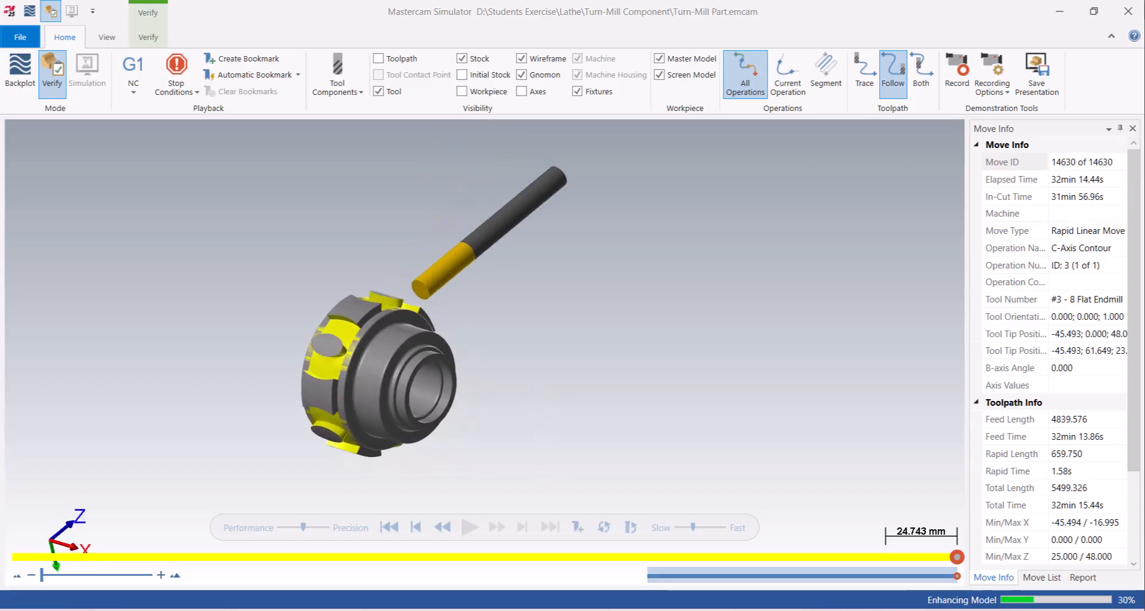
click(1129, 11)
- Start a C-axis cross contour toolpath and chain the outer edge loop of the slot on the smaller diameter
right_click(502, 309)
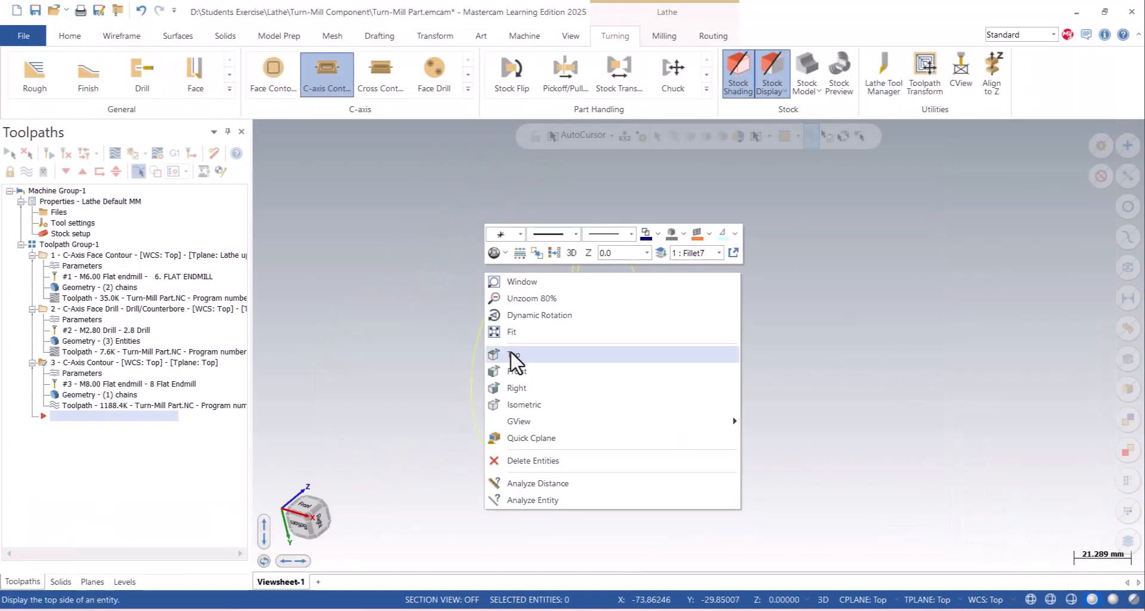
click(512, 355)
scroll(596, 286, up, 2)
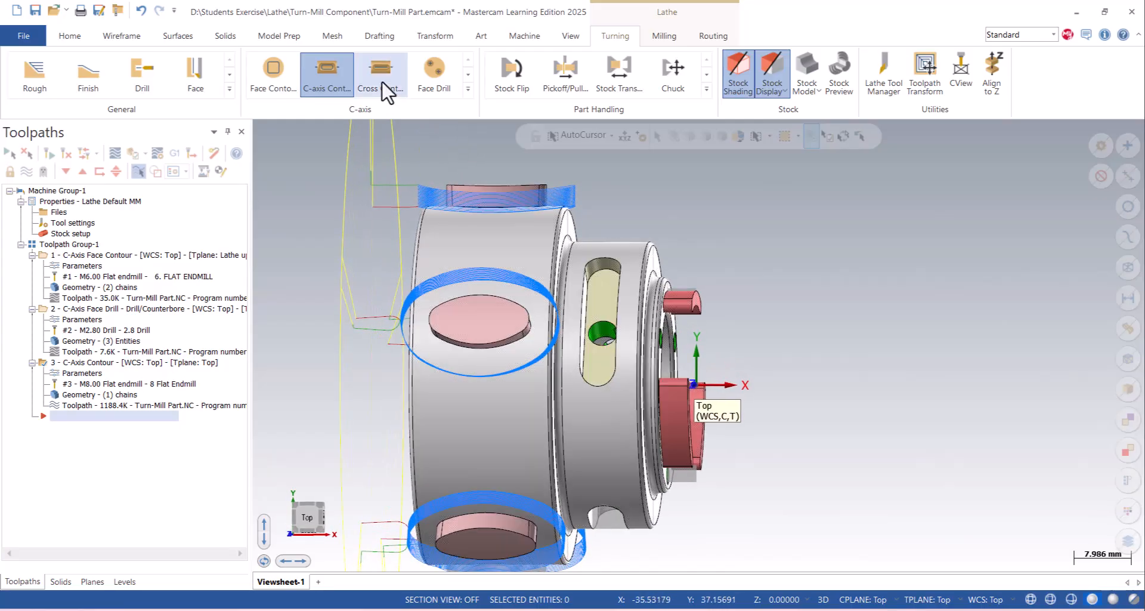
click(383, 84)
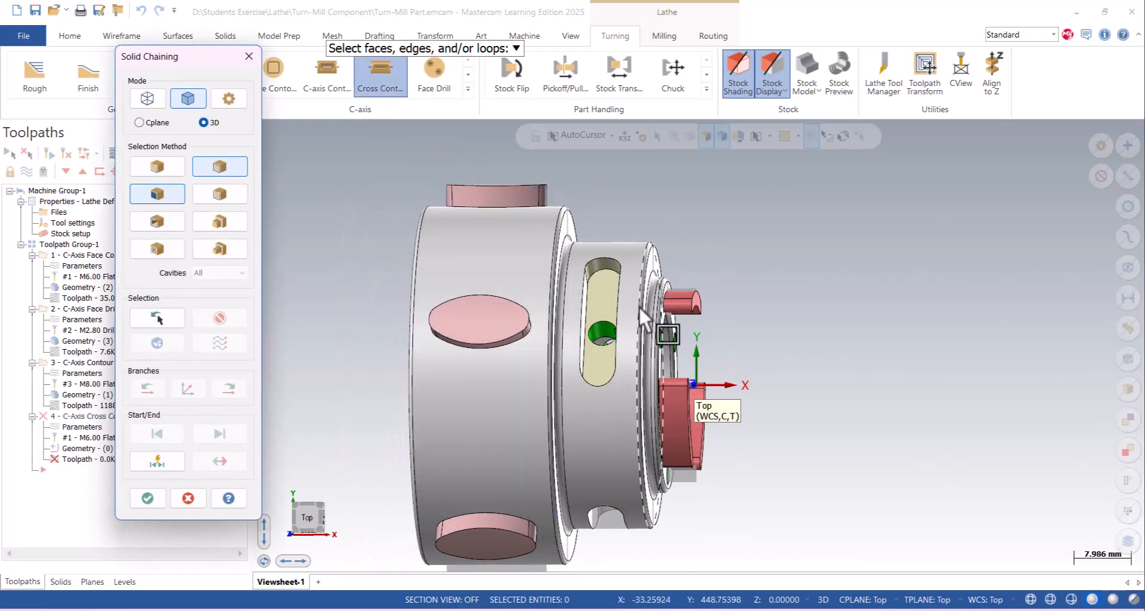
scroll(594, 285, up, 2)
click(592, 277)
mouse_move(620, 360)
middle_down()
mouse_move(664, 349)
mouse_move(622, 349)
middle_up()
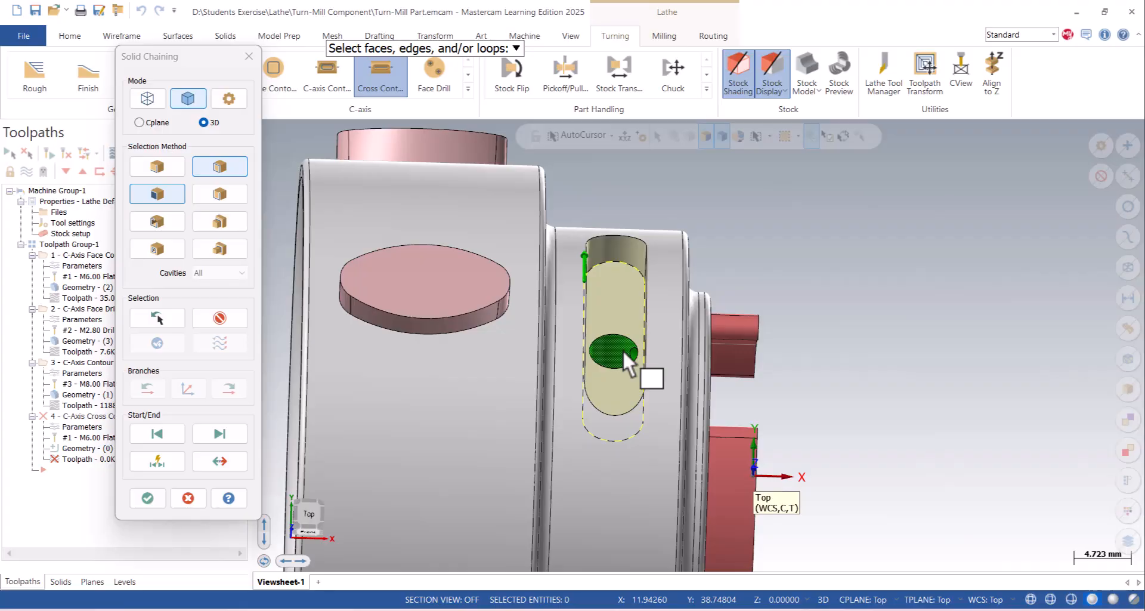
click(147, 498)
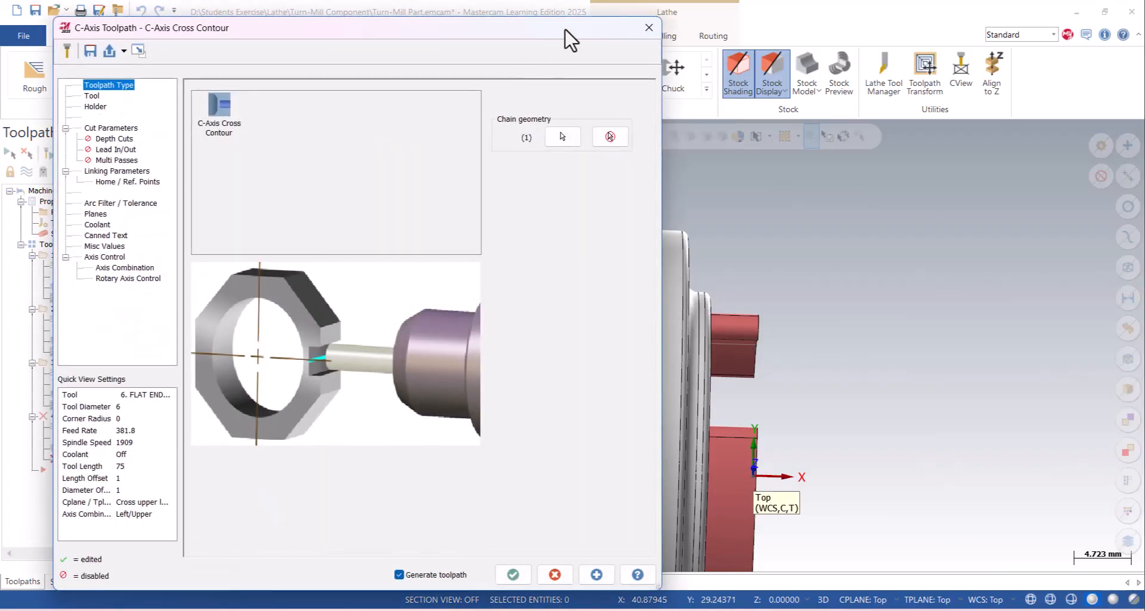
- Measure the distance from the centre of the slot's end arc to its side wall
drag(565, 30, 531, 29)
scroll(944, 305, down, 5)
scroll(811, 308, up, 5)
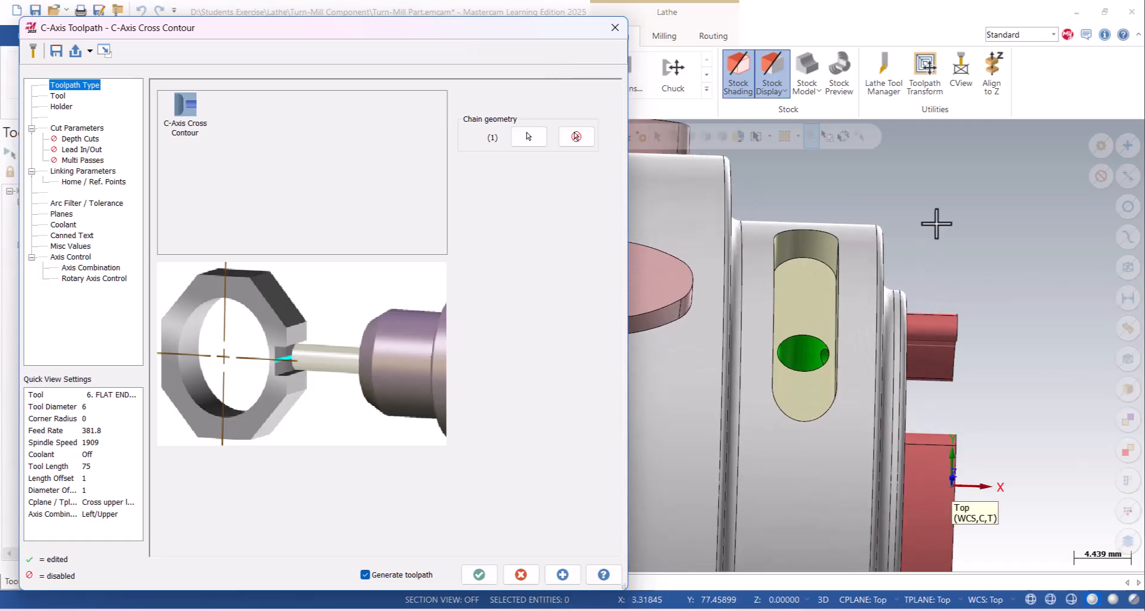
right_click(937, 226)
click(940, 434)
middle_drag(774, 295, 811, 275)
click(807, 277)
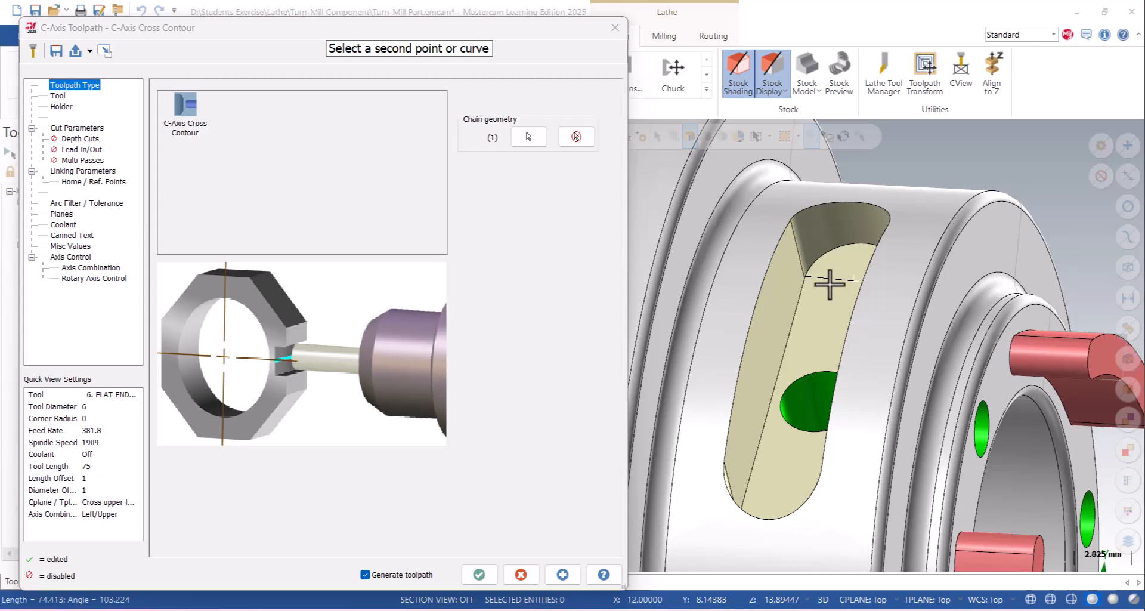
key(alt+1)
scroll(931, 300, down, 5)
scroll(748, 248, up, 7)
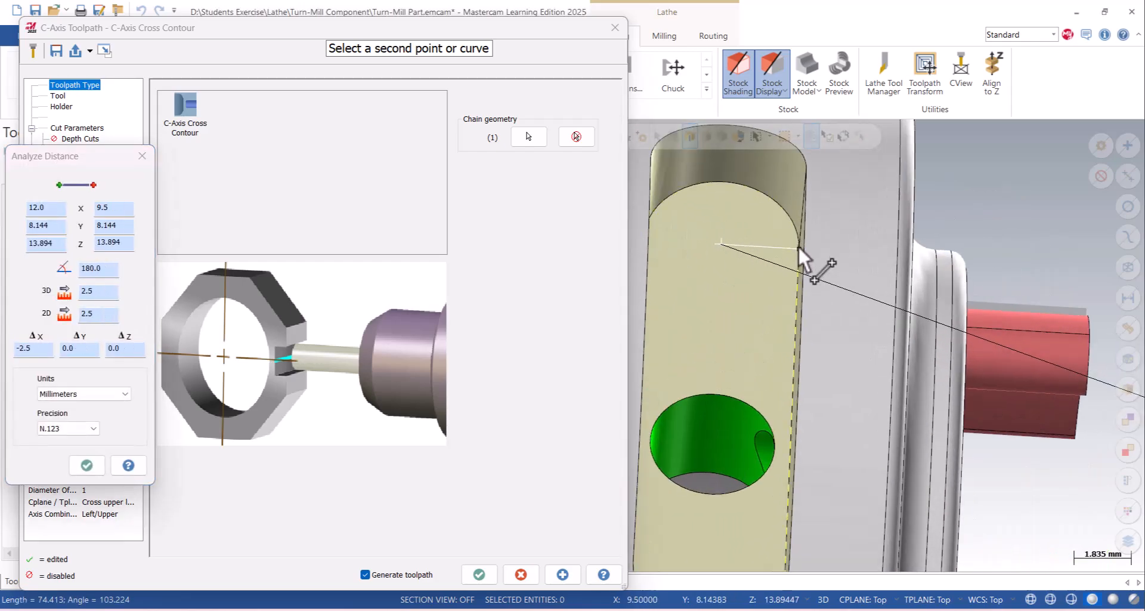
click(984, 208)
- Measure the slot's full width between its two side walls and close the distance analysis
middle_drag(935, 221, 744, 238)
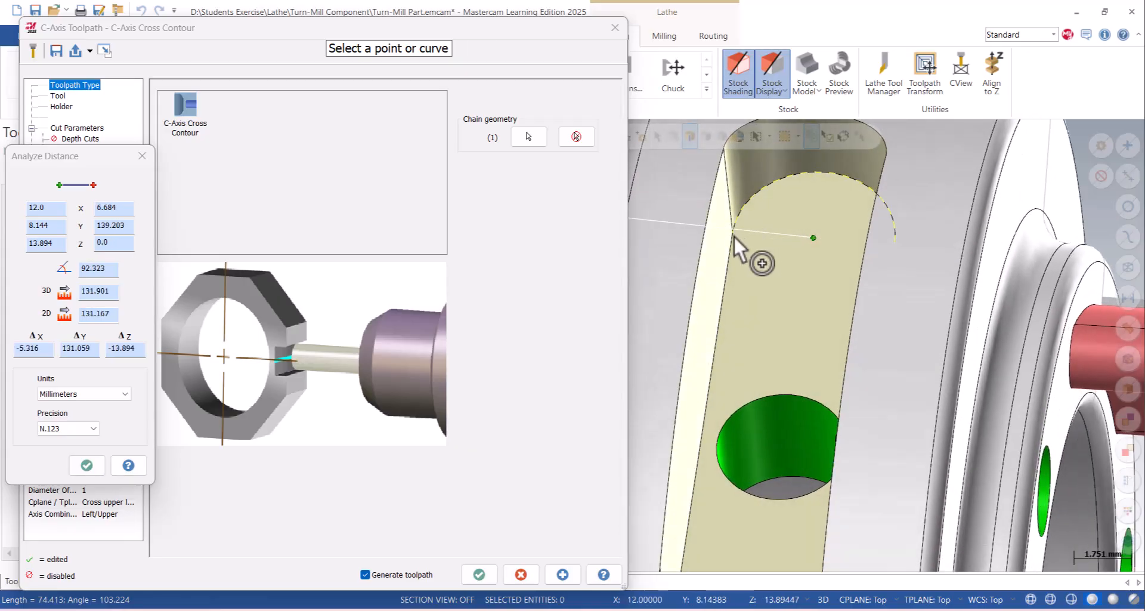
click(734, 236)
middle_drag(820, 270, 854, 280)
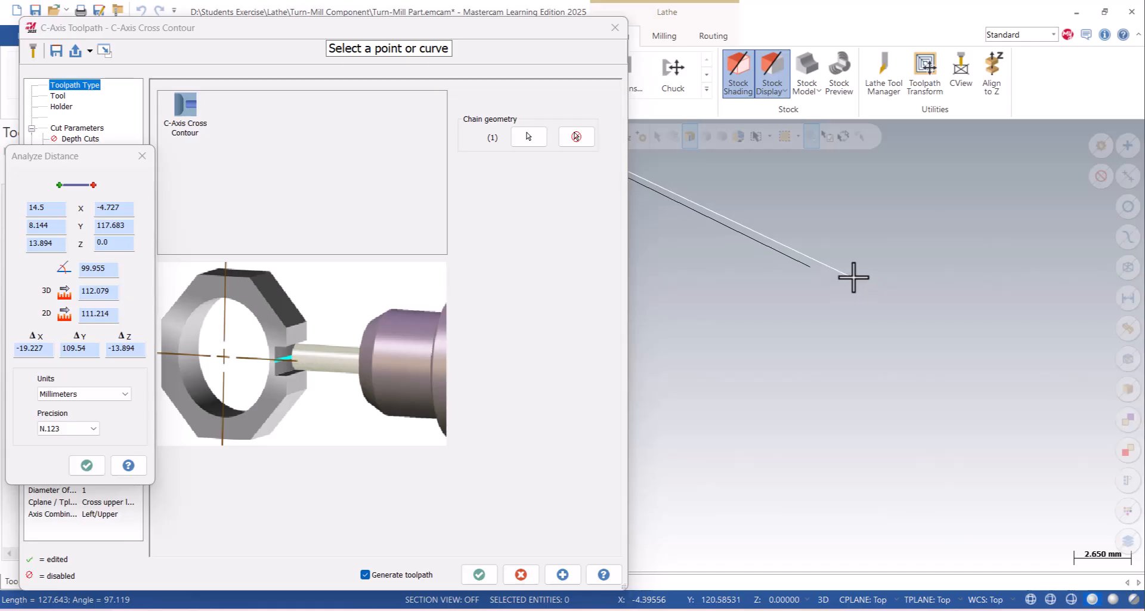
scroll(853, 277, down, 5)
scroll(683, 184, up, 6)
click(758, 202)
scroll(887, 248, down, 4)
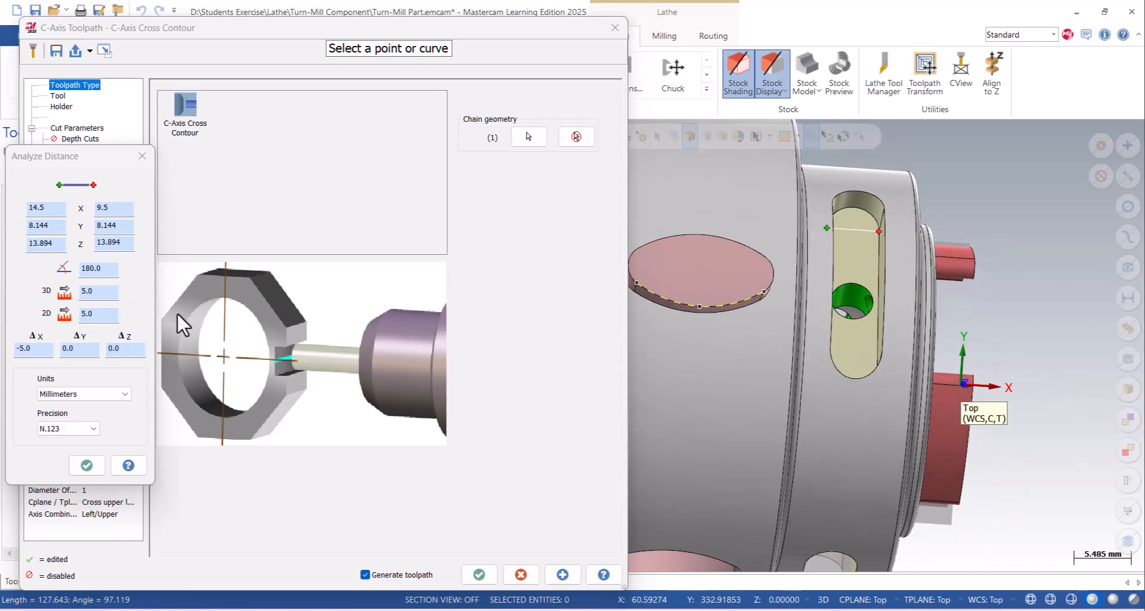
click(34, 351)
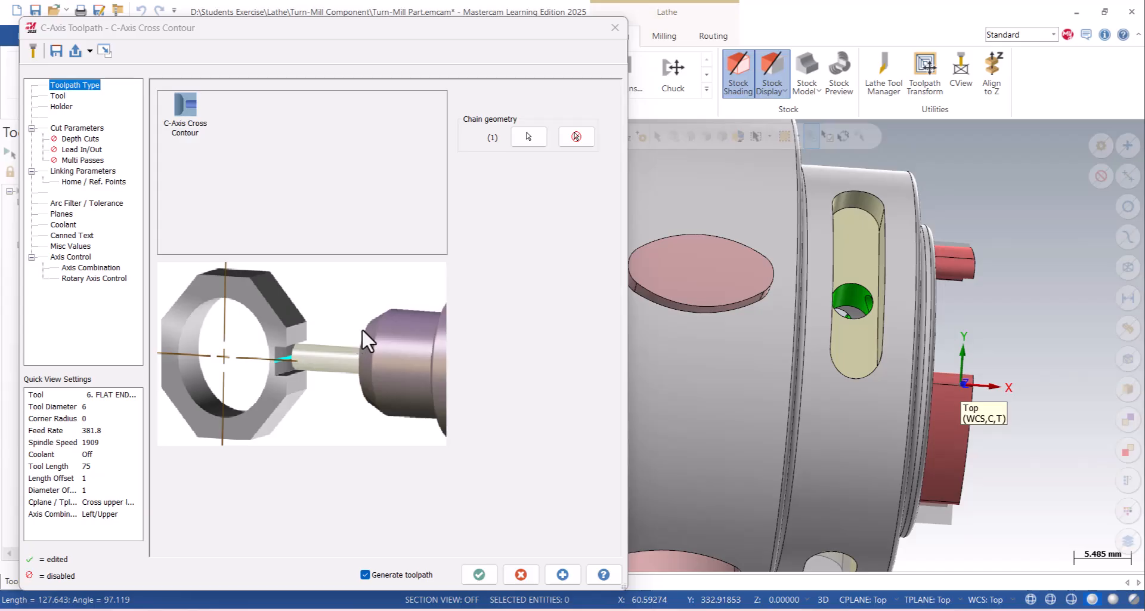
- Create a flat endmill for the cross contour with 4 mm cutting diameter, 50 mm overall length and 15 mm cutting length
click(59, 97)
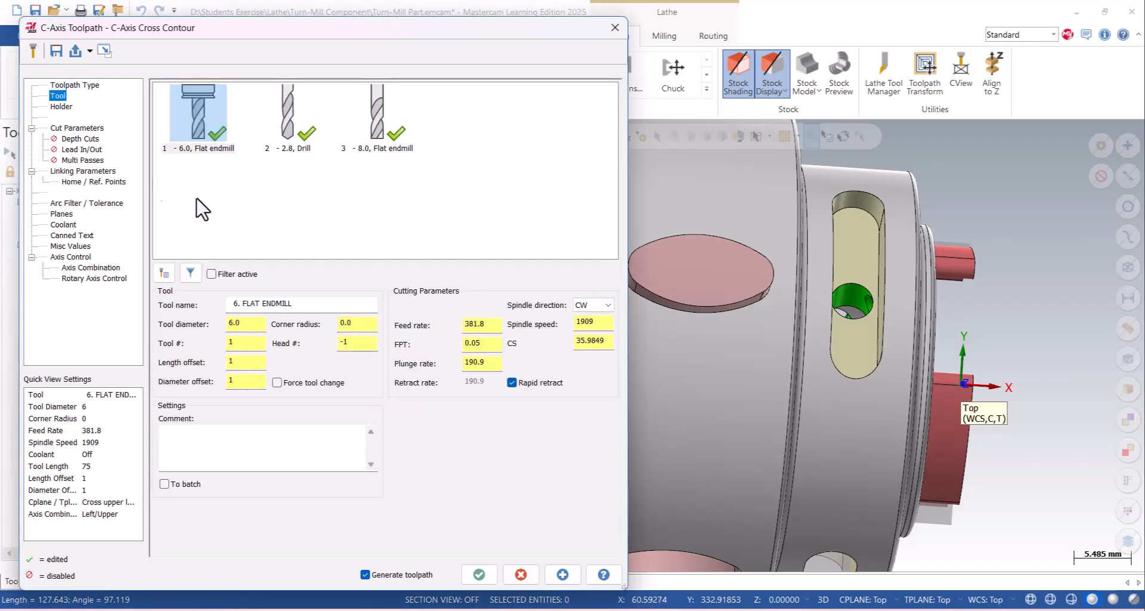
right_click(331, 206)
click(381, 227)
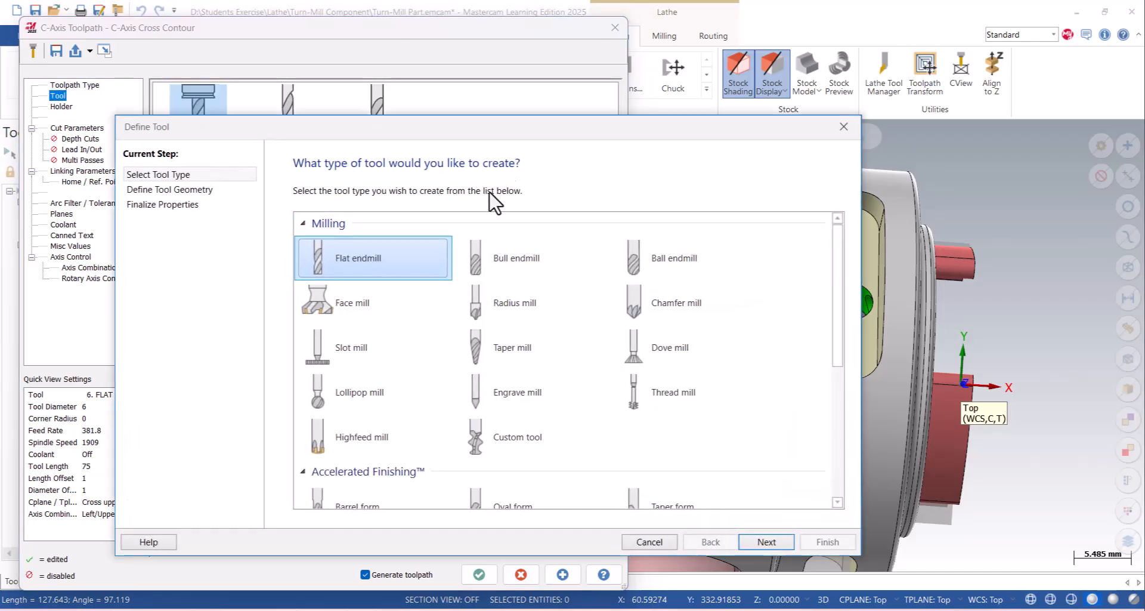
double_click(383, 270)
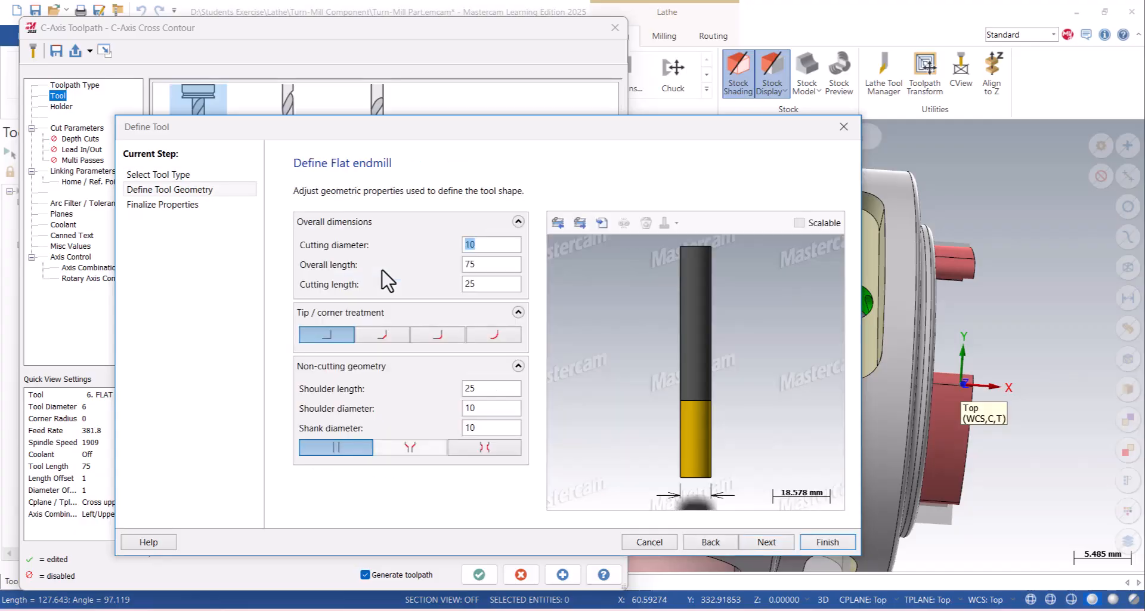
text(4)
key(Tab)
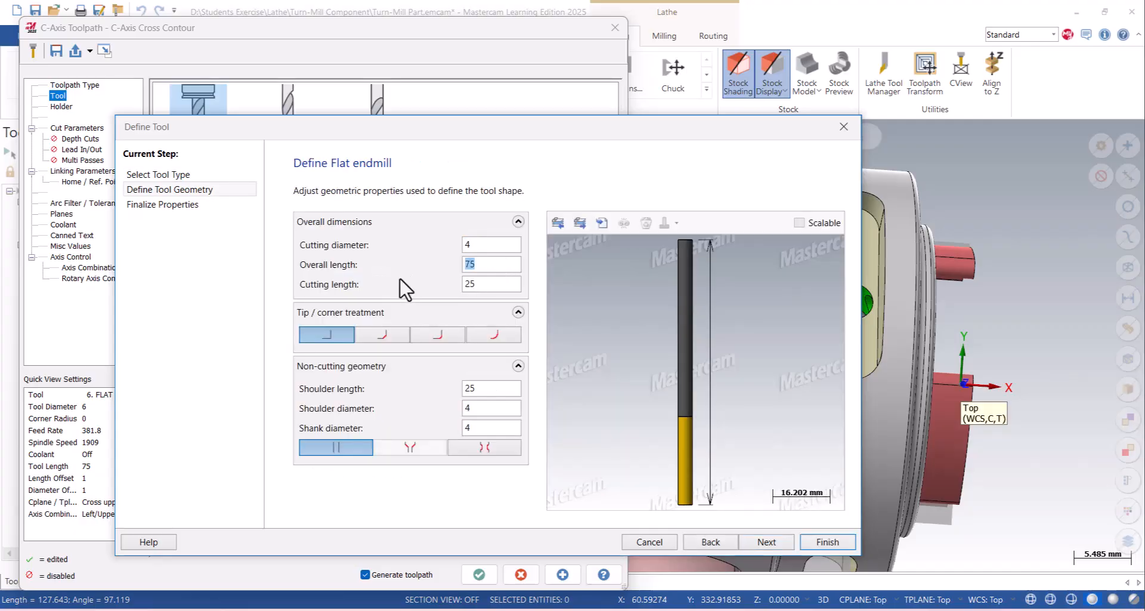
key(Return)
double_click(488, 283)
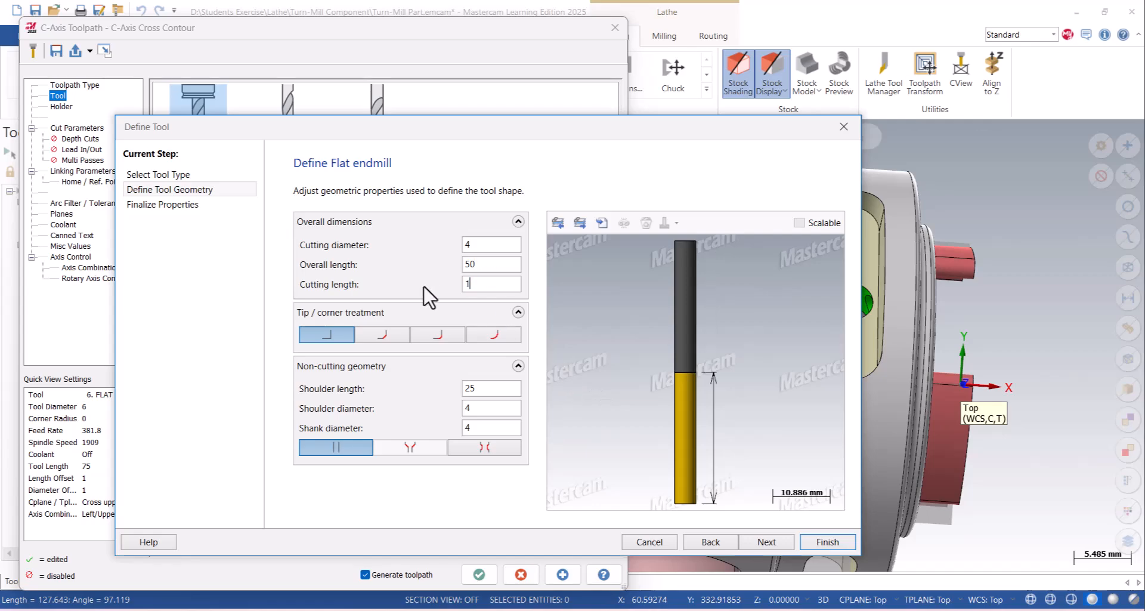
key(Return)
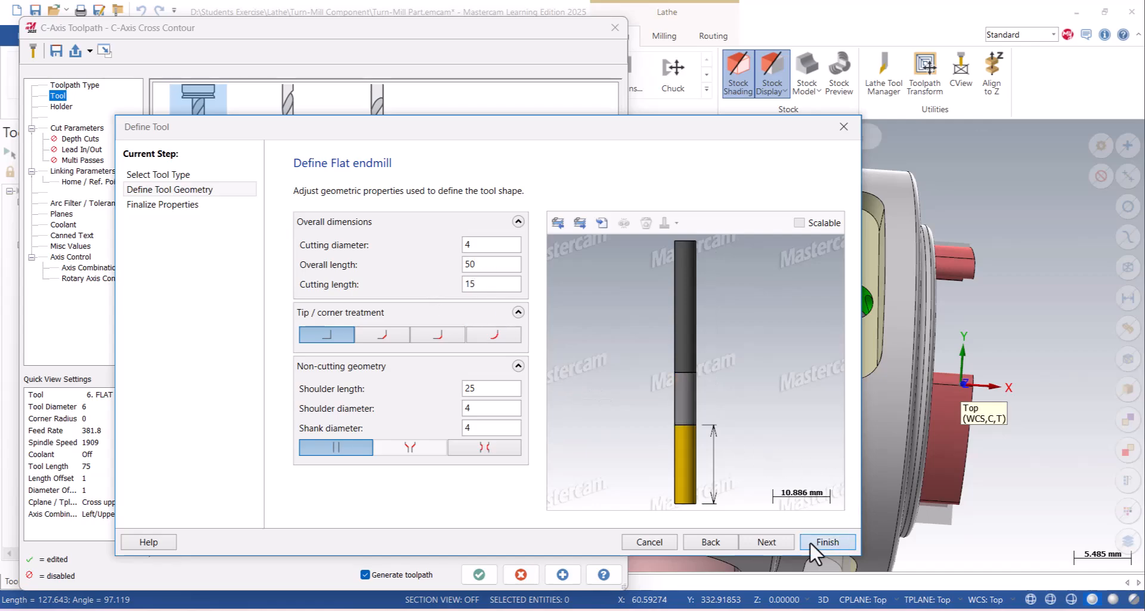
click(826, 542)
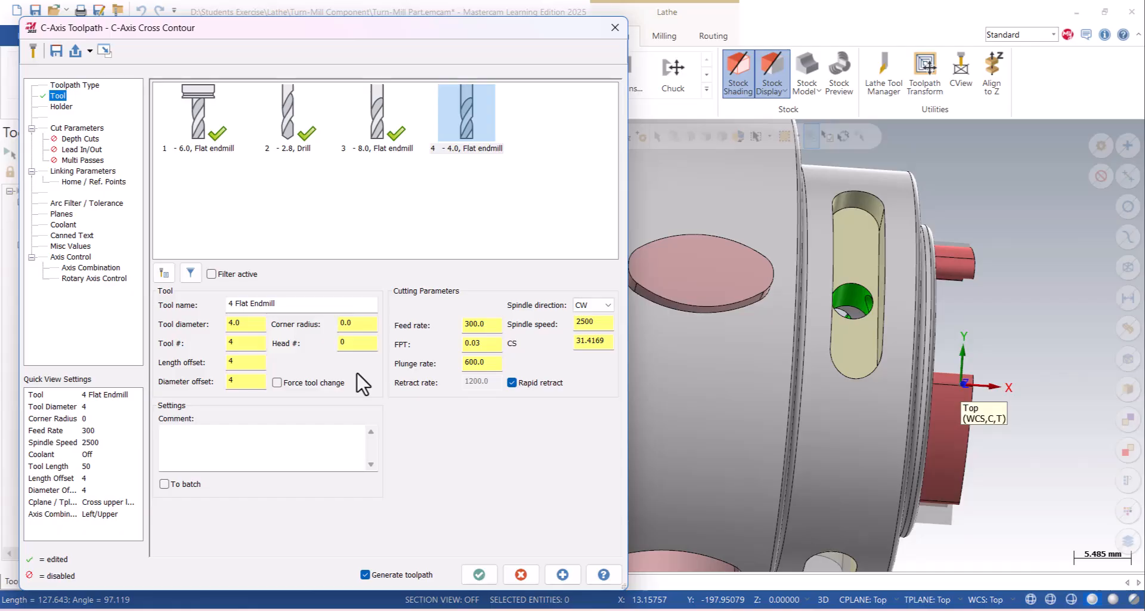
- Set the contour type to Ramp by depth at 0.3 mm with a pass at final depth, and the compensation type to Computer
click(87, 130)
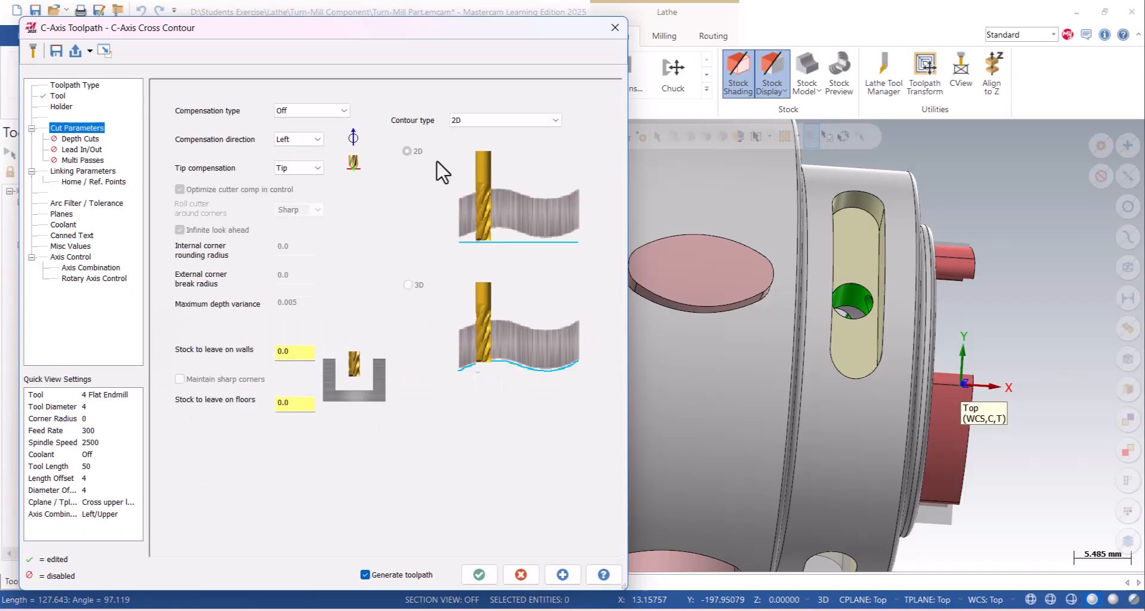
click(460, 127)
click(466, 154)
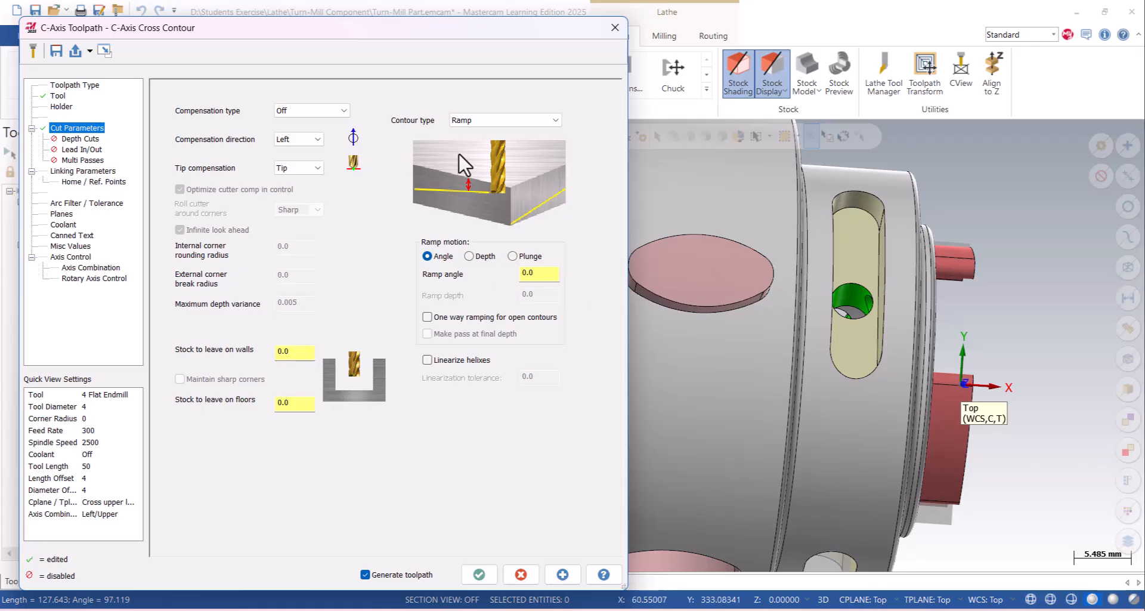
click(477, 255)
click(473, 334)
click(528, 293)
text(-)
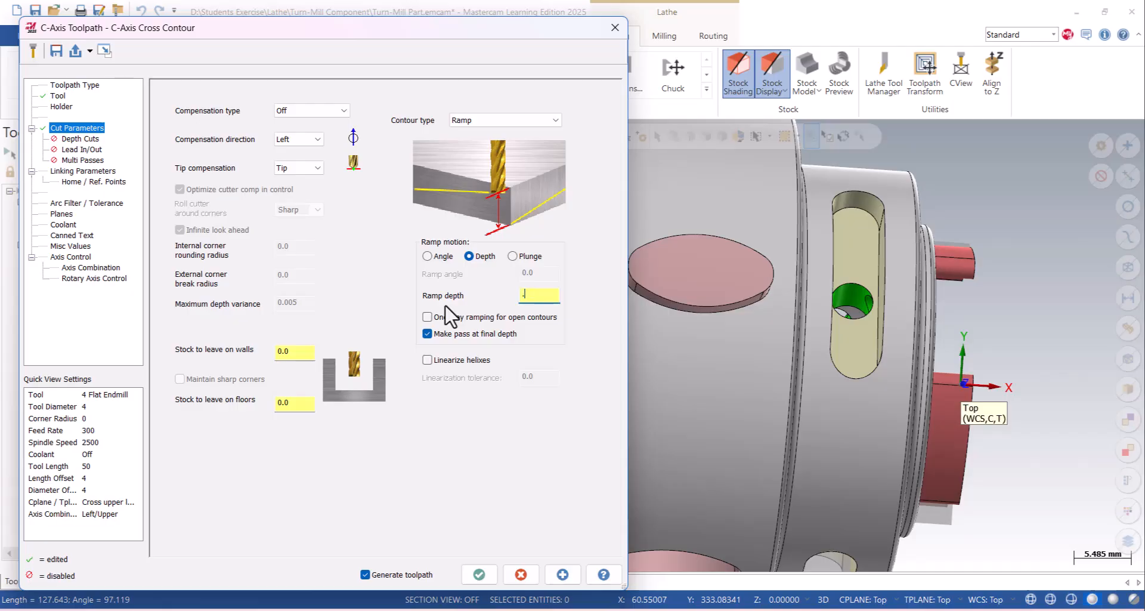
key(Return)
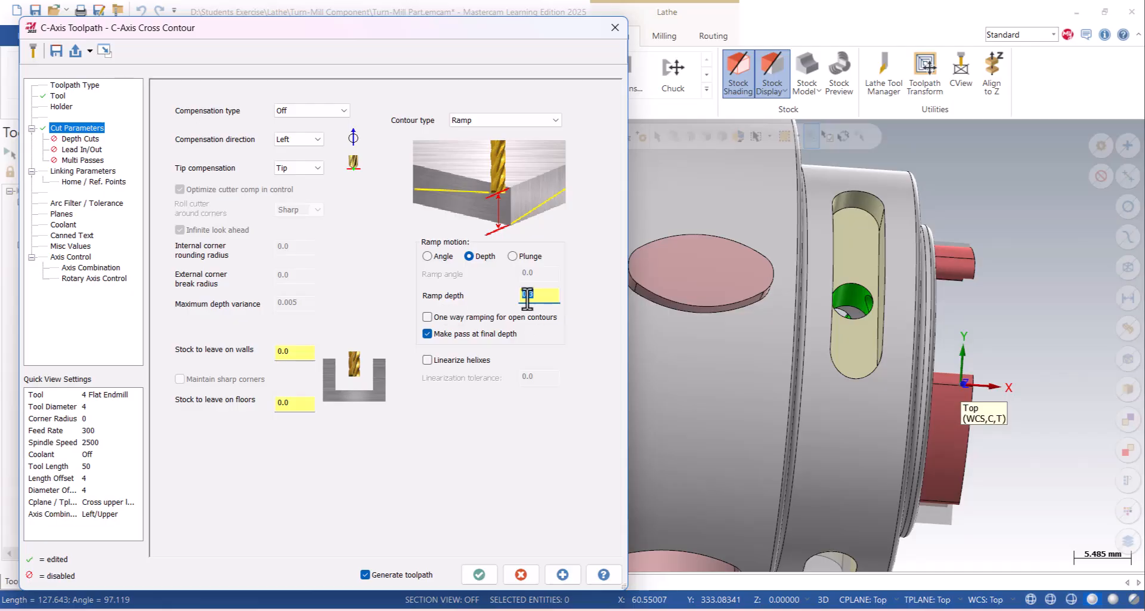
click(312, 110)
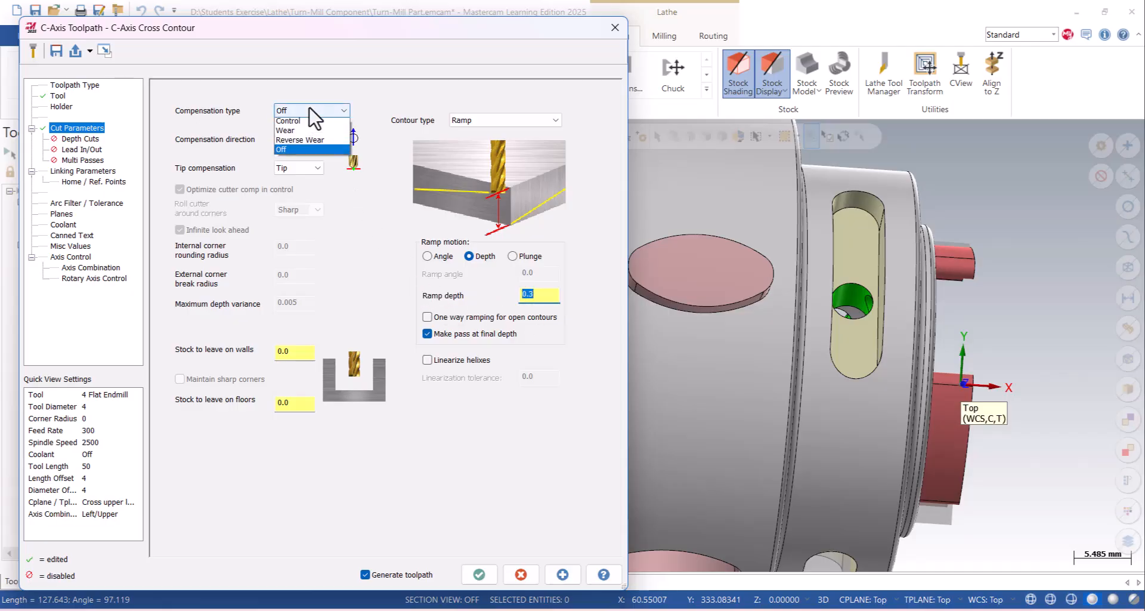
click(294, 123)
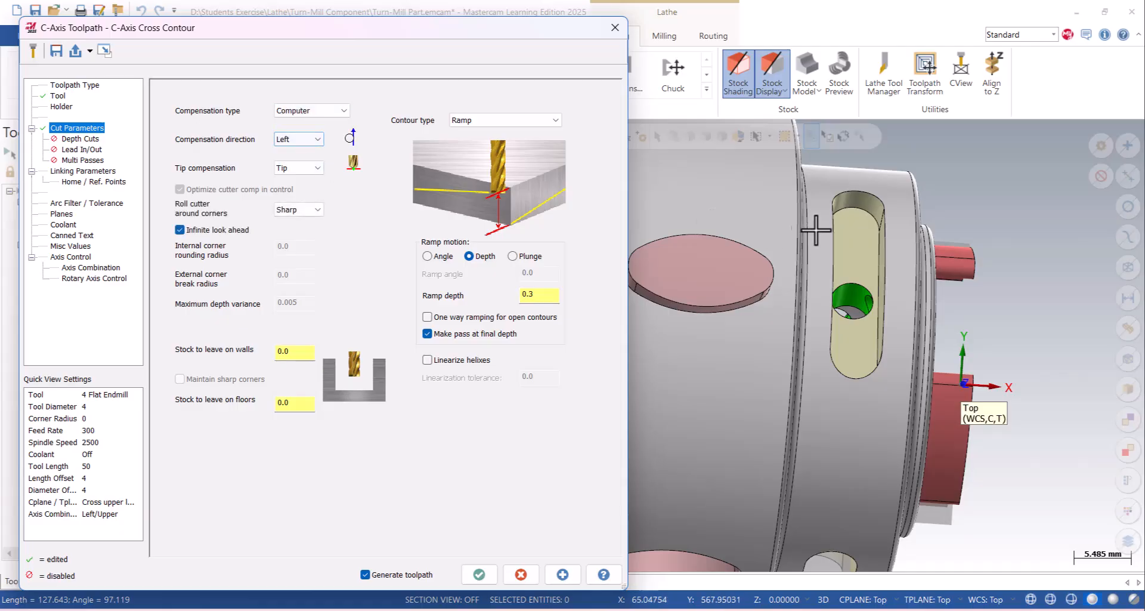
- Set the compensation direction to Right and check the lead in/out settings
click(313, 139)
click(296, 161)
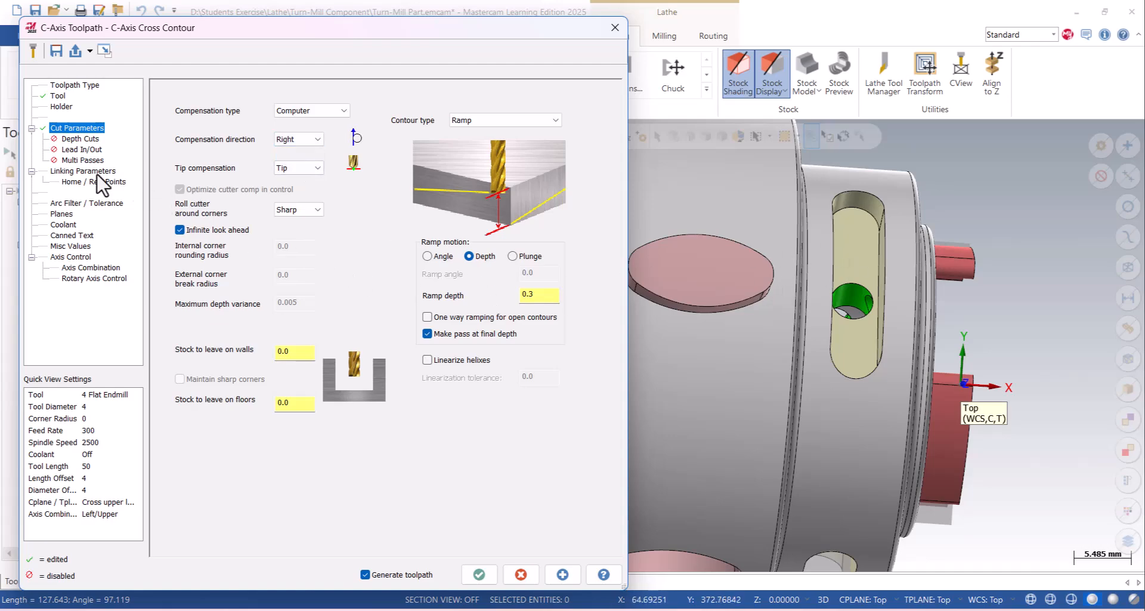
click(78, 150)
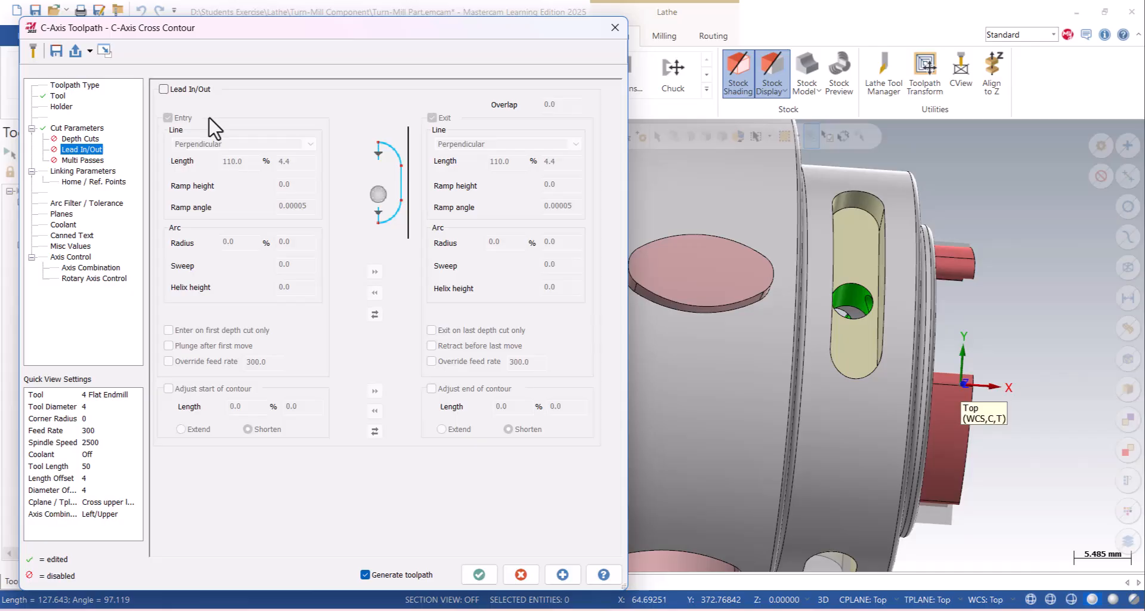
- Set the incremental clearance to 15 and the retract height to 6
click(74, 172)
click(170, 135)
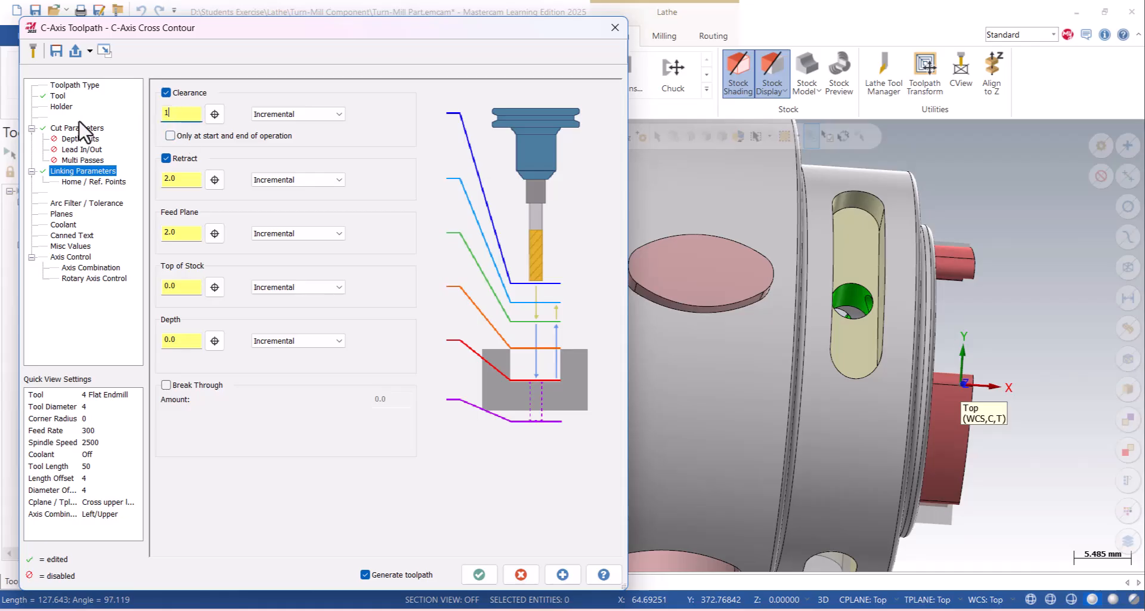
key(Return)
click(187, 178)
text(6)
- Turn flood coolant on and set the rotation type to Y axis
click(65, 203)
click(62, 214)
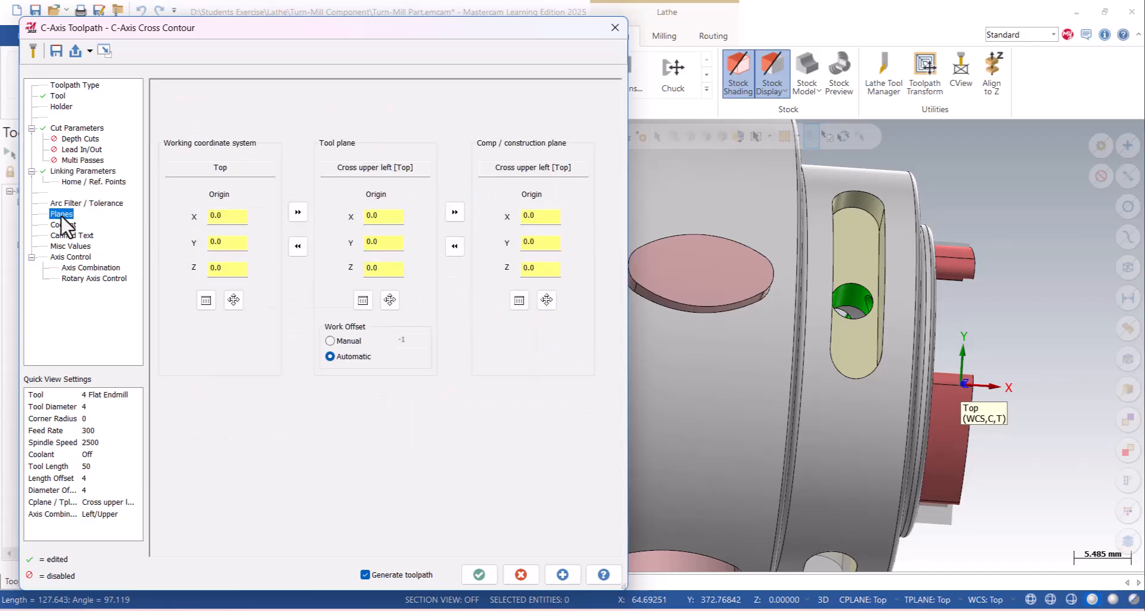
click(62, 224)
click(395, 169)
click(392, 182)
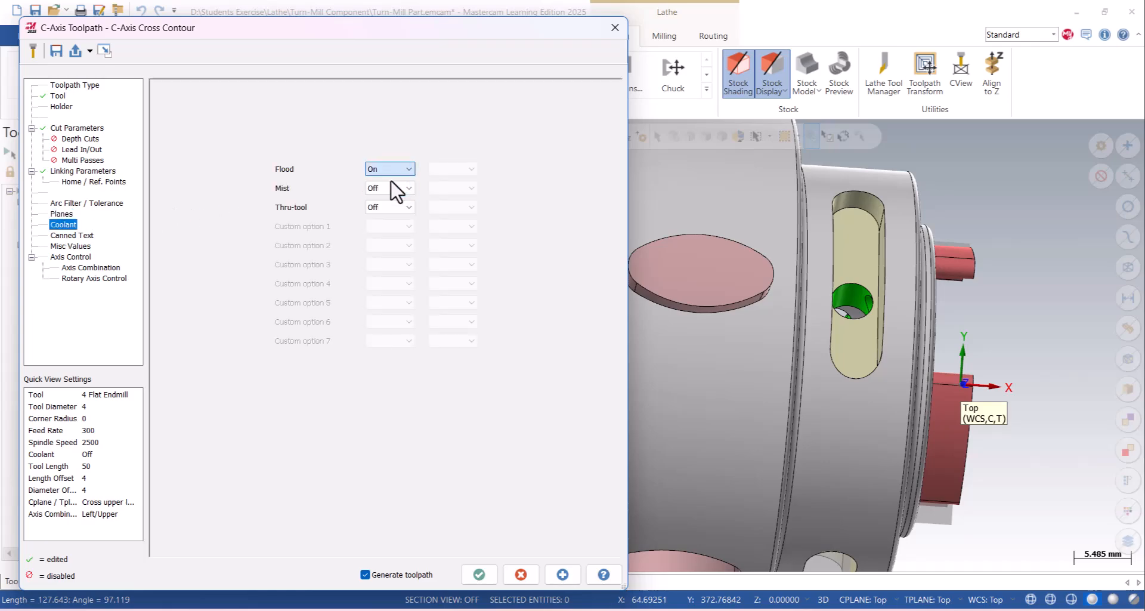
click(113, 280)
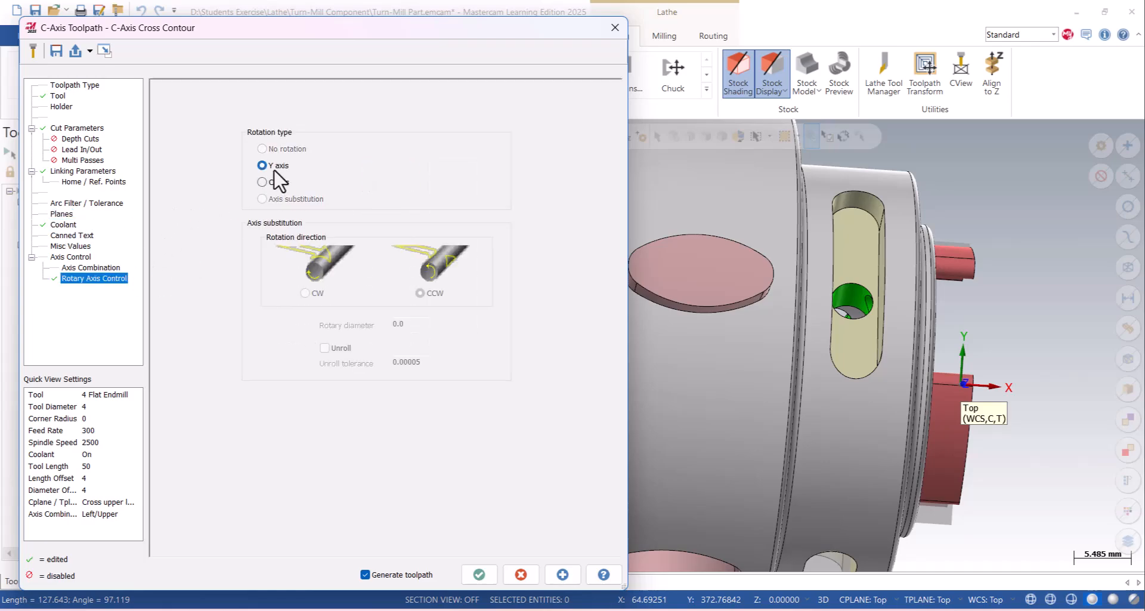
- Pick the corner point on the slot's outer edge for the top of stock and set its incremental value to 2.5
click(95, 172)
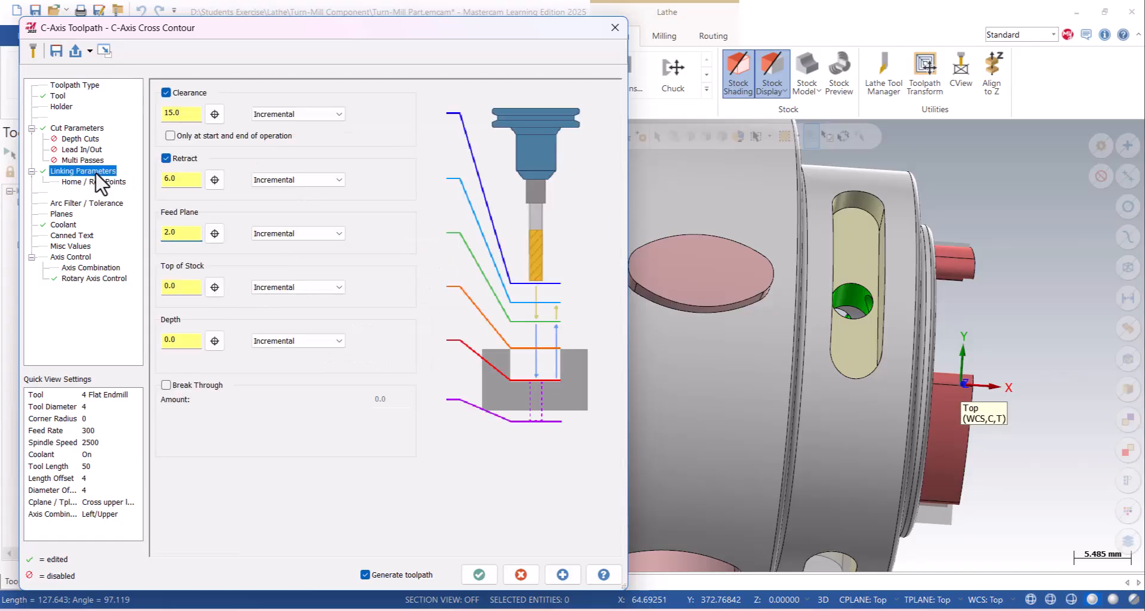
click(215, 288)
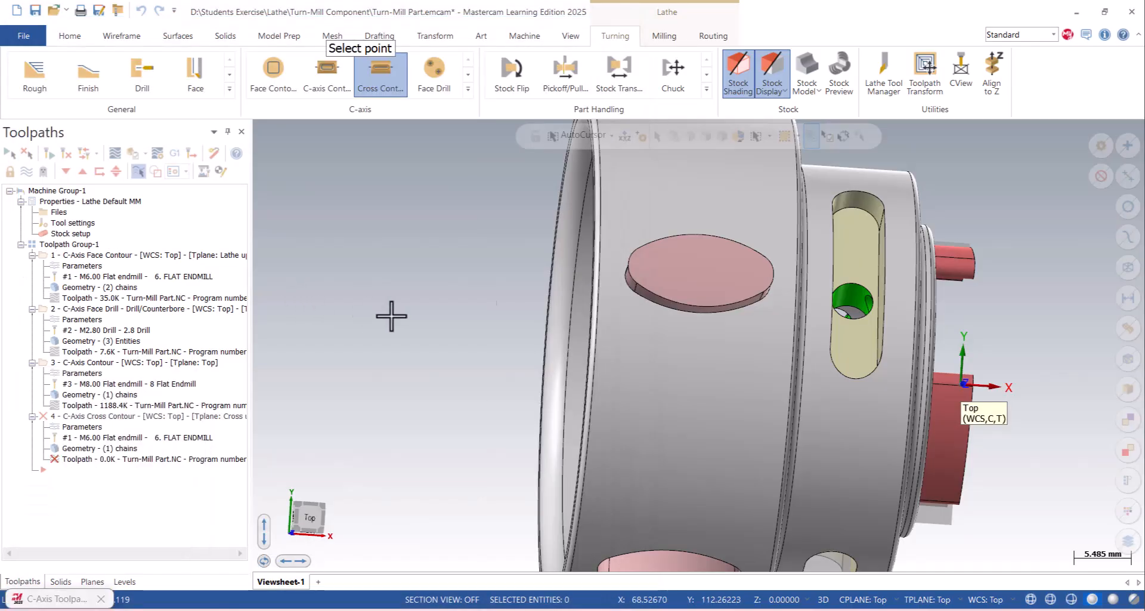
scroll(890, 218, up, 3)
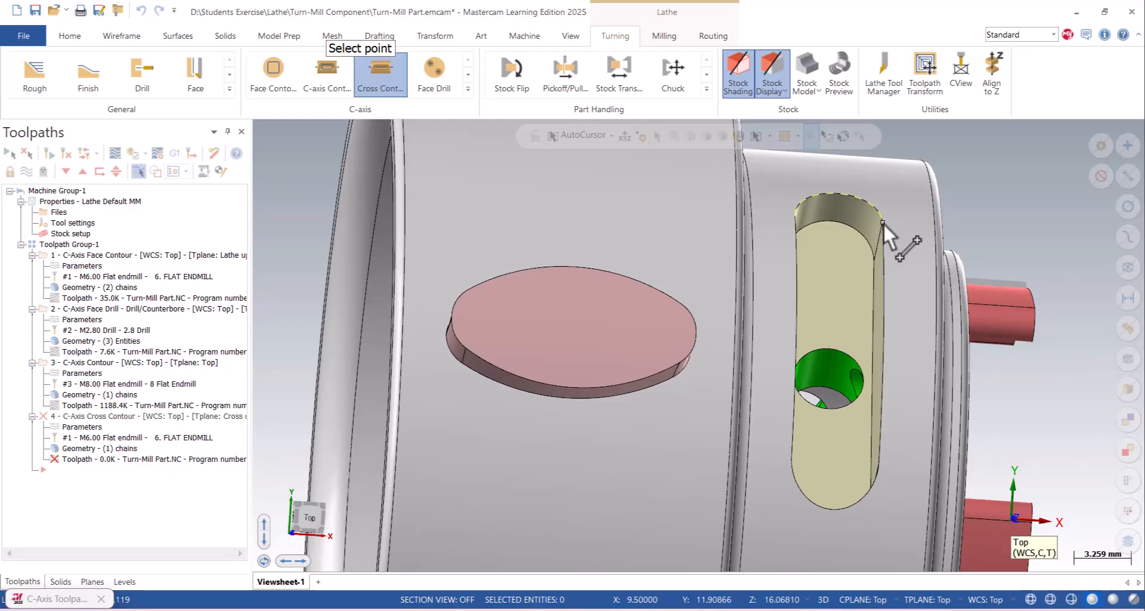
middle_drag(882, 291, 912, 290)
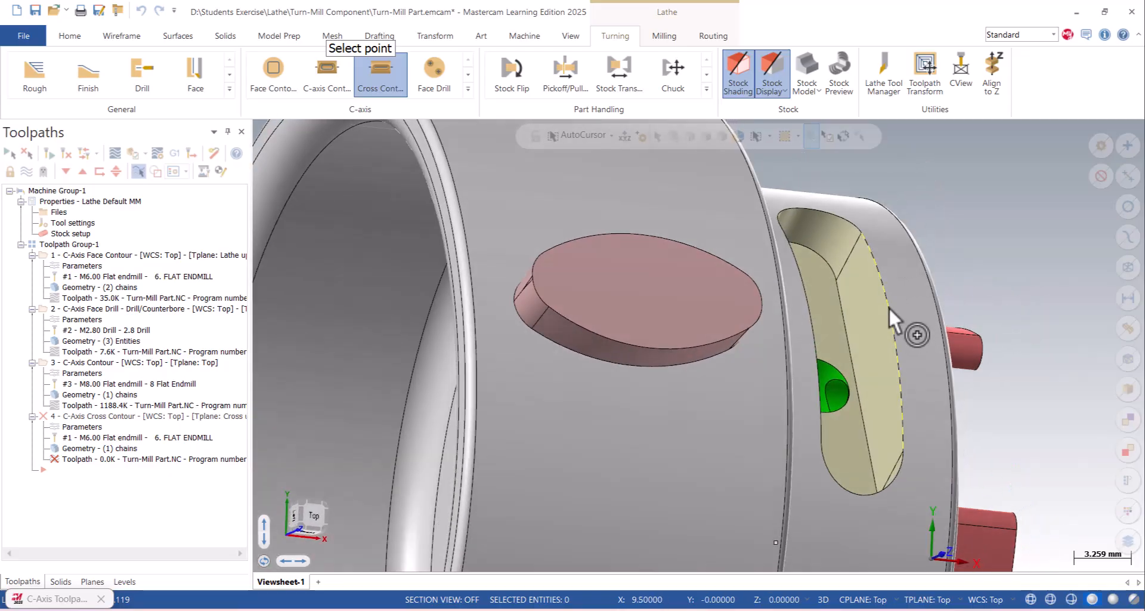
middle_drag(881, 265, 772, 244)
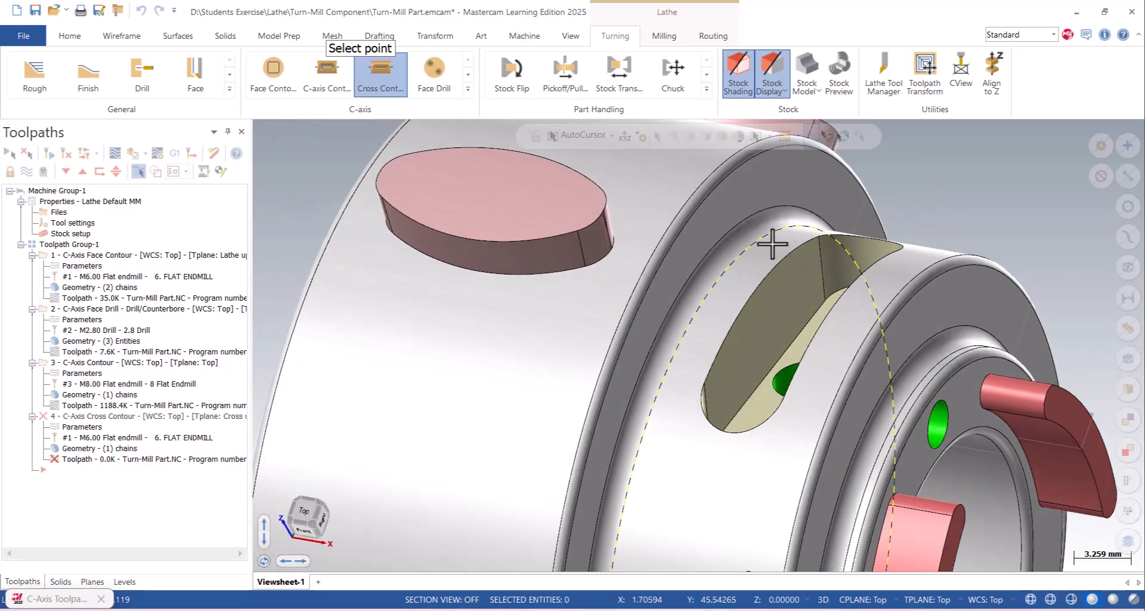
click(818, 236)
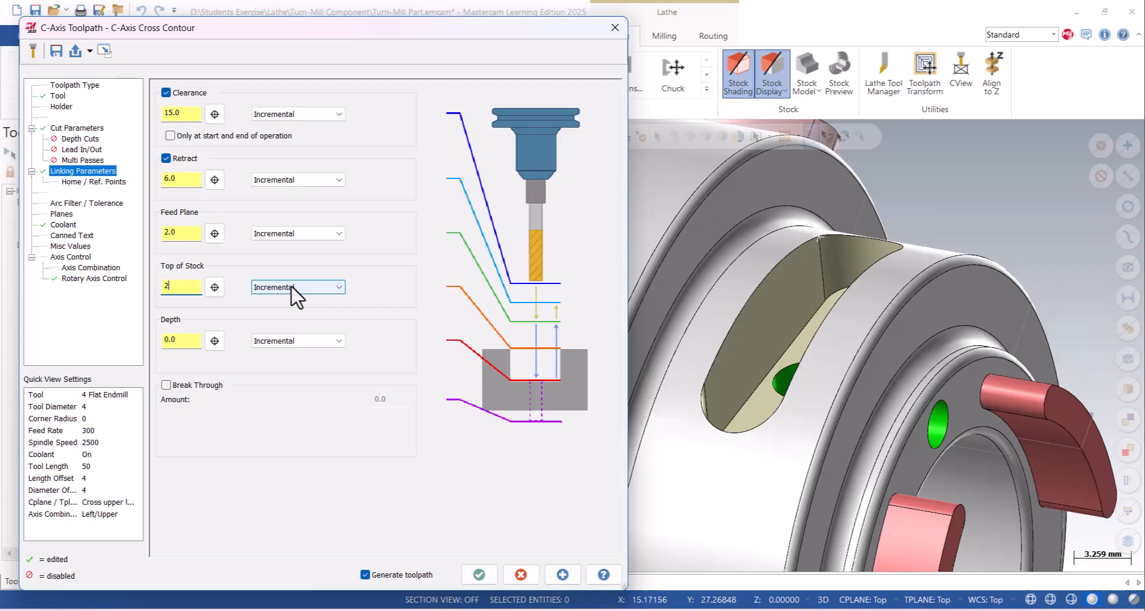
key(Tab)
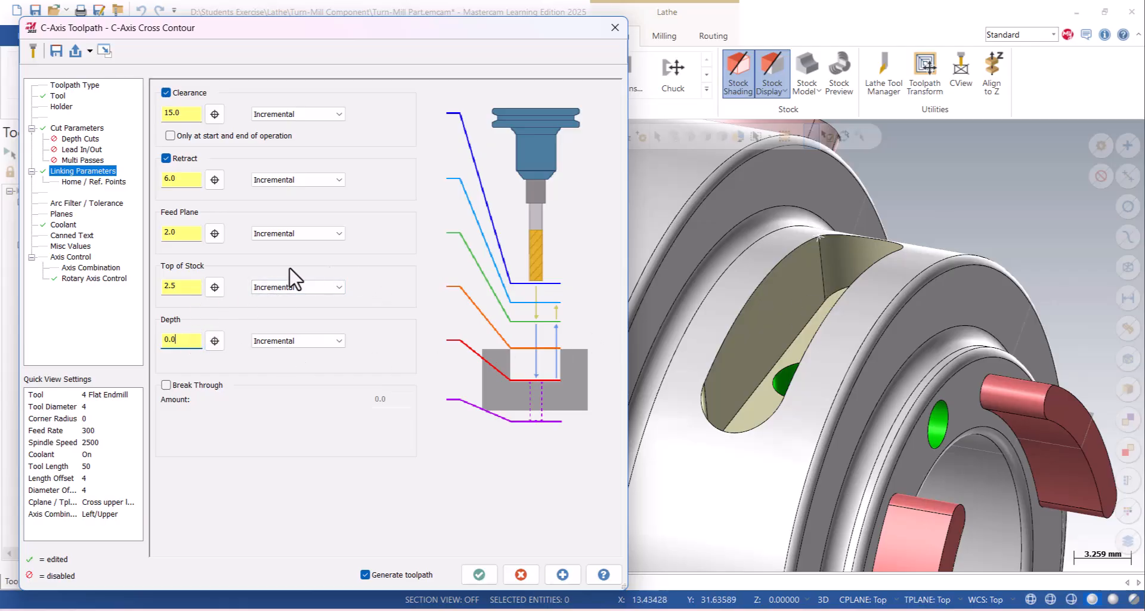
- Recheck the rotary axis and linking settings, generate the cross contour toolpath and inspect its ramp passes inside the slot
click(97, 279)
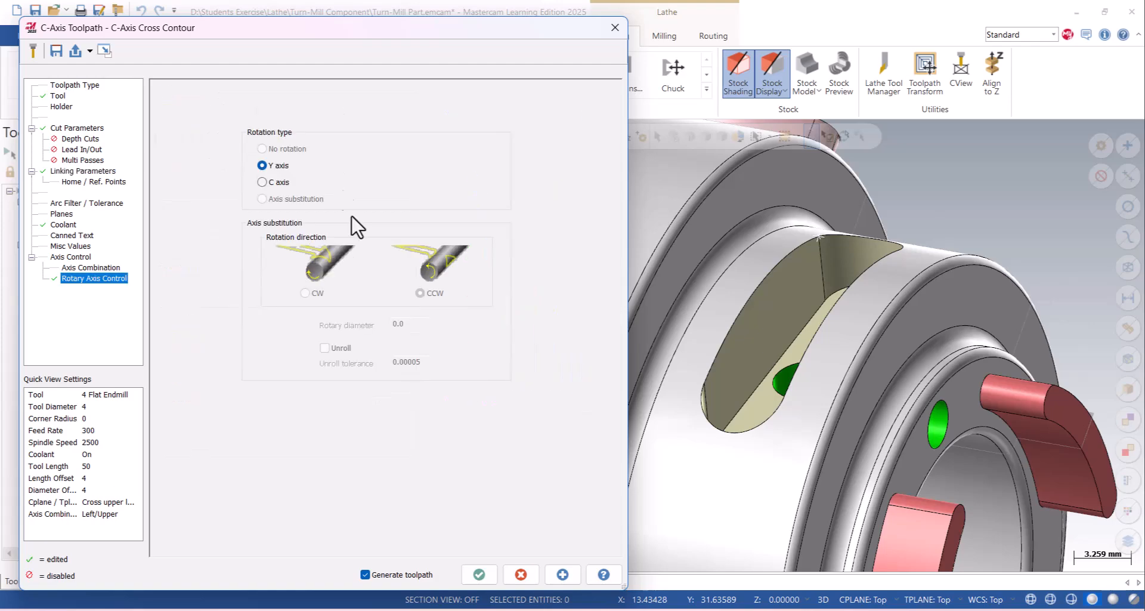
click(74, 171)
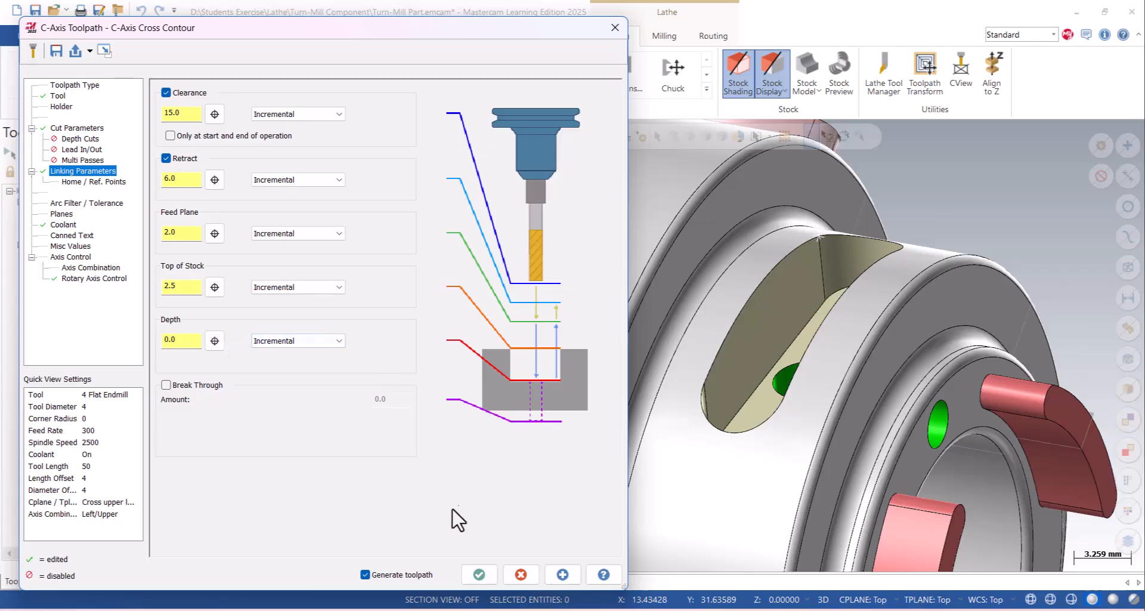
click(477, 573)
mouse_move(672, 341)
middle_down()
mouse_move(774, 340)
mouse_move(788, 322)
mouse_move(679, 341)
middle_up()
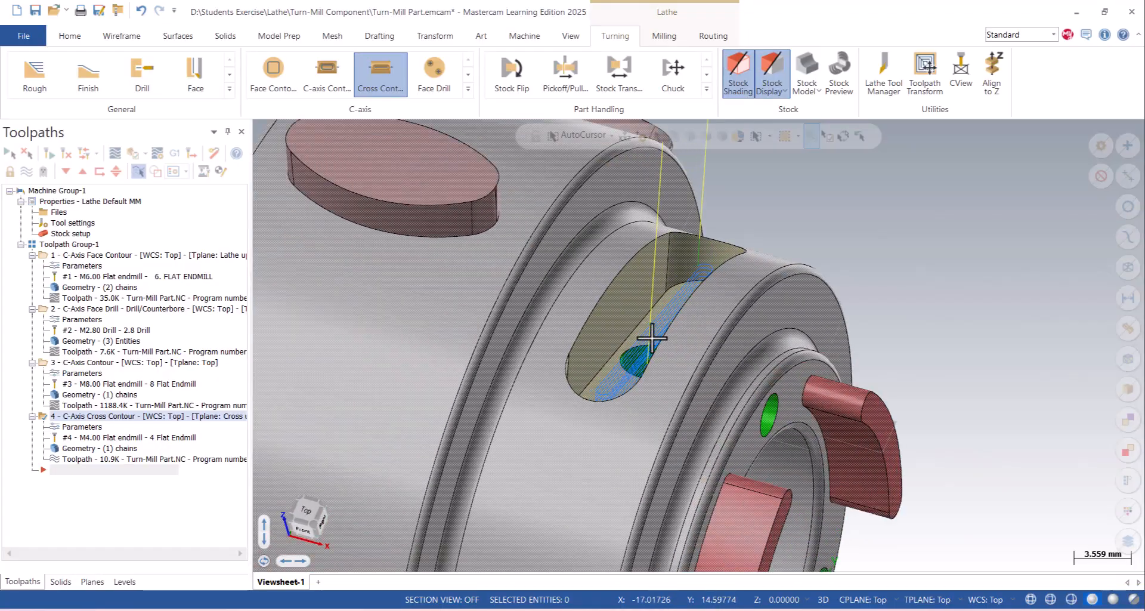
scroll(547, 297, down, 5)
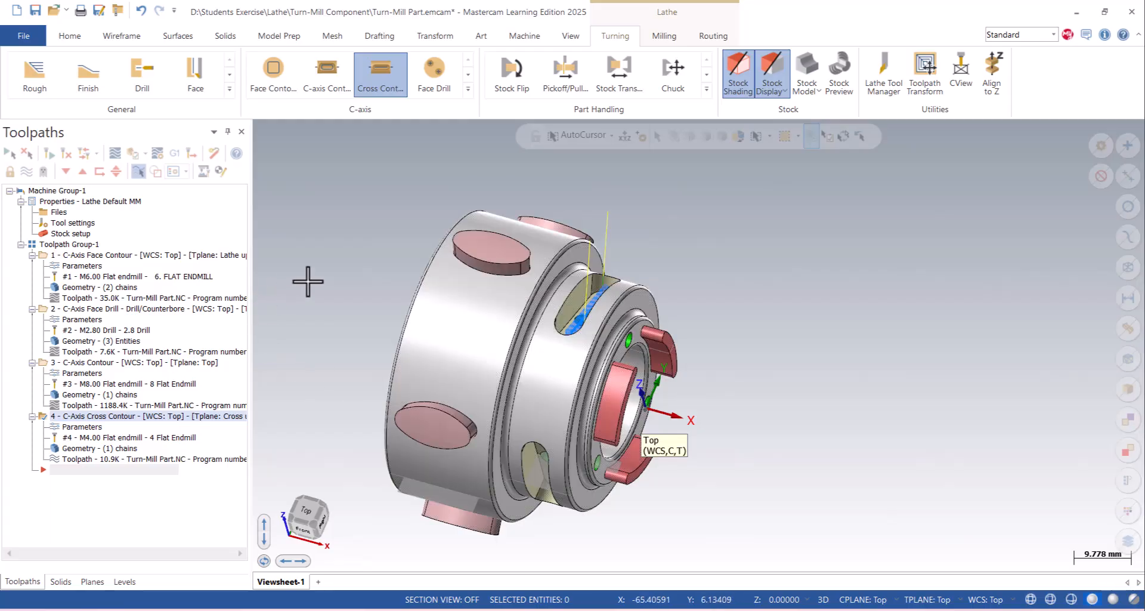
scroll(400, 287, up, 3)
middle_drag(400, 287, 563, 299)
scroll(765, 293, up, 3)
middle_drag(765, 293, 751, 270)
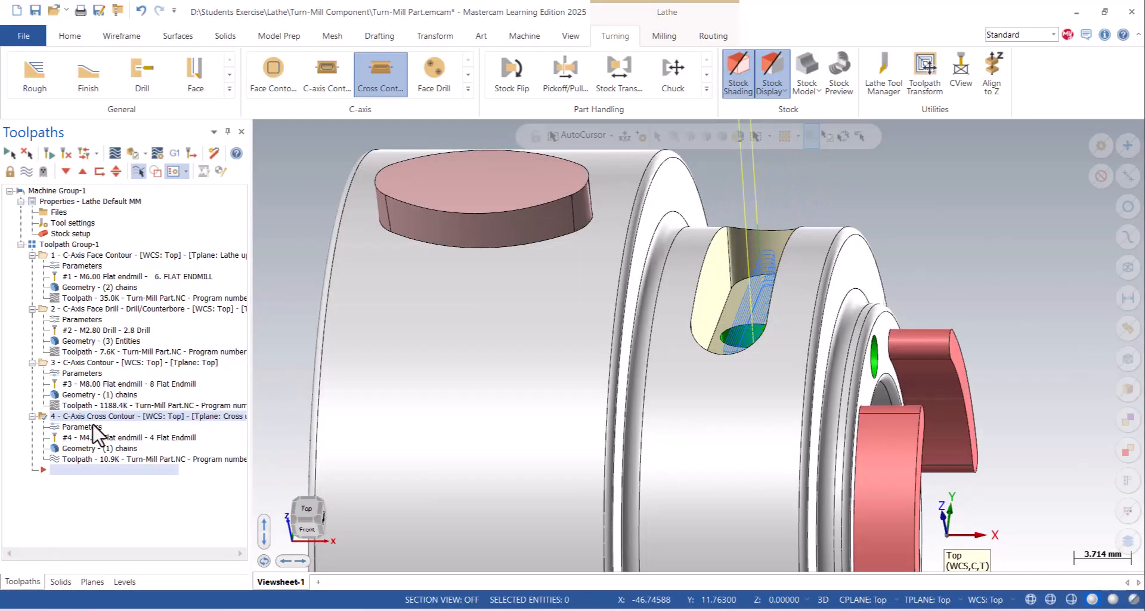
- Set the cross contour's incremental top of stock to 5 and regenerate the toolpath
click(83, 427)
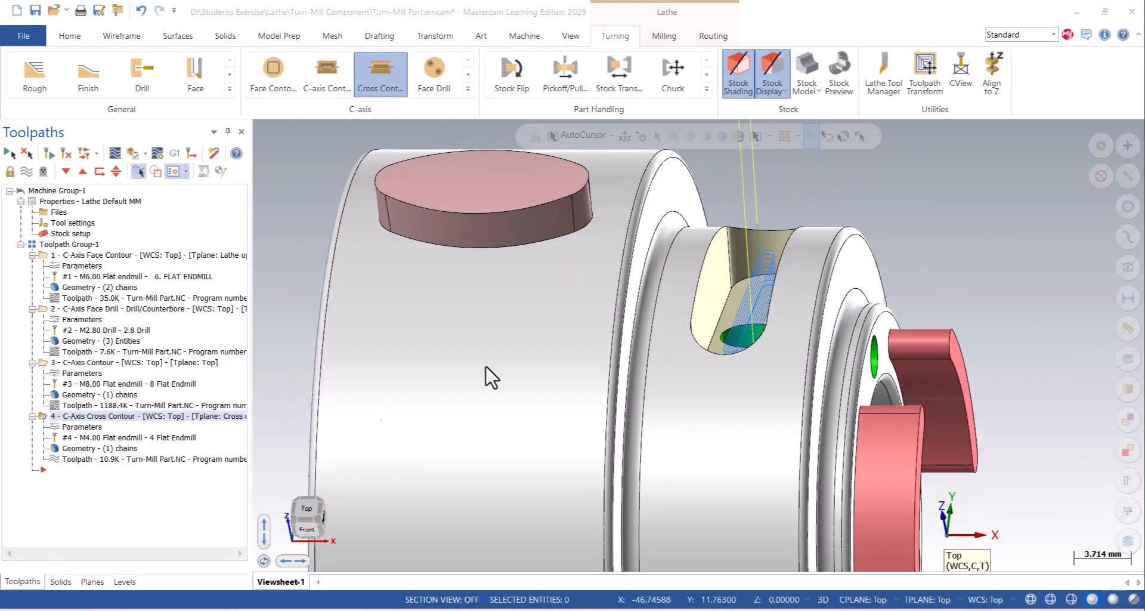
double_click(190, 289)
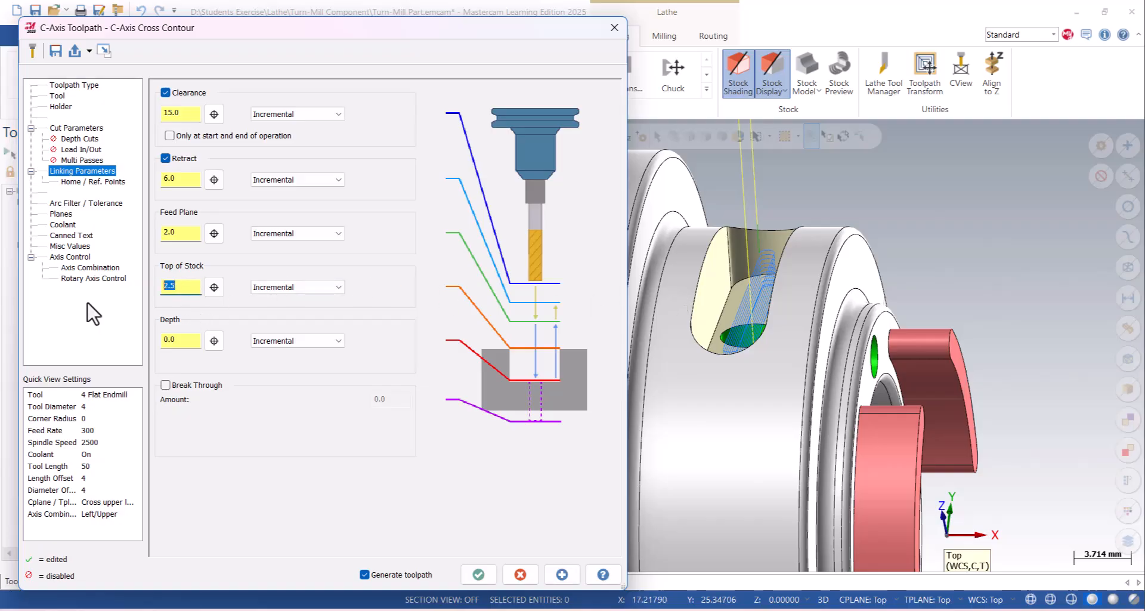
click(478, 574)
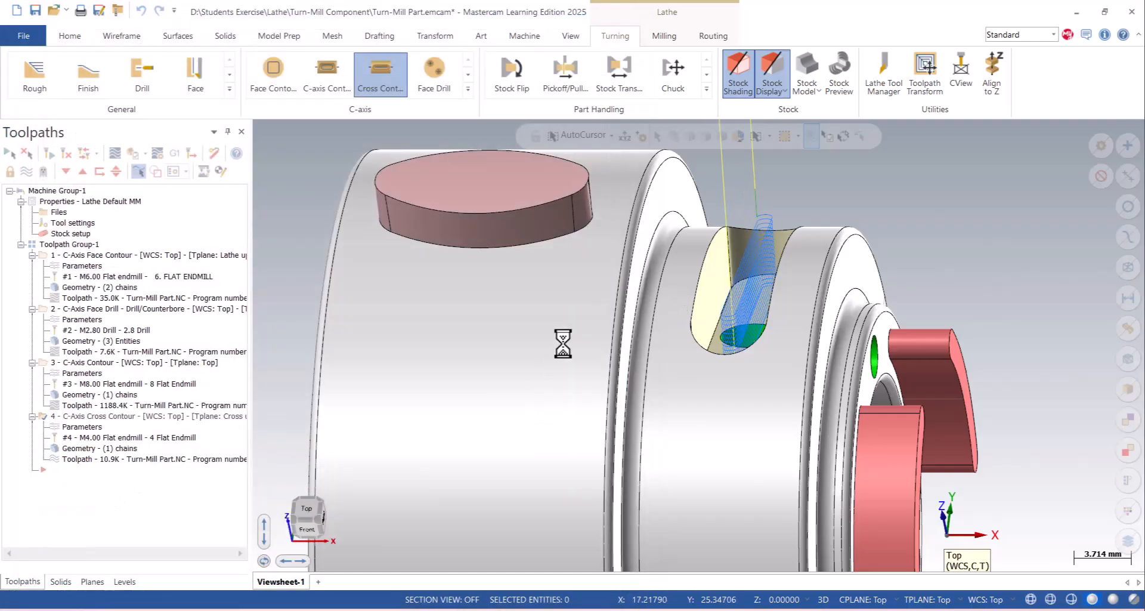
mouse_move(554, 327)
middle_down()
mouse_move(511, 325)
mouse_move(624, 332)
mouse_move(537, 332)
middle_up()
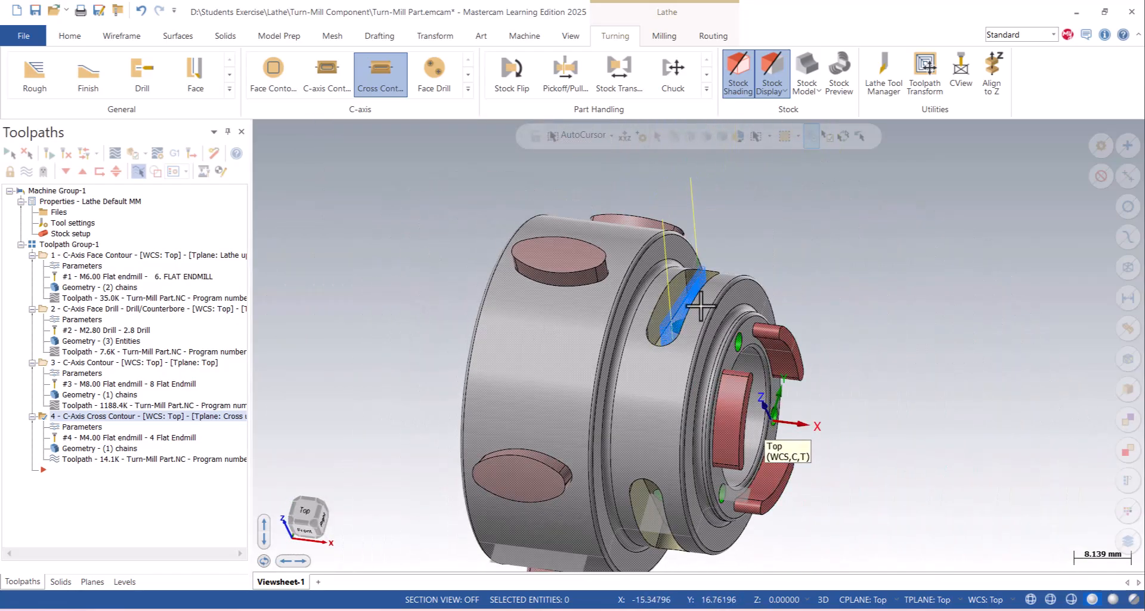
scroll(701, 306, down, 3)
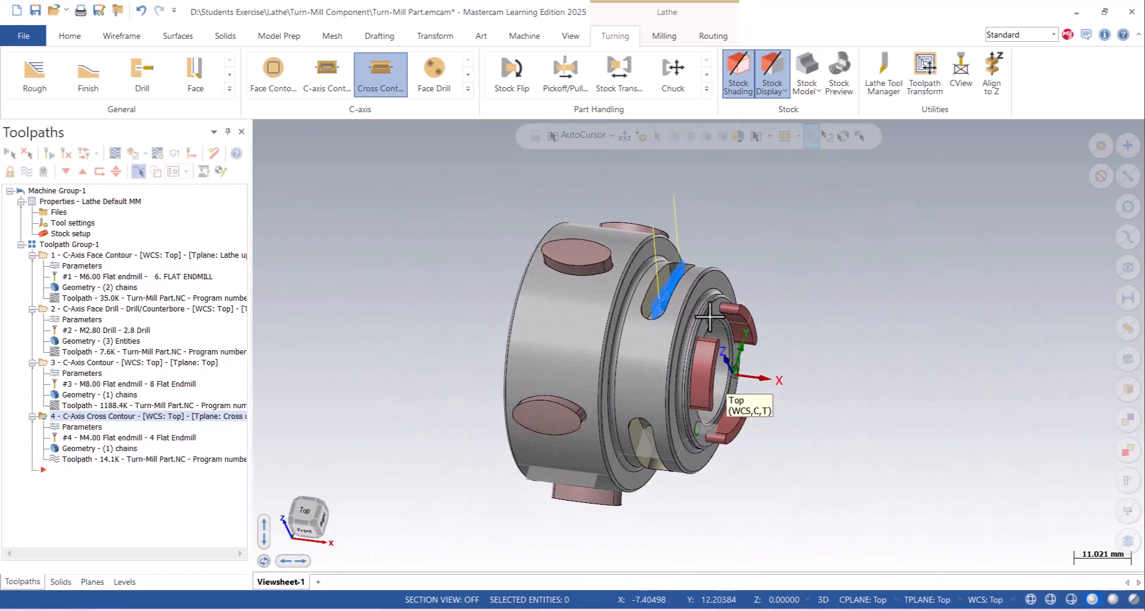
- Add the floor edge loops of the other two slots to the cross contour's chain geometry
click(92, 448)
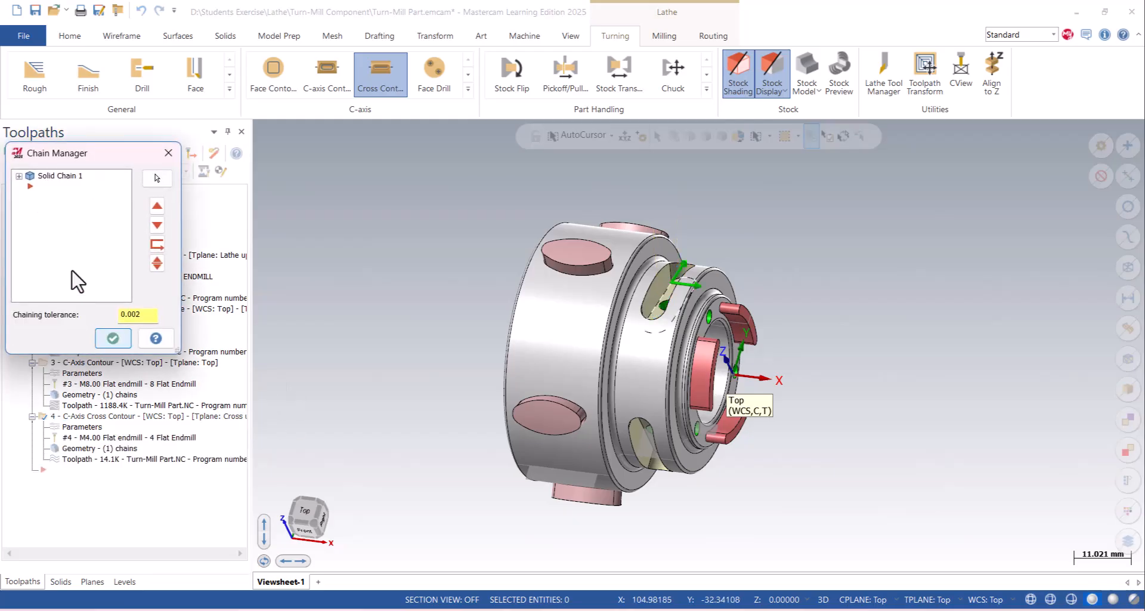
right_click(68, 267)
click(89, 274)
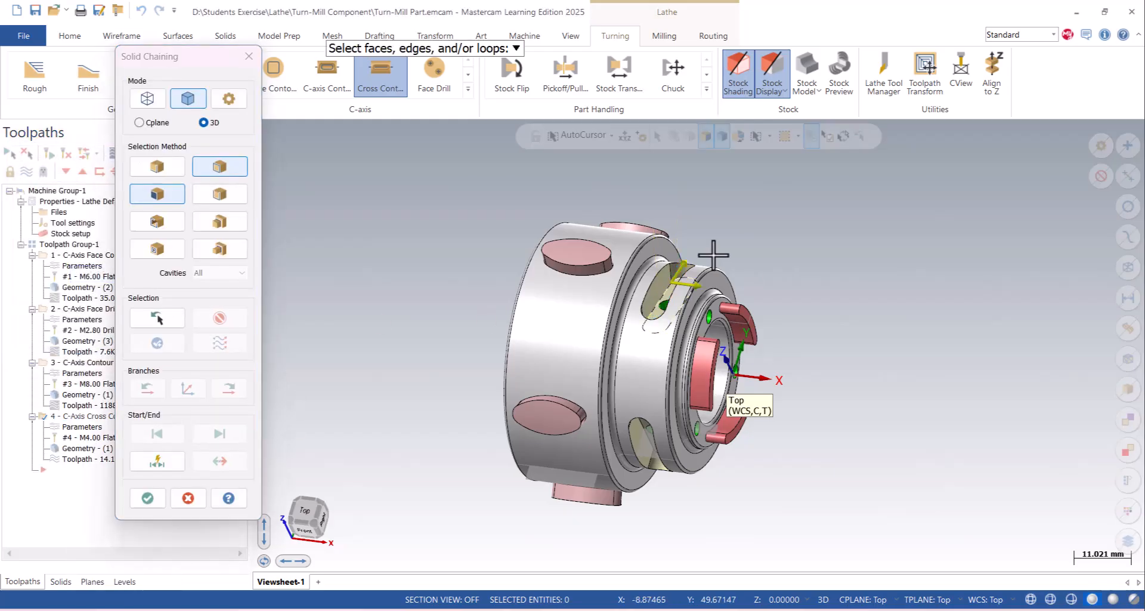
middle_drag(453, 287, 497, 331)
middle_drag(742, 307, 692, 335)
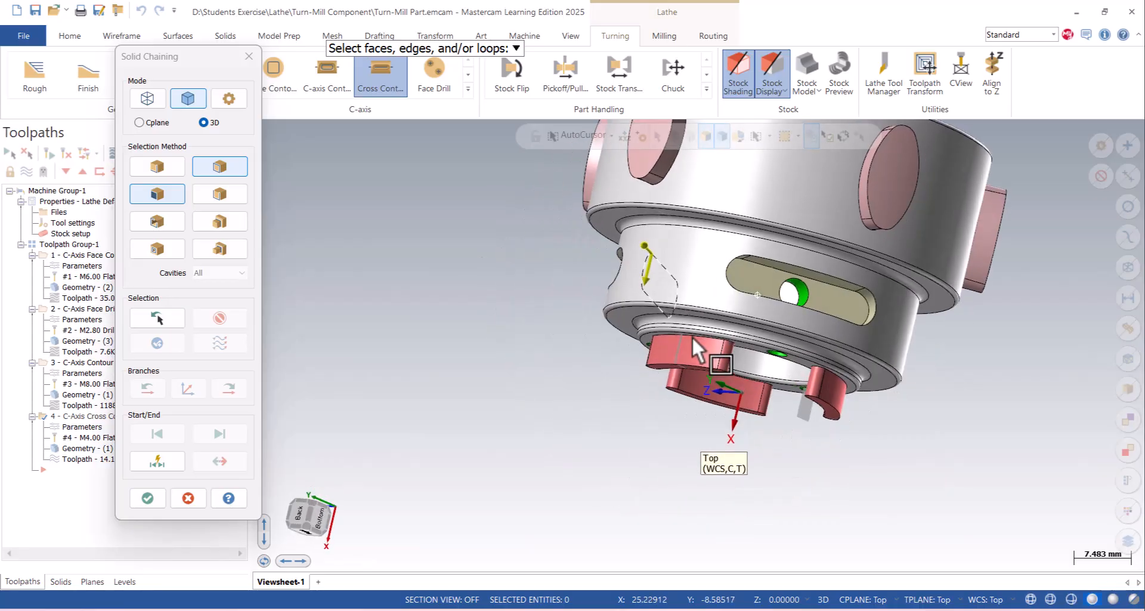
scroll(796, 266, up, 6)
click(742, 266)
middle_drag(753, 269, 876, 381)
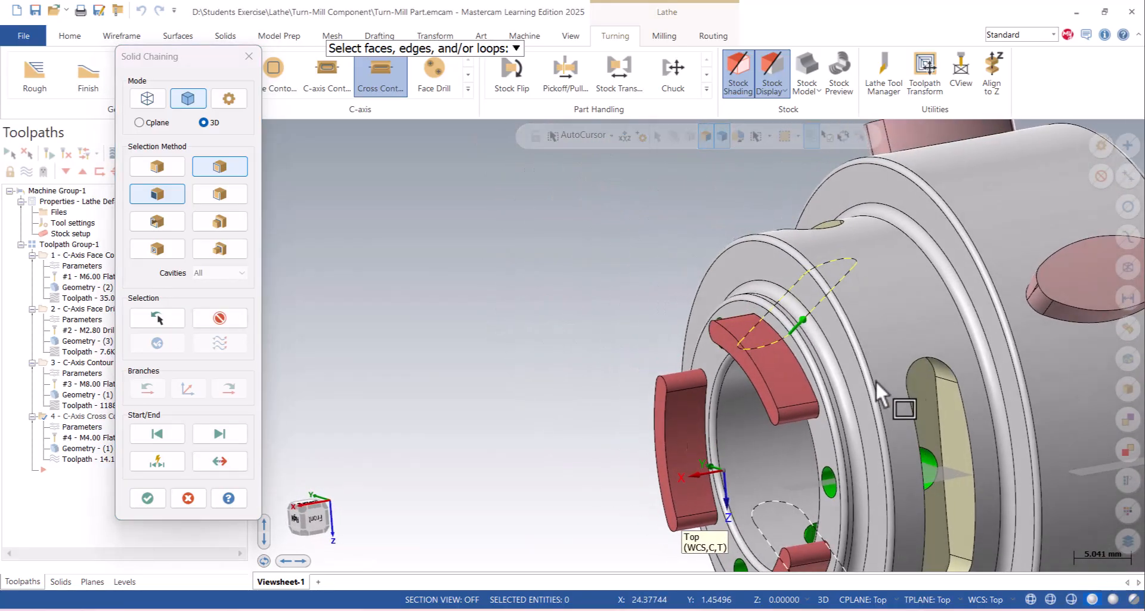
click(935, 399)
click(147, 498)
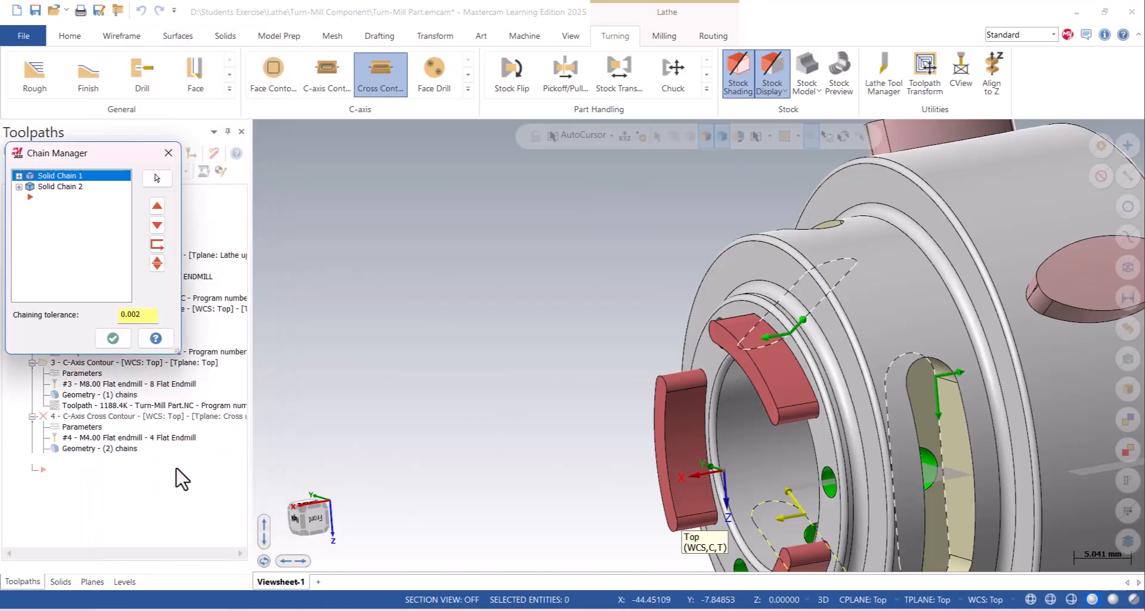
- Accept the added chains and check the regenerated cross contour toolpath around the part's slots
middle_drag(900, 410, 453, 412)
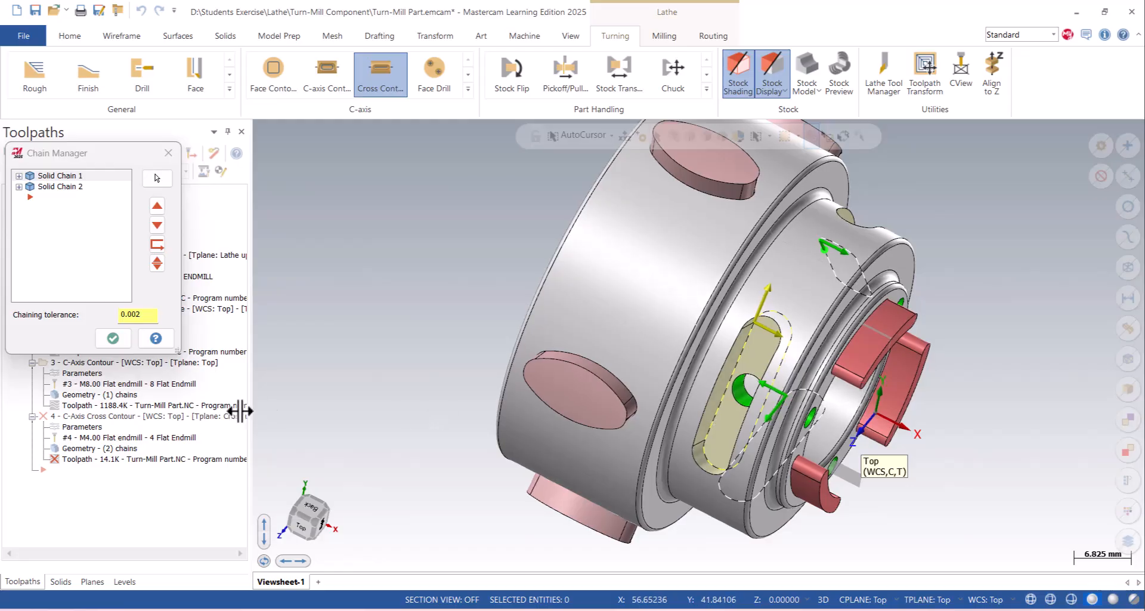
click(123, 344)
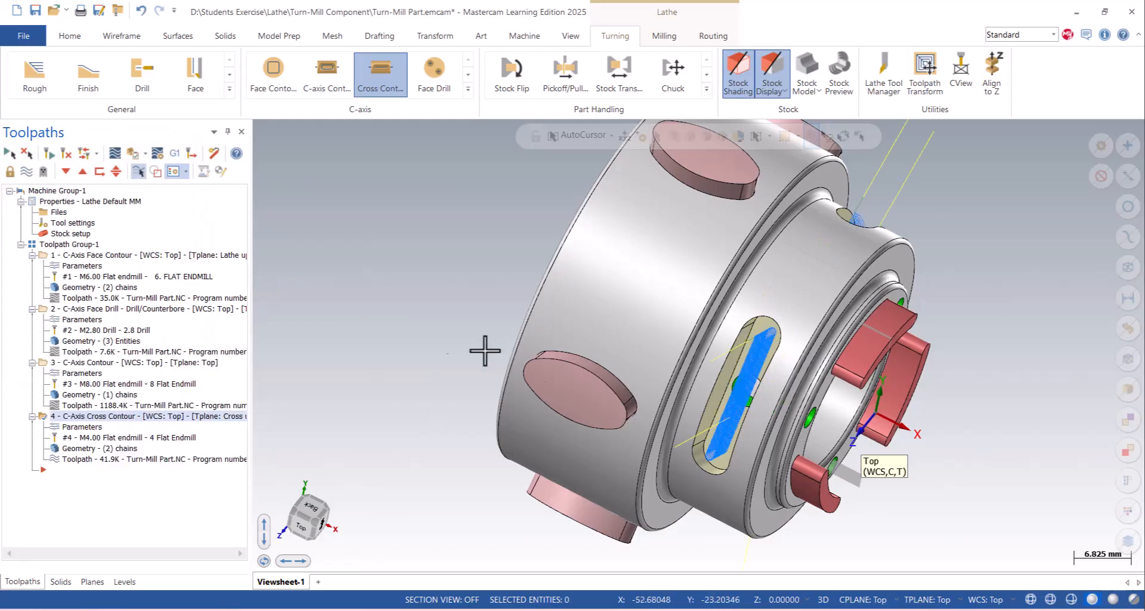
middle_drag(782, 358, 762, 314)
scroll(734, 349, down, 2)
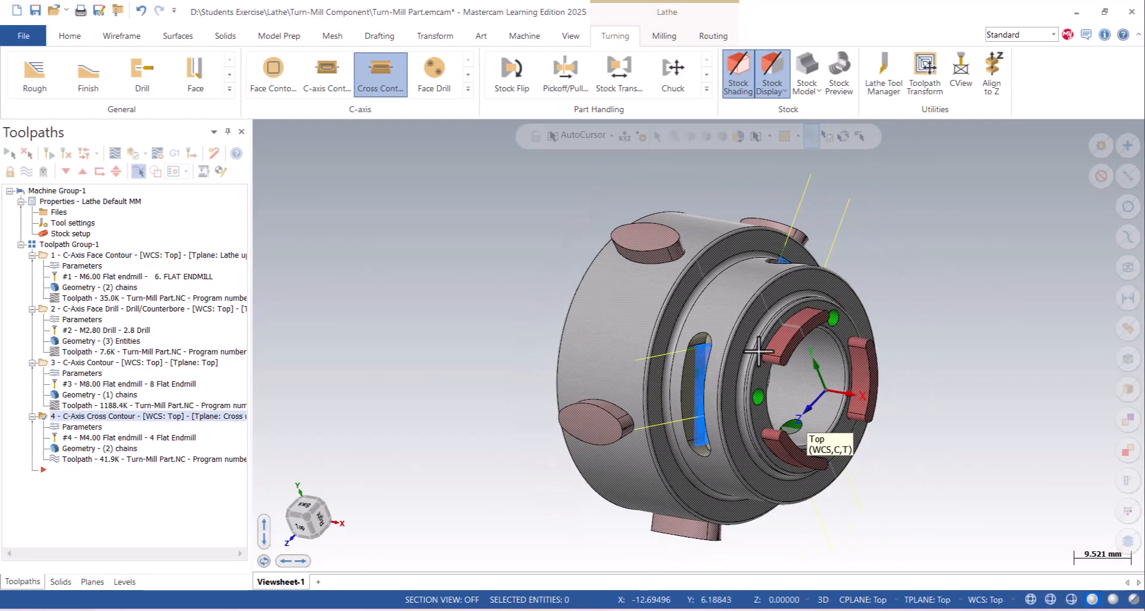
middle_drag(595, 365, 739, 331)
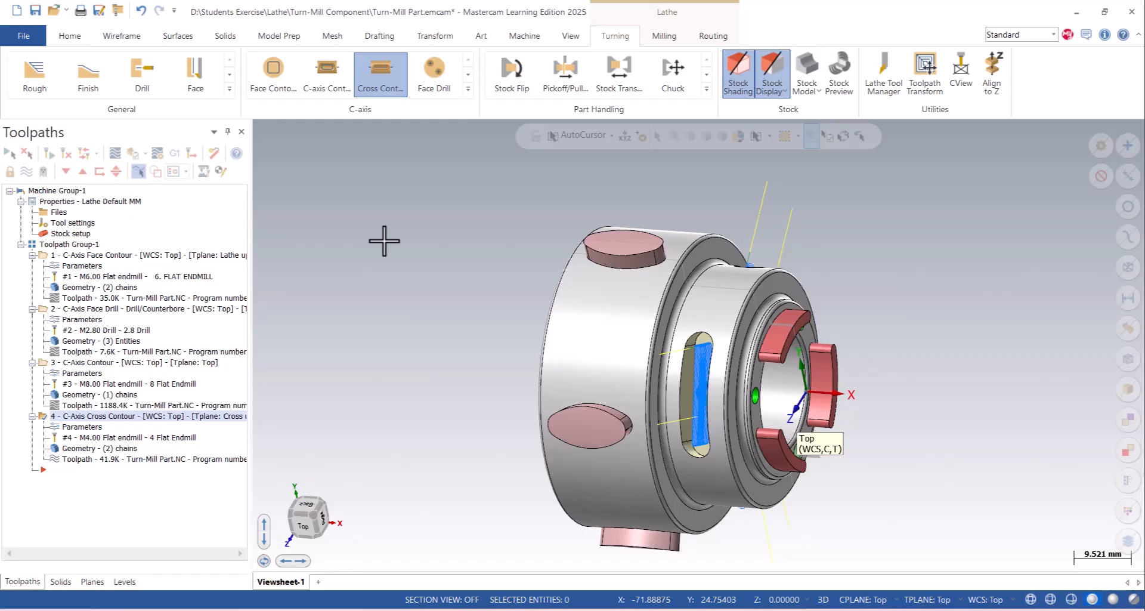
- Reopen the cross contour's parameters, review its rotary axis control and linking settings, and accept them
click(81, 427)
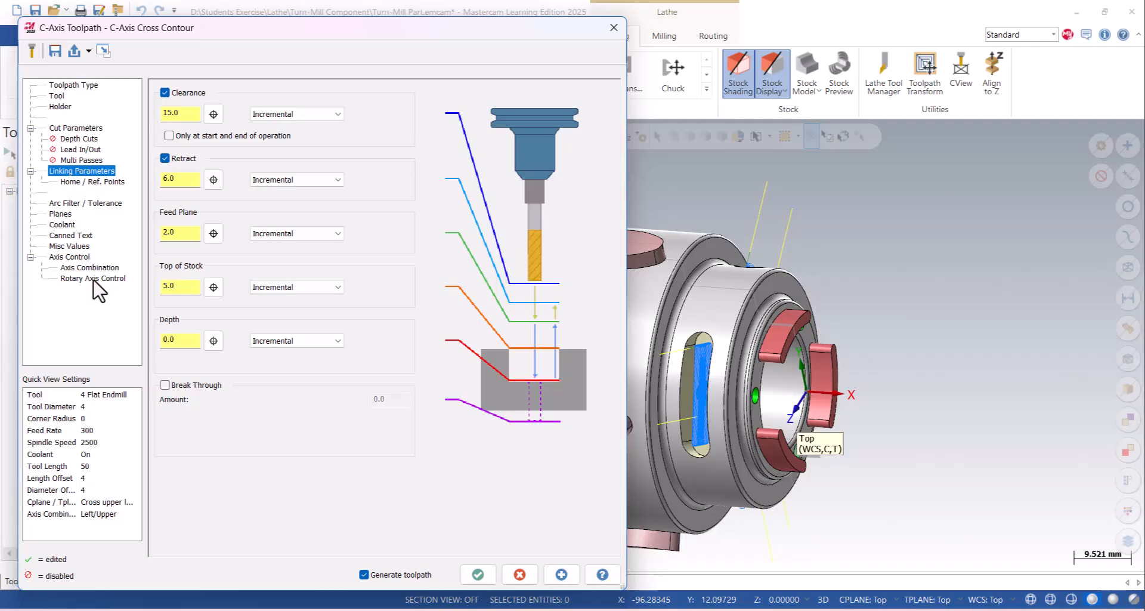
click(95, 278)
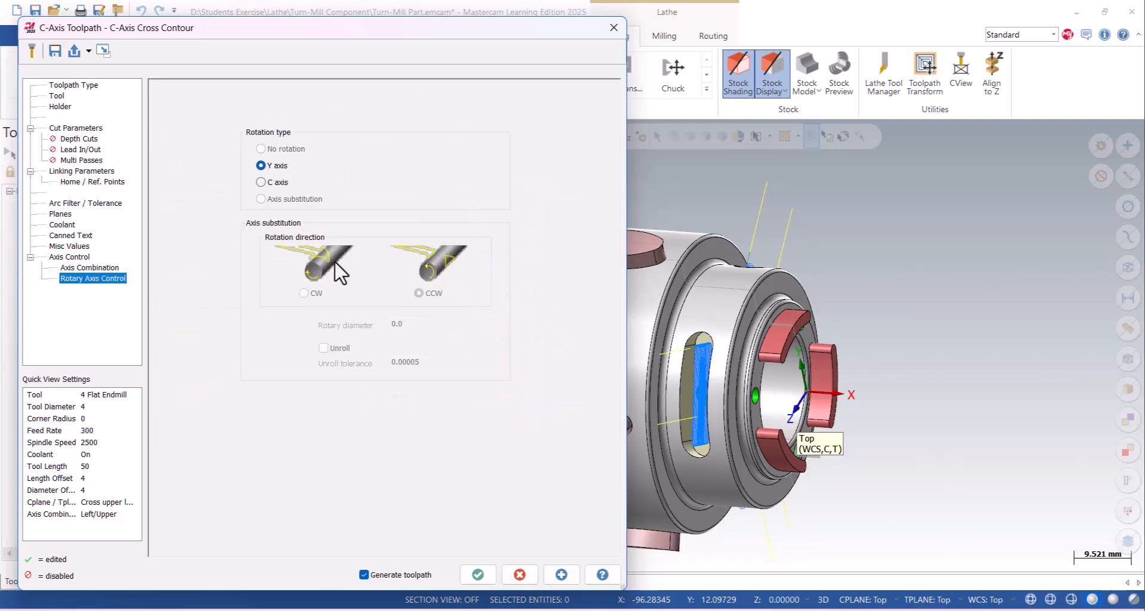
click(86, 171)
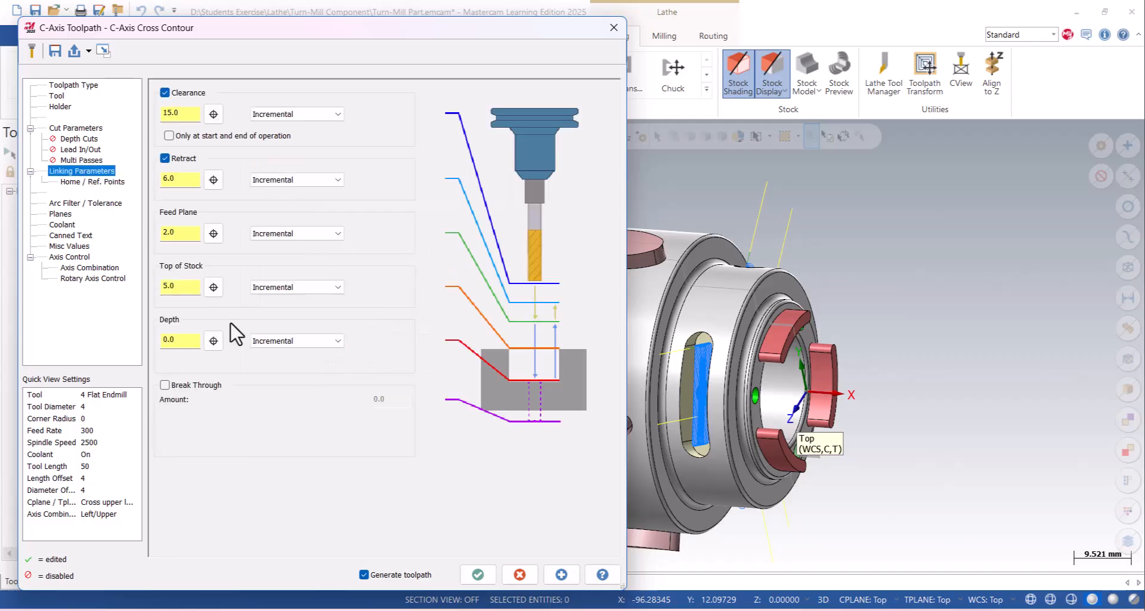
click(478, 573)
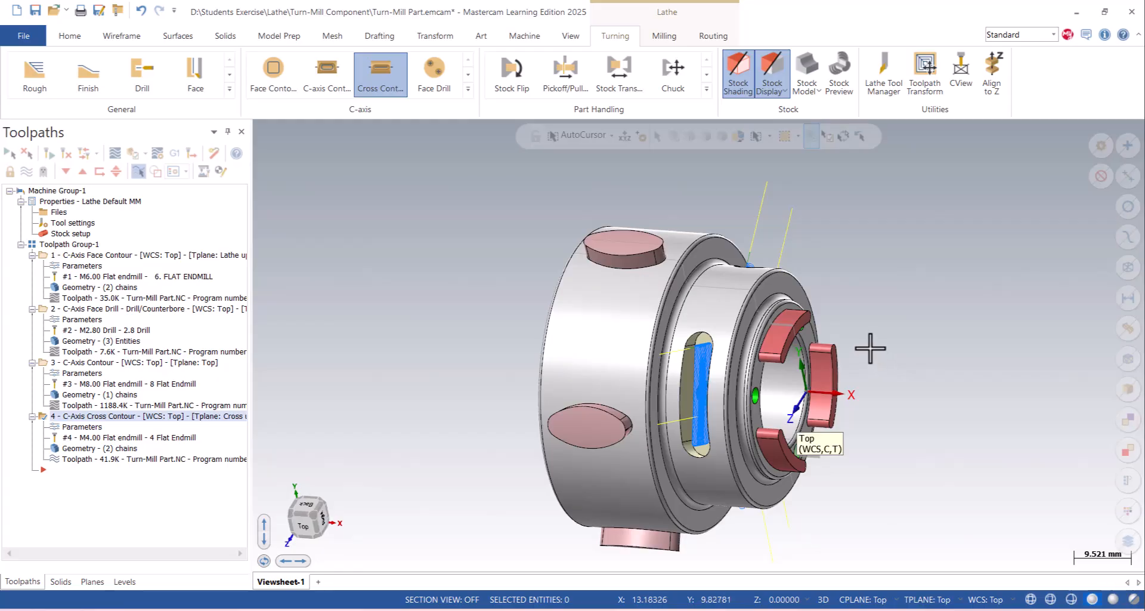
- Inspect the cross contour passes and the hole in the slot floor around the part
scroll(775, 280, up, 3)
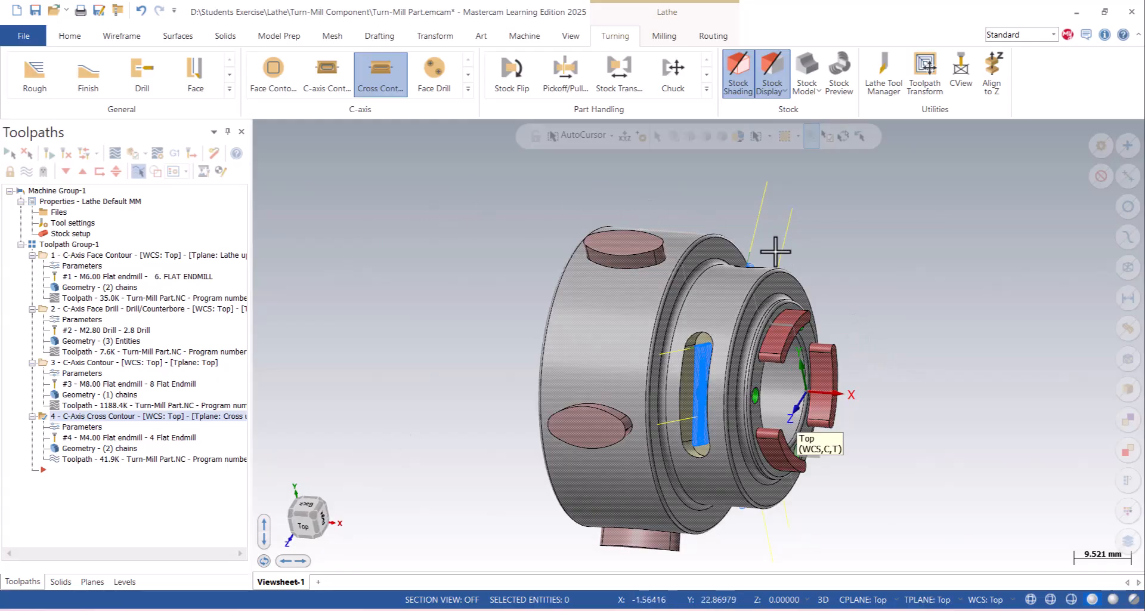
middle_drag(775, 245, 751, 366)
scroll(739, 348, up, 3)
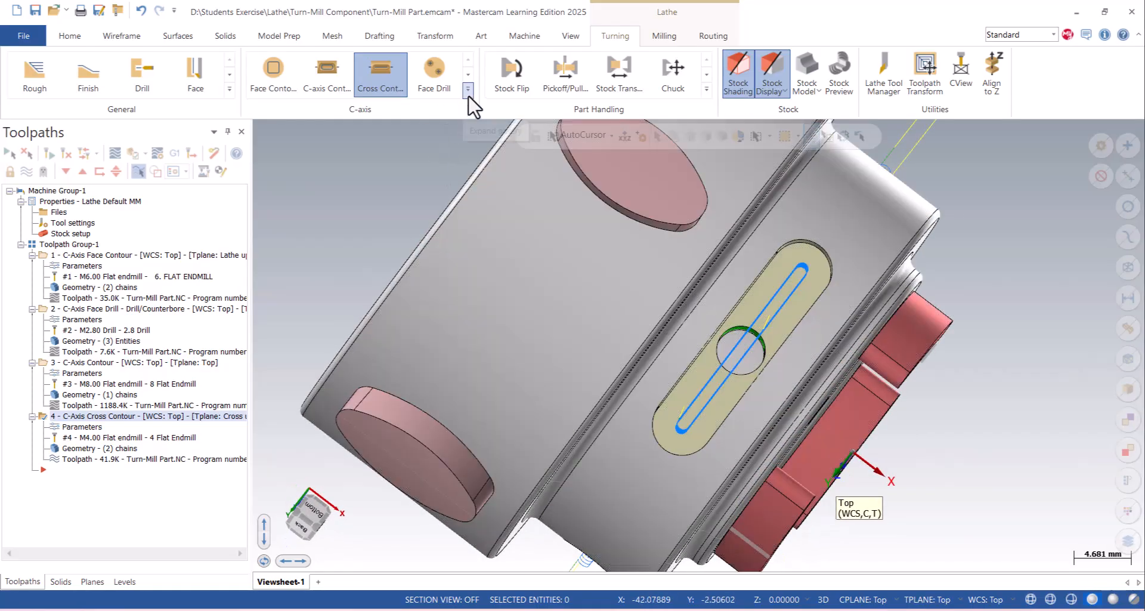
click(468, 89)
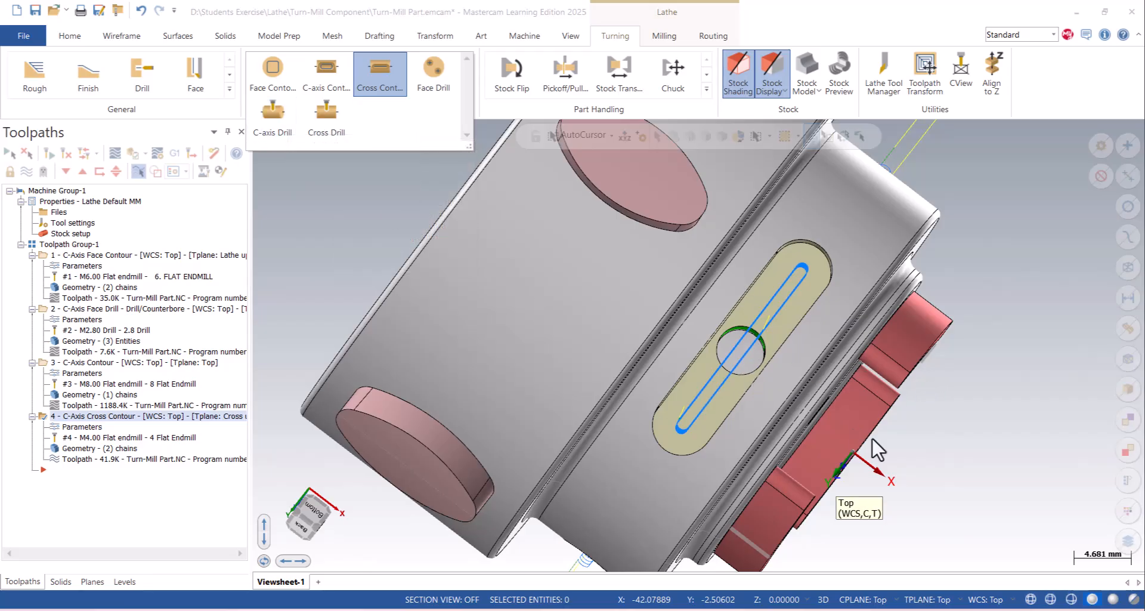
middle_drag(894, 409, 978, 255)
- Check the passes in all three slots from the Right view in wireframe, and restore the shaded display
right_click(979, 256)
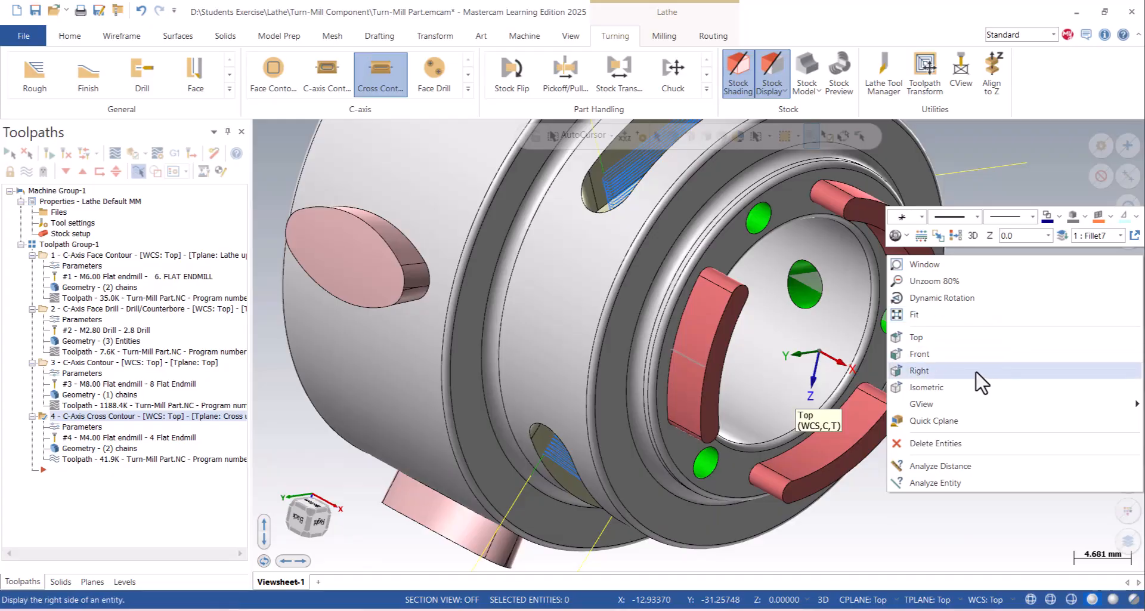
click(919, 370)
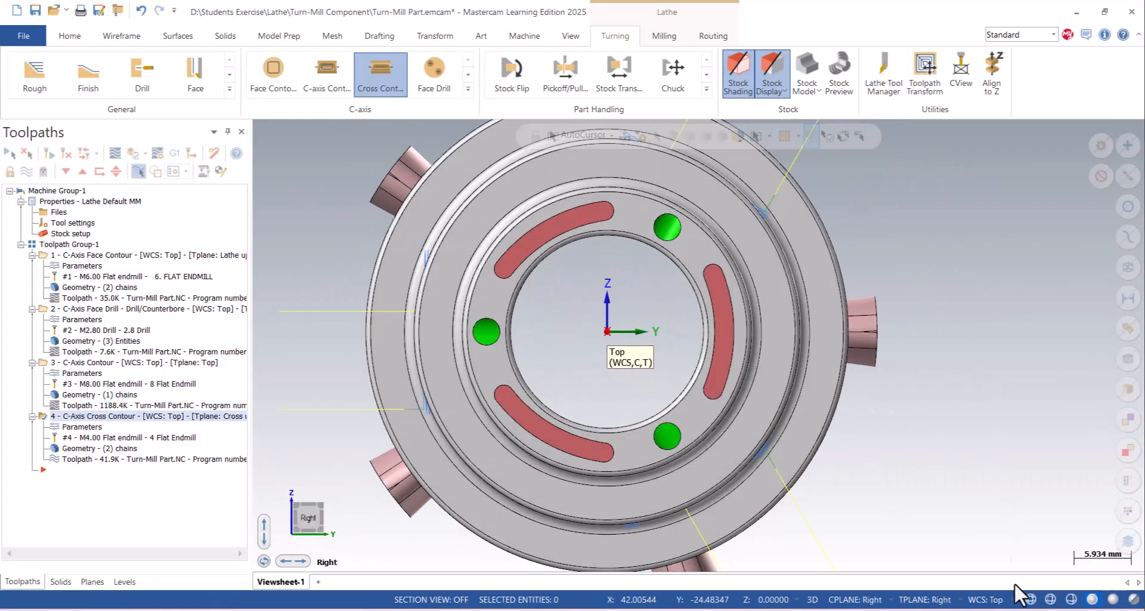
click(1030, 599)
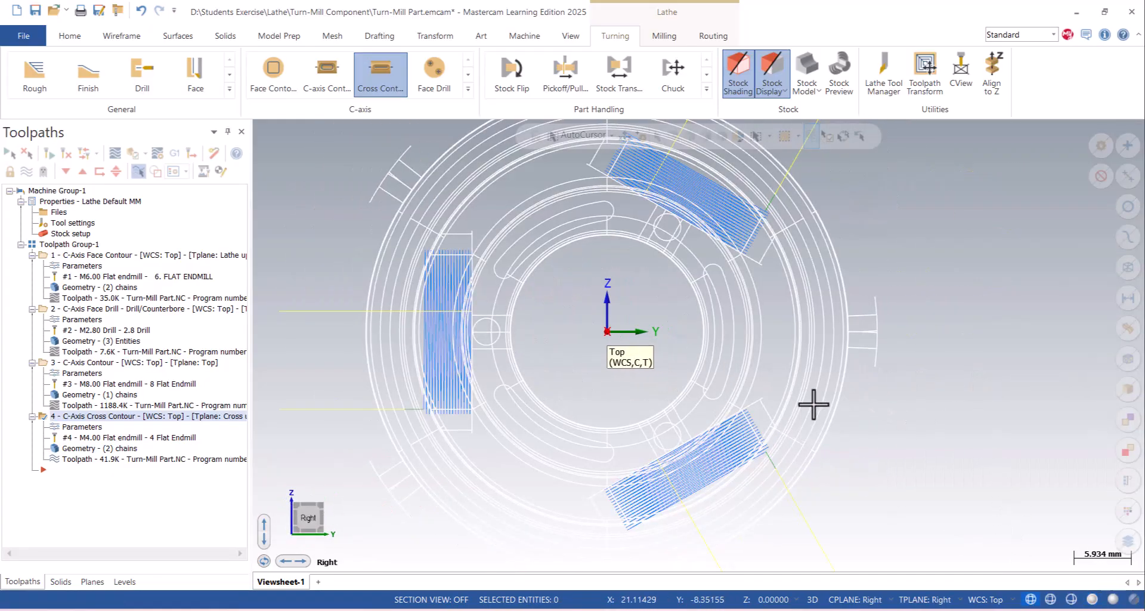
scroll(775, 357, up, 1)
scroll(698, 262, up, 1)
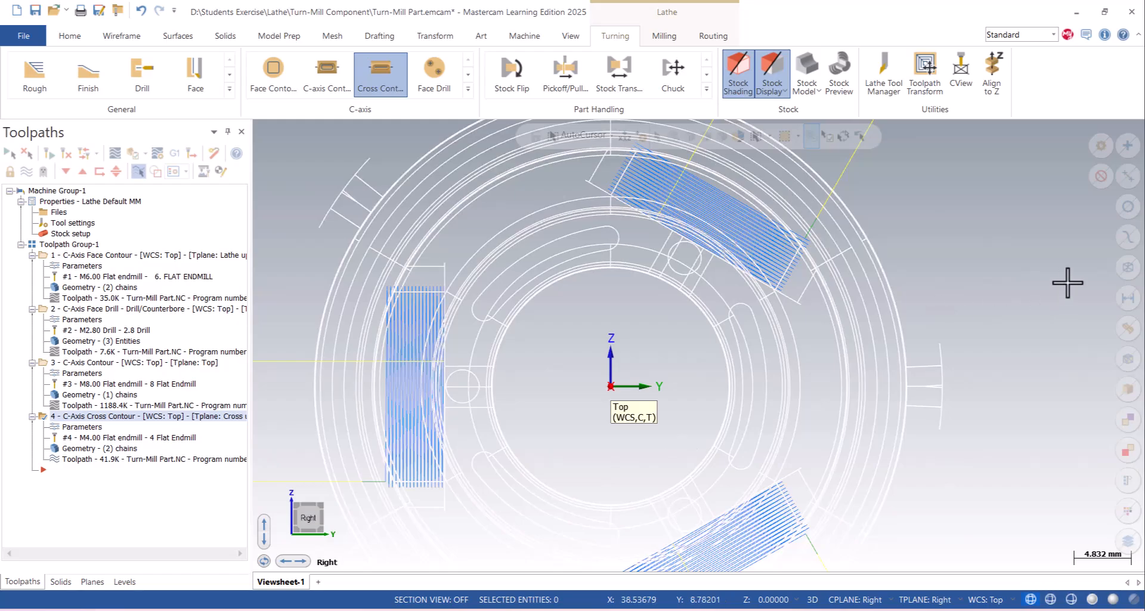
click(1088, 600)
- Begin a C-axis Drill toolpath and pick the hole in the floor of the first slot
right_click(907, 246)
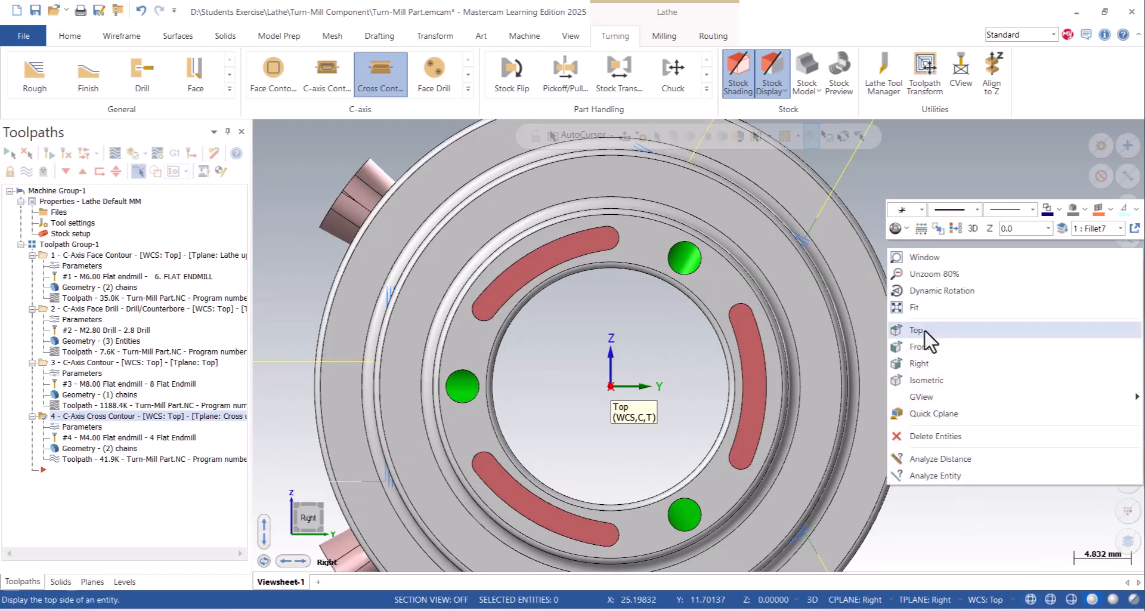
click(924, 329)
middle_drag(709, 333, 639, 329)
scroll(590, 323, up, 3)
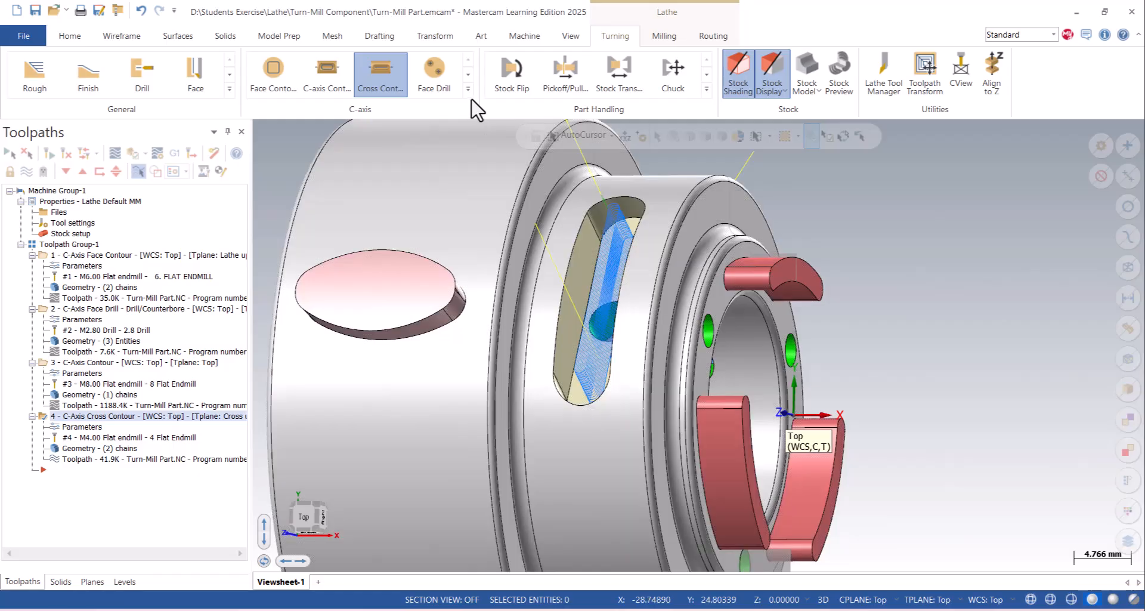
click(468, 88)
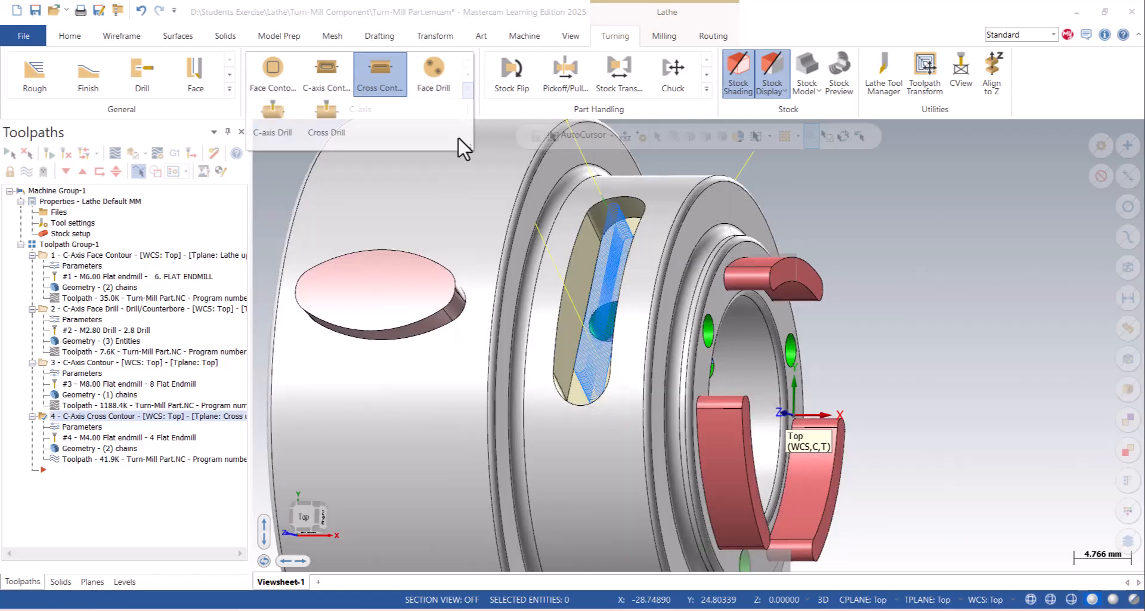
click(282, 132)
scroll(603, 317, up, 1)
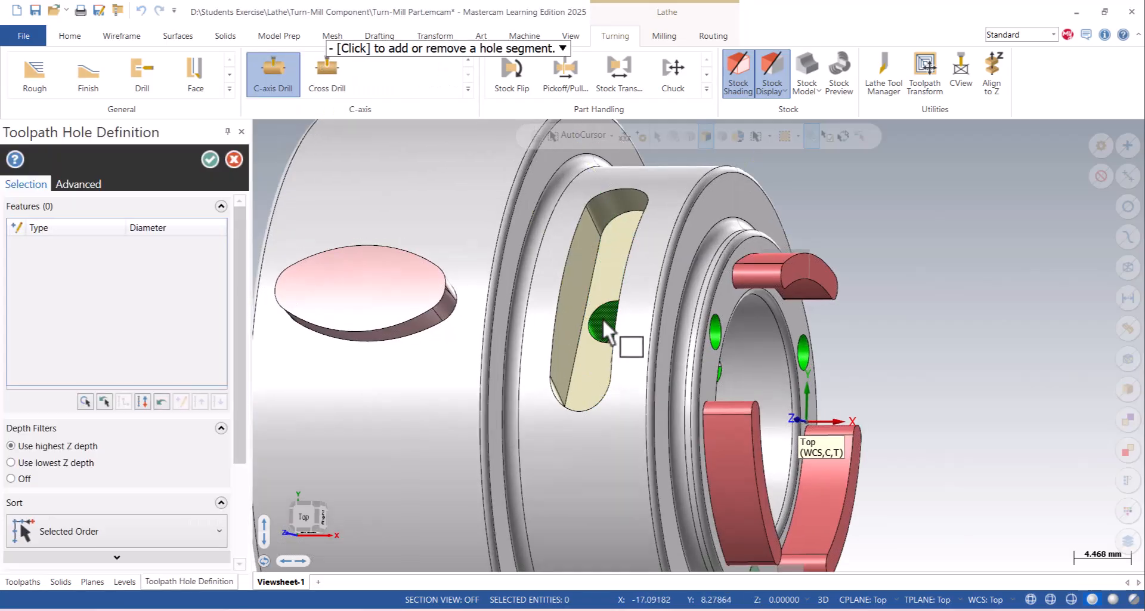
click(603, 318)
- Add the holes in the other two slot floors to the drill geometry and accept the three-hole selection
middle_drag(540, 338, 859, 406)
click(715, 224)
click(859, 405)
middle_drag(736, 356, 999, 391)
scroll(888, 390, down, 4)
middle_drag(824, 355, 826, 334)
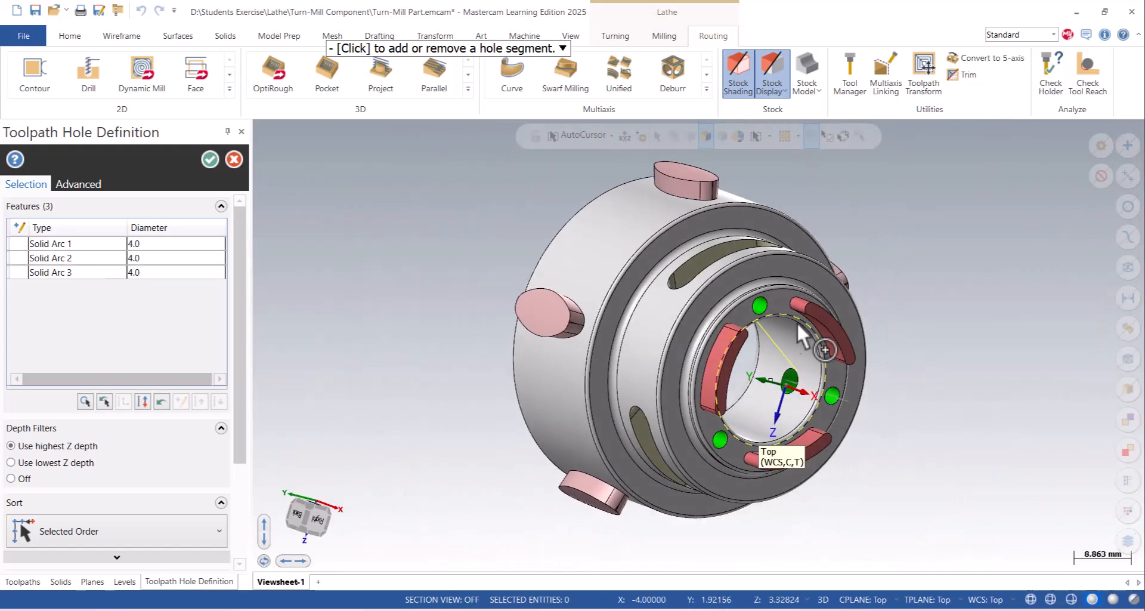
scroll(781, 325, up, 1)
click(210, 159)
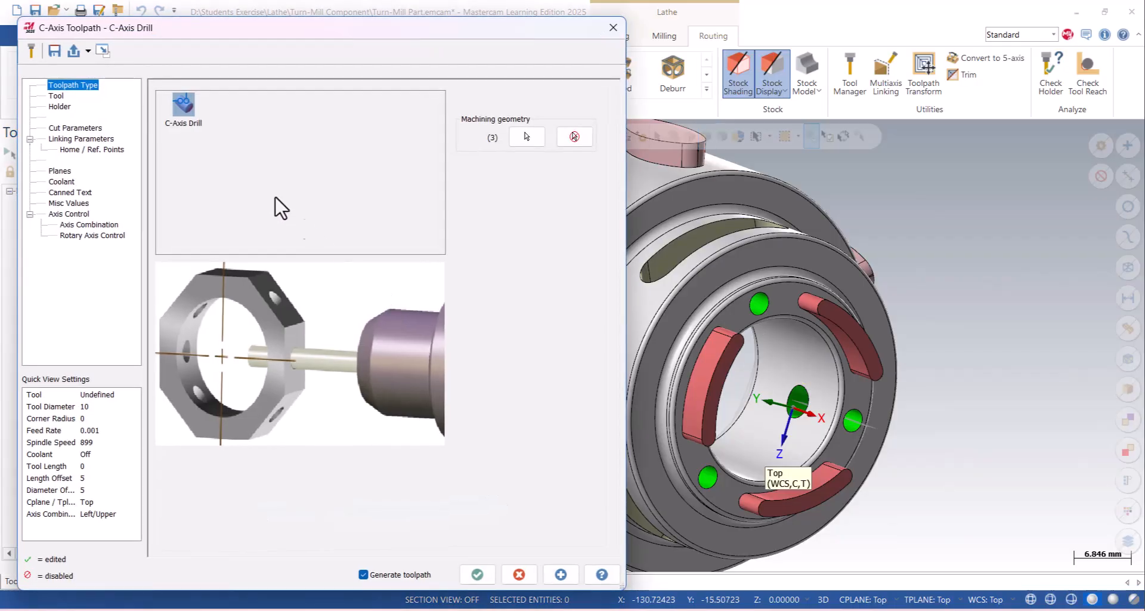
- Create a drill of 4 mm diameter for the operation, with feed rate 40 and spindle speed 1200
click(61, 98)
right_click(316, 189)
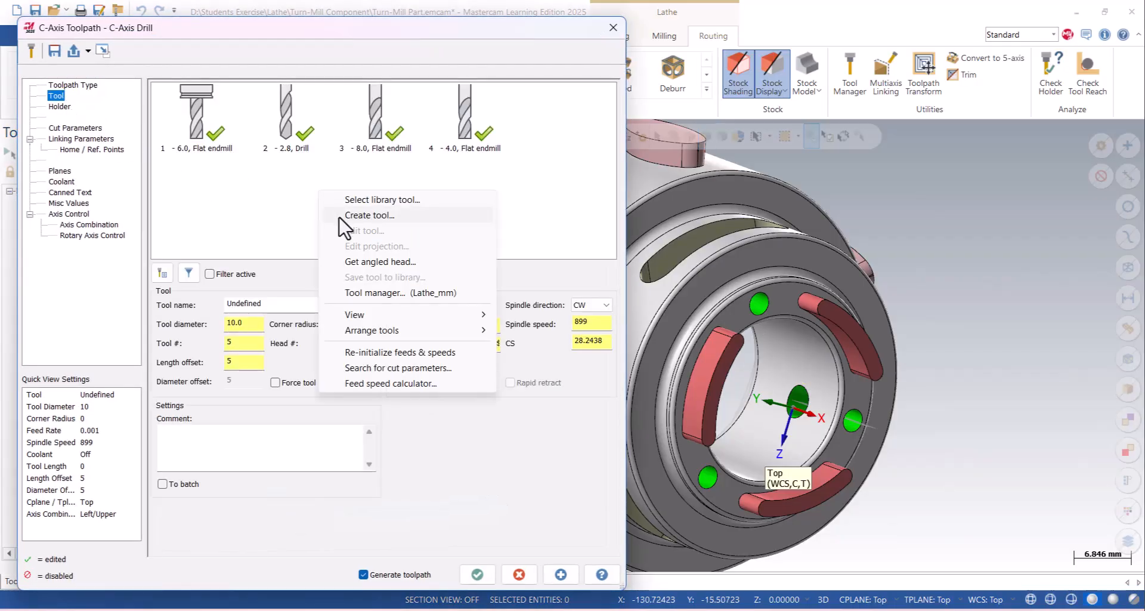
click(341, 217)
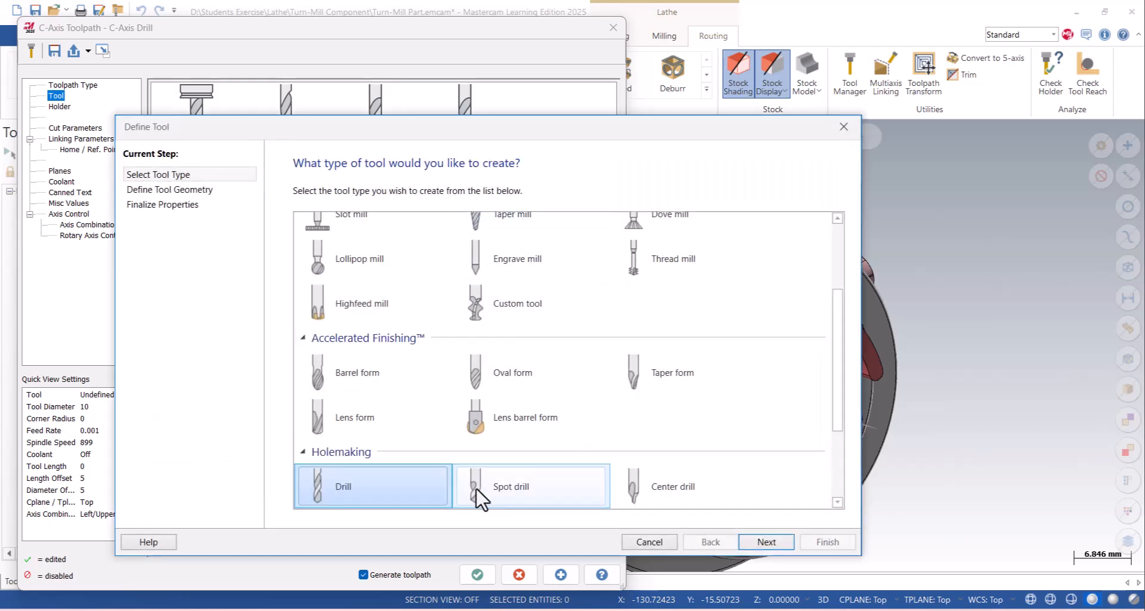
click(753, 545)
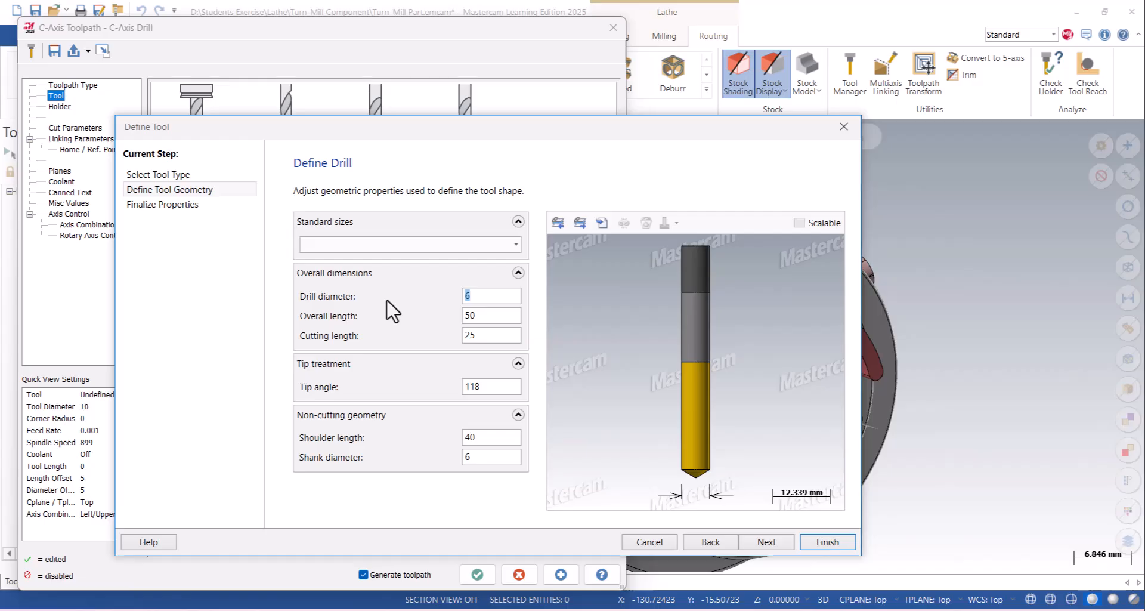
key(Tab)
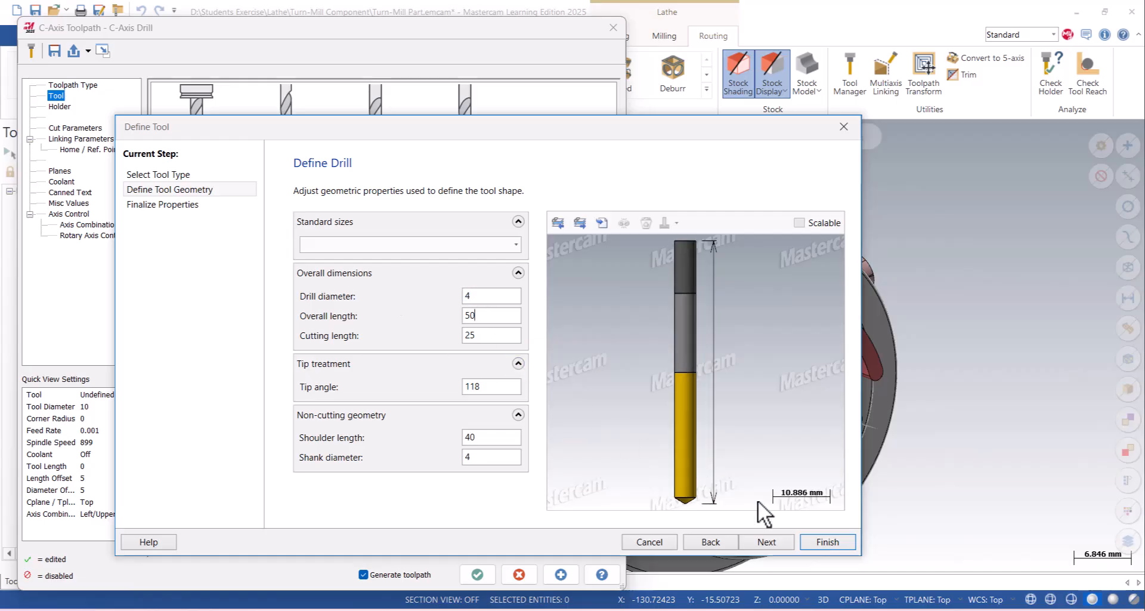
click(817, 541)
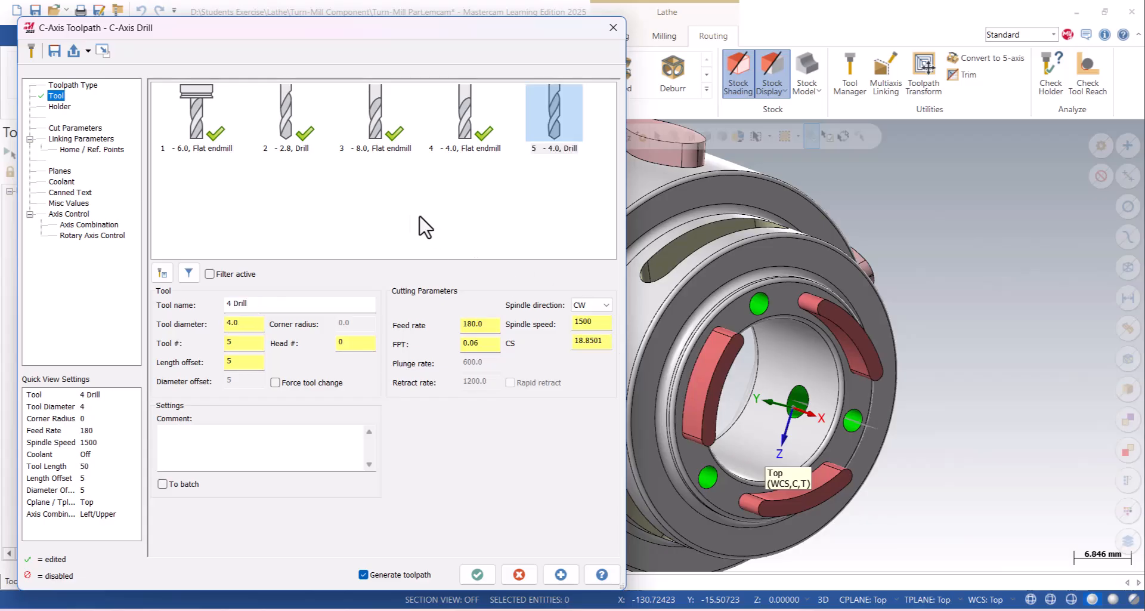
click(495, 326)
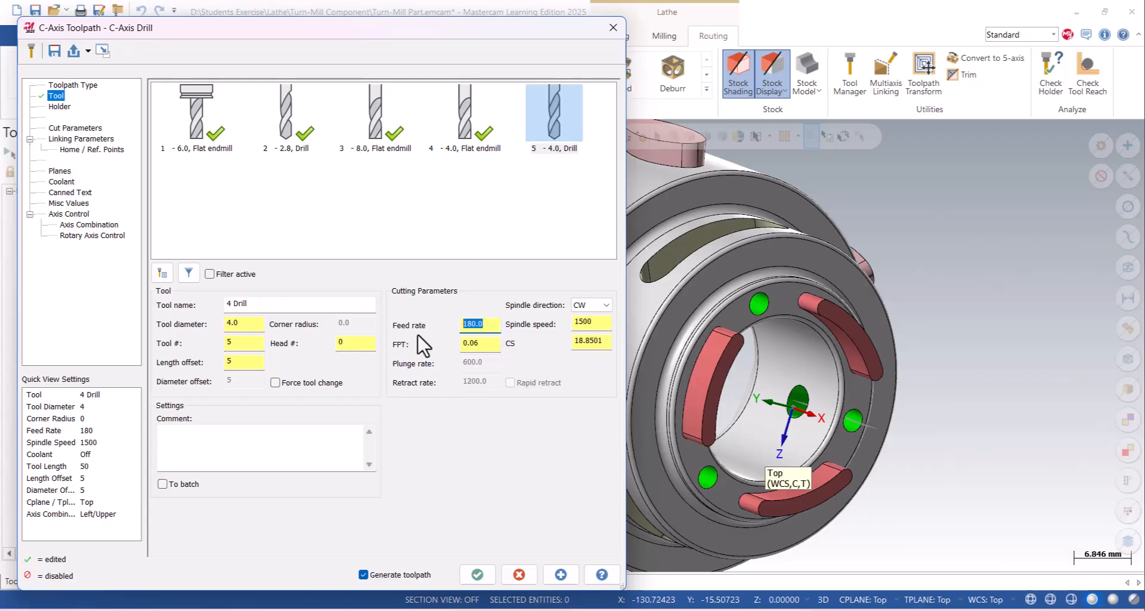
key(Tab)
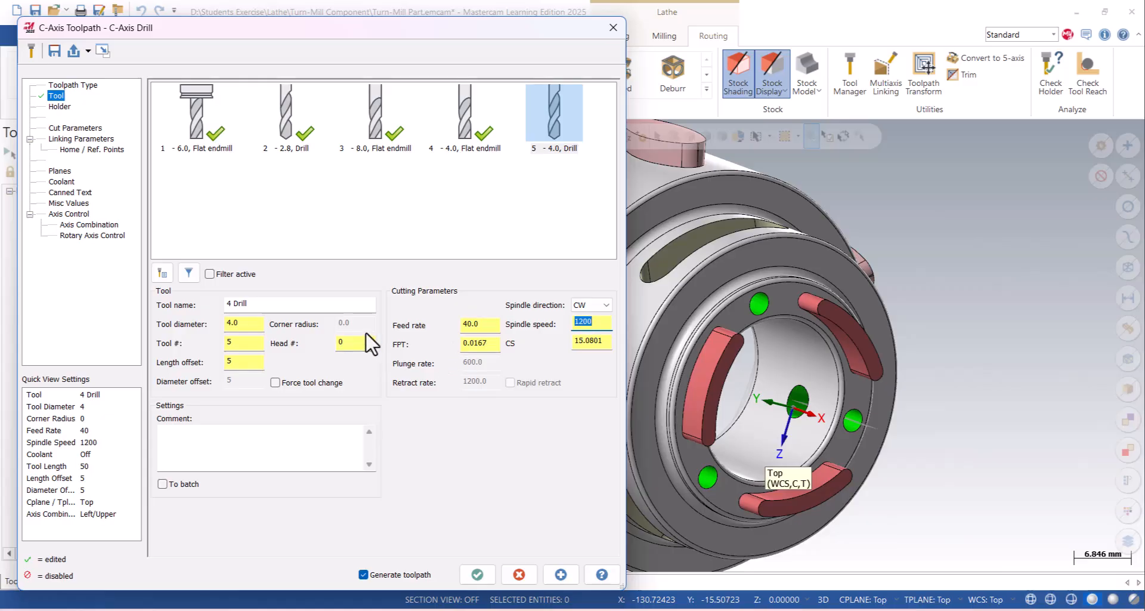
- Use the Peck Drill cycle with first peck 2, subsequent peck 1 and peck clearance 0.5
click(81, 128)
click(357, 110)
click(325, 122)
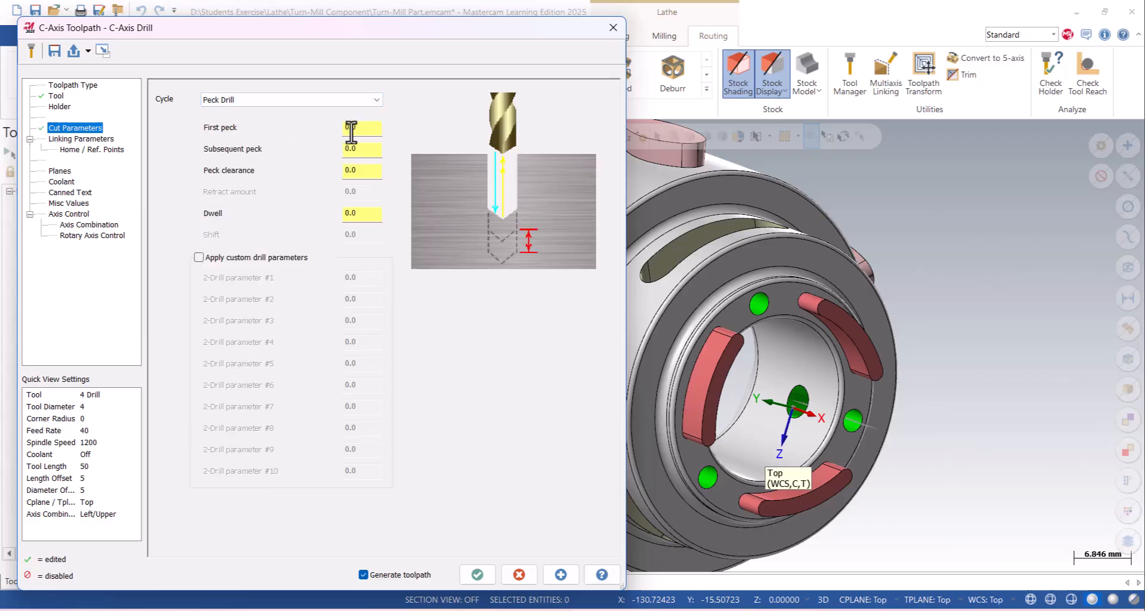
double_click(373, 131)
text(2)
double_click(360, 148)
text(1)
double_click(374, 173)
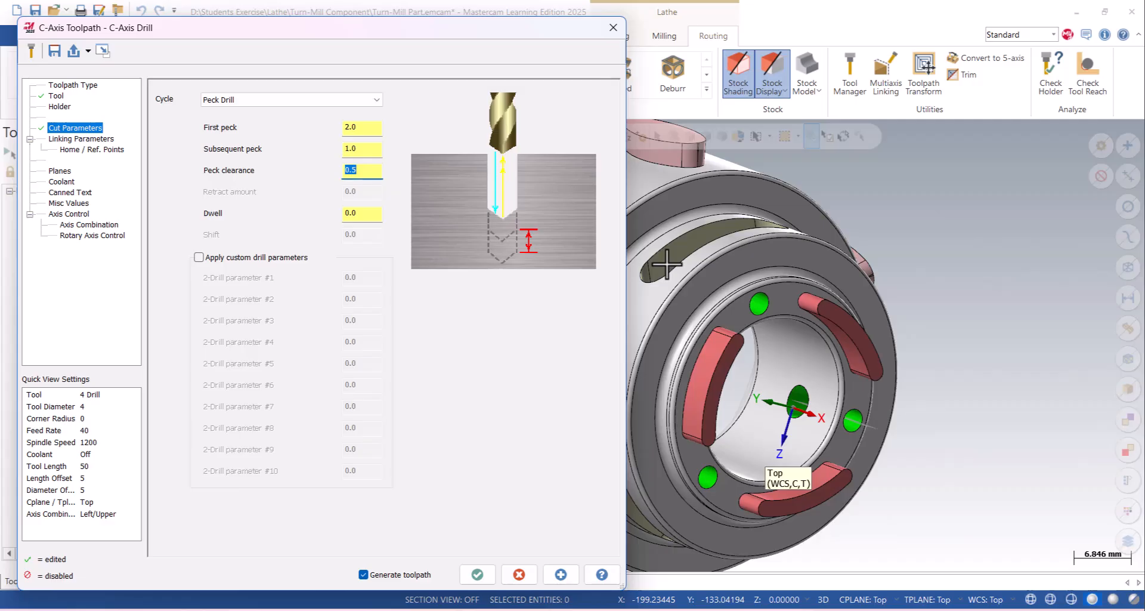
- Set the incremental clearance to 15 and retract to 1, and take the depth from the hole's edge in the central bore
click(99, 141)
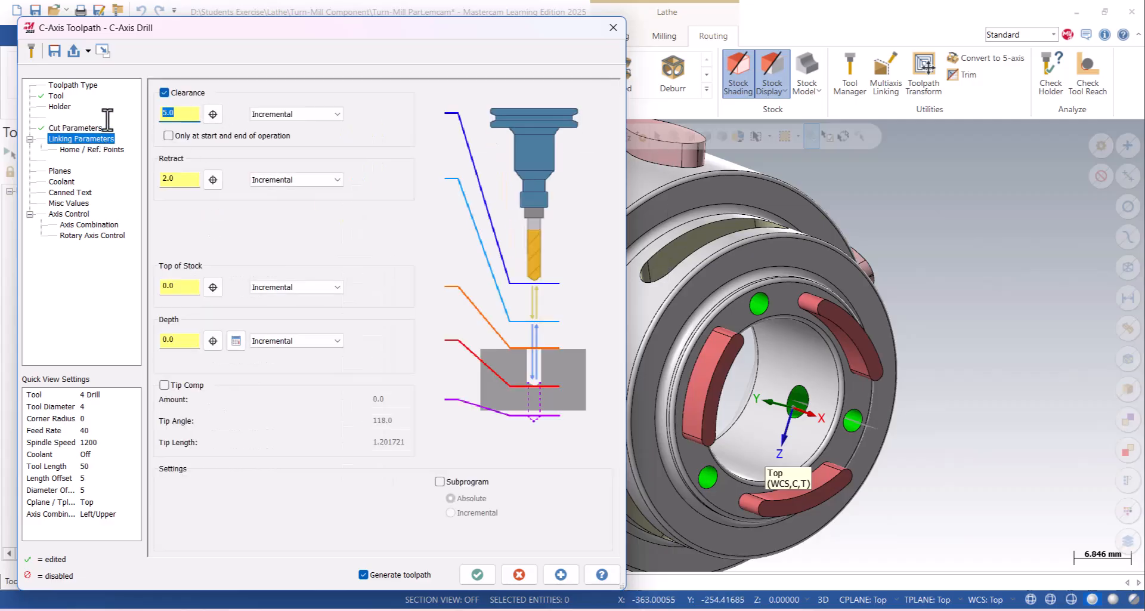
drag(179, 185, 148, 186)
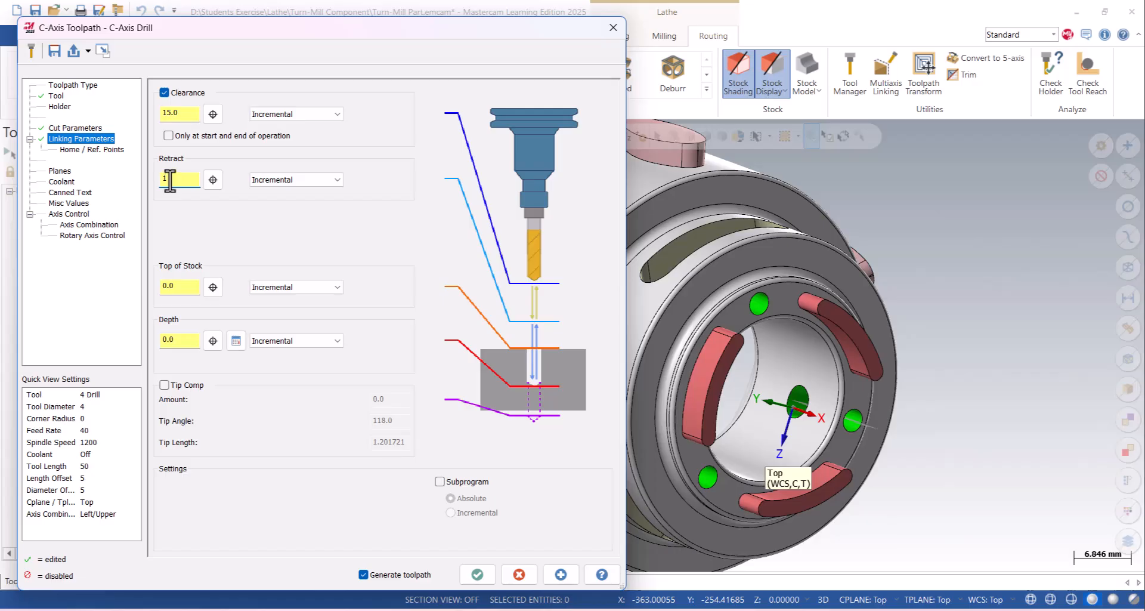
click(213, 340)
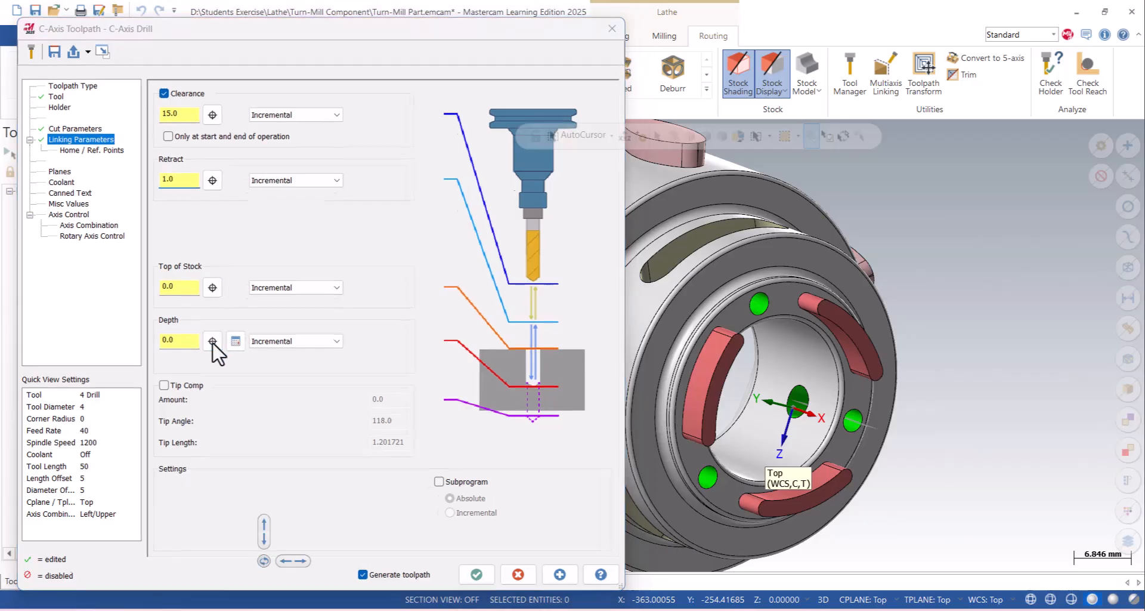
scroll(683, 349, up, 5)
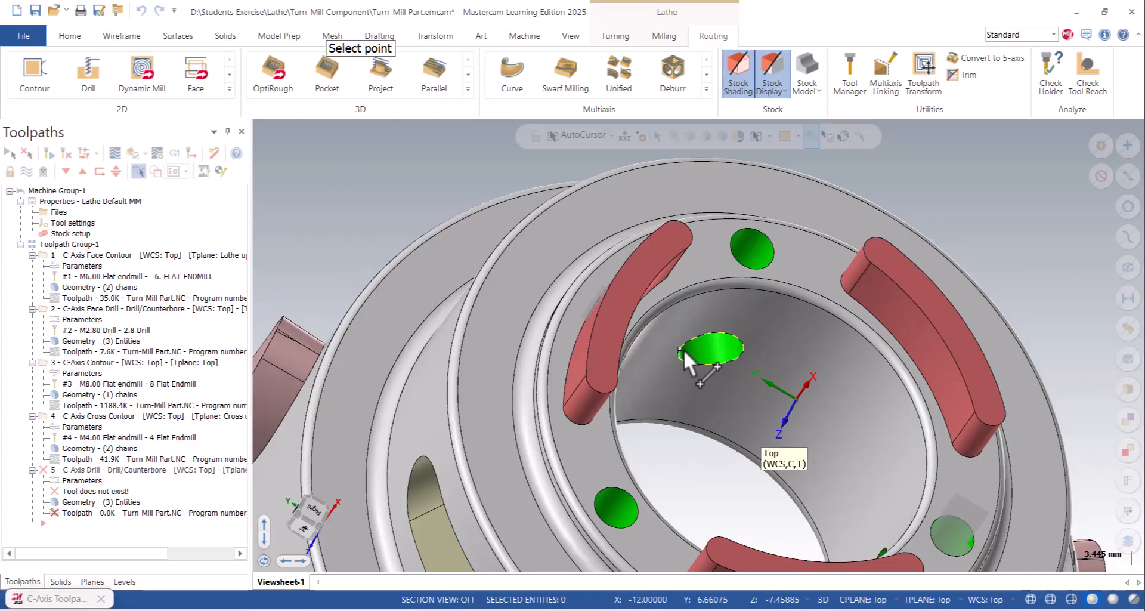
click(682, 348)
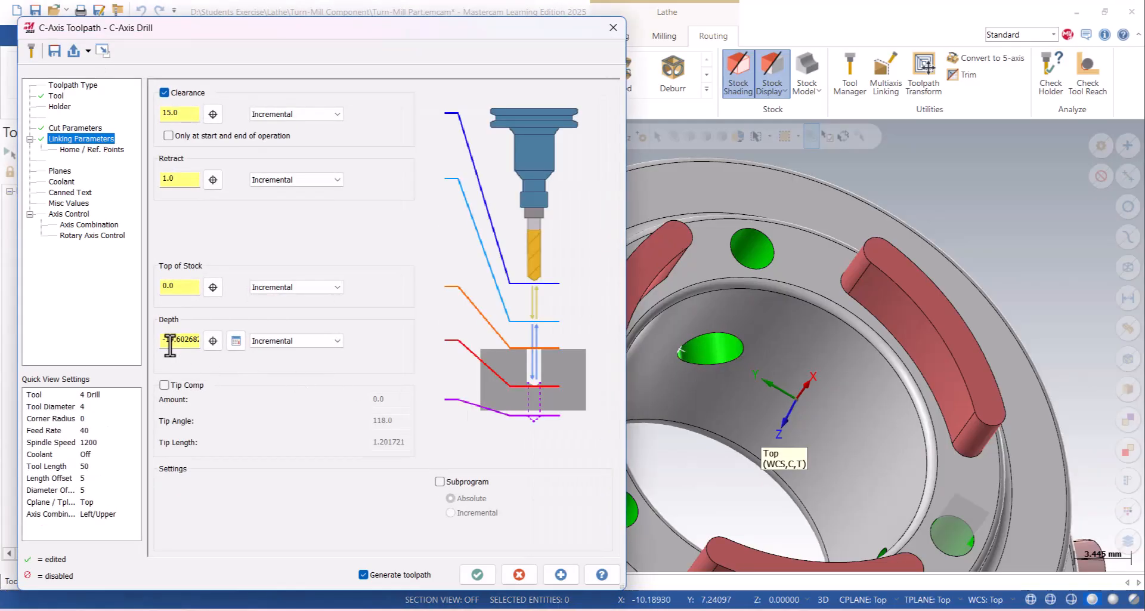
- Set the rotary diameter to 40 by taking the arc diameter from the slot's floor face
click(89, 235)
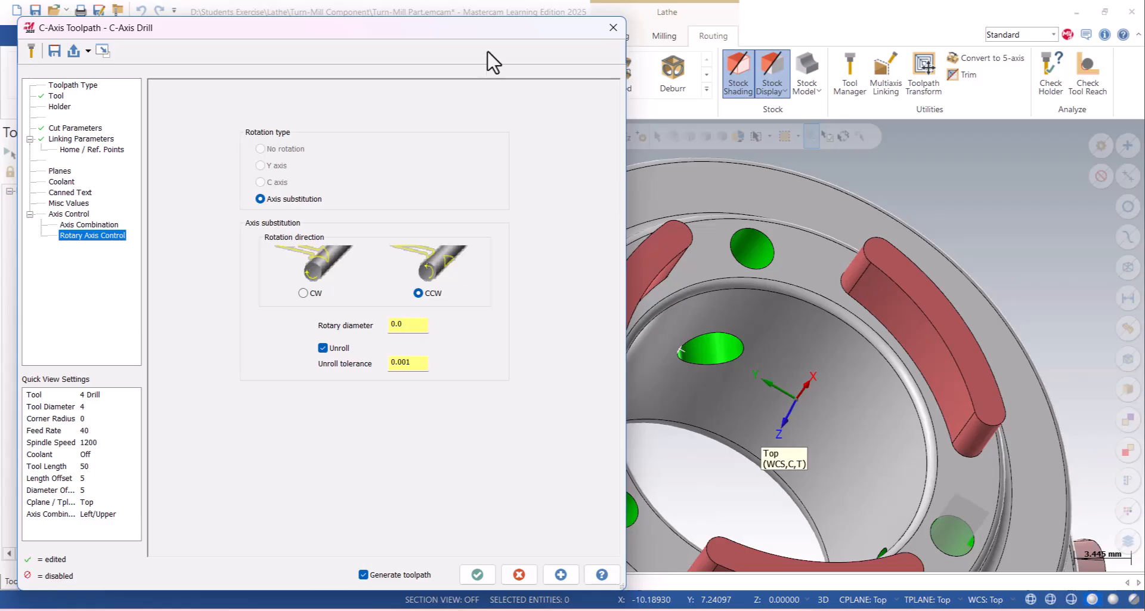
right_click(403, 326)
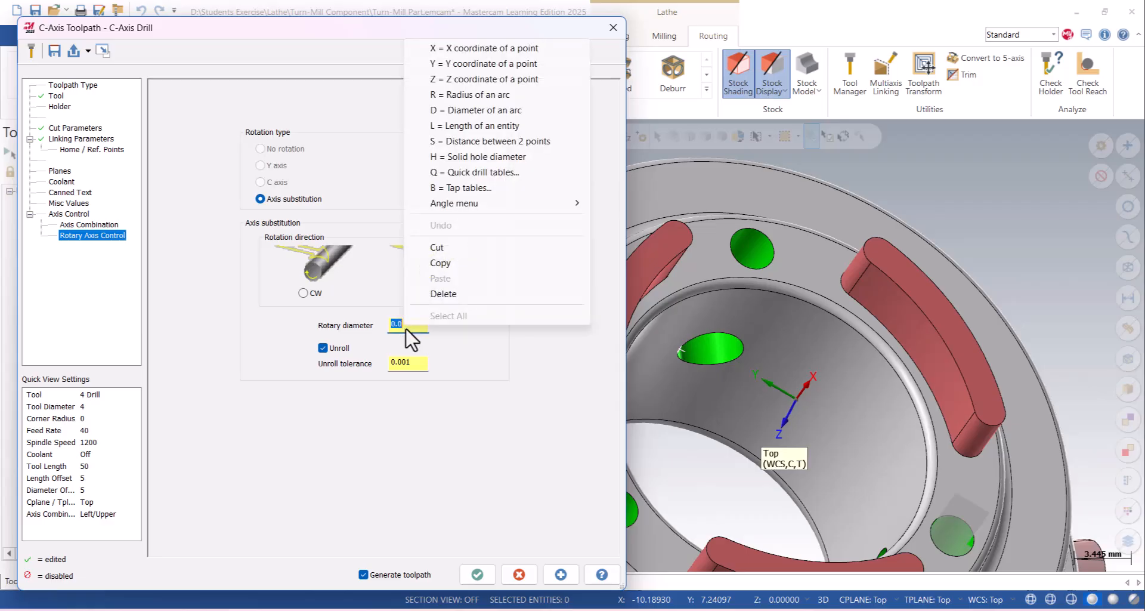
click(469, 111)
middle_drag(631, 364, 662, 214)
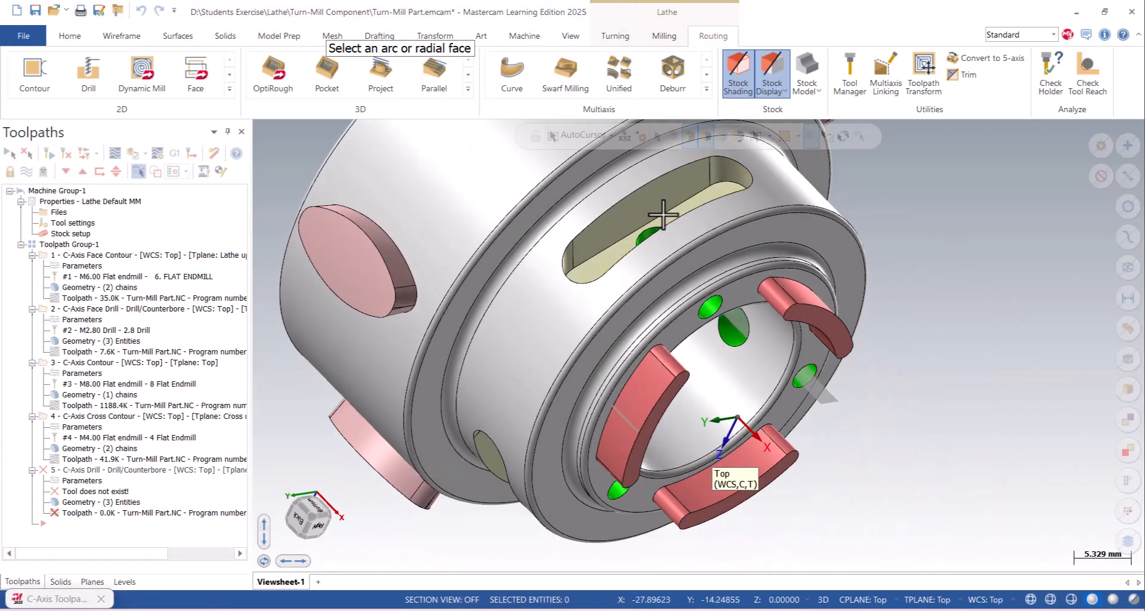
click(649, 260)
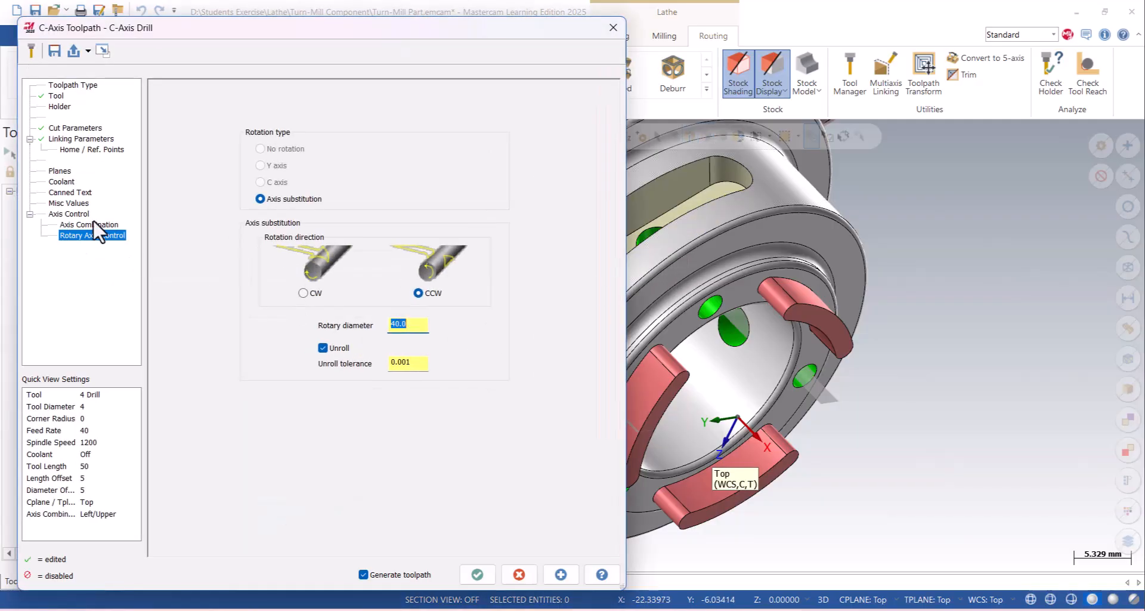
- Try an incremental depth of -10 for the C-axis drilling and apply it to preview the toolpath
click(76, 139)
click(676, 342)
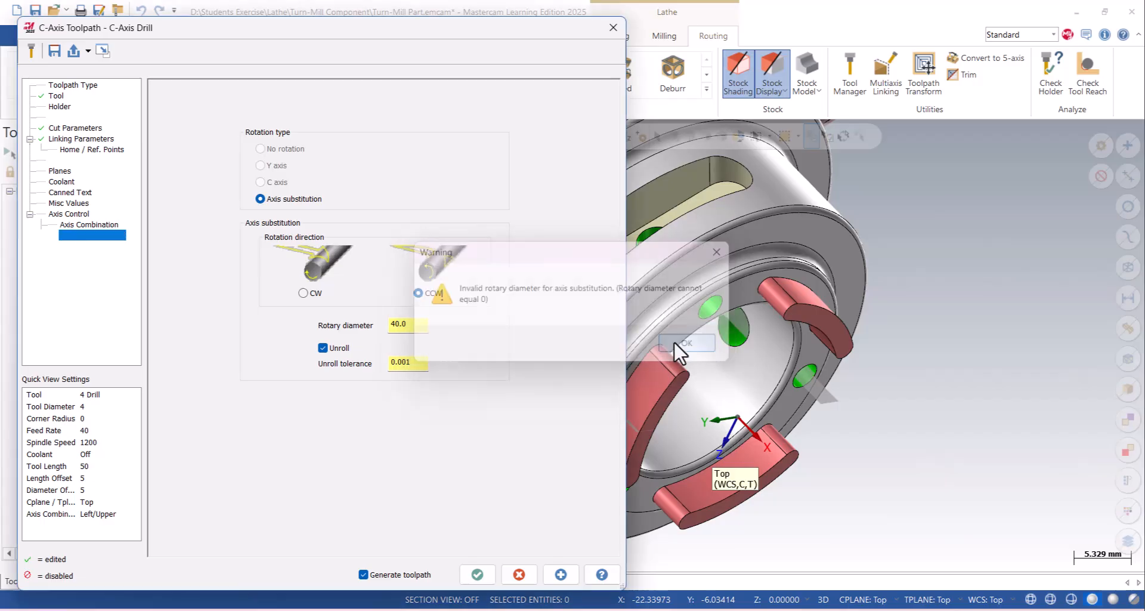
click(78, 139)
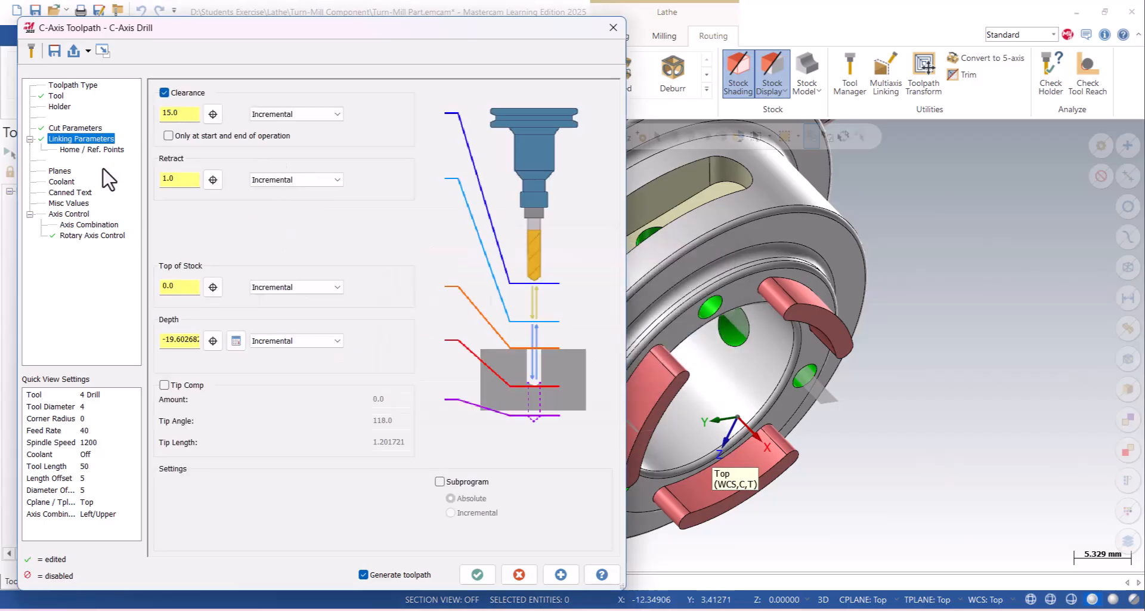
double_click(172, 339)
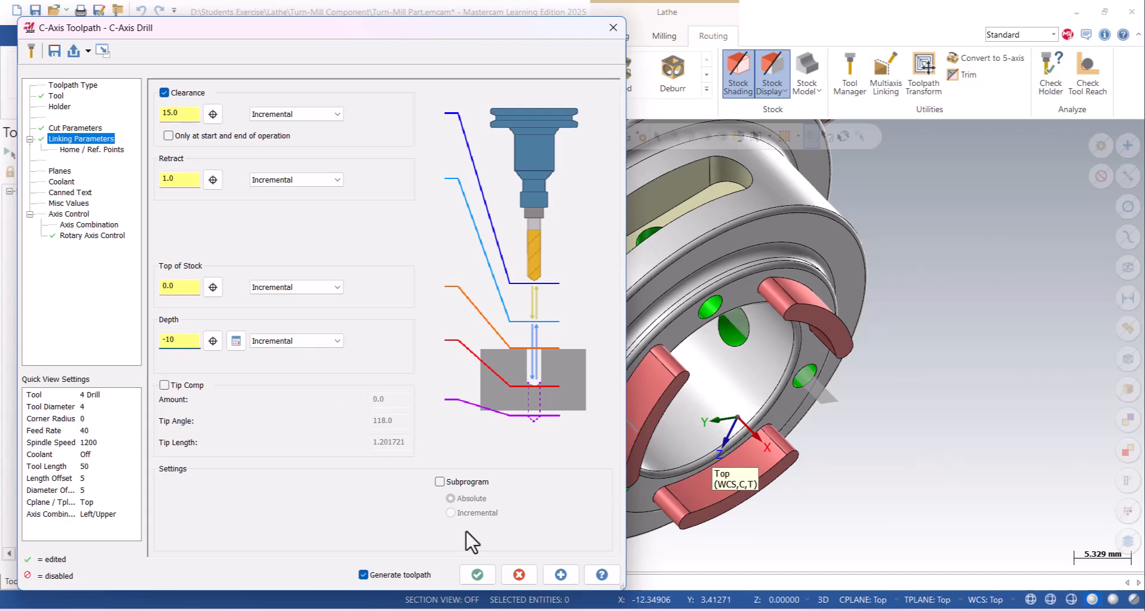
click(557, 574)
middle_drag(951, 421, 761, 301)
- Set the incremental drilling depth to -6 and generate the C-axis peck drill toolpath for the slot holes
click(175, 340)
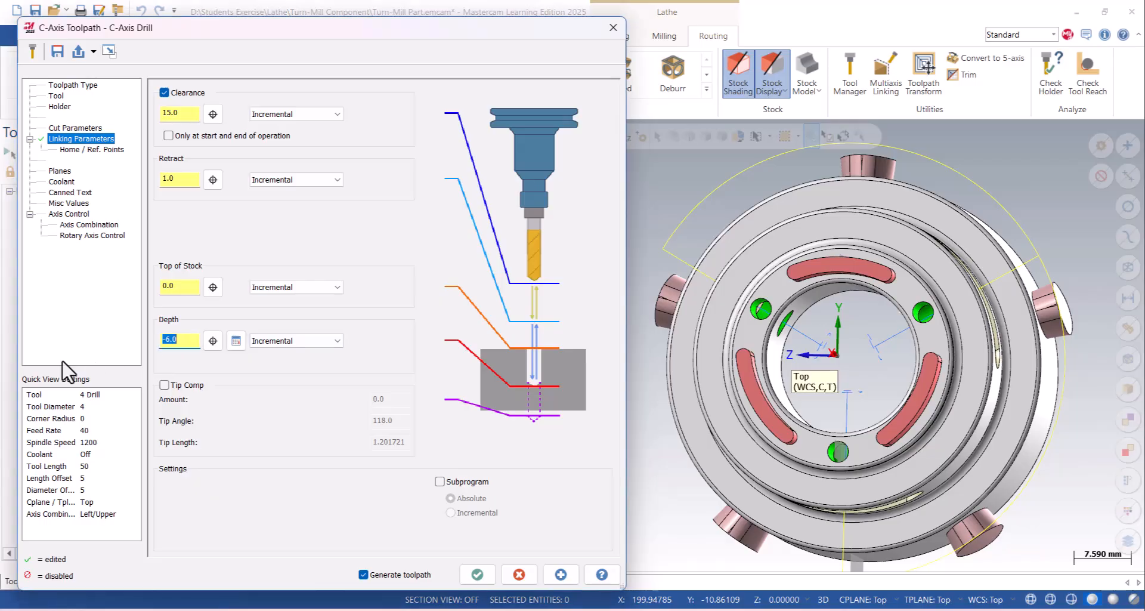
click(561, 575)
middle_drag(806, 394, 918, 364)
click(480, 574)
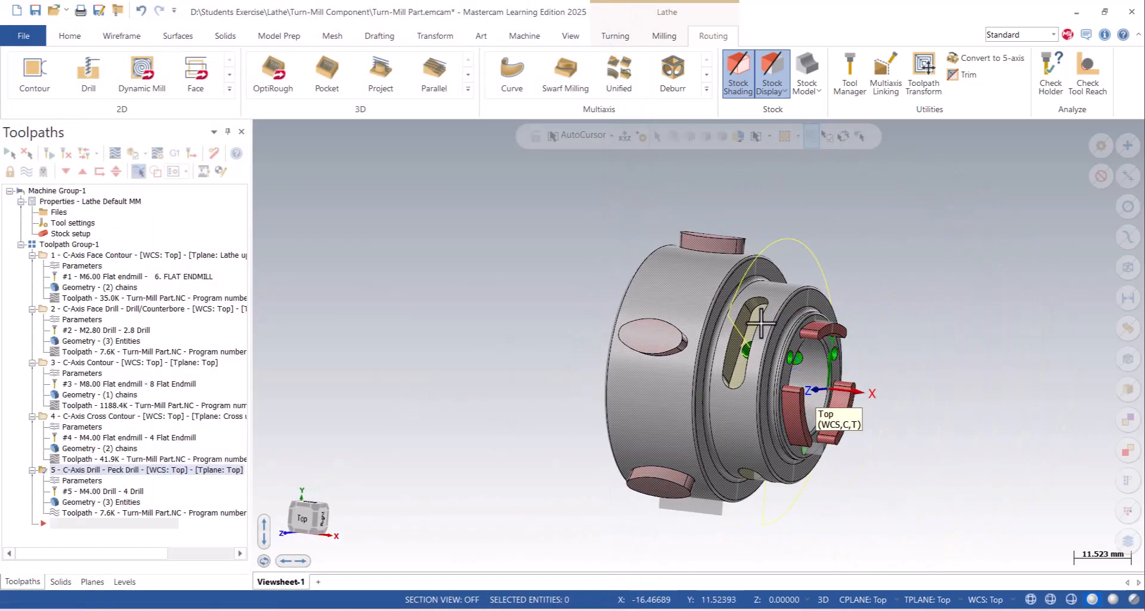
scroll(761, 325, up, 2)
scroll(419, 293, down, 3)
scroll(717, 360, up, 4)
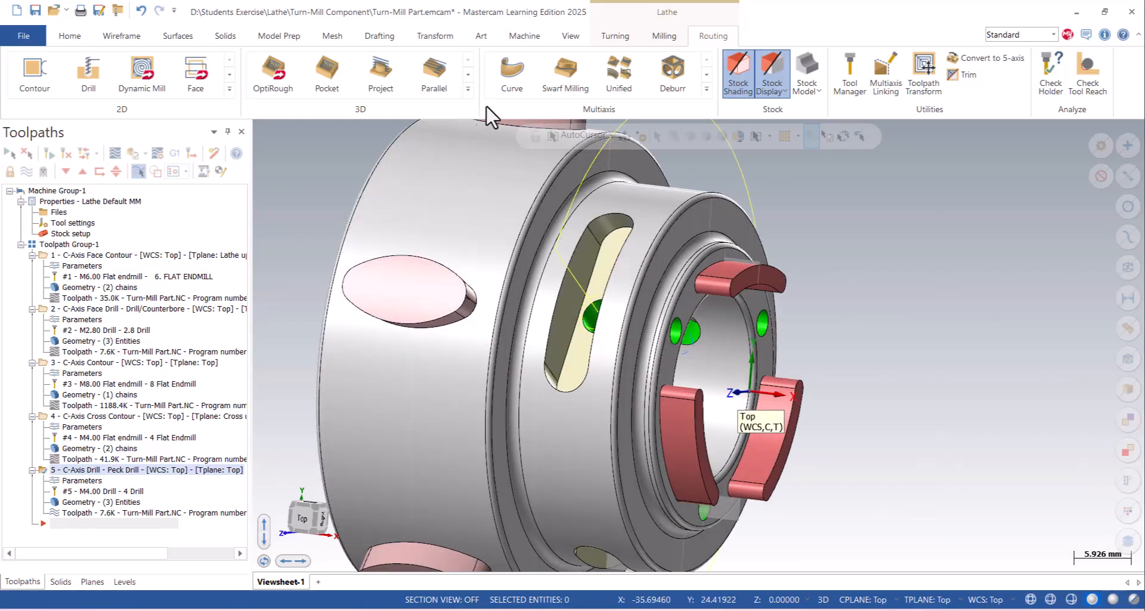
click(621, 36)
click(467, 89)
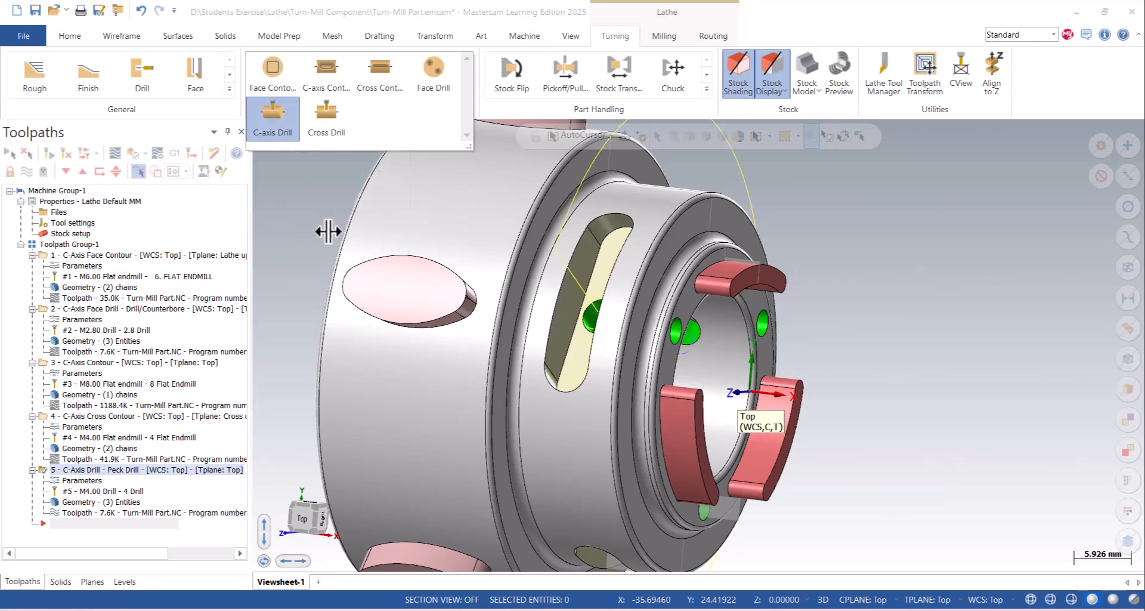
click(299, 216)
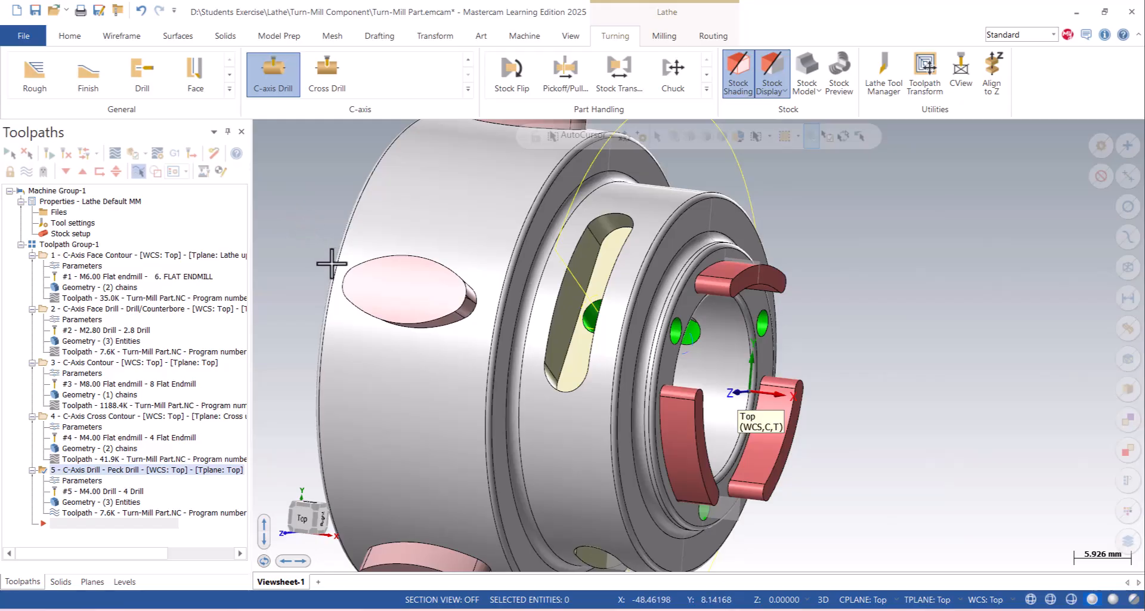
scroll(337, 268, down, 2)
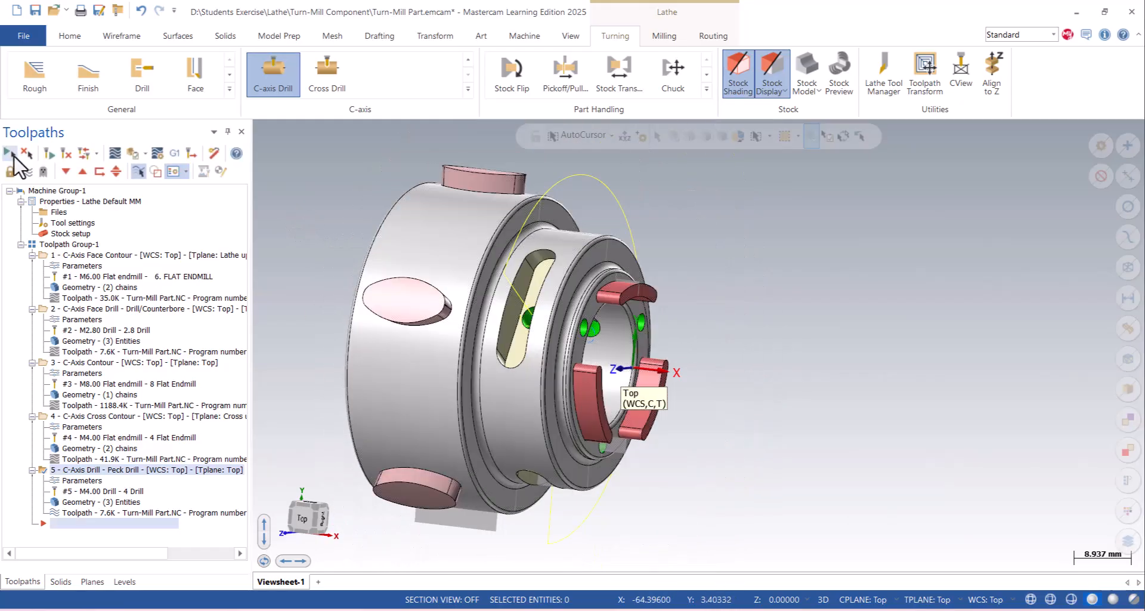
- Backplot all five operations and examine the full cycle time and path length information
click(10, 154)
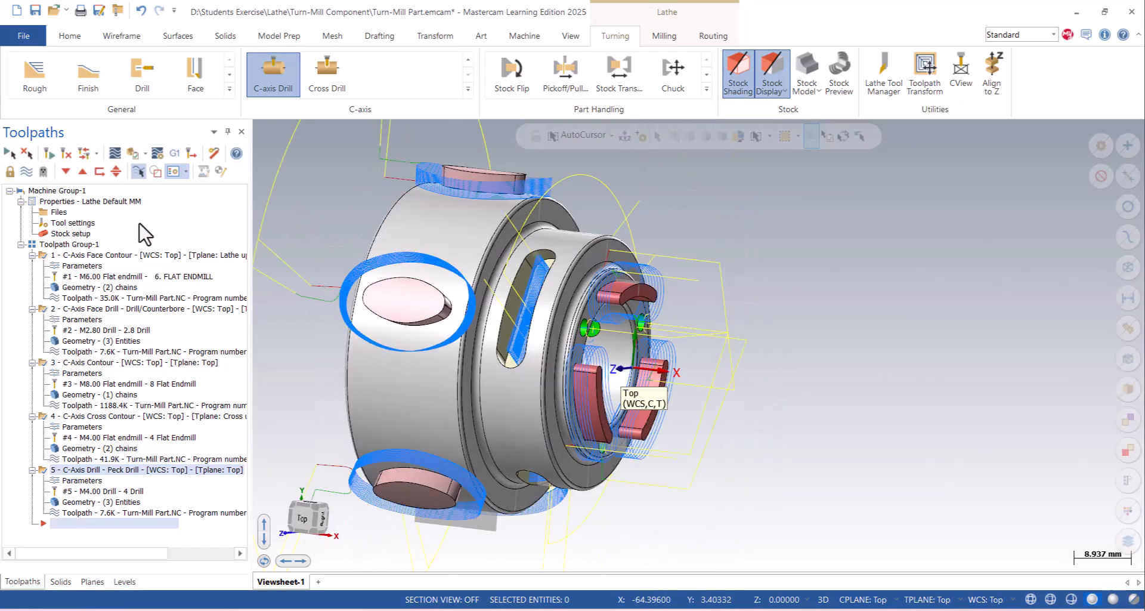
click(113, 153)
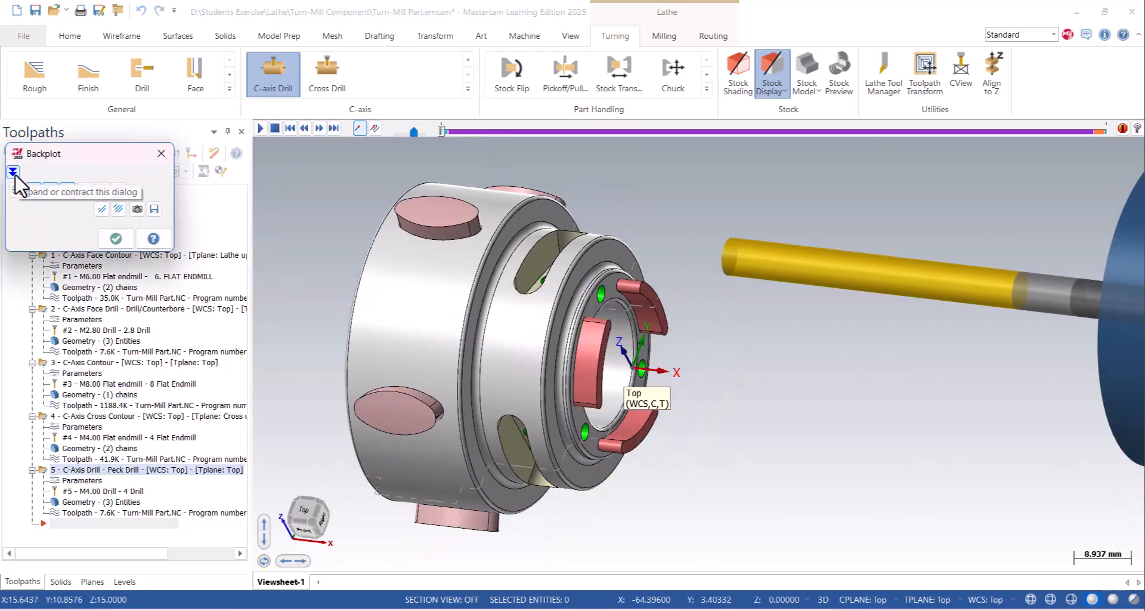
click(14, 172)
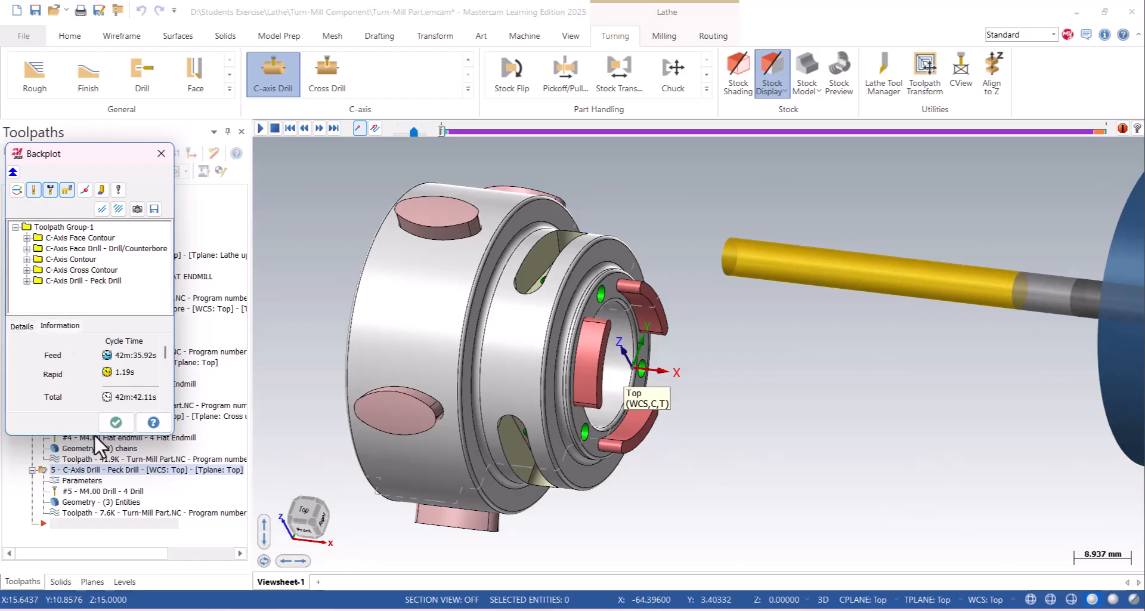
drag(84, 434, 94, 506)
drag(175, 442, 241, 443)
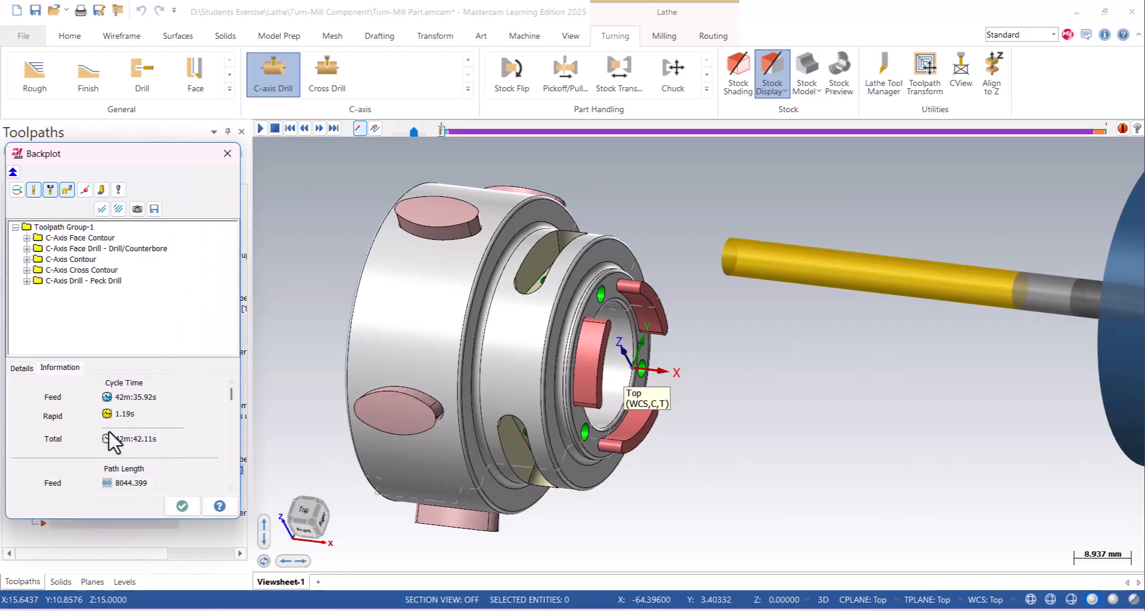
click(182, 506)
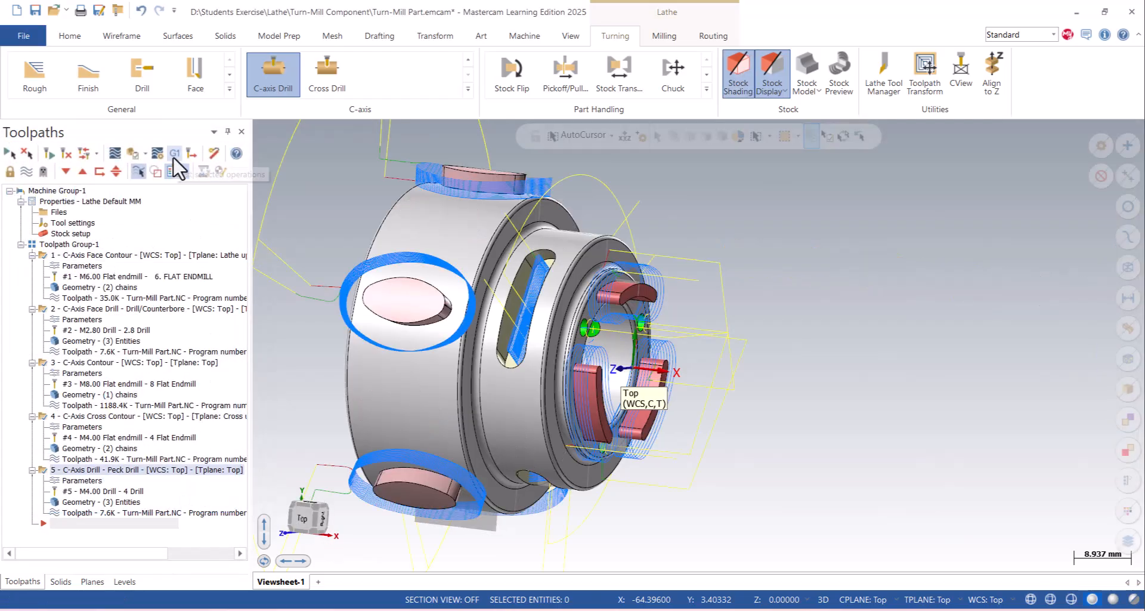
- Verify all five operations in the simulator, playing the face contour at a reduced speed
click(131, 255)
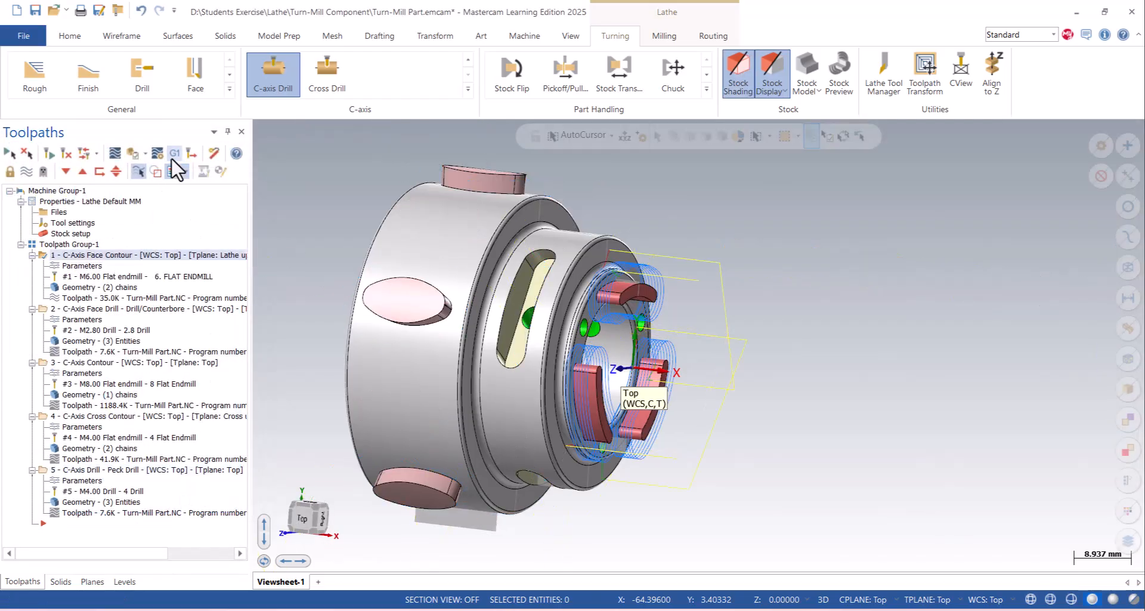
click(10, 154)
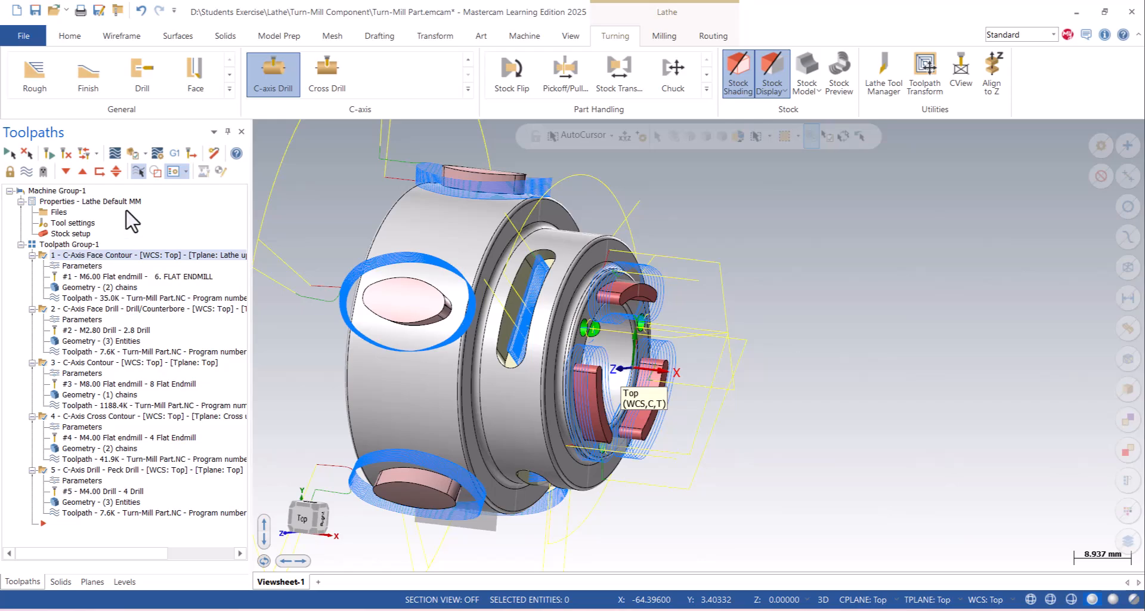
click(132, 155)
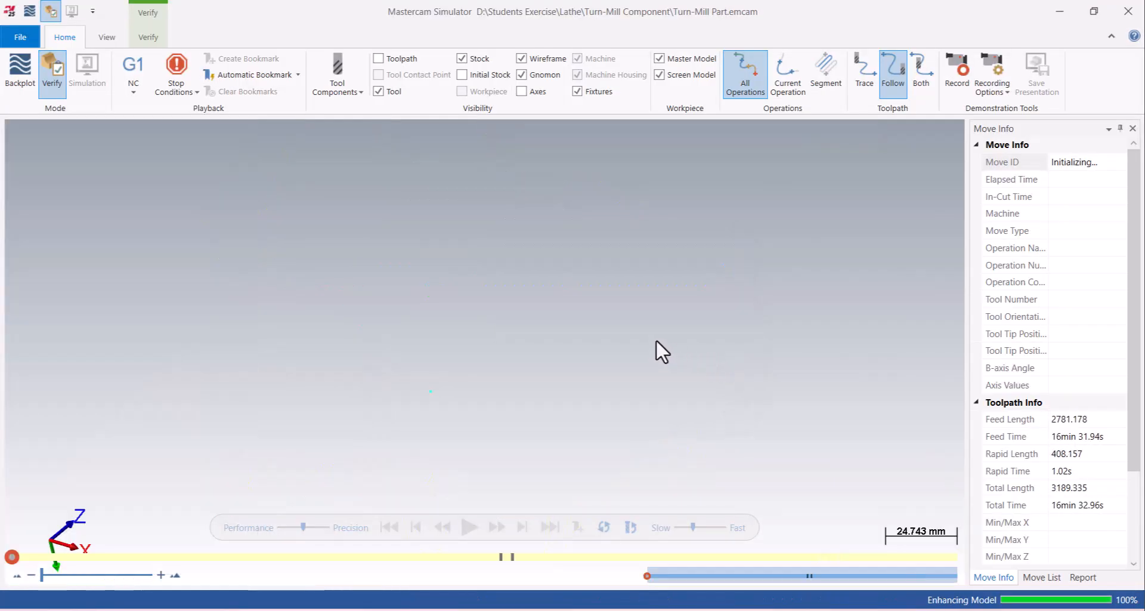
drag(691, 527, 679, 528)
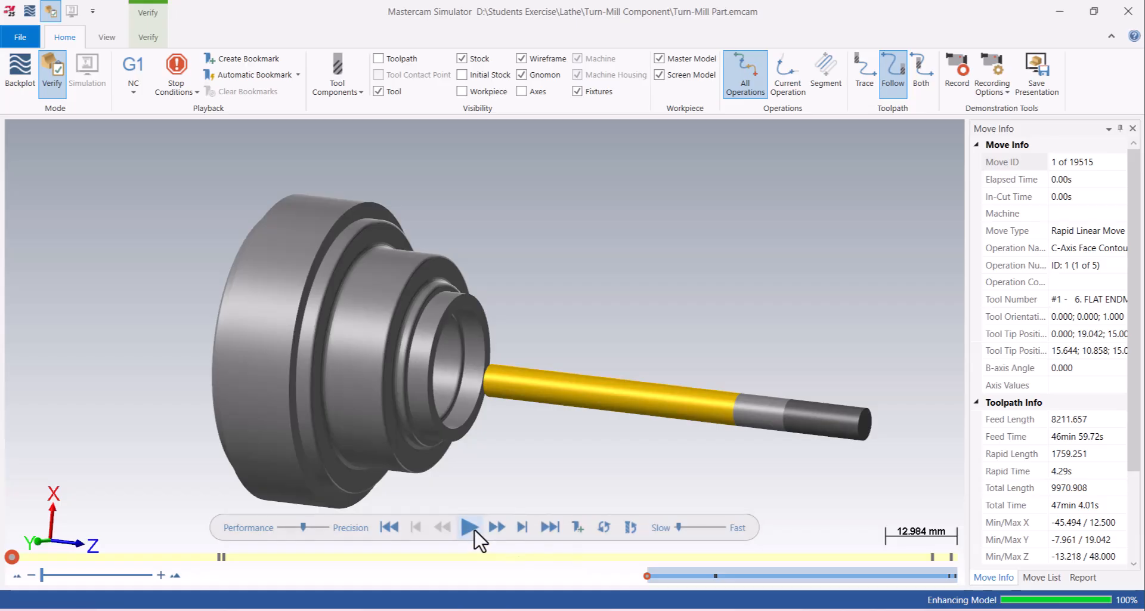
click(470, 527)
click(683, 528)
drag(684, 528, 689, 529)
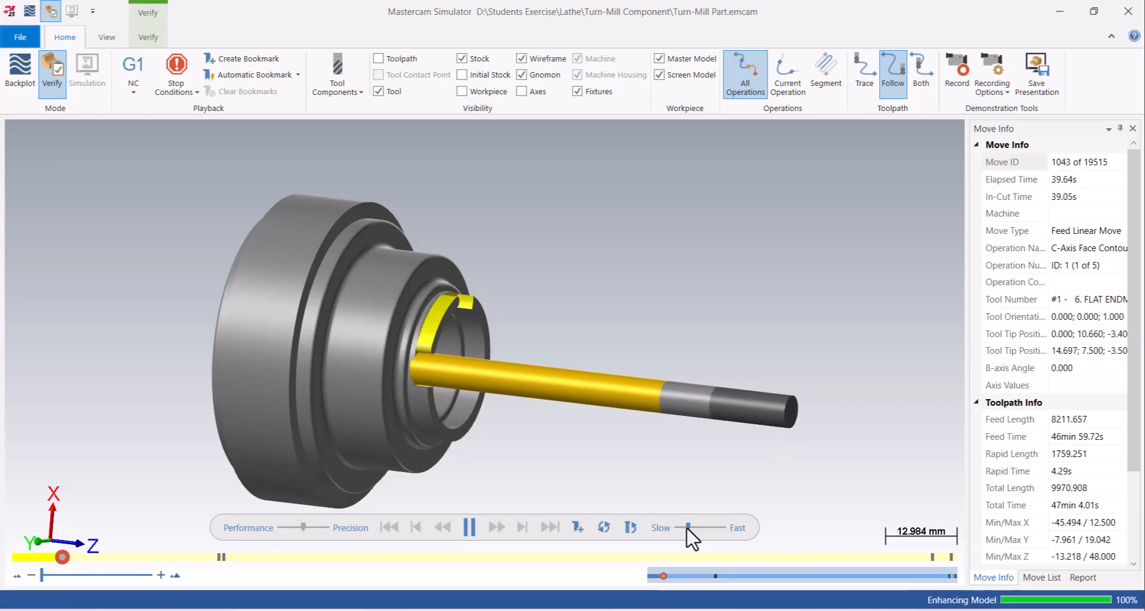
- Make the simulation stop at each operation change and play the face drilling operation
click(176, 91)
click(206, 112)
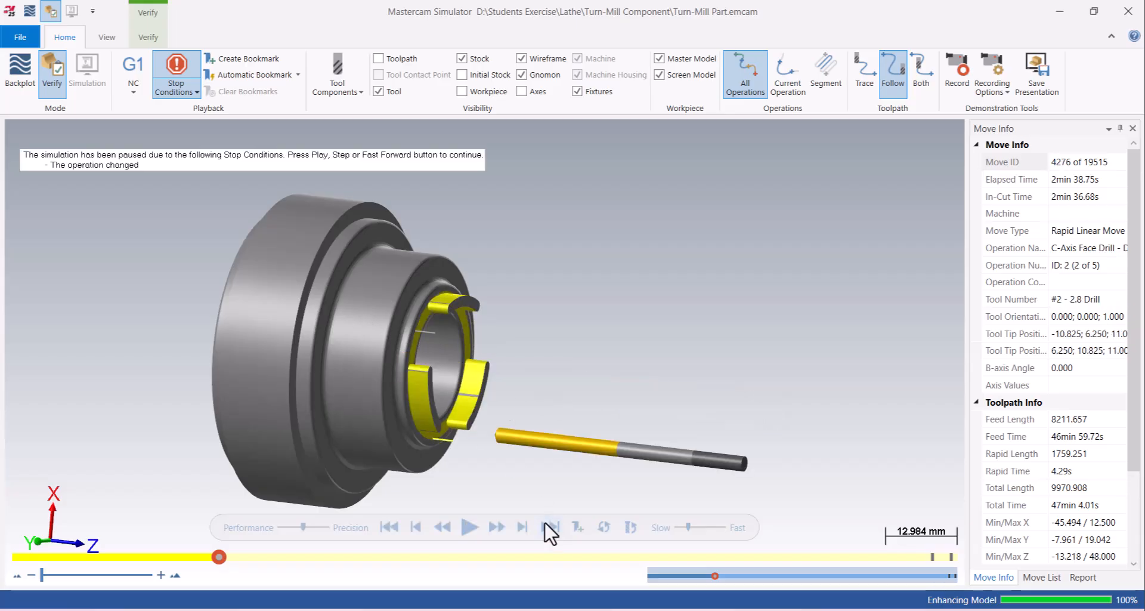
click(470, 528)
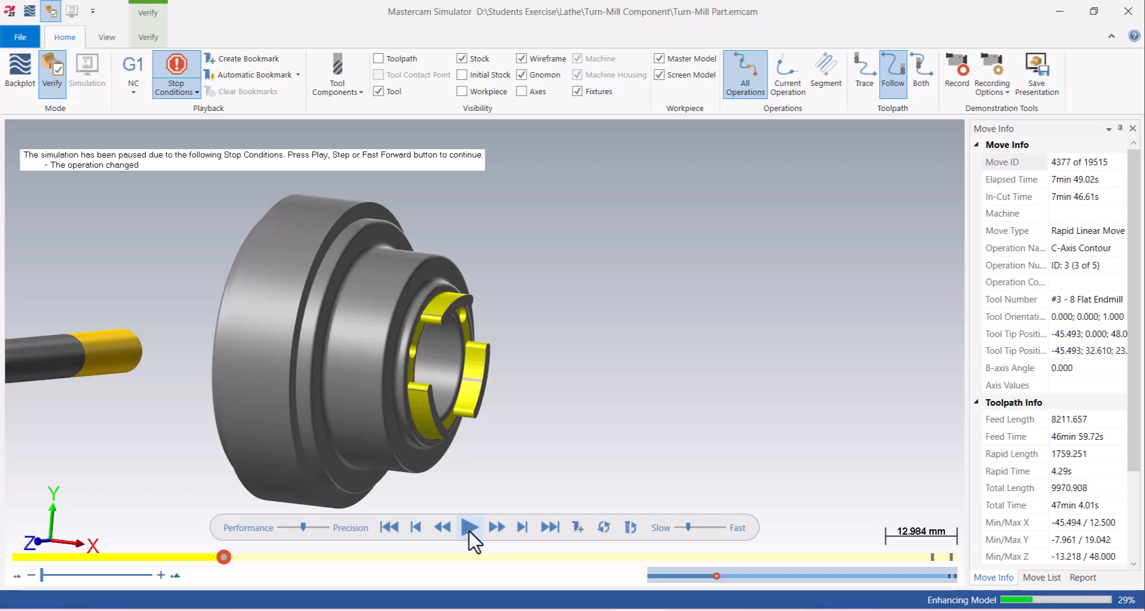
- Play the C-axis contour operation at a faster speed and inspect the bosses from several angles
click(469, 528)
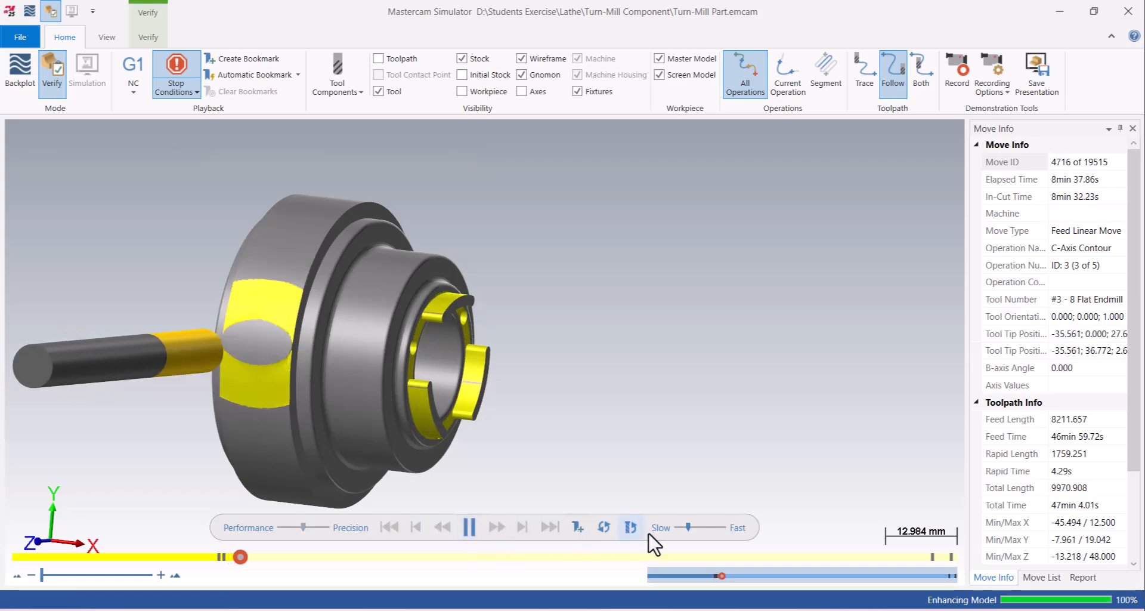
click(701, 528)
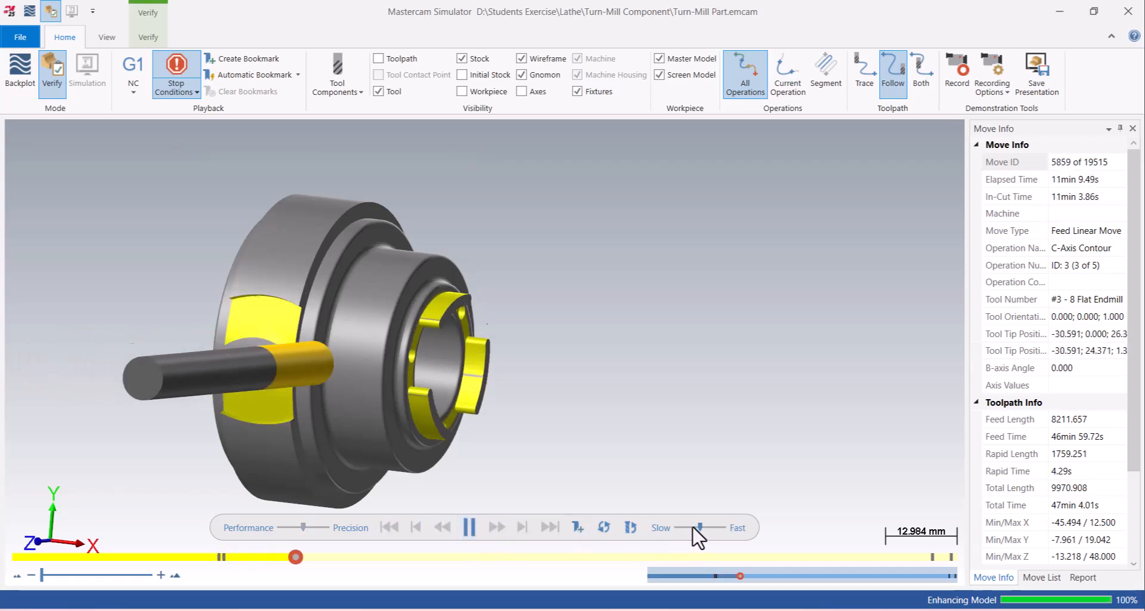
middle_drag(573, 441, 383, 289)
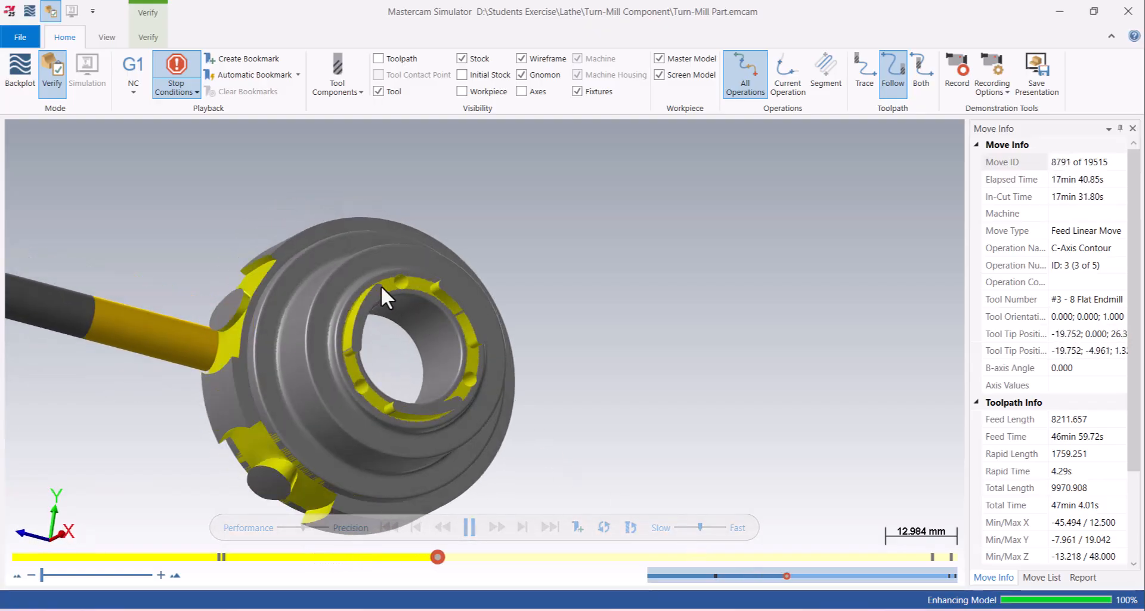
middle_drag(422, 334, 460, 370)
middle_drag(414, 332, 407, 315)
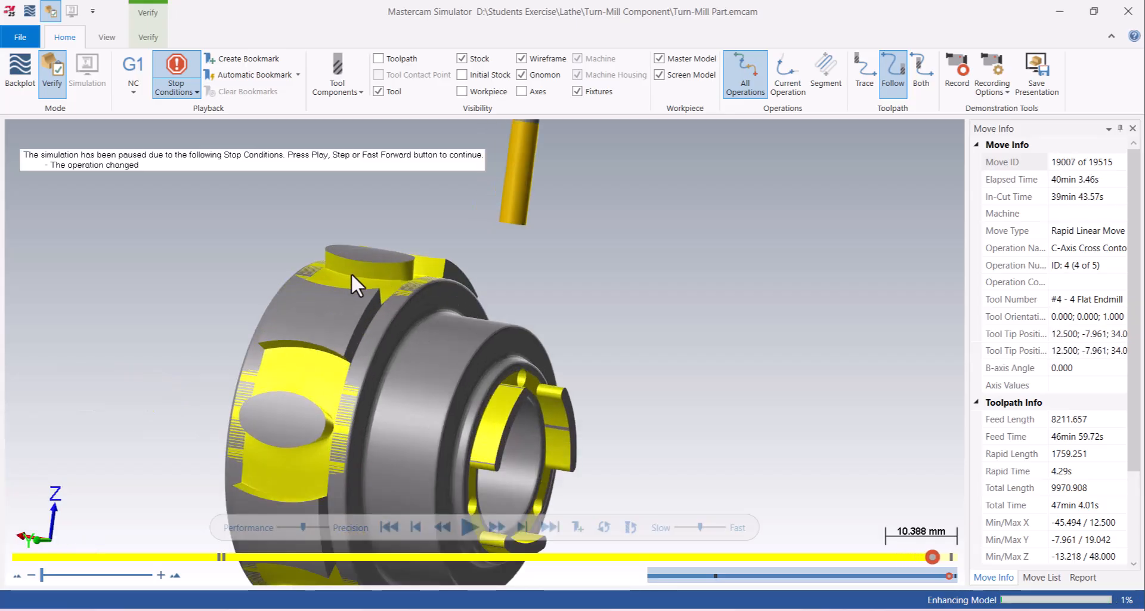
- Play the C-axis cross contour operation at a slower speed and inspect the milled slots
click(685, 527)
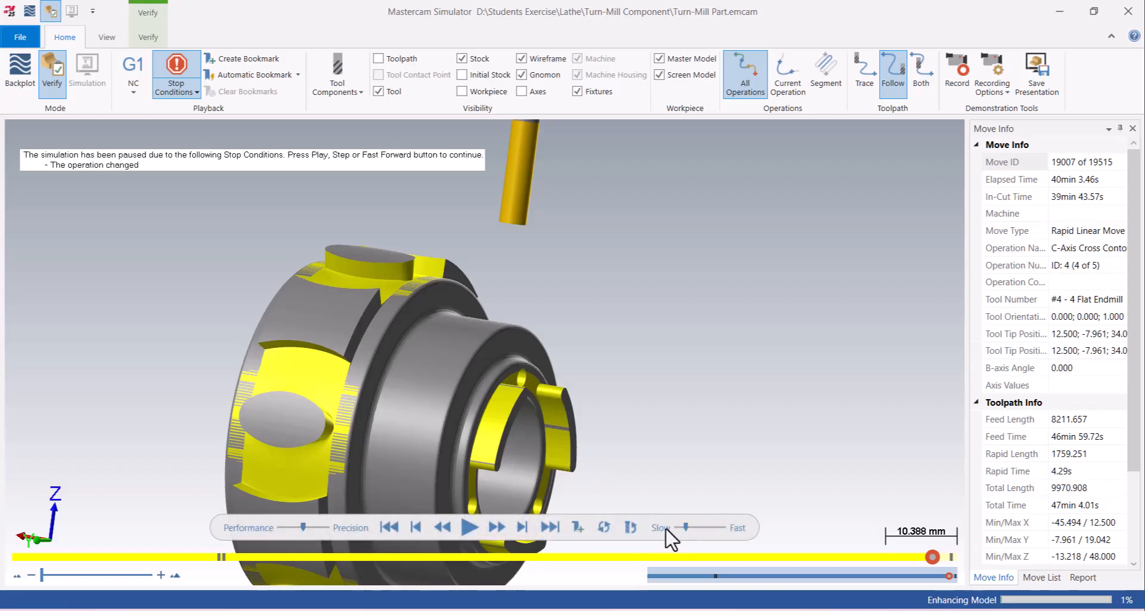
click(469, 527)
middle_drag(485, 430, 567, 415)
scroll(436, 458, up, 1)
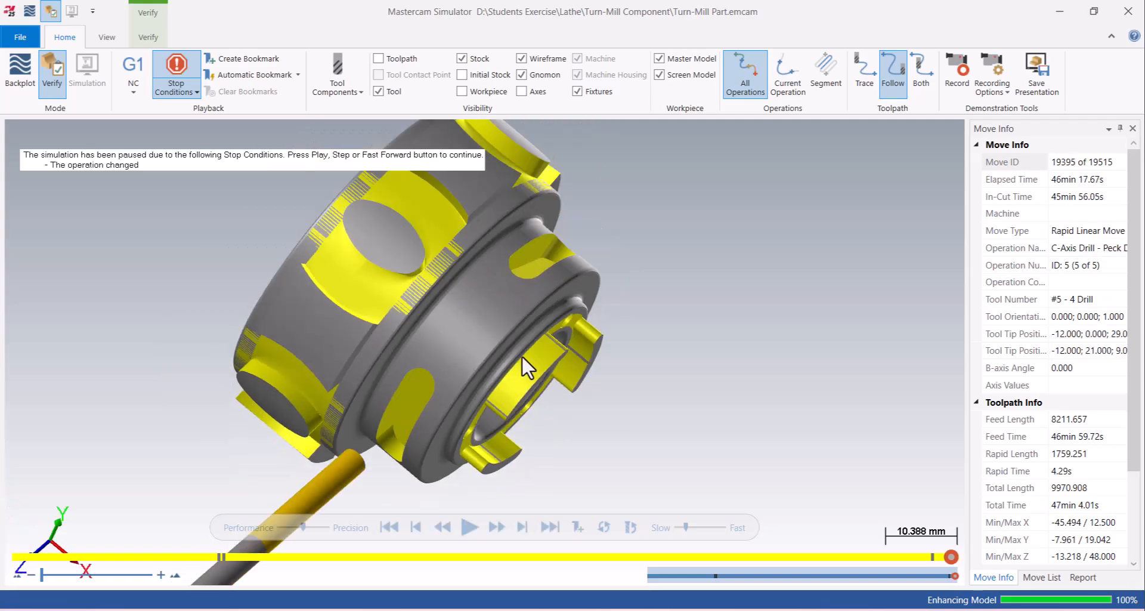
- Play the C-axis peck drill operation at the slowest speed to check the holes in the slots
middle_drag(512, 376, 591, 477)
click(679, 528)
click(461, 528)
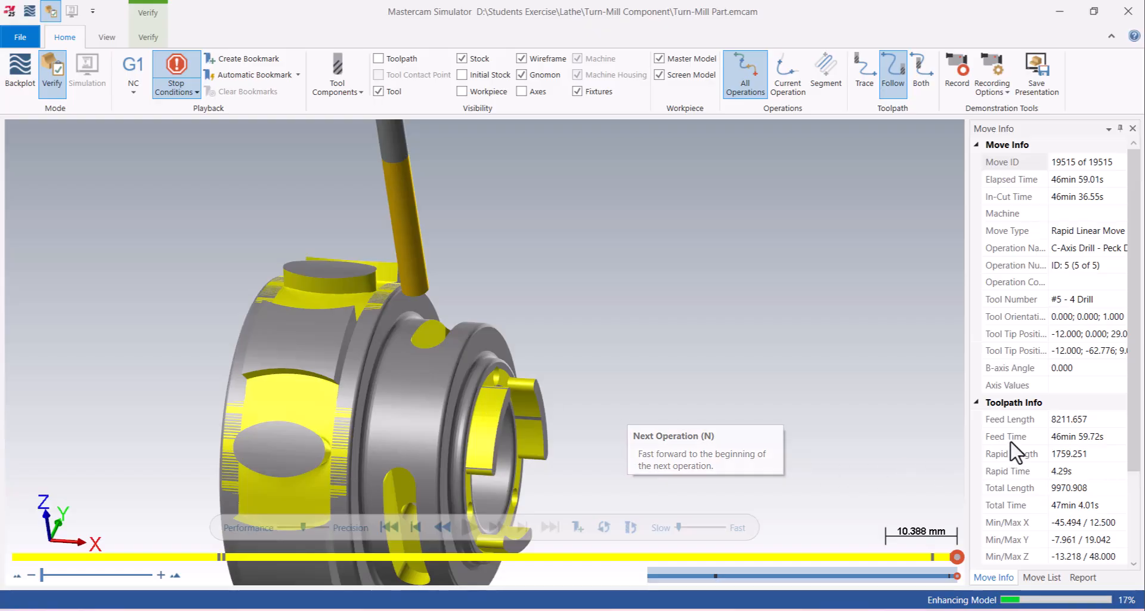
- Check the feed time in the toolpath info and close the simulator
click(1048, 439)
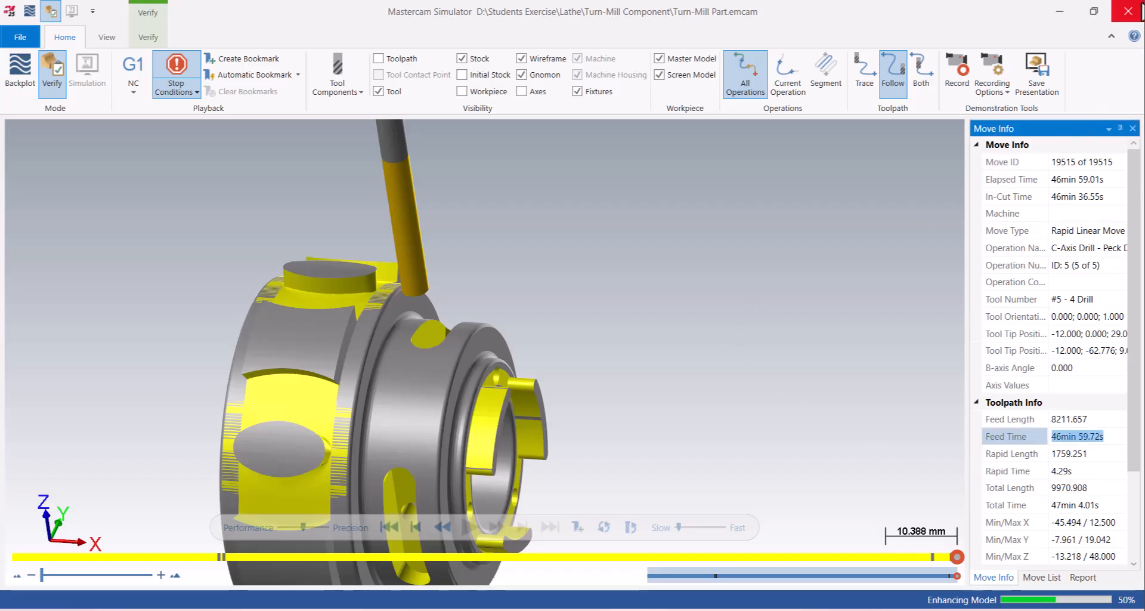
click(1129, 11)
scroll(477, 298, down, 3)
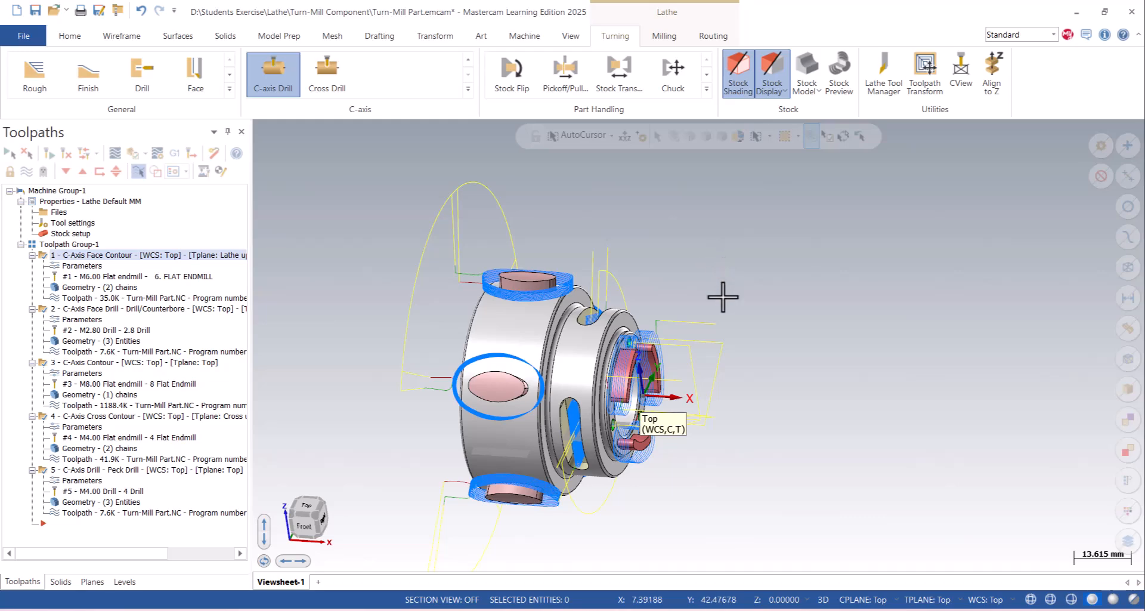
middle_drag(767, 320, 731, 325)
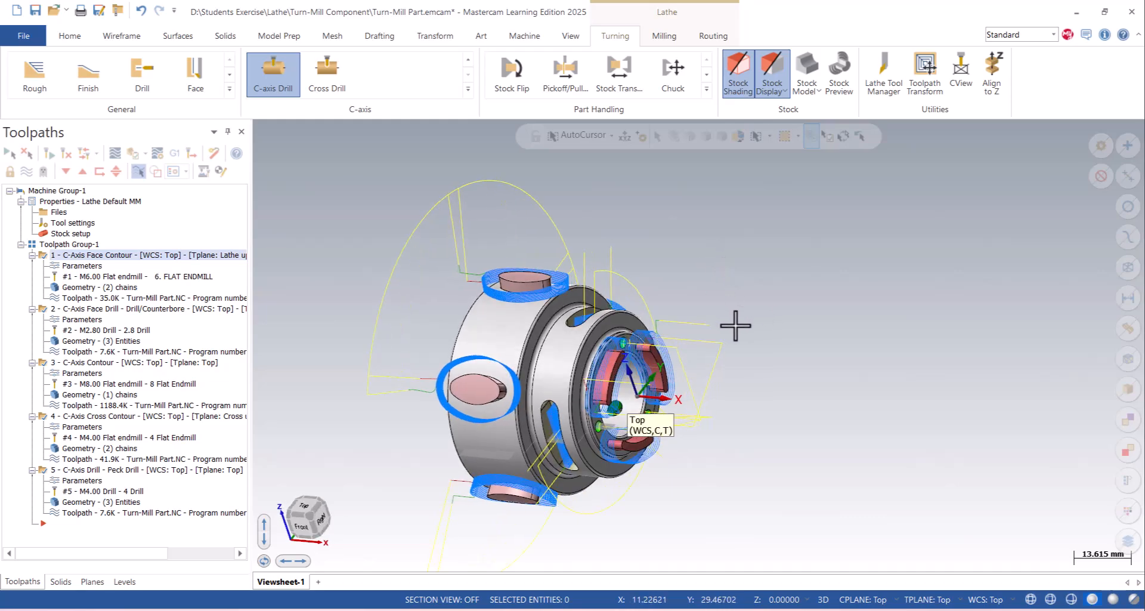